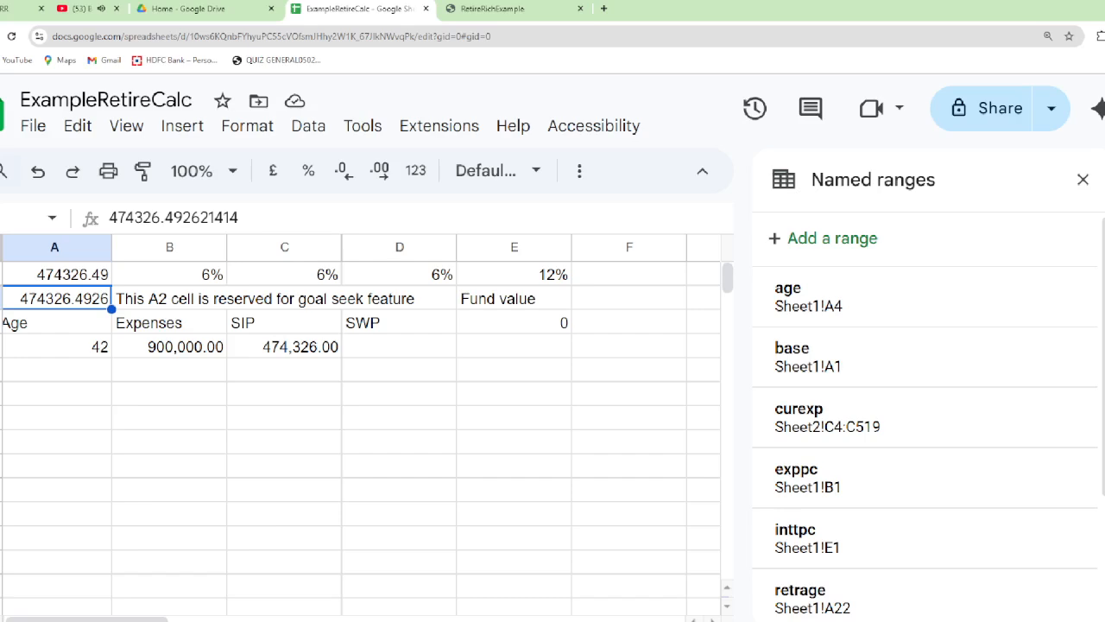
Set the goal seek cell A2 to 10000
type("10000")
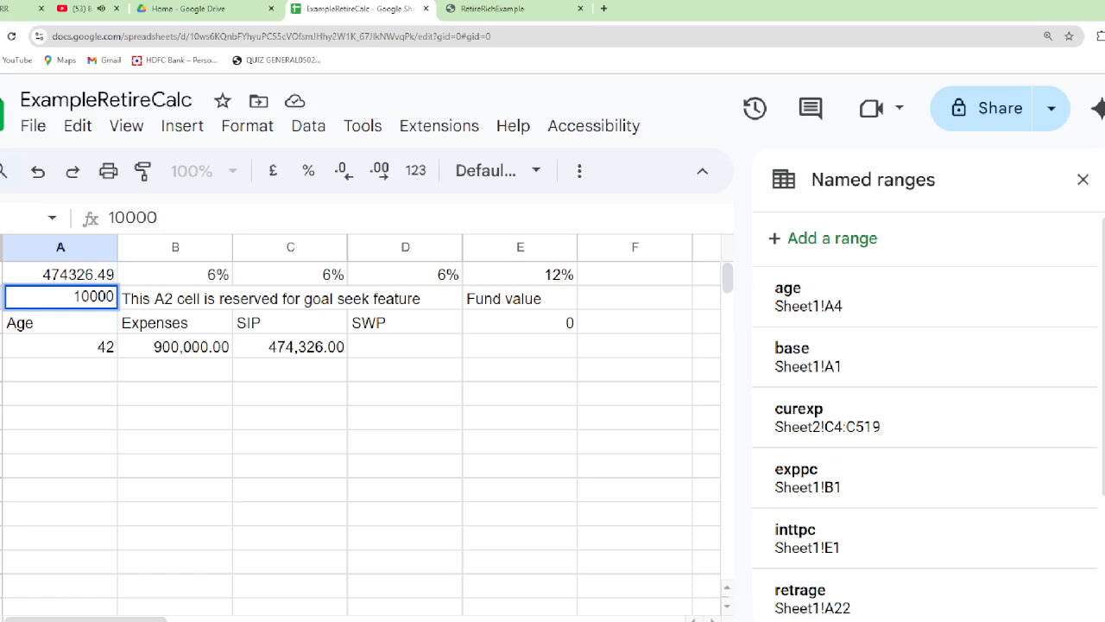
key("Return")
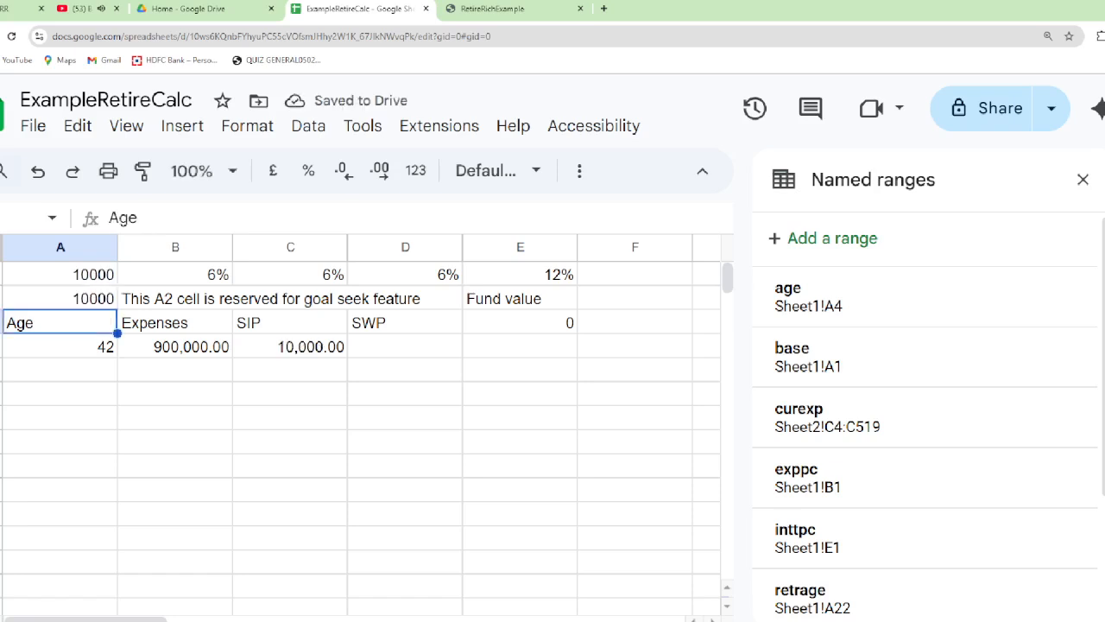
Examine the contents and formulas of cells A1 and A2 and of the first Age, Expenses and SIP entries
key("Up")
key("Up")
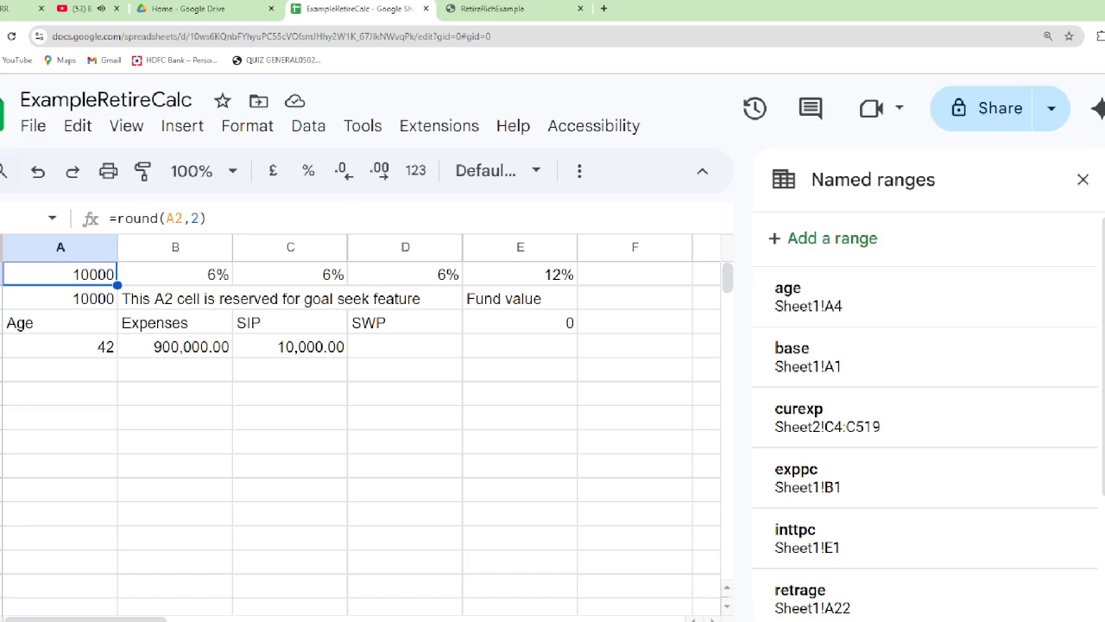
left_click(61, 299)
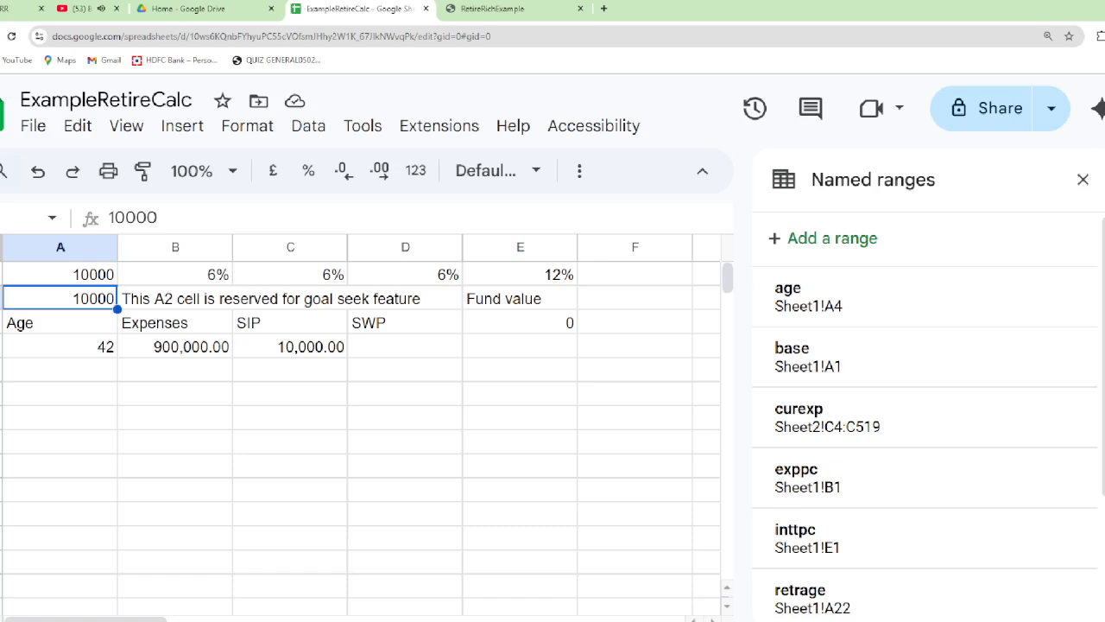
left_click(61, 275)
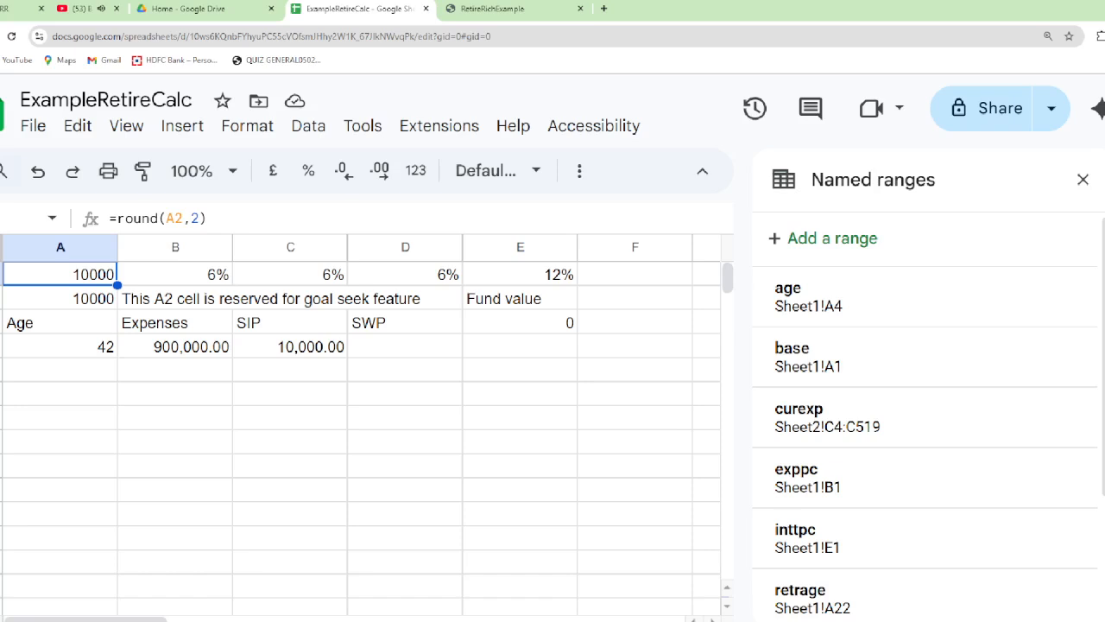
key("Down")
key("Down")
key("Down")
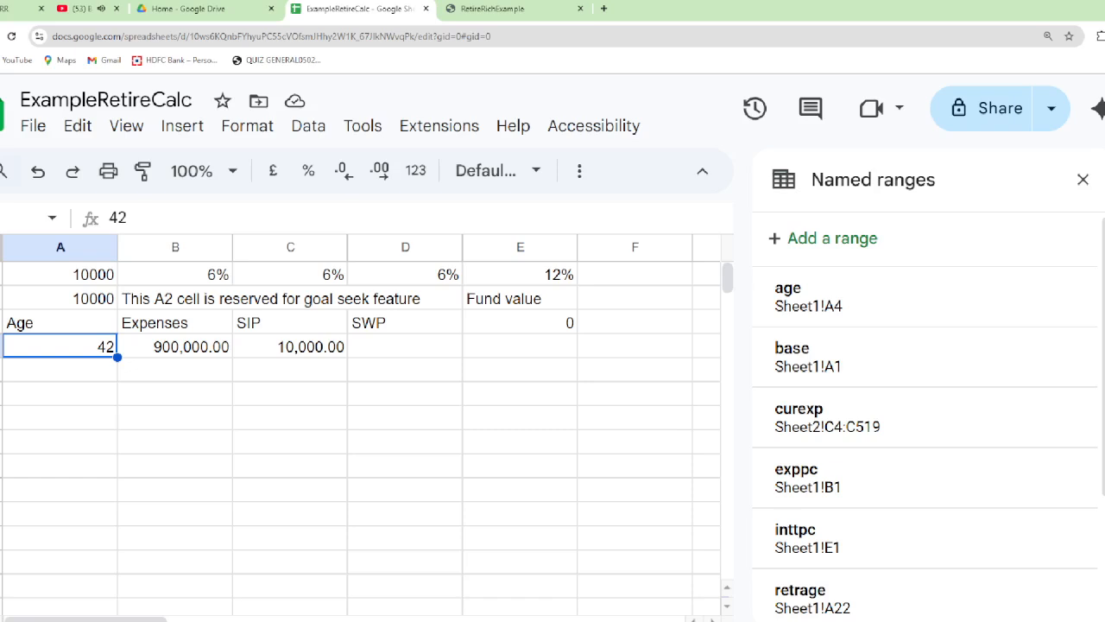
left_click(176, 347)
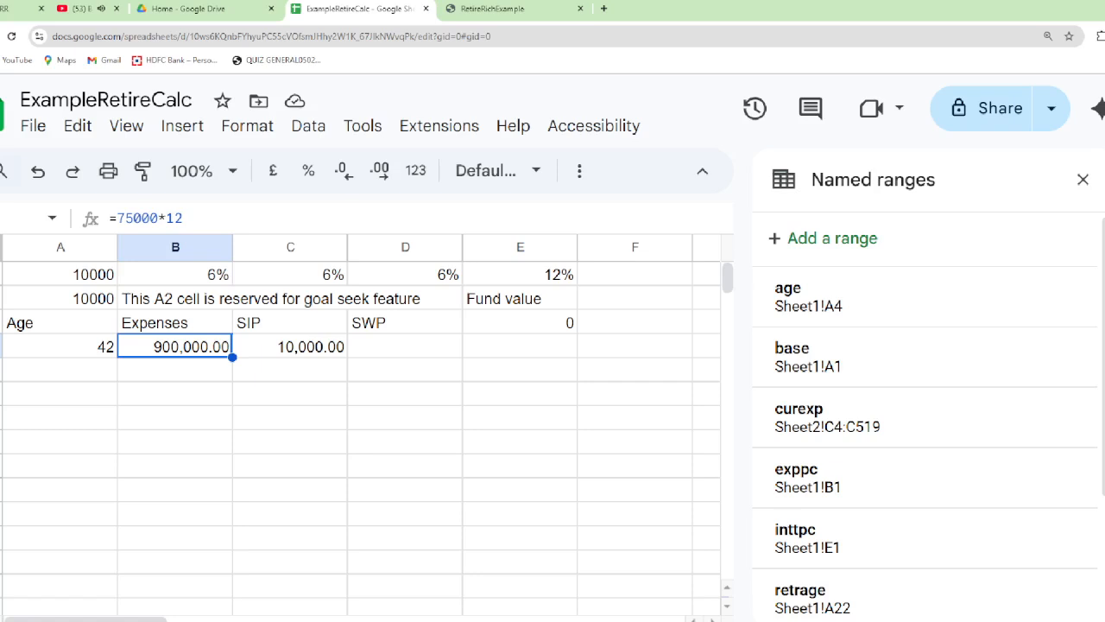
left_click(291, 346)
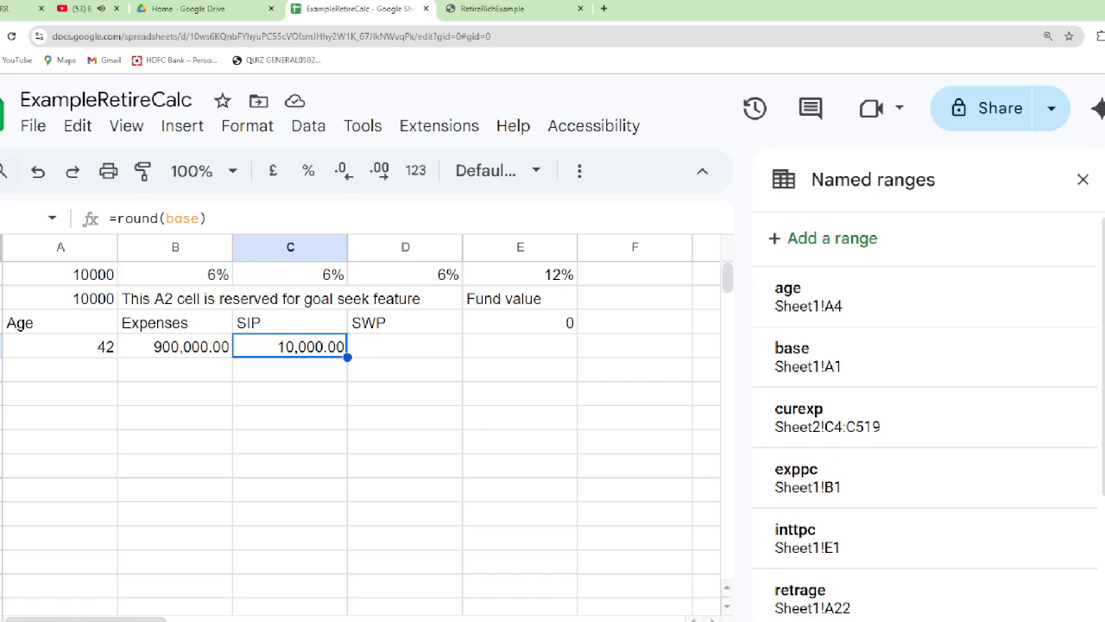
Set the goal seek cell A2 to 100000
key("Up")
key("Up")
key("Up")
key("Left")
key("Left")
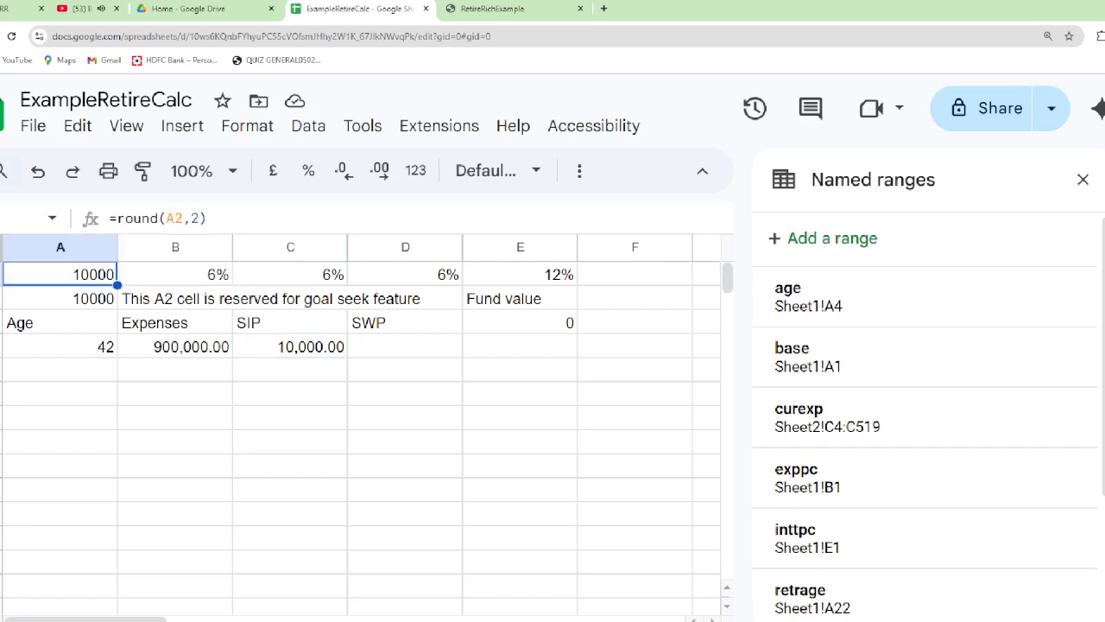
key("Down")
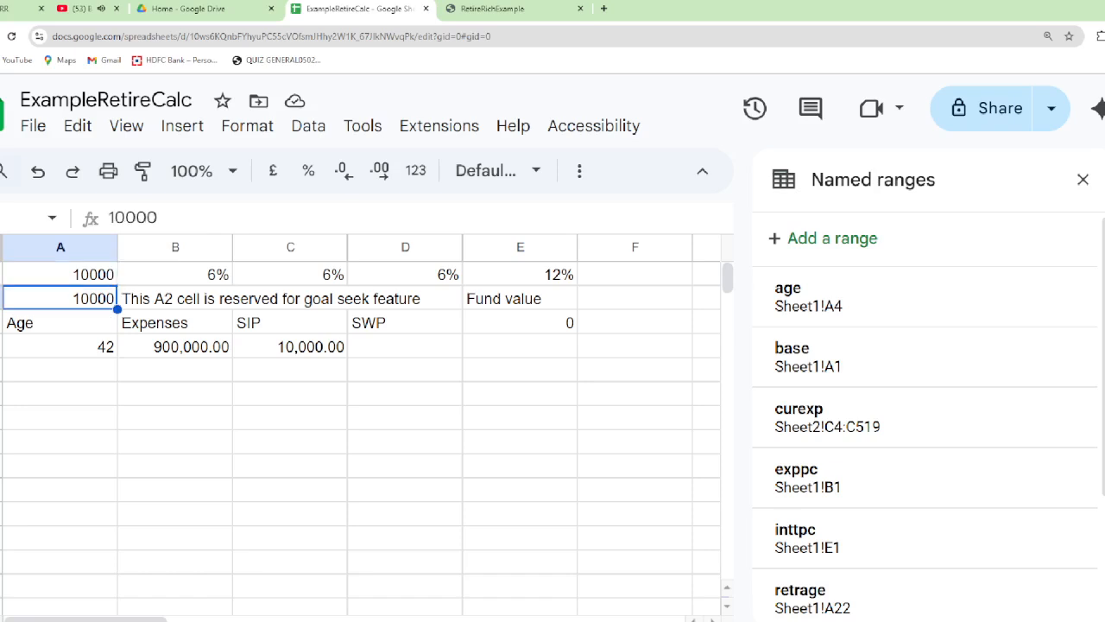
type("100000")
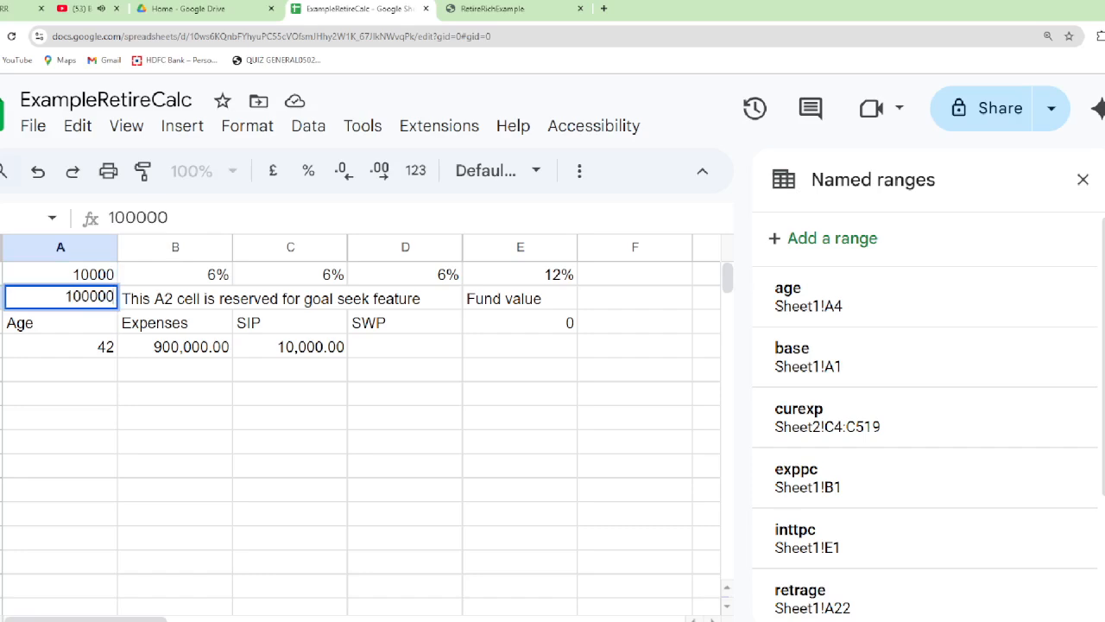
key("Return")
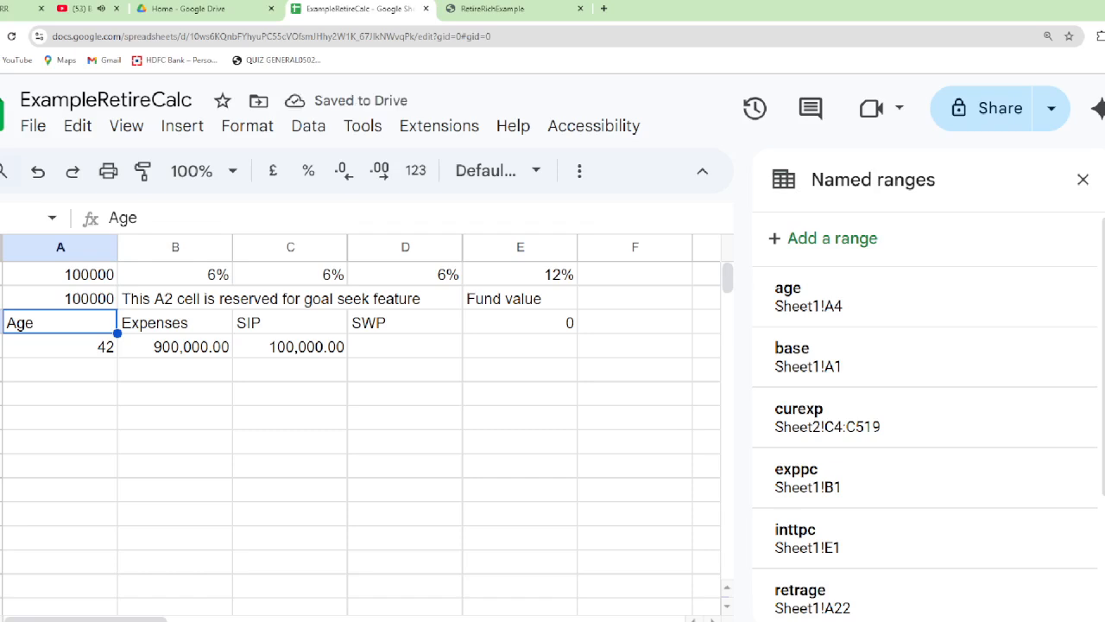
Enter the formula =A4+1 in cell A5, below the starting age, to calculate the following year's age
left_click(61, 347)
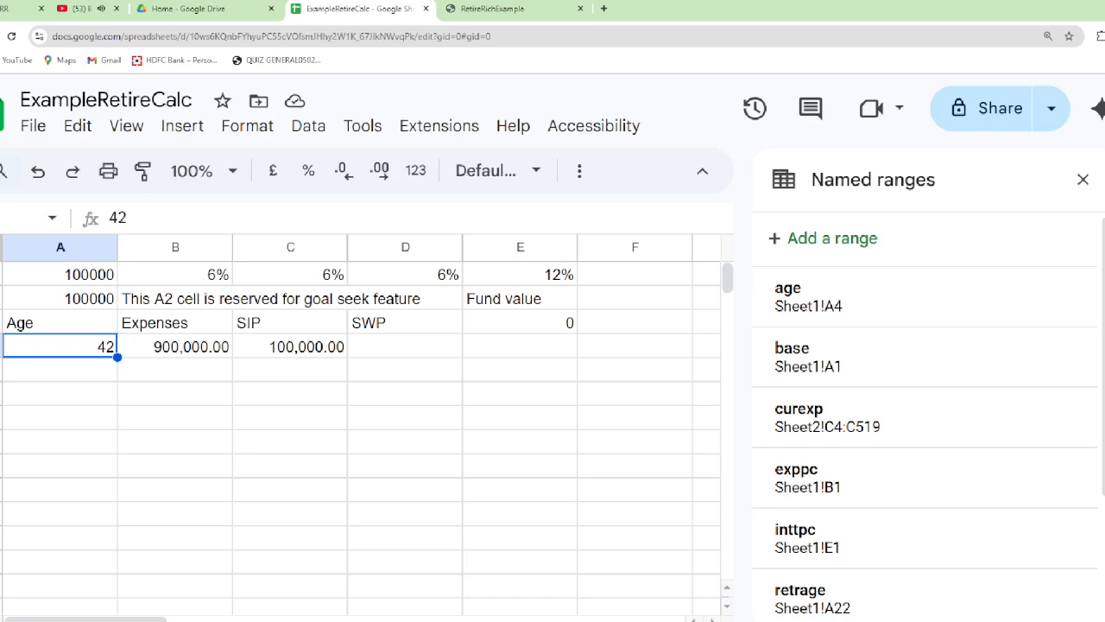
left_click(60, 369)
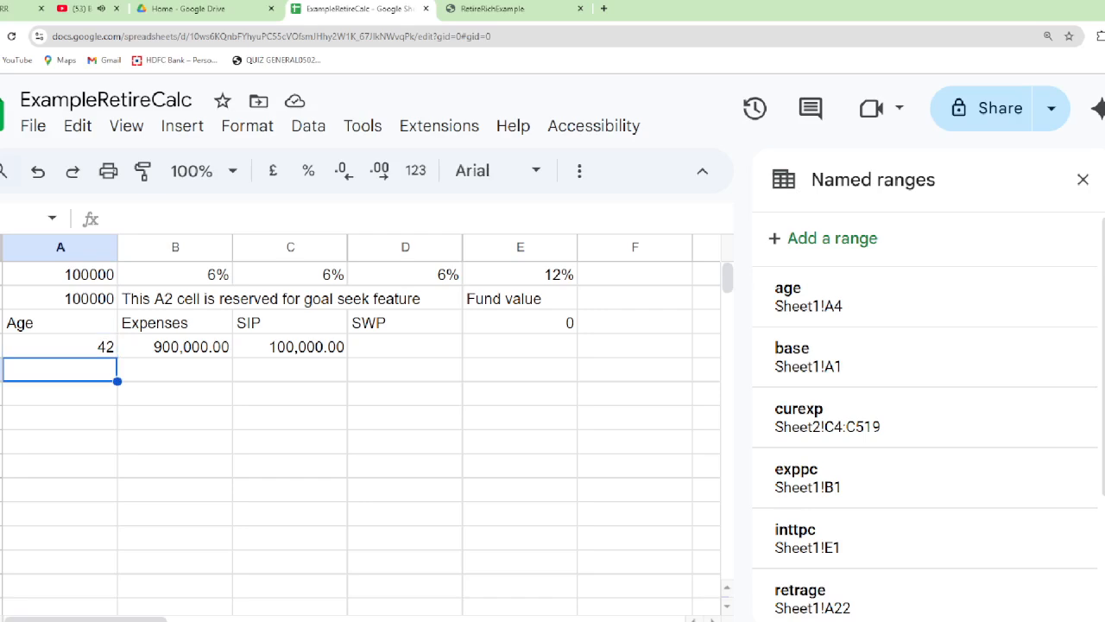
key("Up")
key("Right")
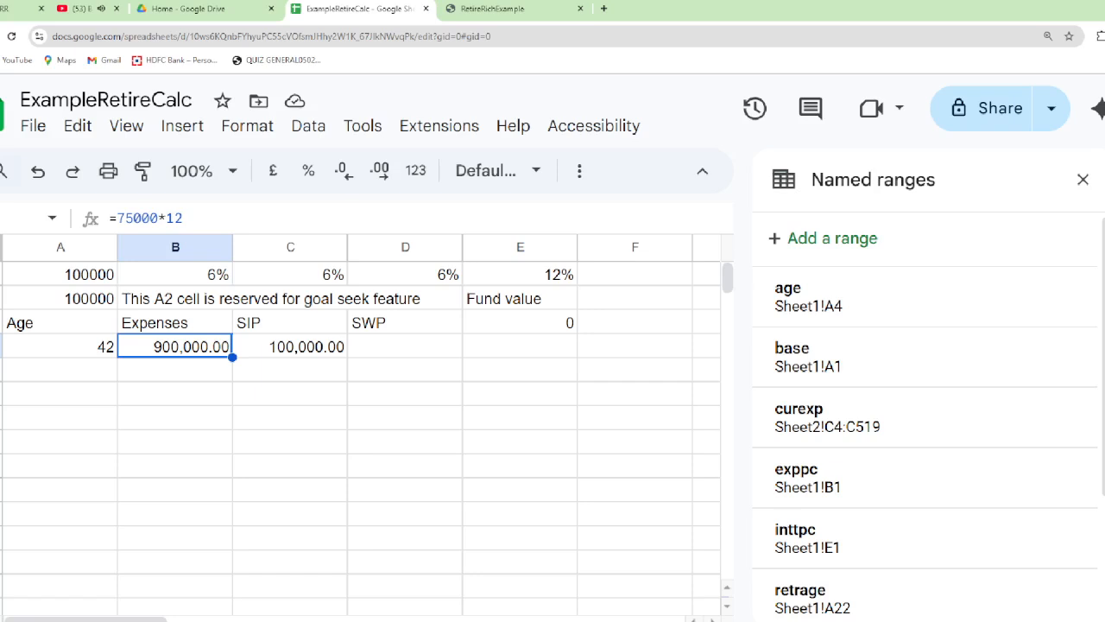
key("Down")
key("Left")
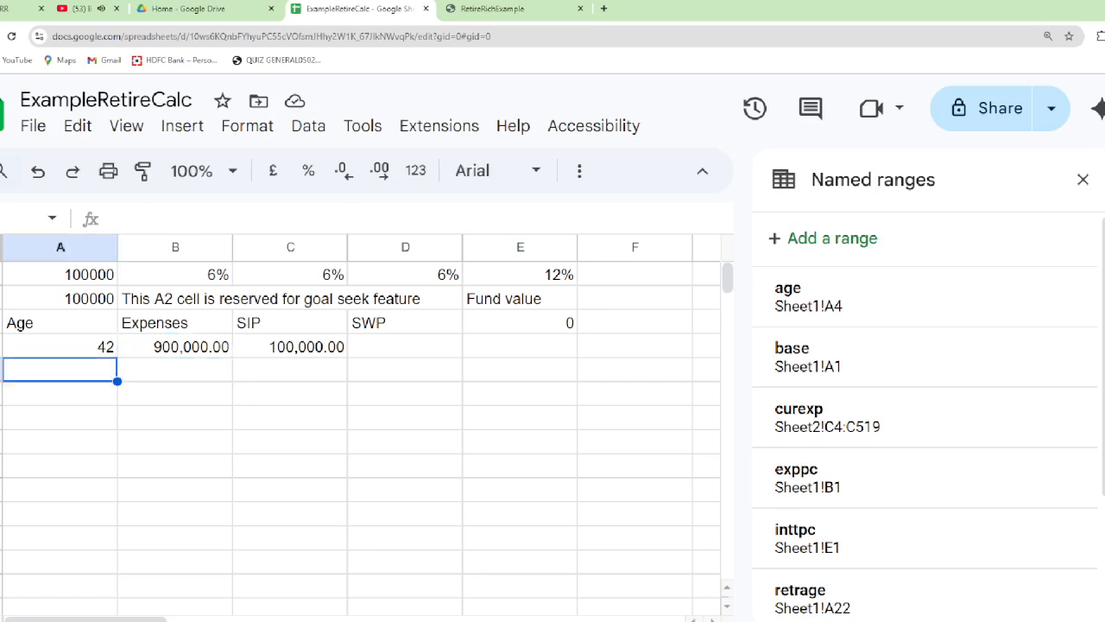
type("=")
key("Up")
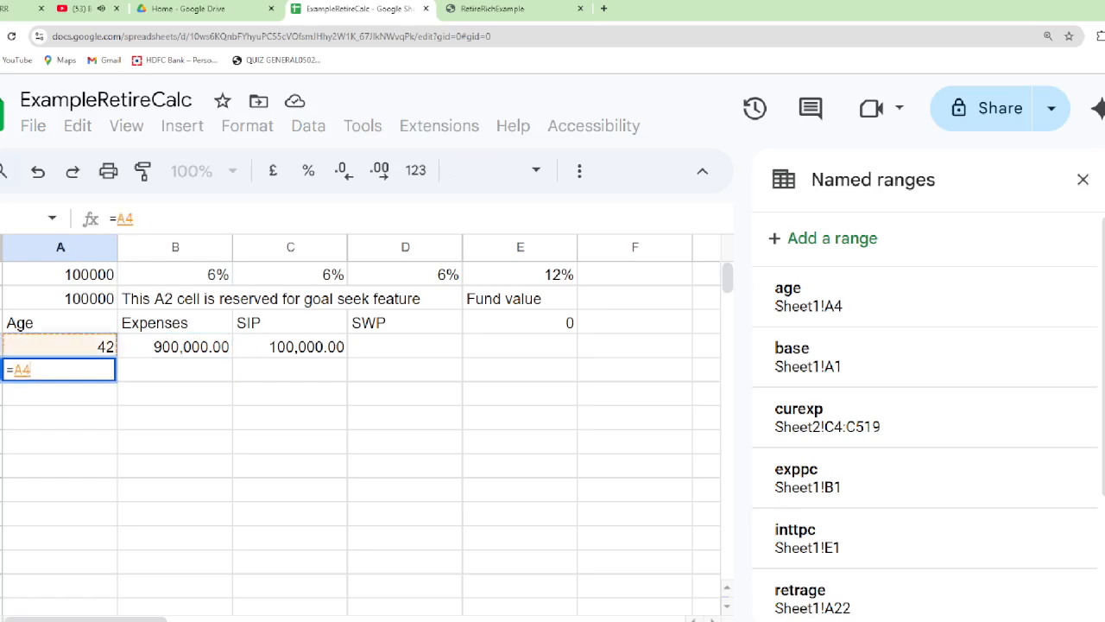
type("+1")
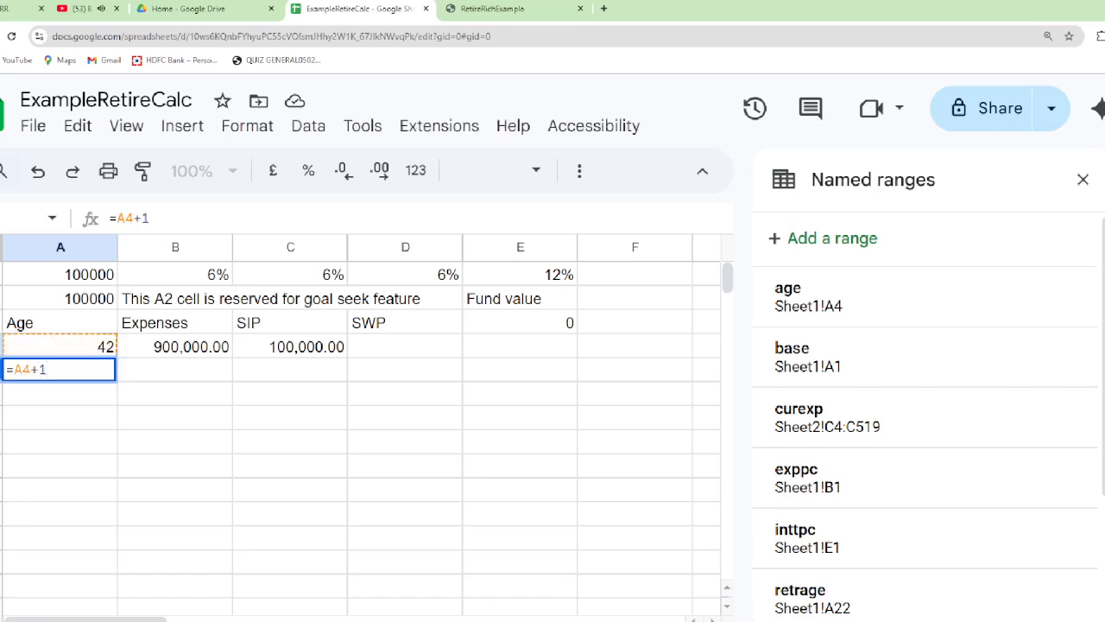
key("Return")
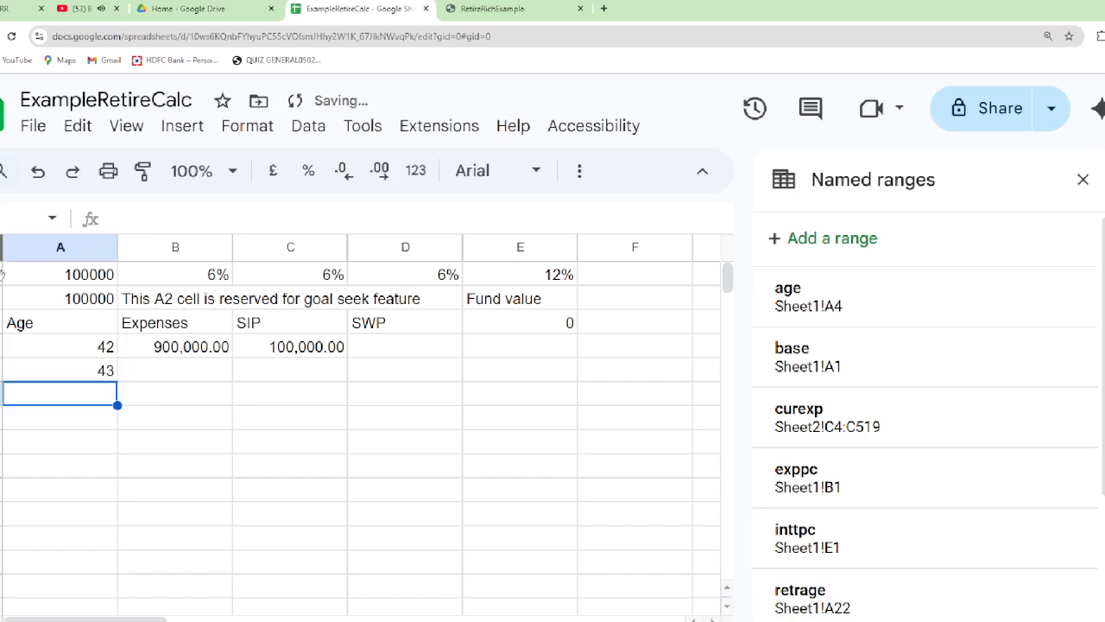
Fill the age formula from A5 down column A through row 46
left_click(102, 371)
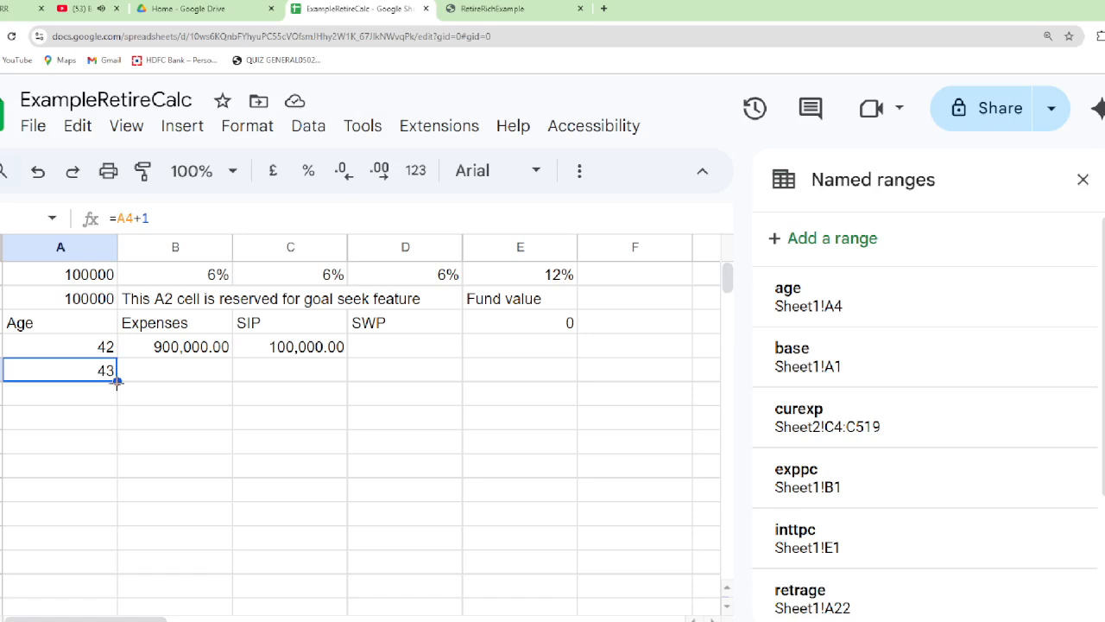
left_click_drag(117, 381, 105, 592)
left_click_drag(105, 592, 76, 581)
scroll(75, 582, "up", 20)
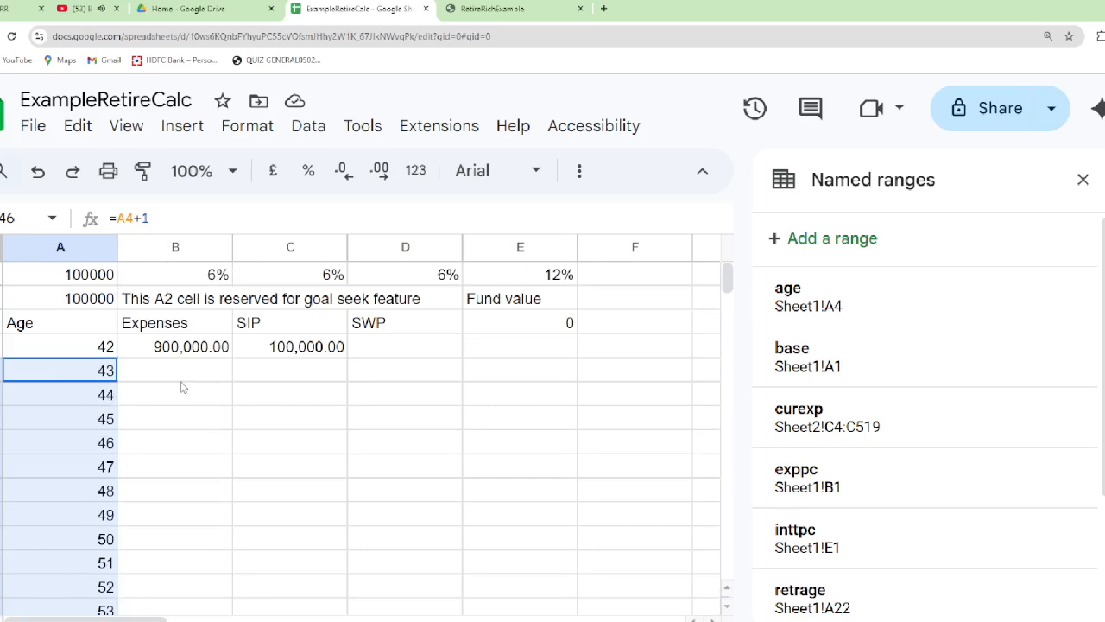
left_click(83, 352)
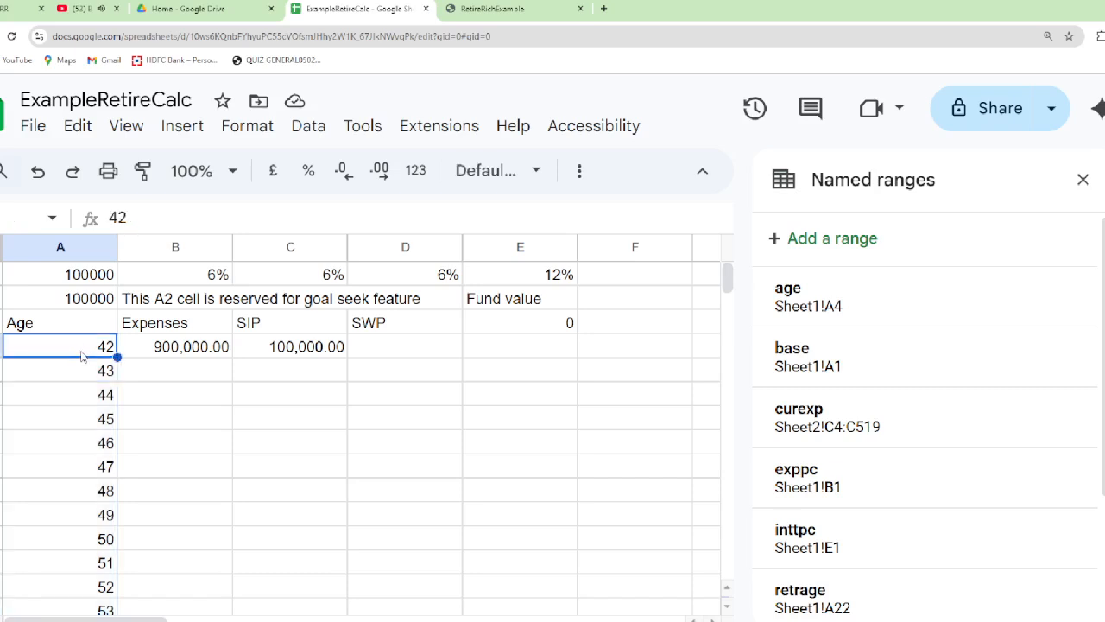
key("ctrl+shift+Down")
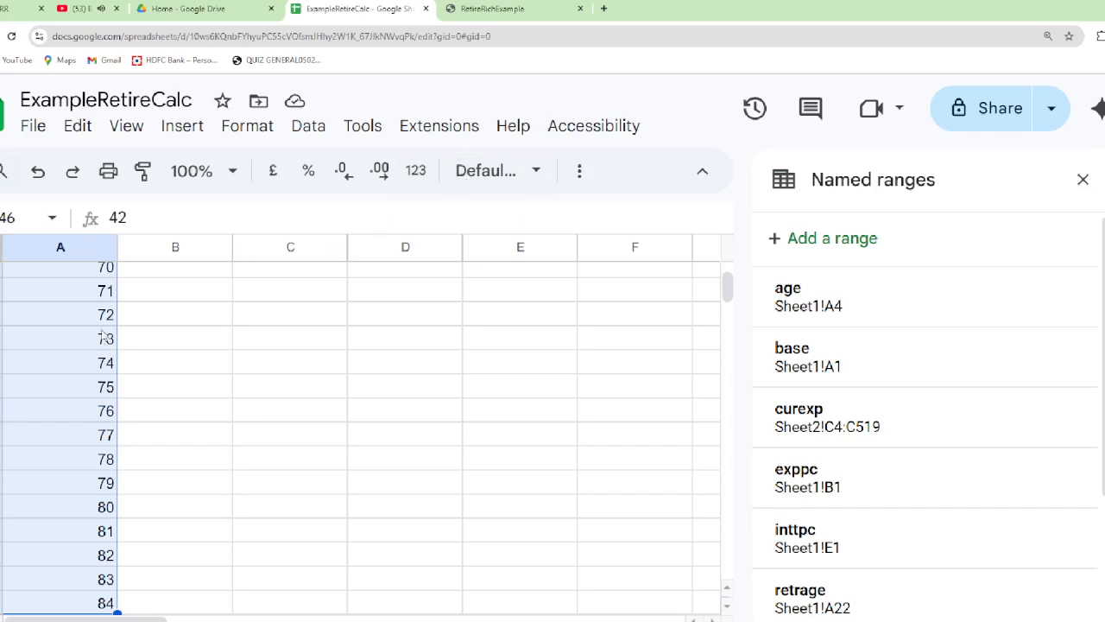
scroll(102, 337, "up", 5)
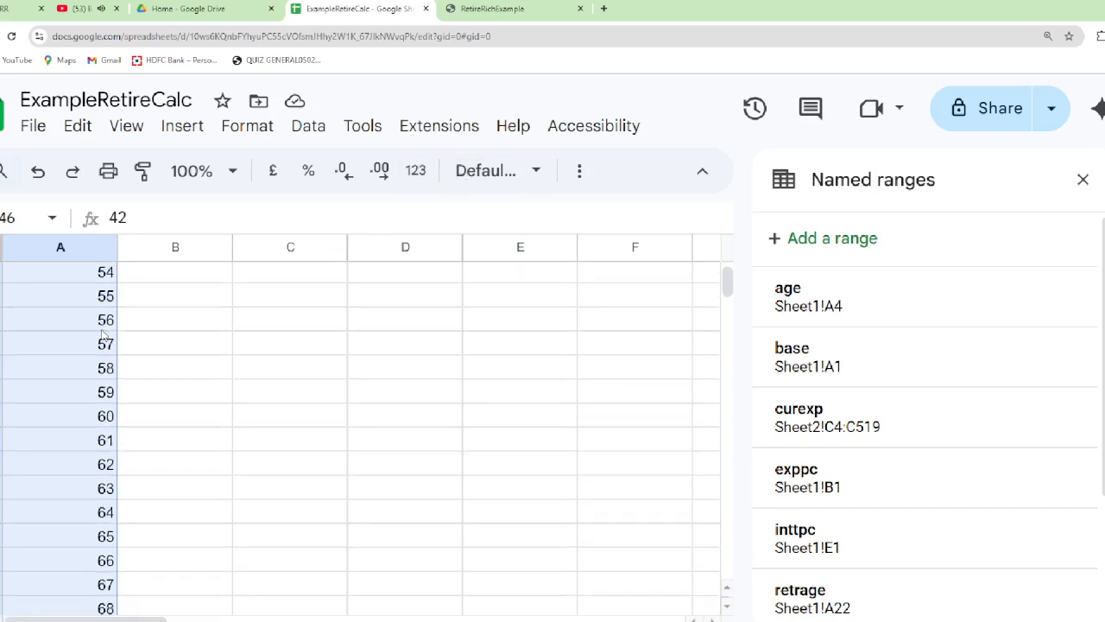
key("ctrl+Home")
key("Down")
key("Down")
key("Down")
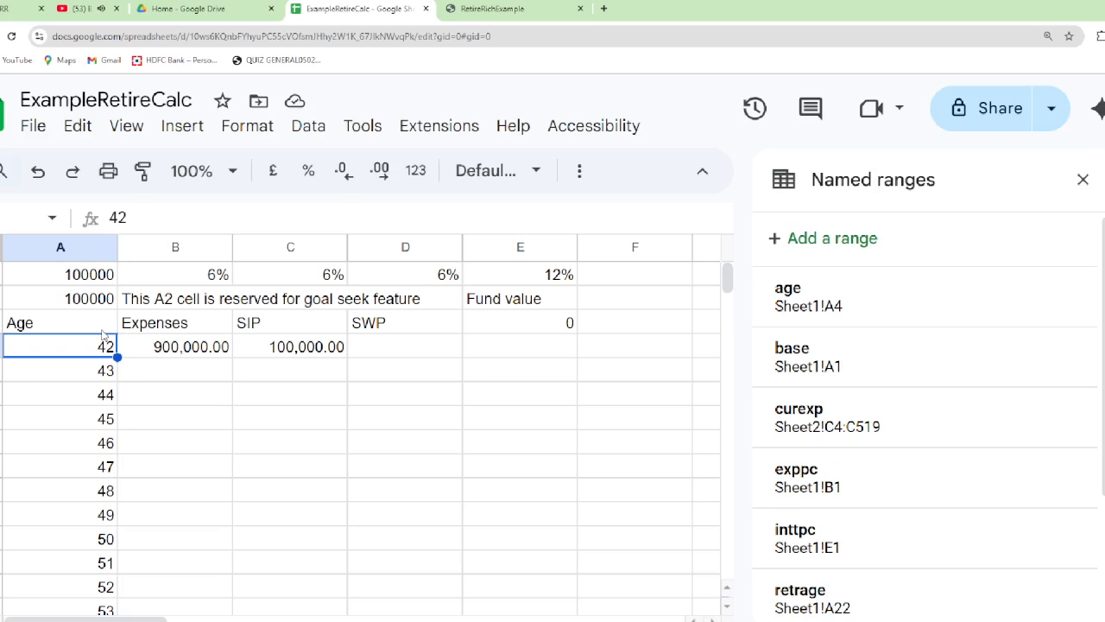
Define a named range called curage for the ages in Sheet1!A4:A46
key("ctrl+shift+Down")
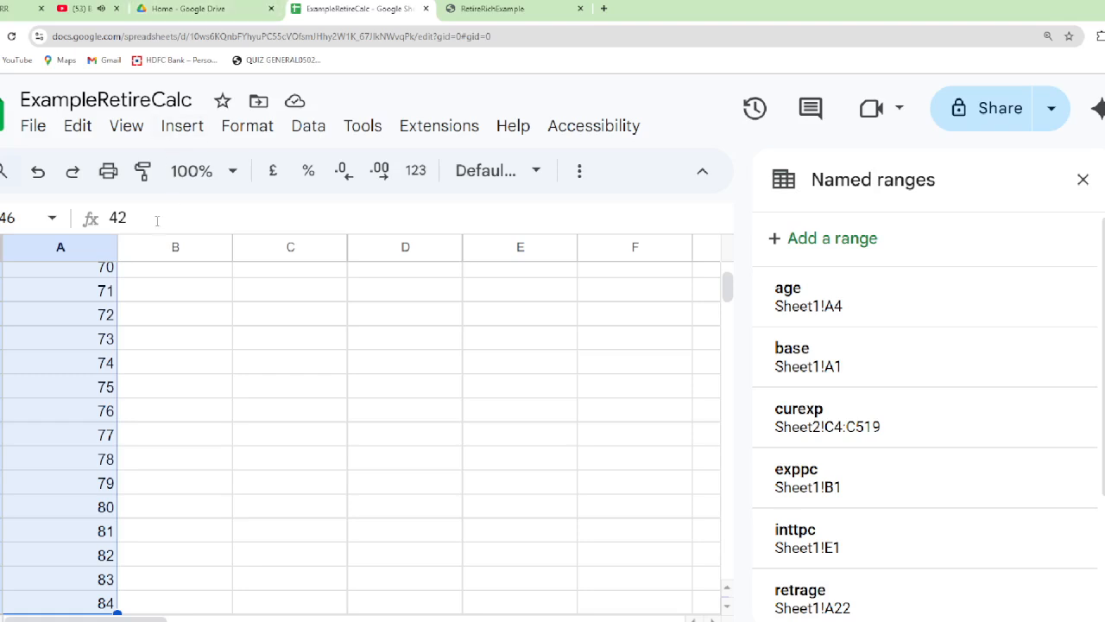
left_click(299, 128)
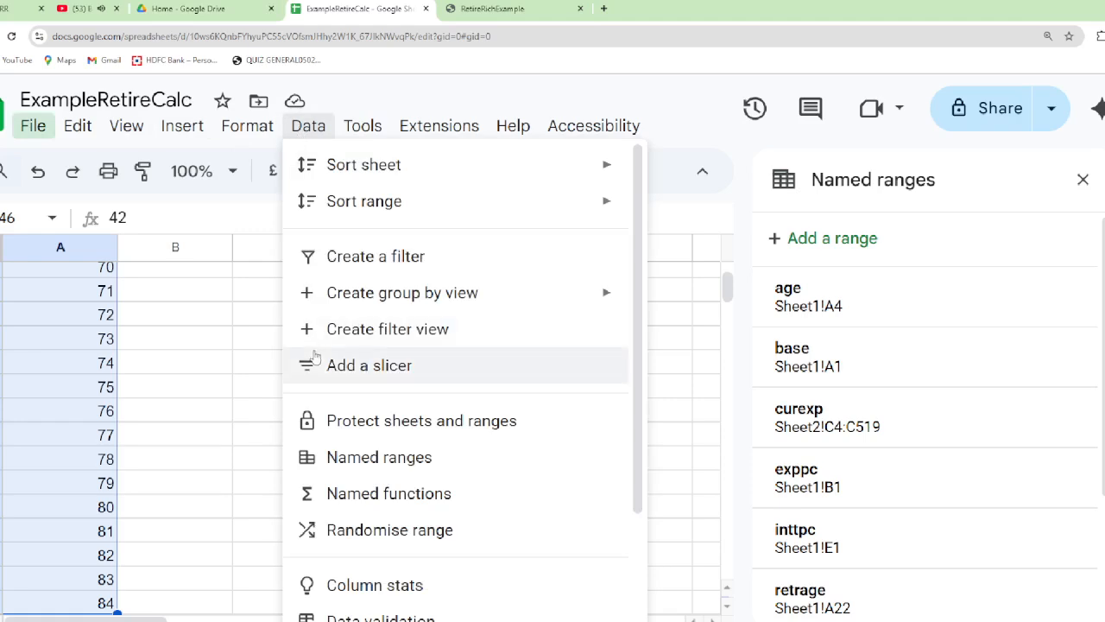
left_click(351, 457)
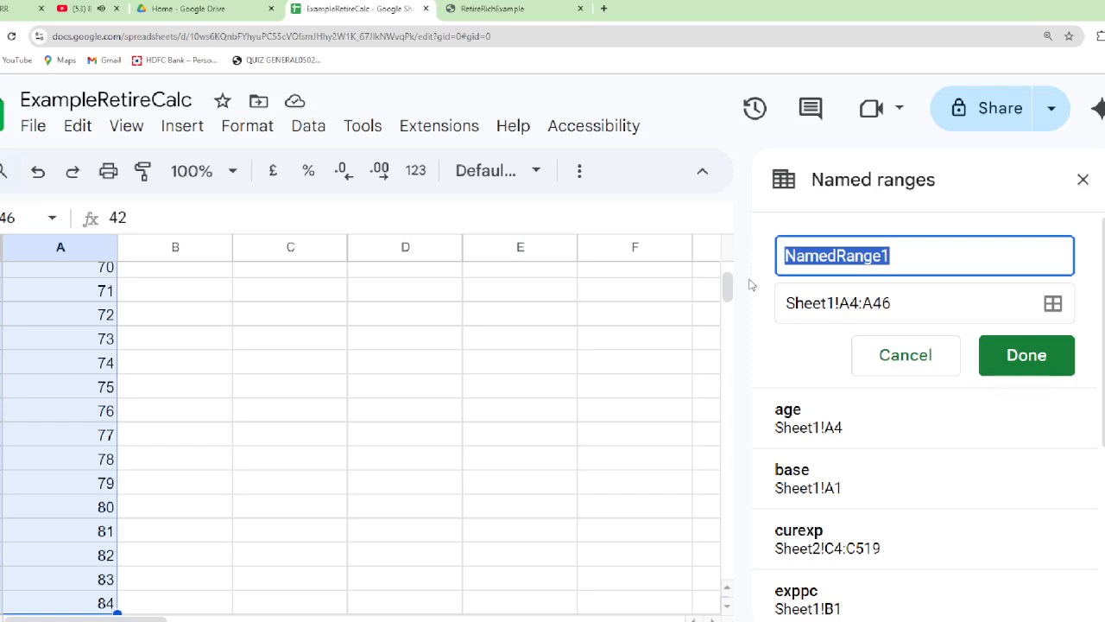
type("cu")
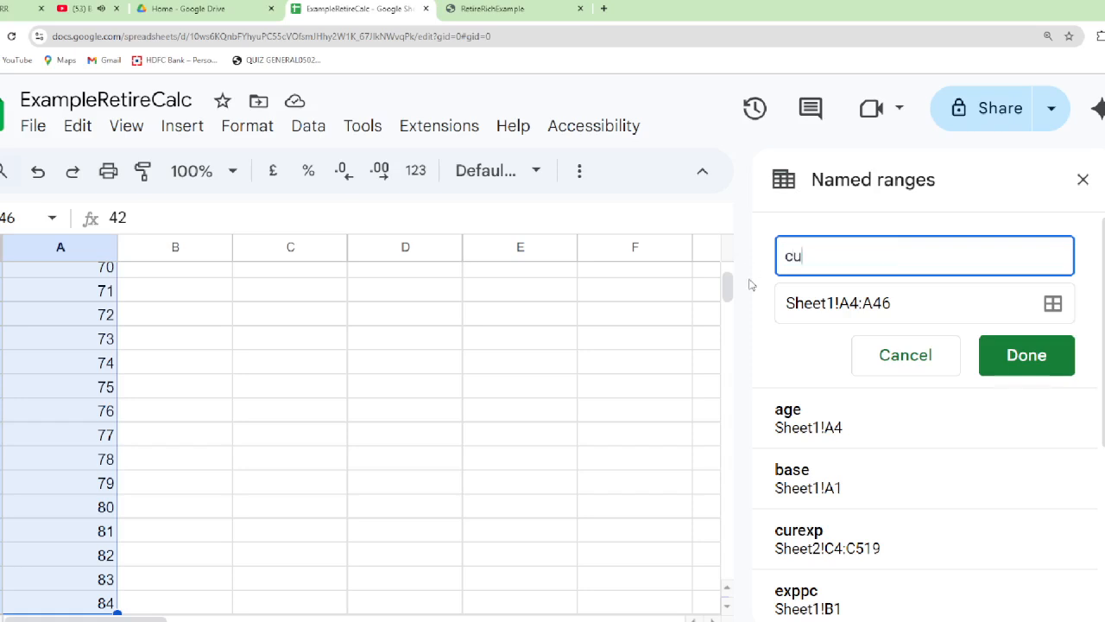
type("rage")
key("Return")
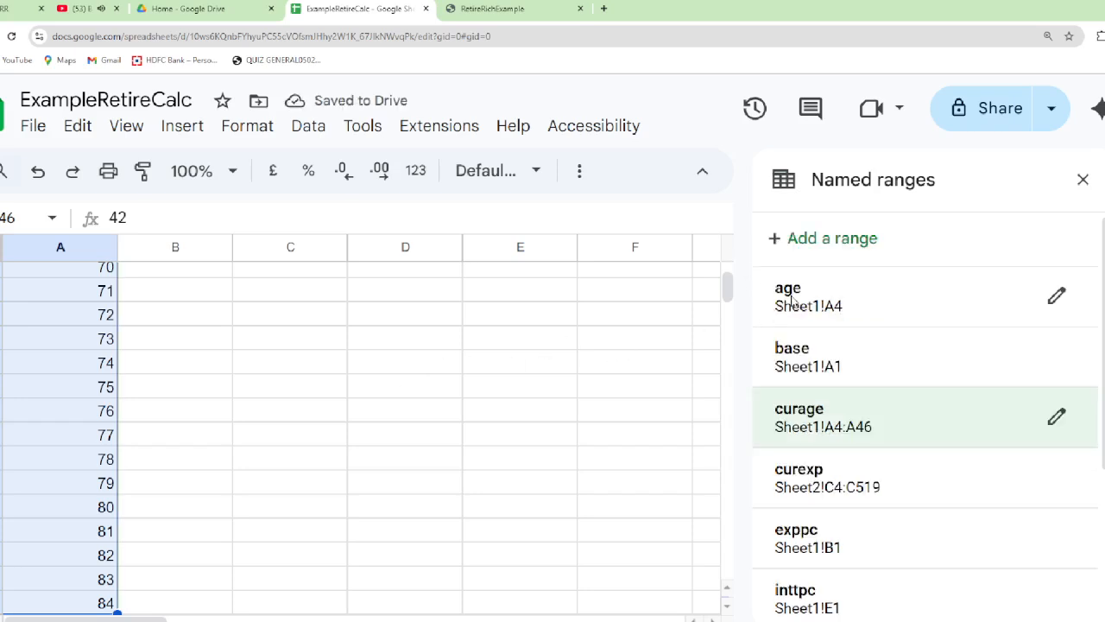
Look over the first data row across the Expenses, SIP, SWP and Fund value columns, ending on the Expenses cell B4
left_click(161, 275)
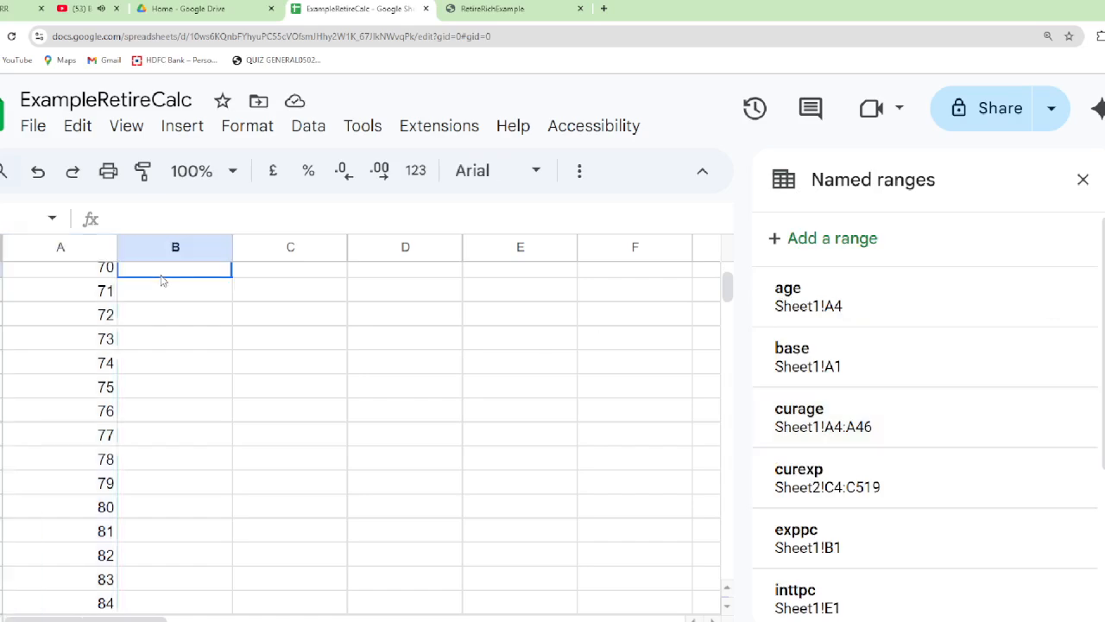
key("ctrl+Up")
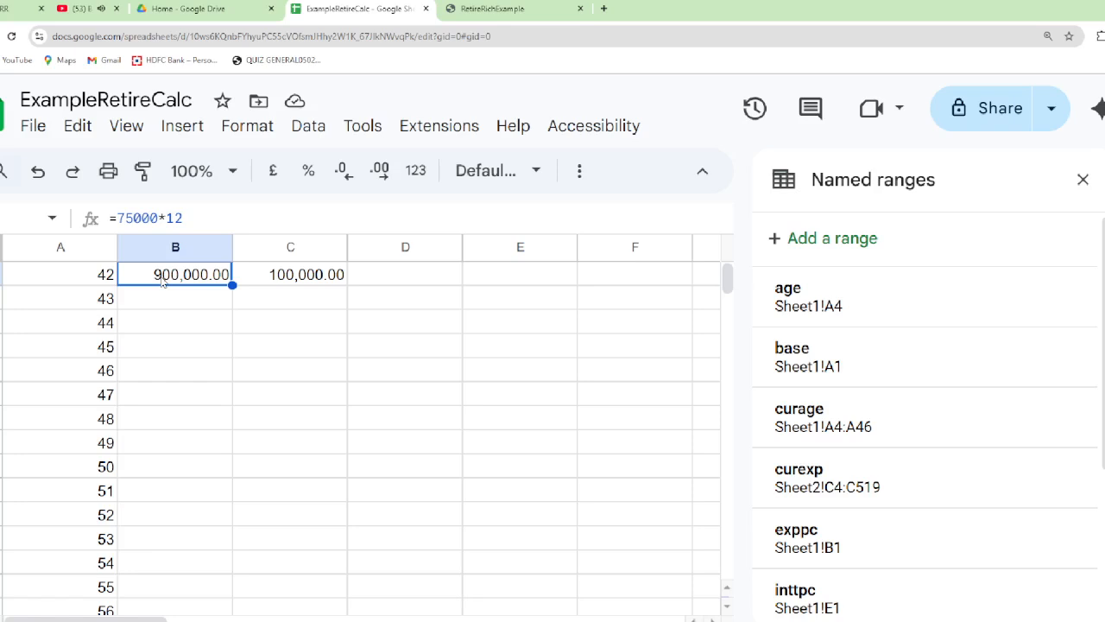
key("Right")
key("Right")
key("Right")
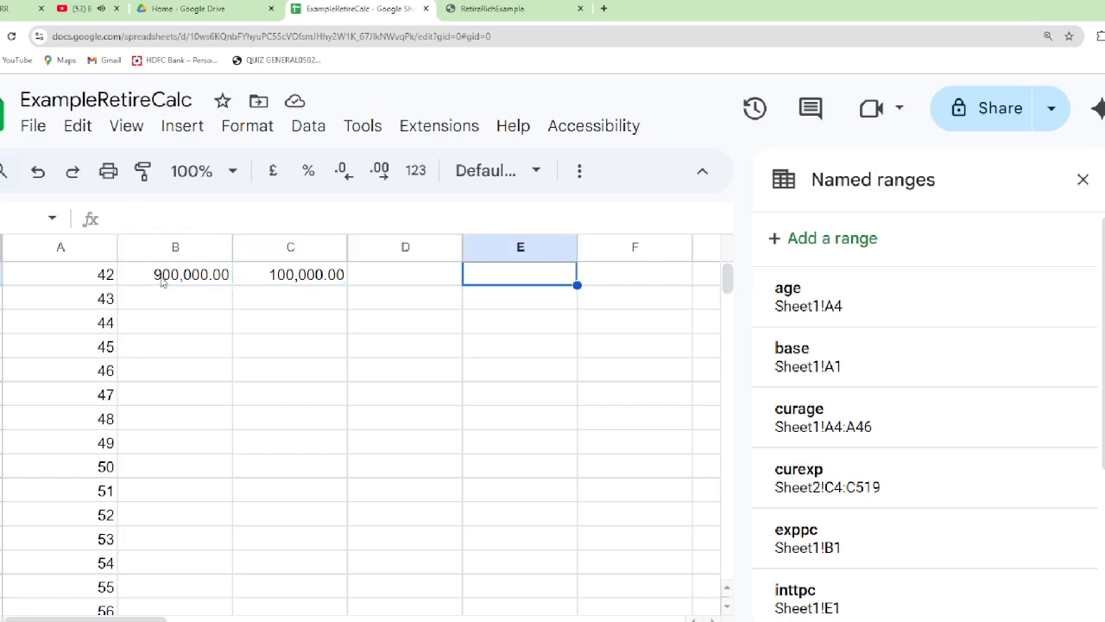
key("Up")
key("Up")
key("Down")
key("Down")
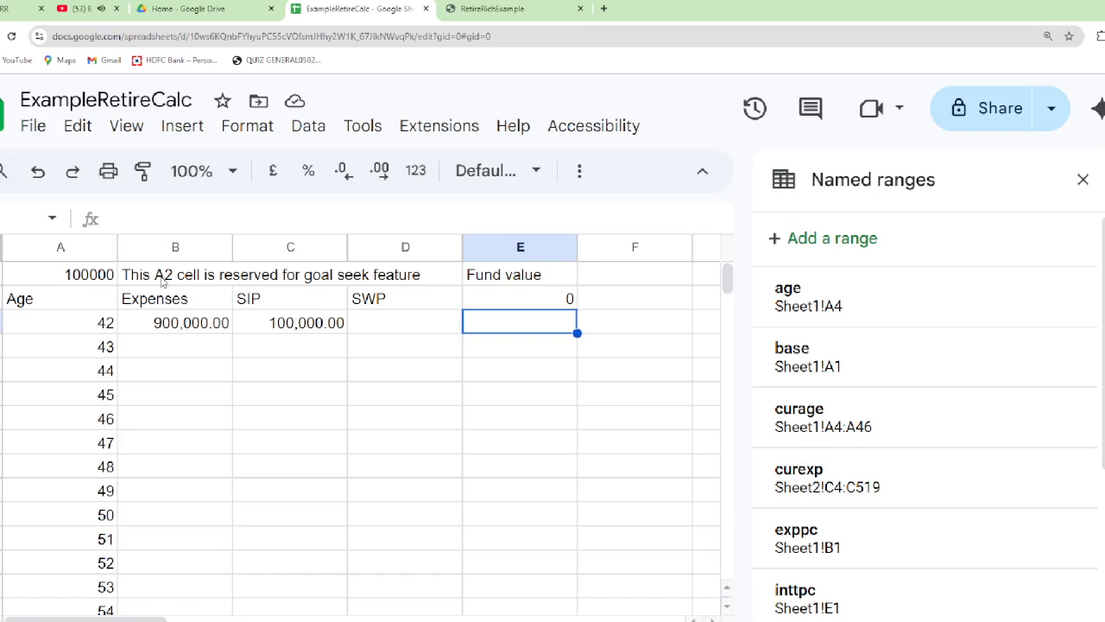
key("Left")
key("Left")
key("Left")
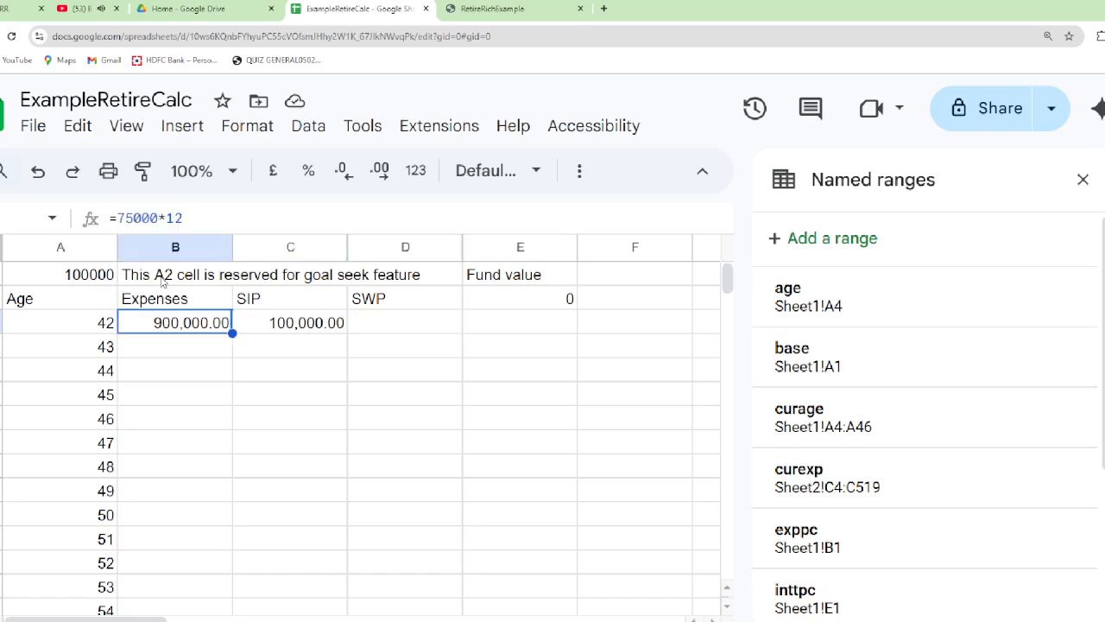
Enter =round(base*pow(1+exppc,curage-age),0) in cell B5 and accept the suggested auto-fill down the Expenses column
key("Down")
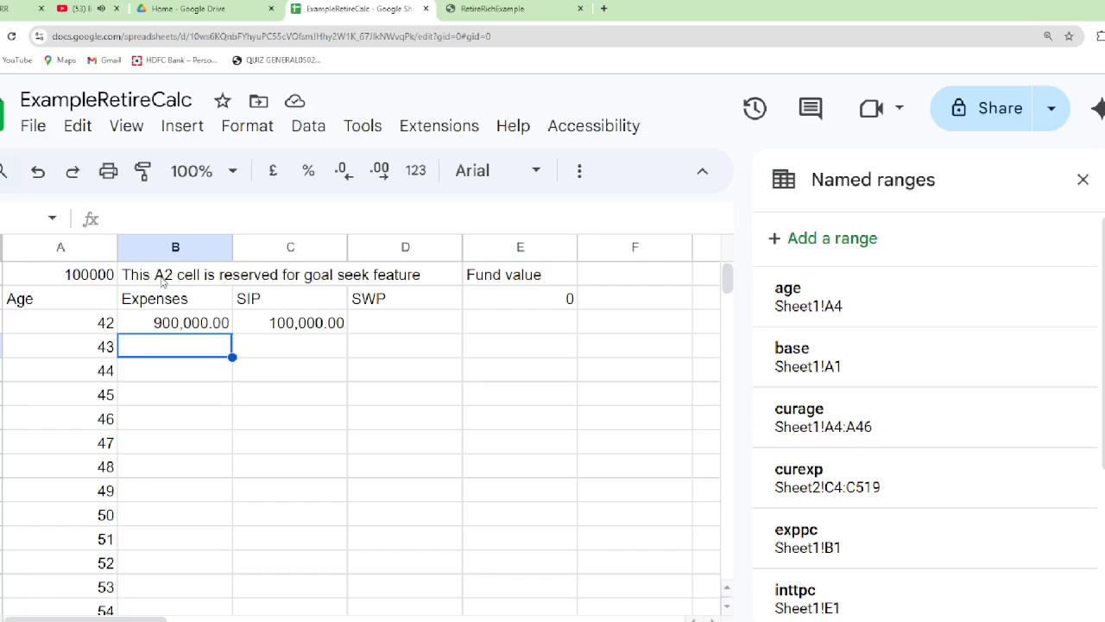
type("=")
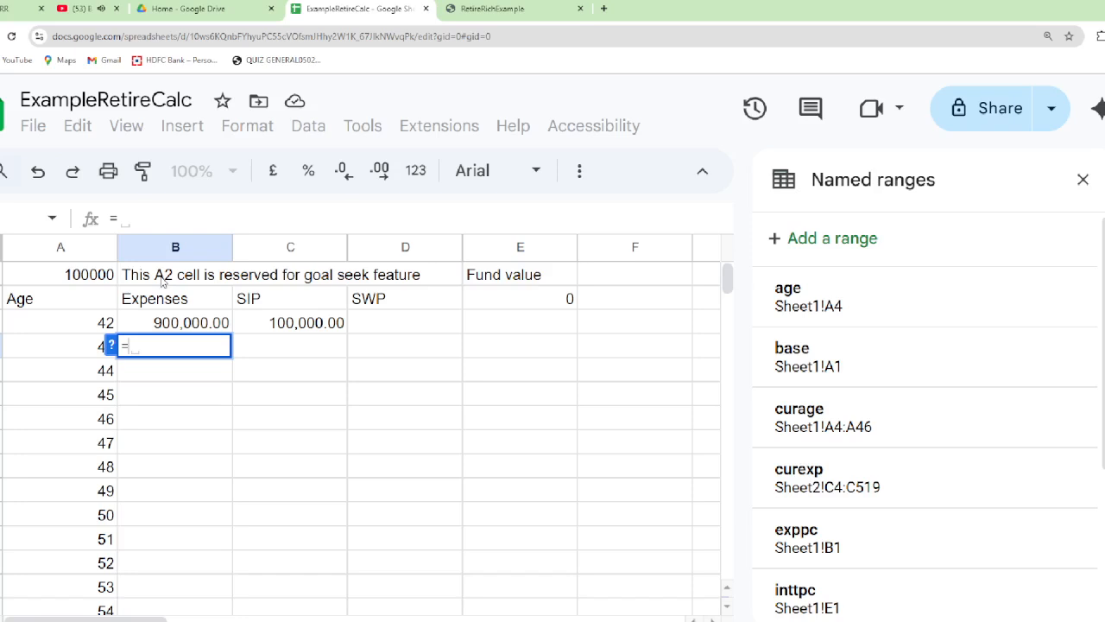
type("round")
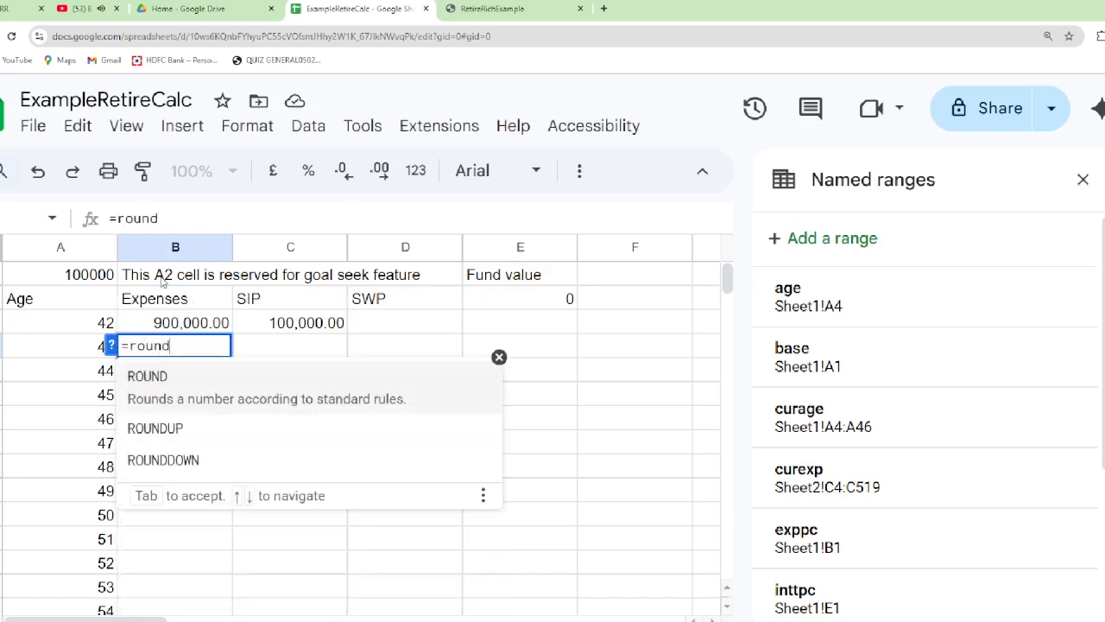
type("(")
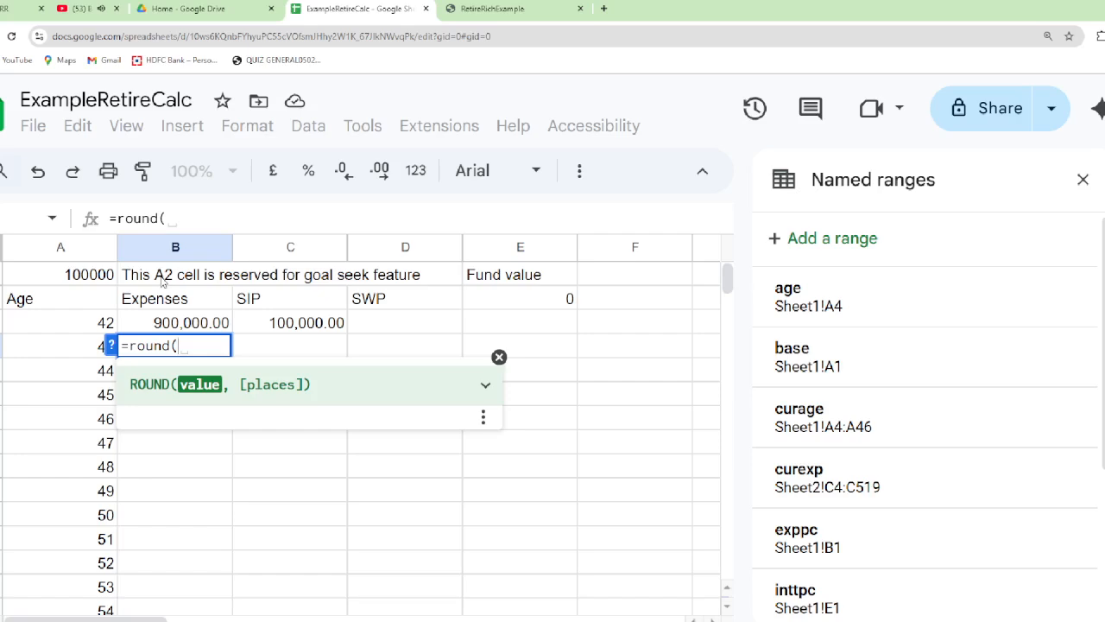
type("ba")
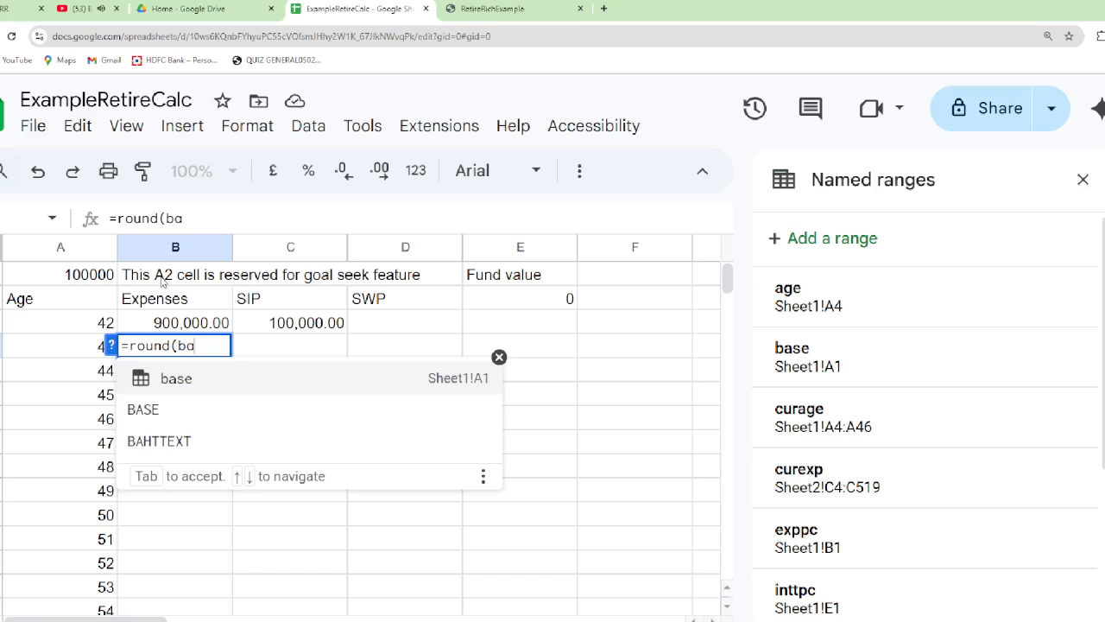
type("se")
key("Tab")
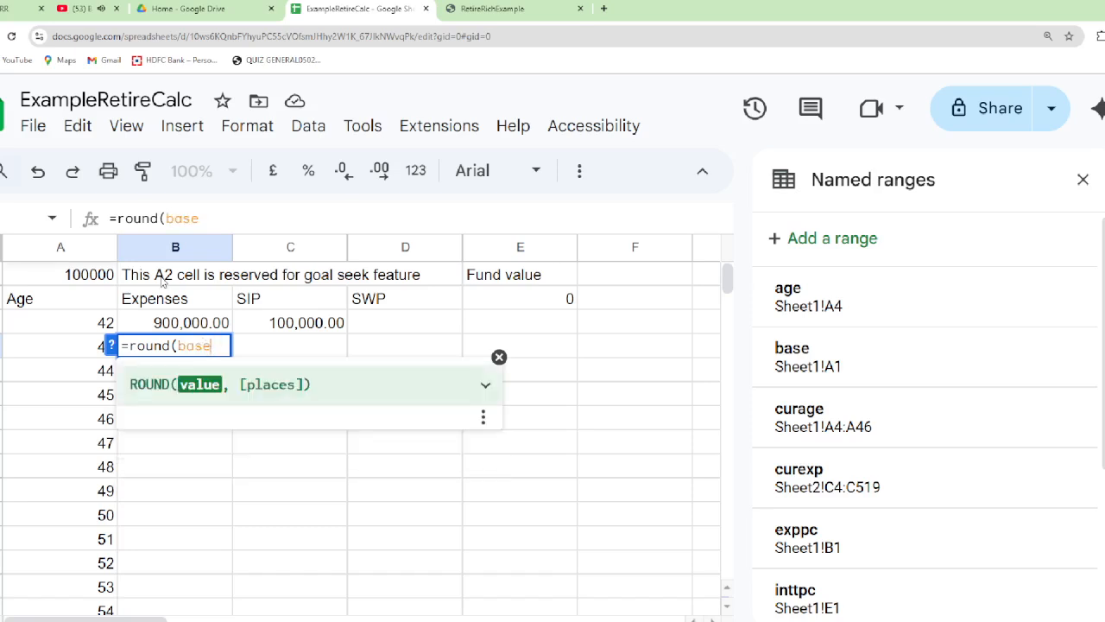
type("*pow")
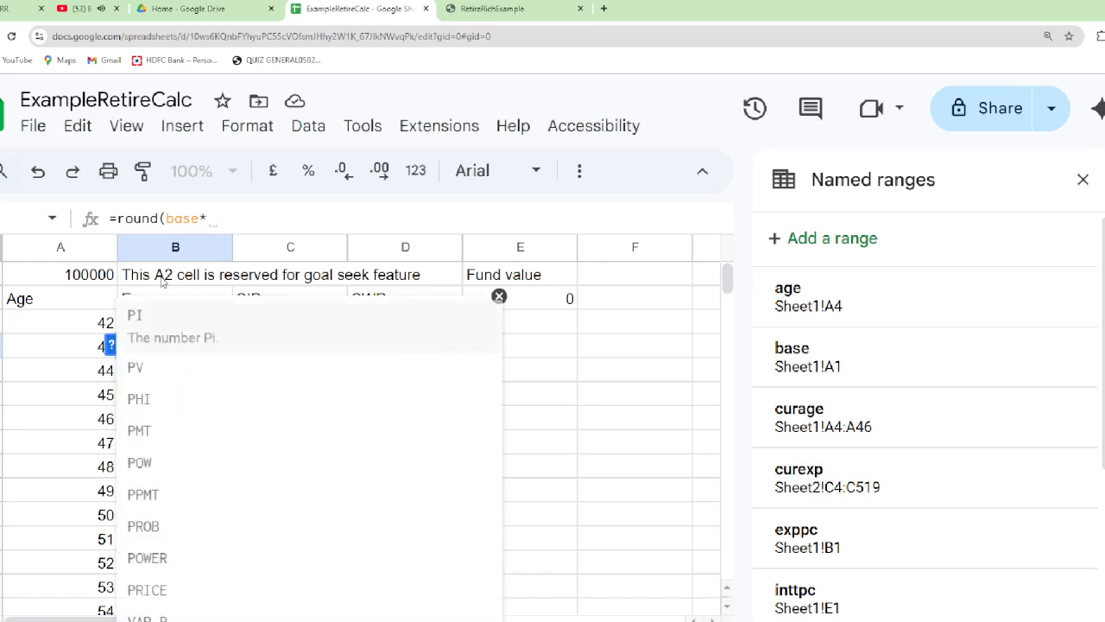
type("(")
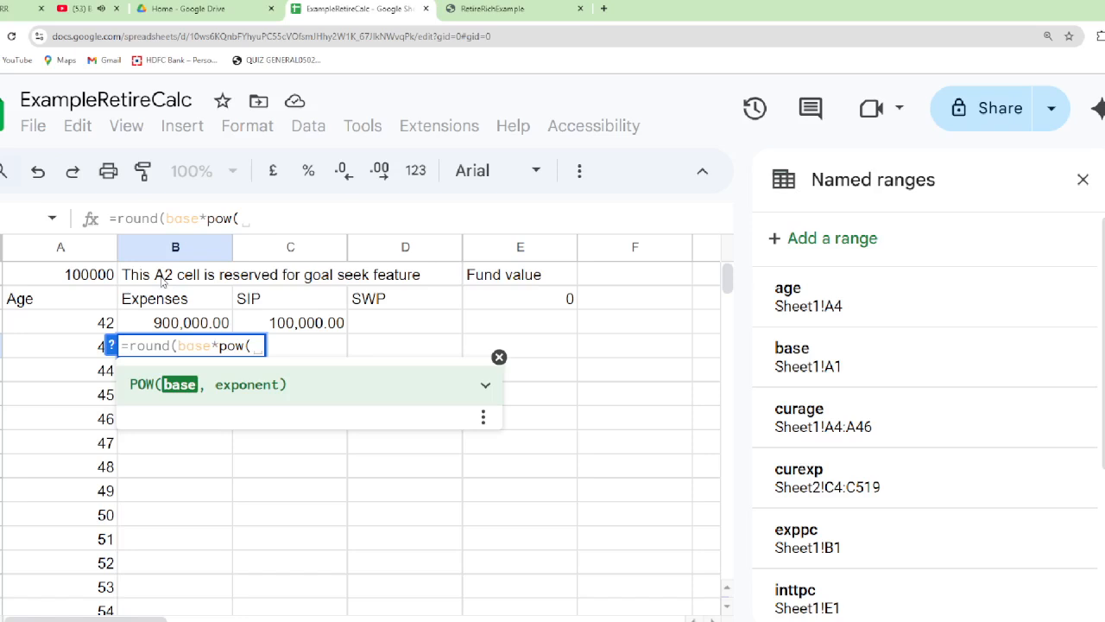
type("1+exp")
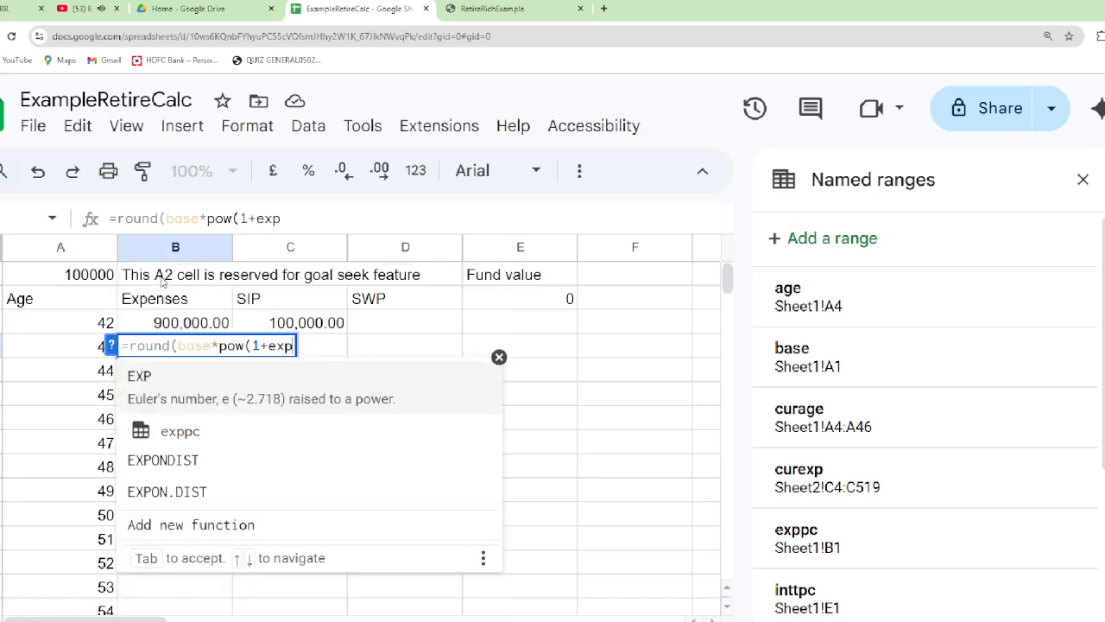
key("BackSpace")
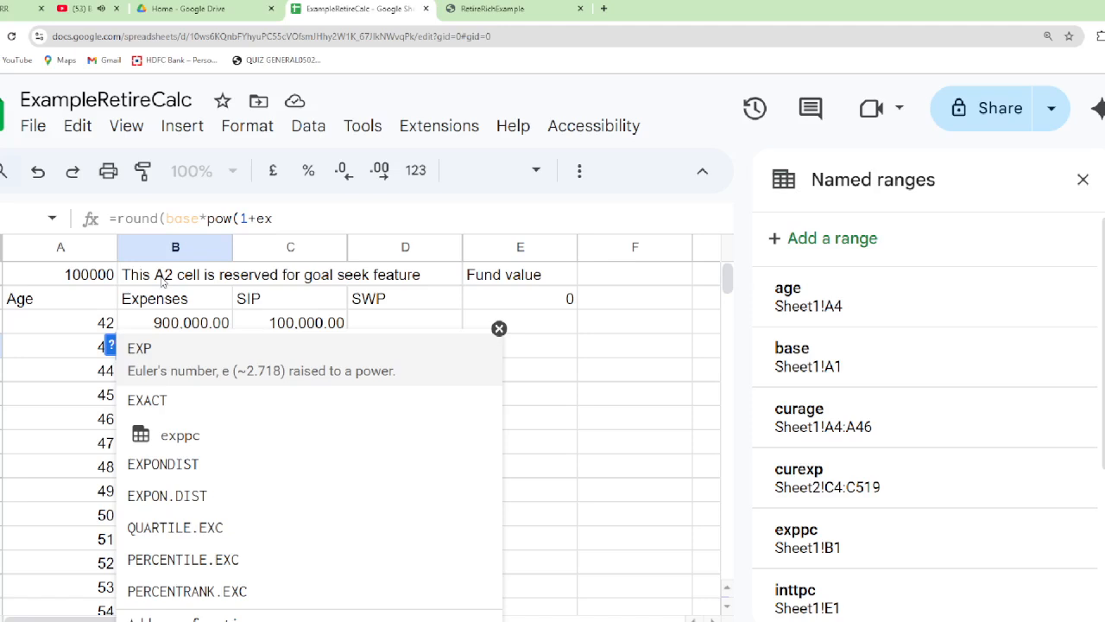
key("Escape")
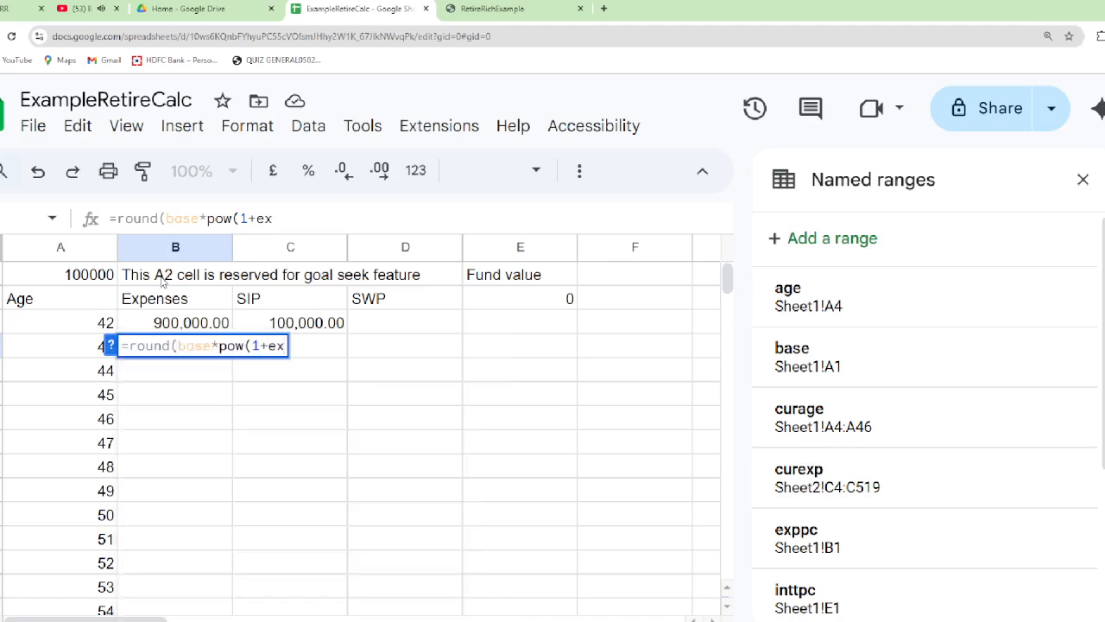
type("ppc")
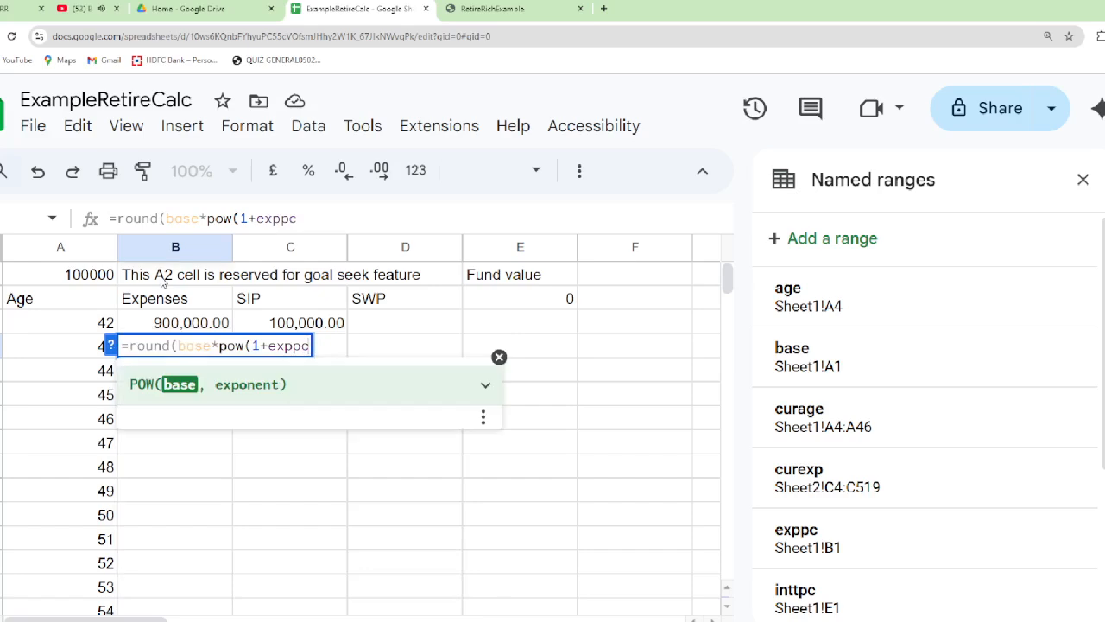
type(",")
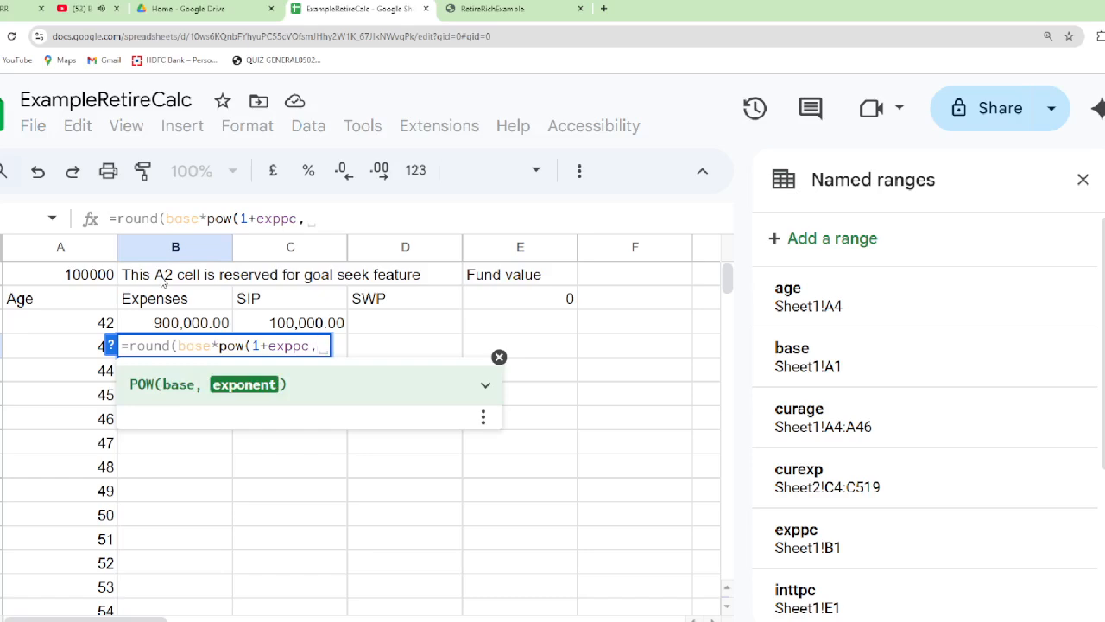
type("cur")
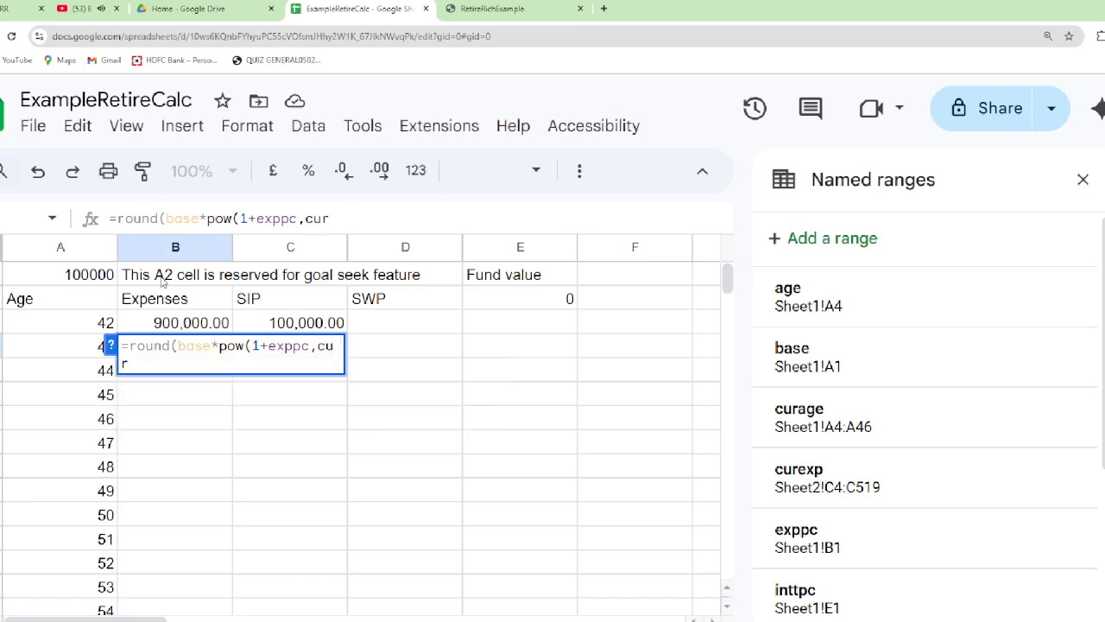
type("ag")
key("BackSpace")
key("BackSpace")
key("BackSpace")
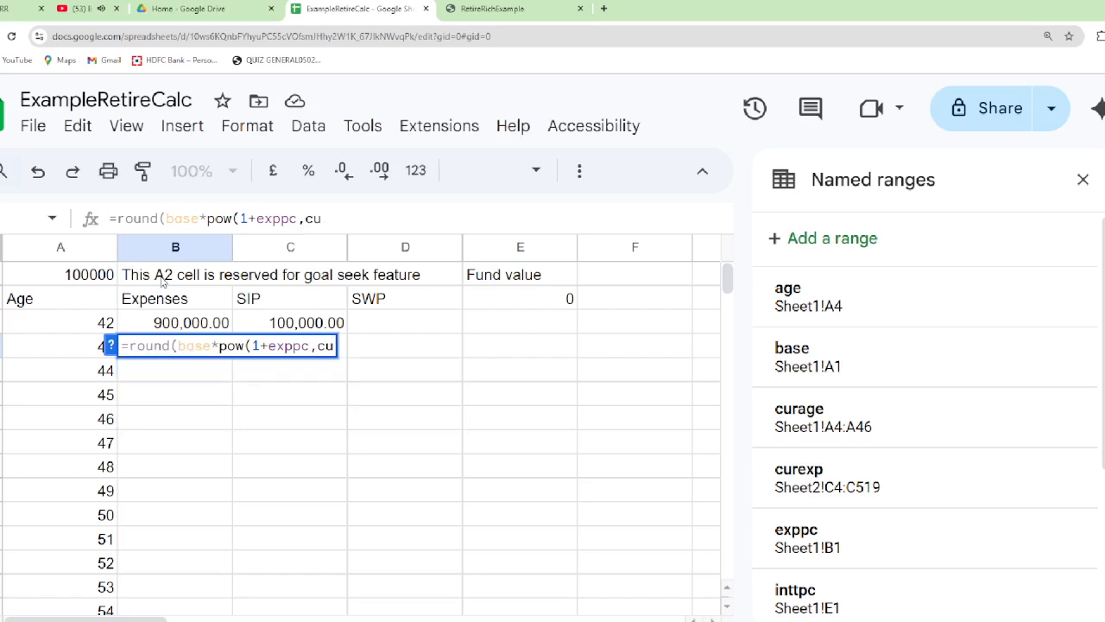
type("ra")
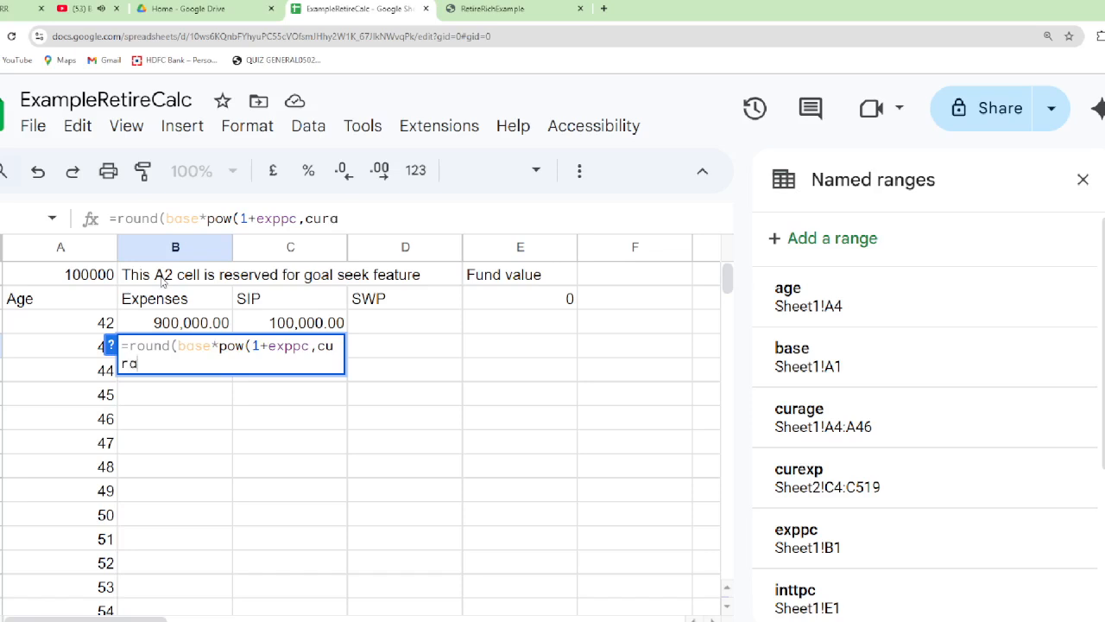
type("ge")
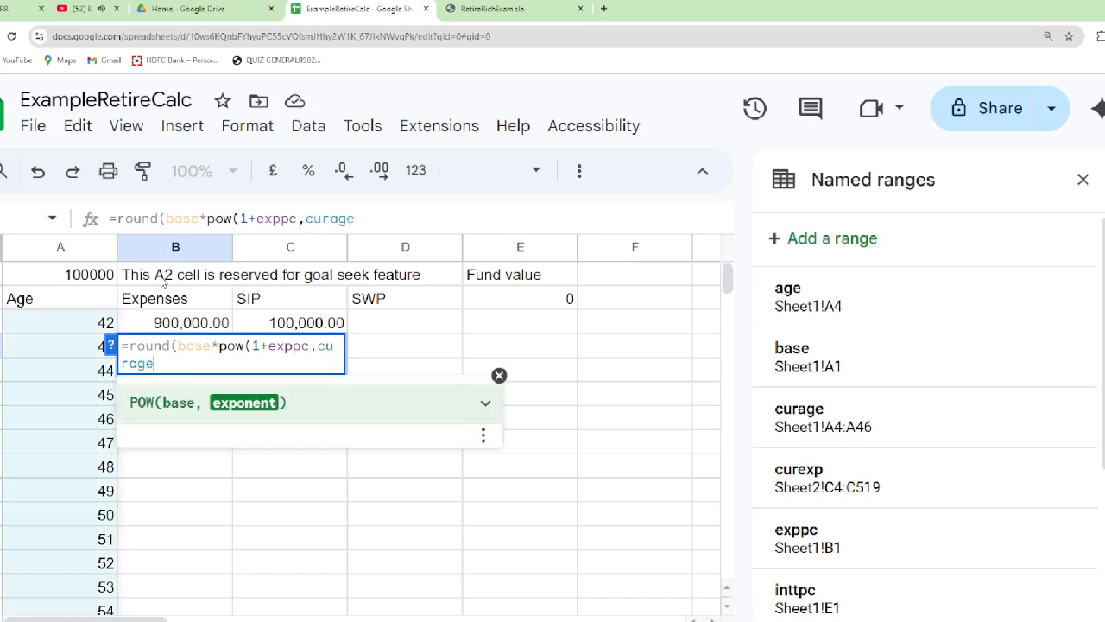
type("-")
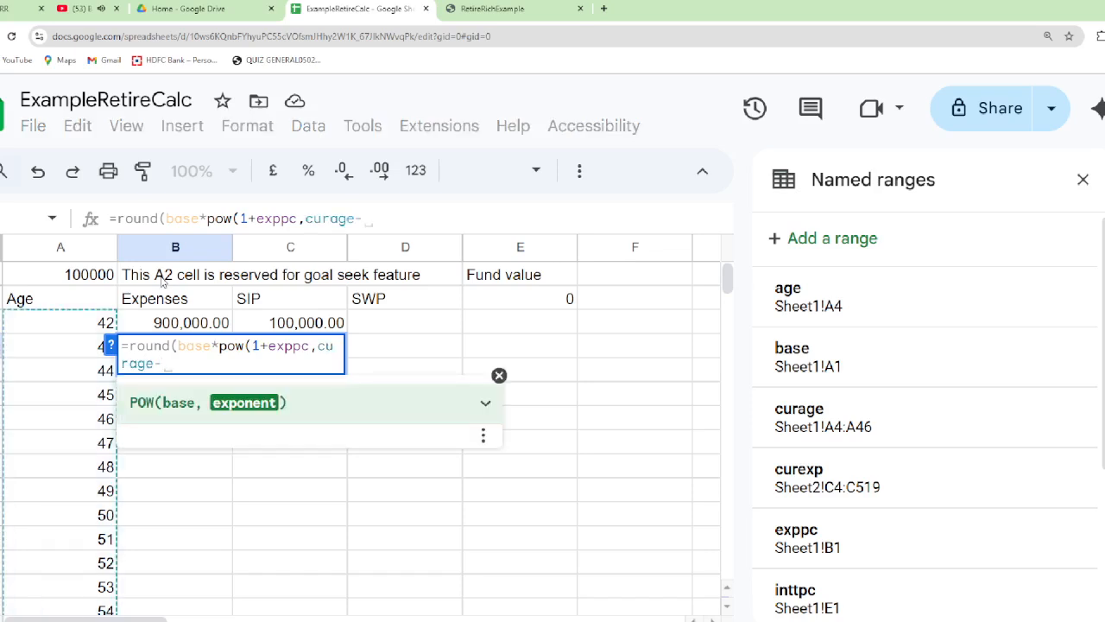
type("age")
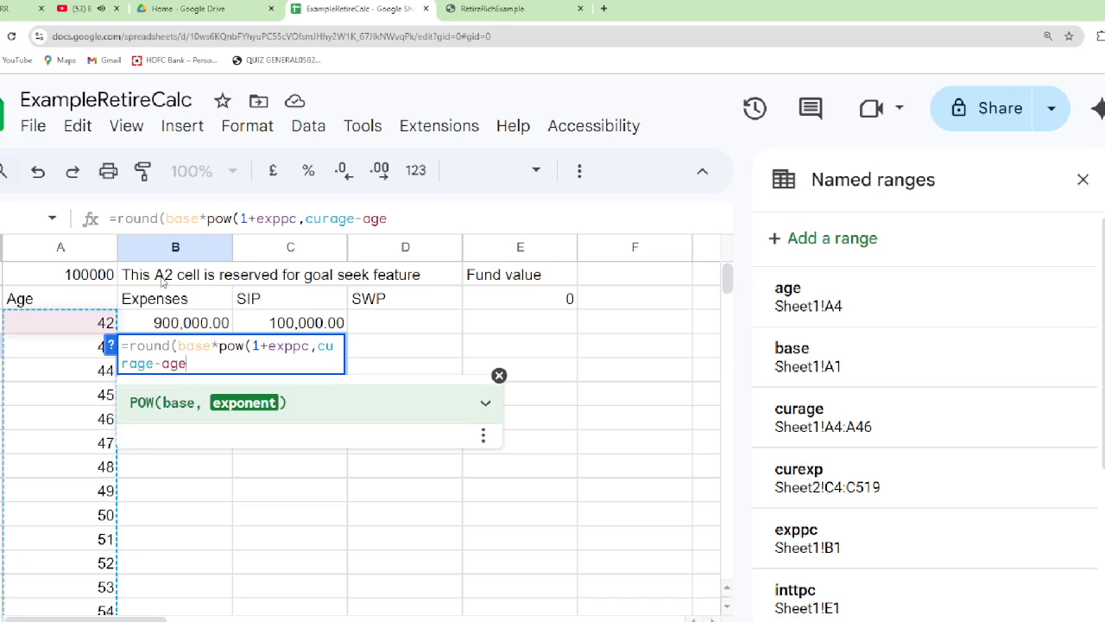
type(")")
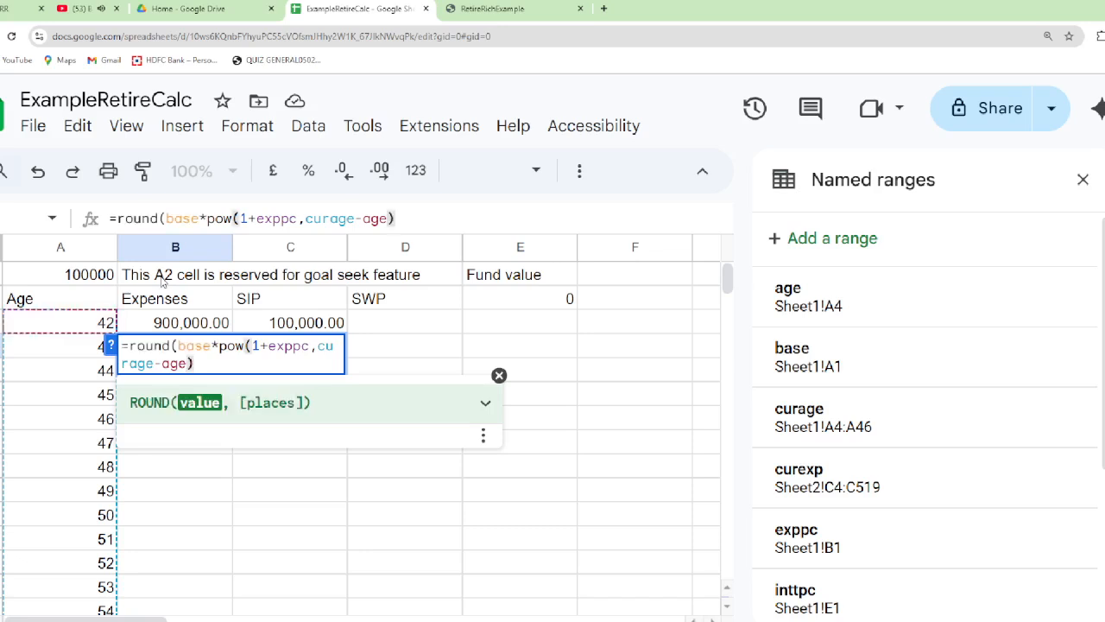
type(",")
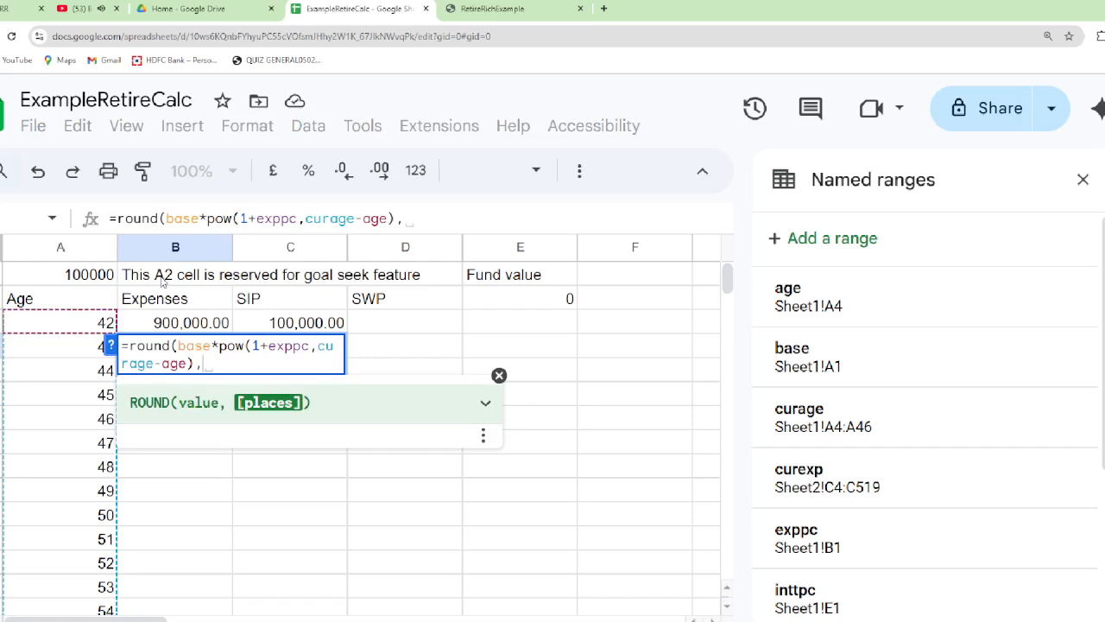
type("0")
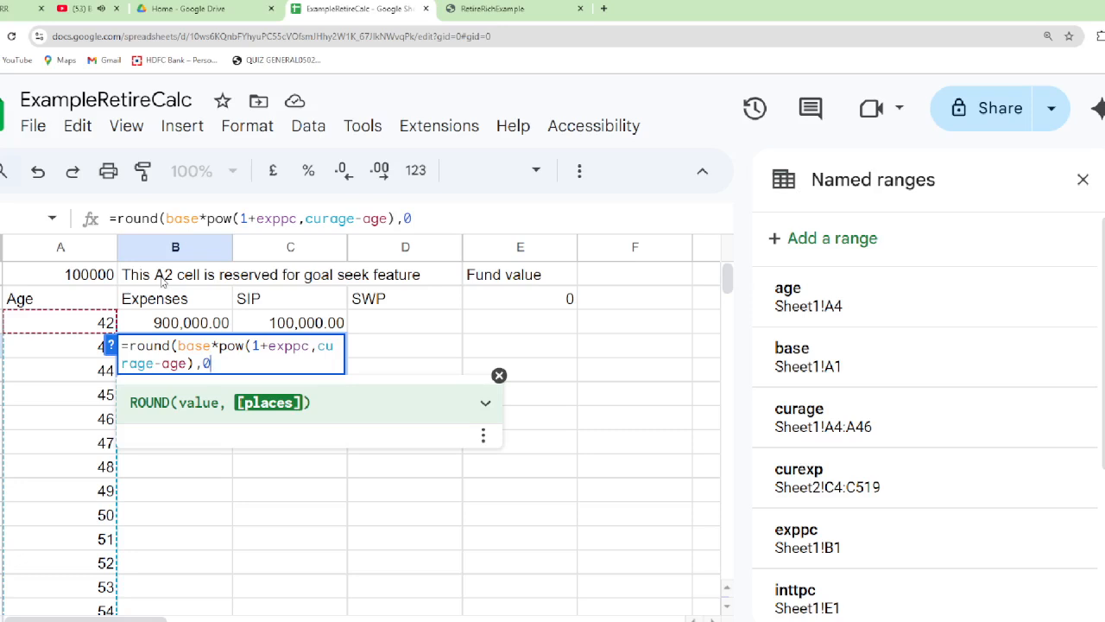
type(")")
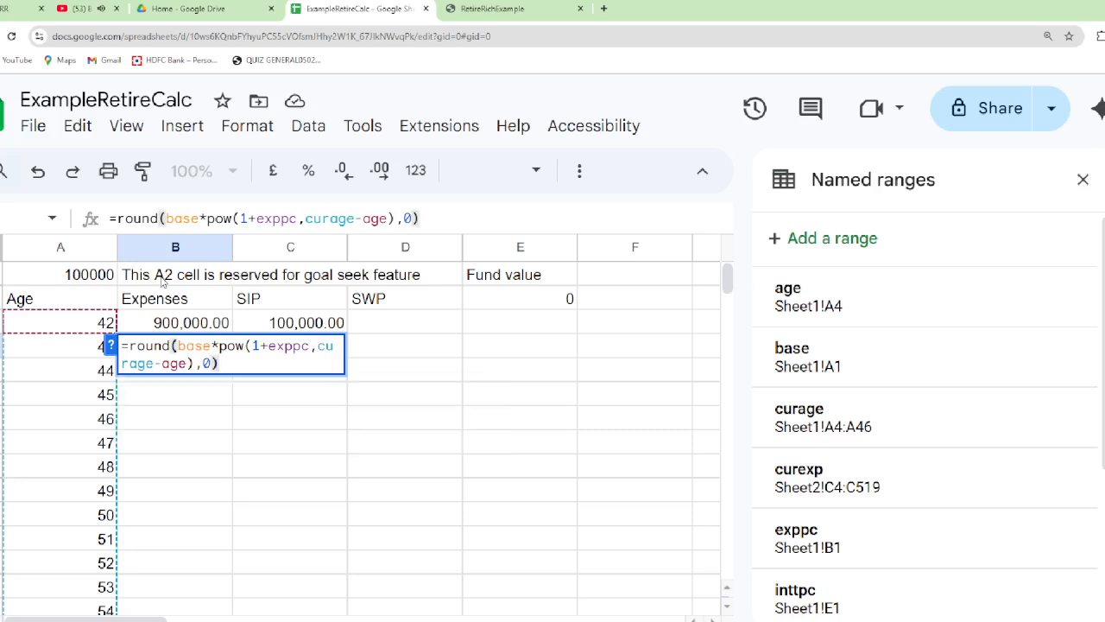
key("Return")
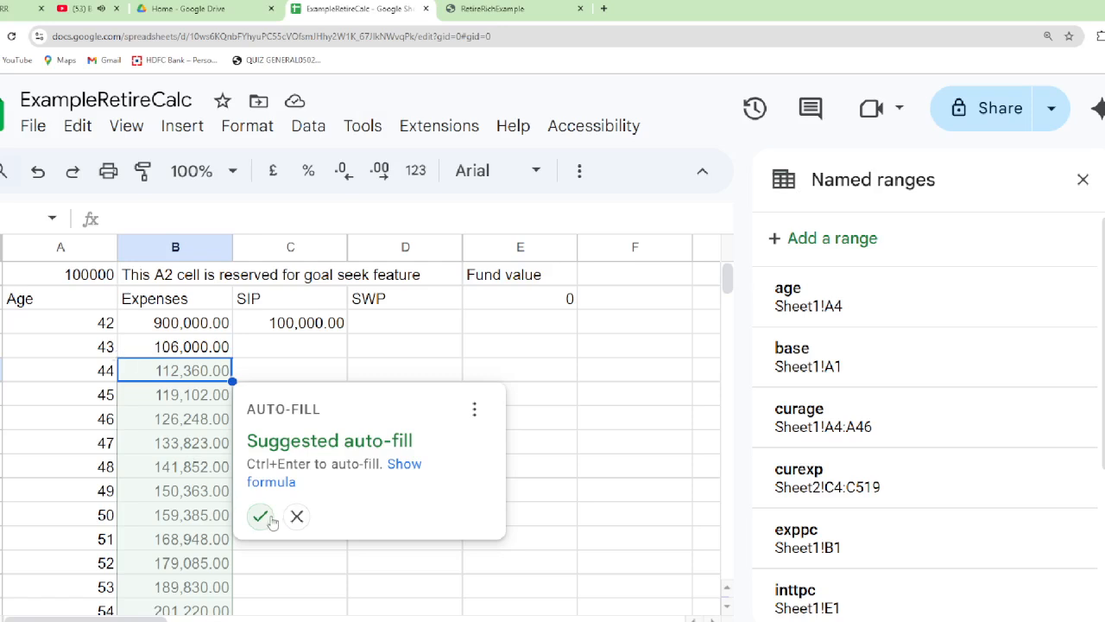
left_click(261, 516)
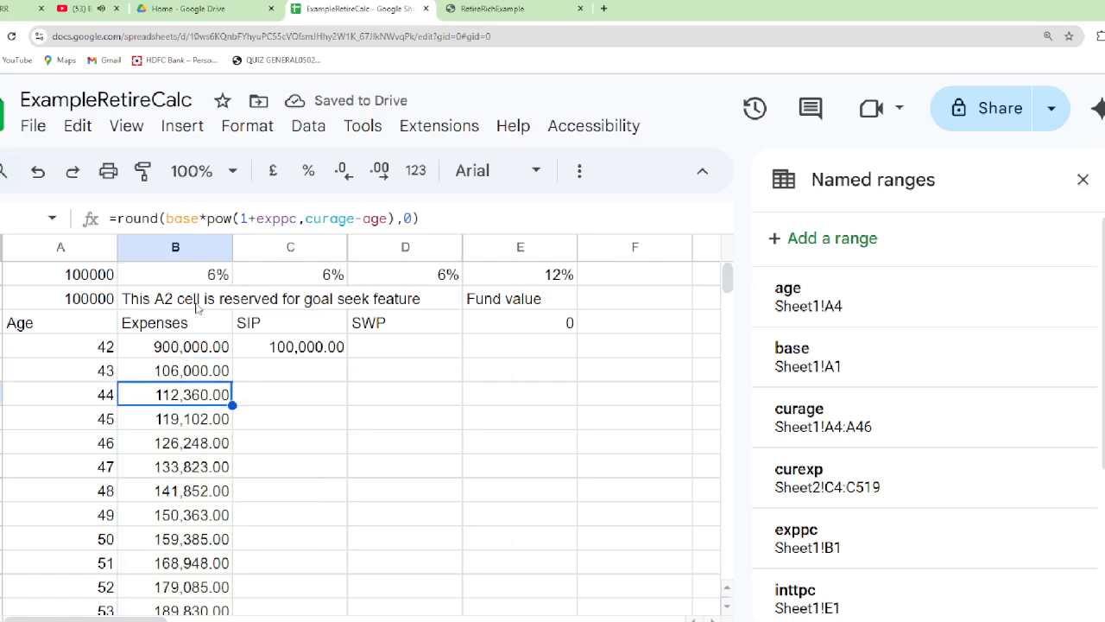
Define a named range called expbase for the first Expenses cell, Sheet1!B4
scroll(199, 309, "up", 1)
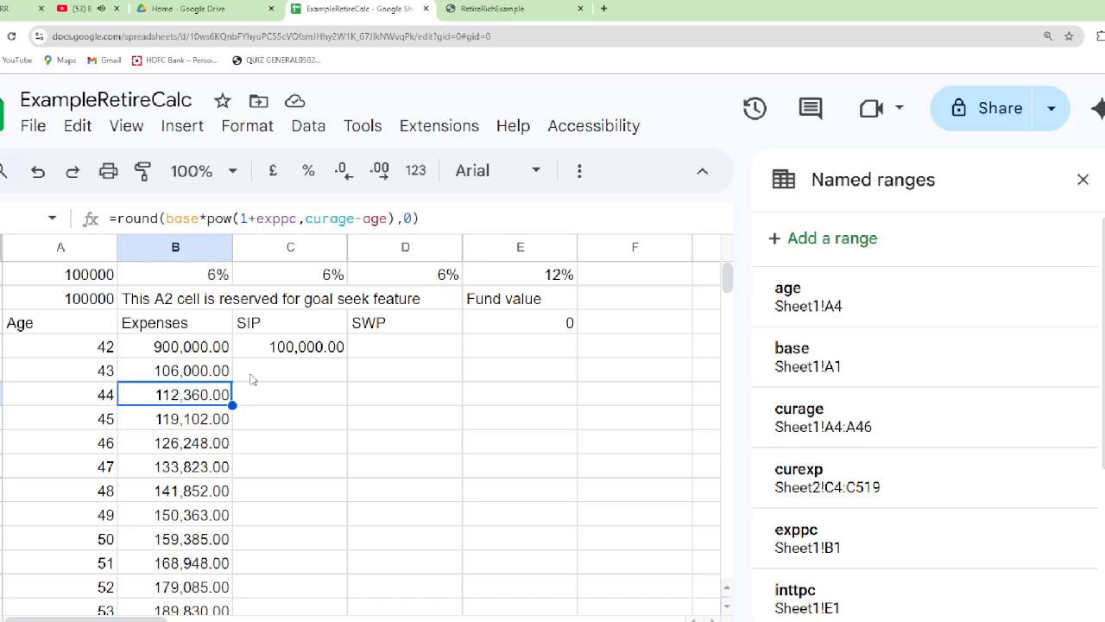
left_click(311, 347)
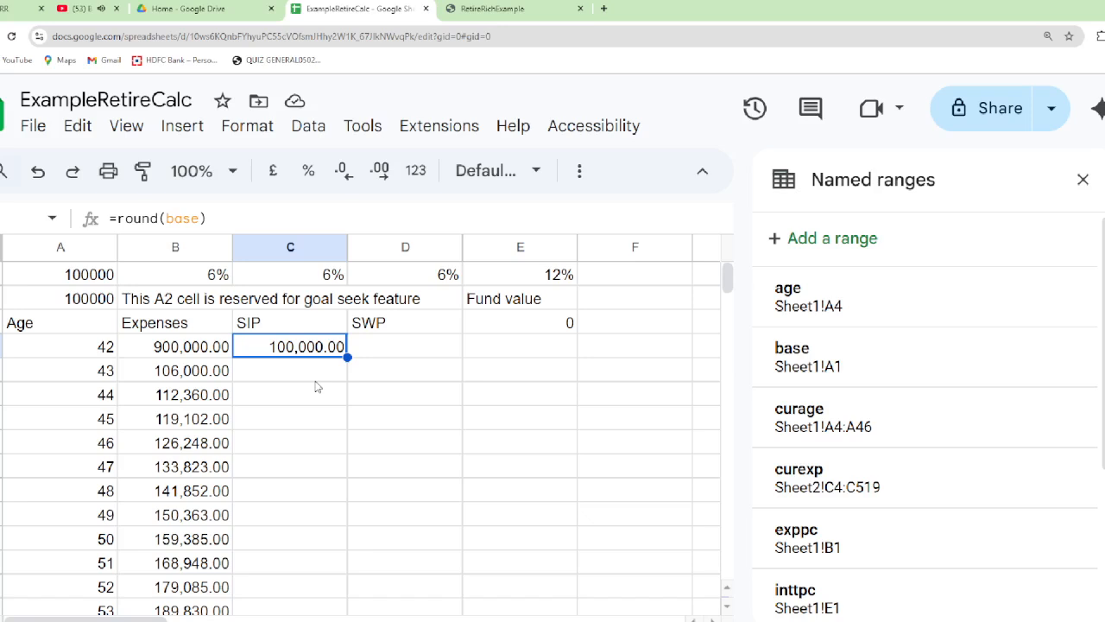
key("Left")
key("Down")
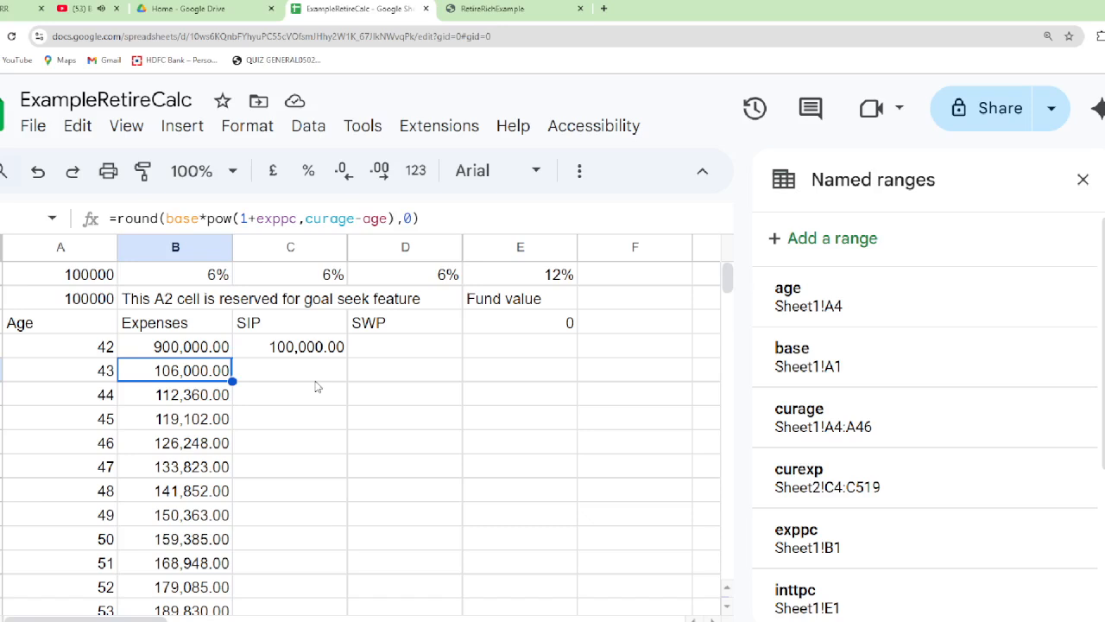
key("Up")
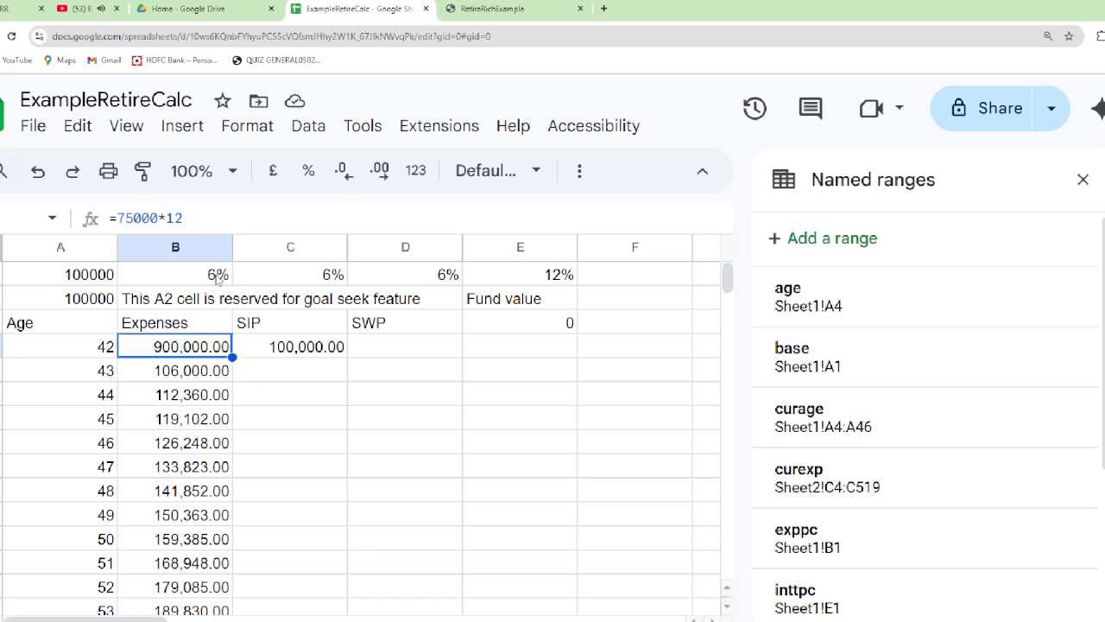
left_click(316, 129)
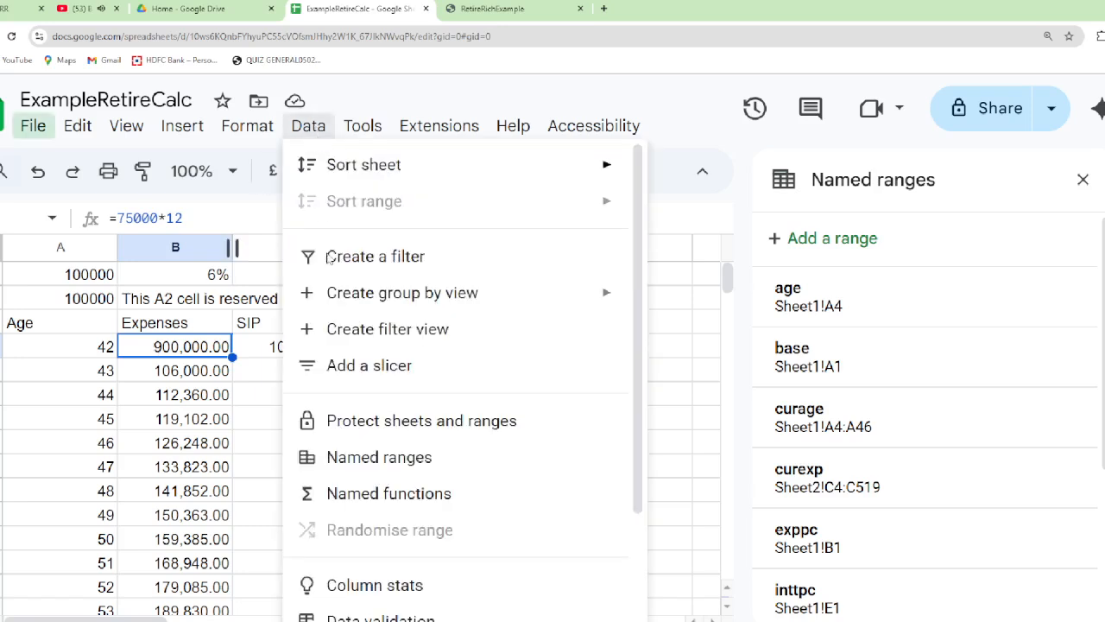
left_click(373, 458)
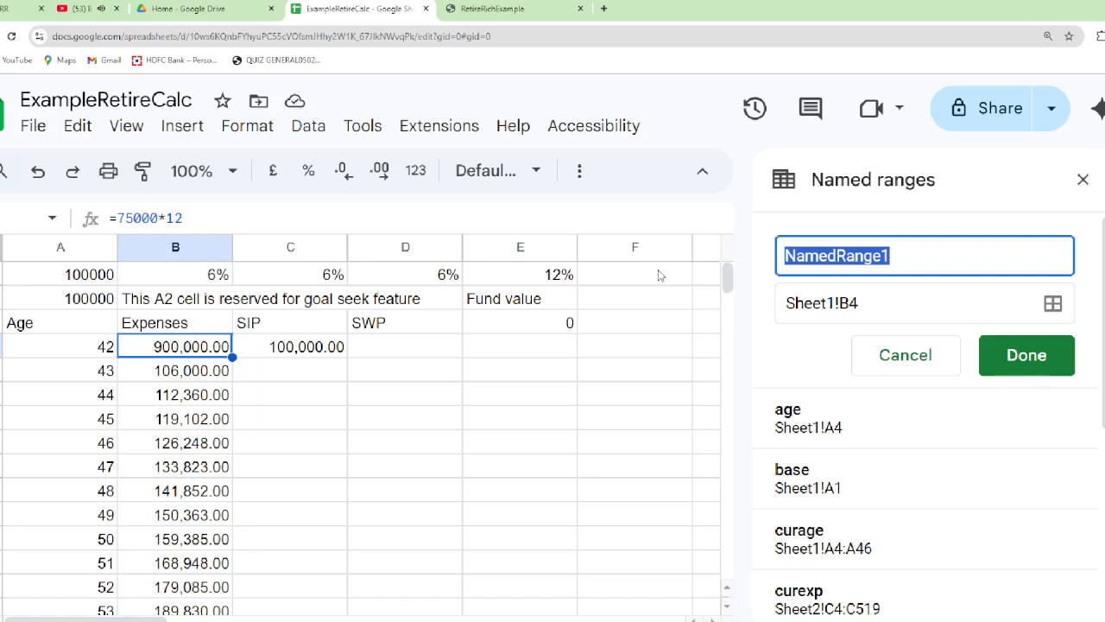
type("exp")
key("BackSpace")
key("BackSpace")
key("BackSpace")
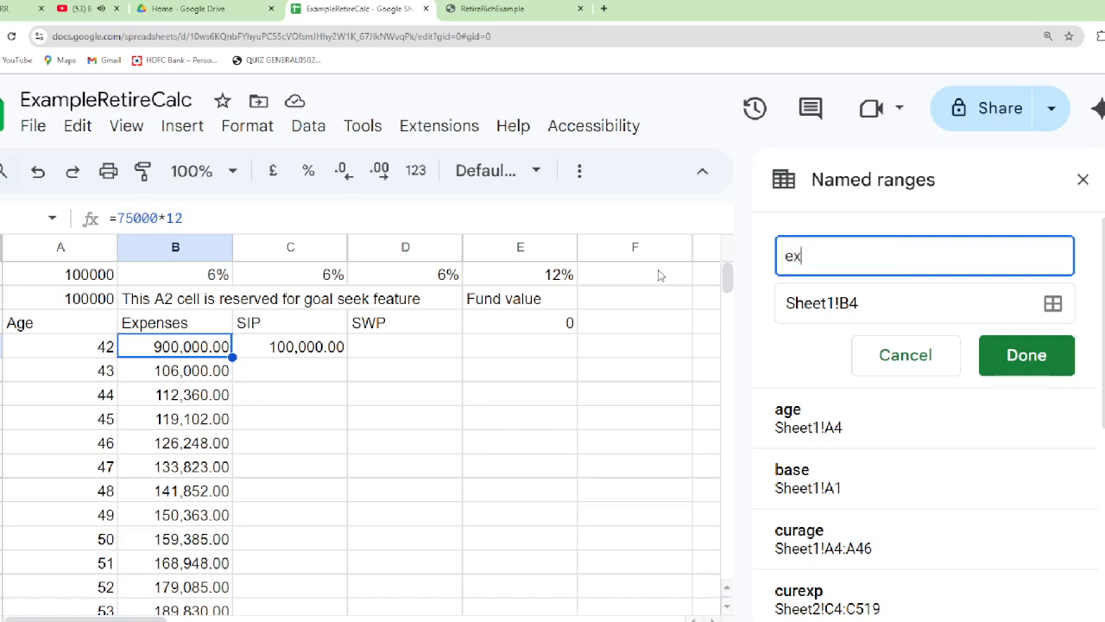
type("expbase")
key("Return")
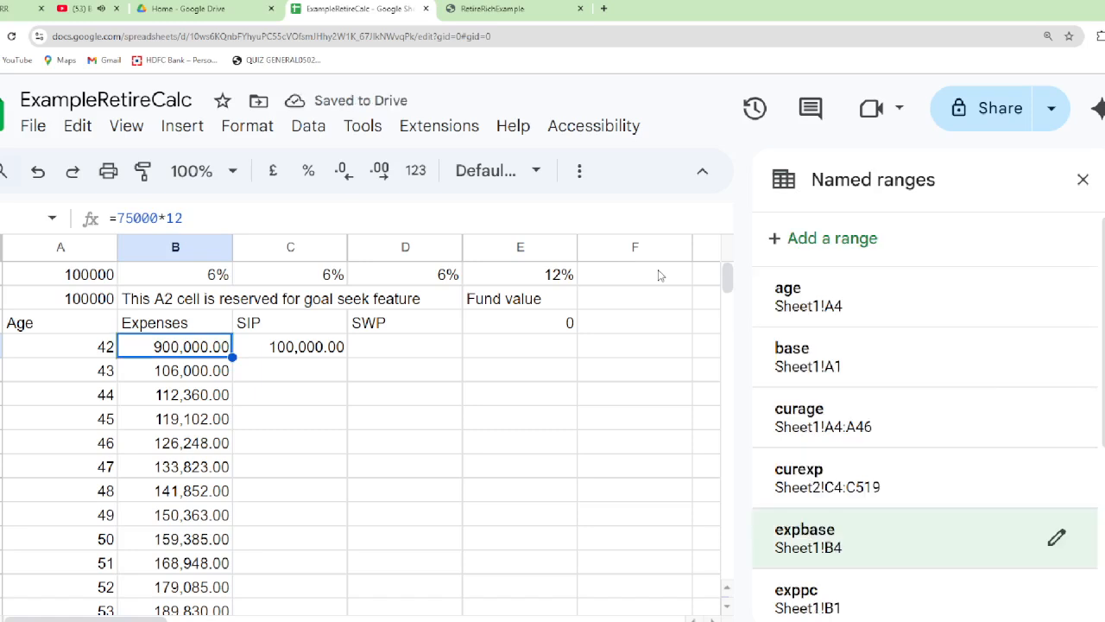
Replace the formula in Expenses cell B5 with =round(expbase*pow(1+exppc,curage-age),0)
key("Escape")
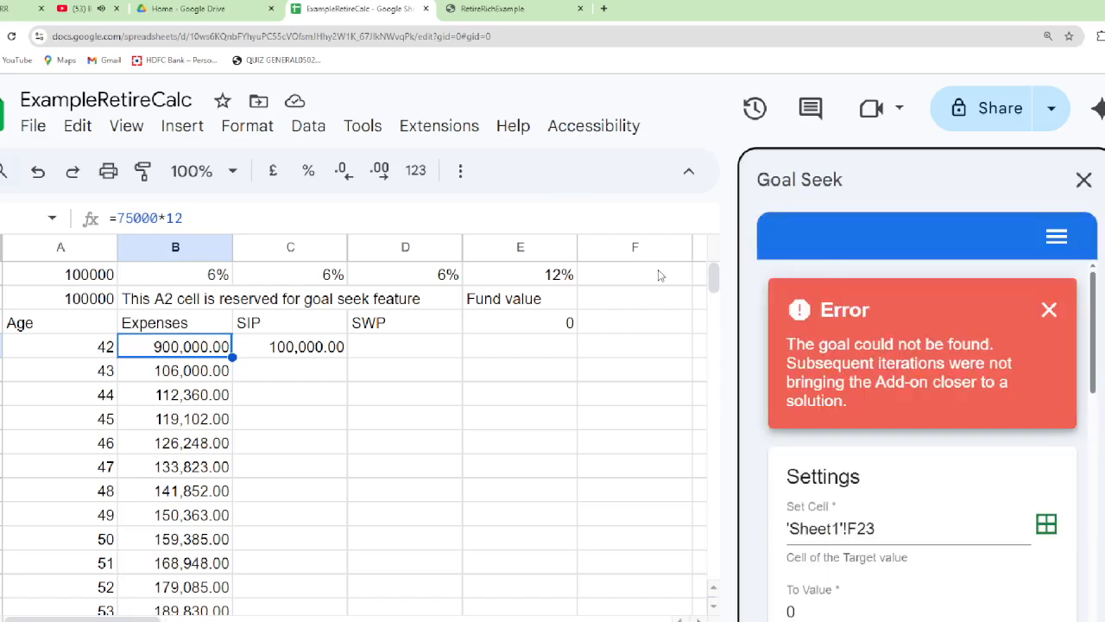
left_click(185, 374)
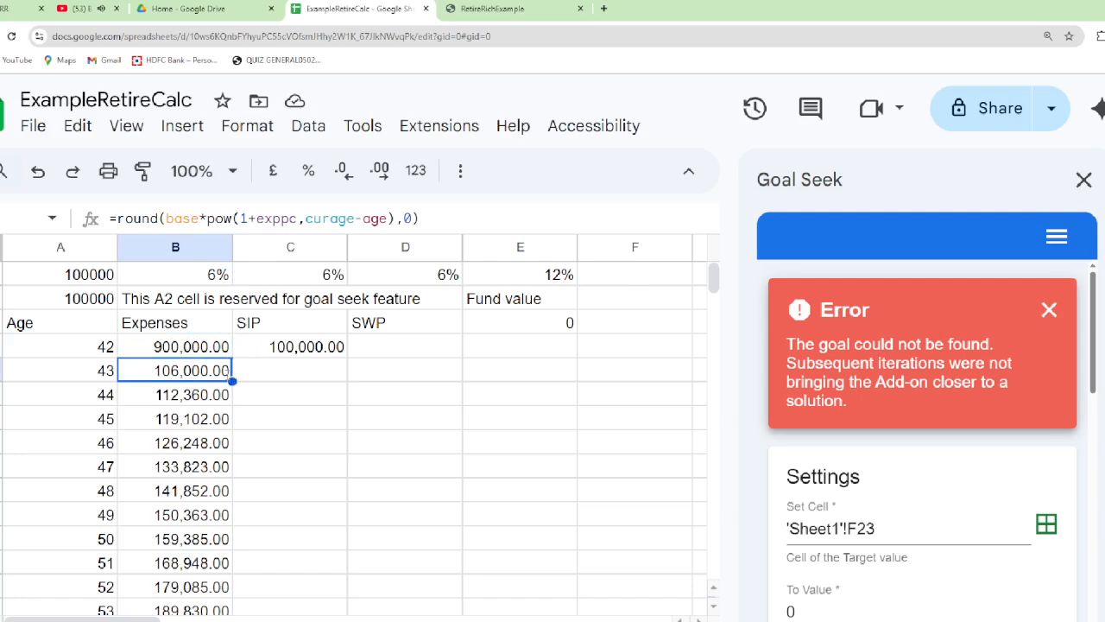
type("=round")
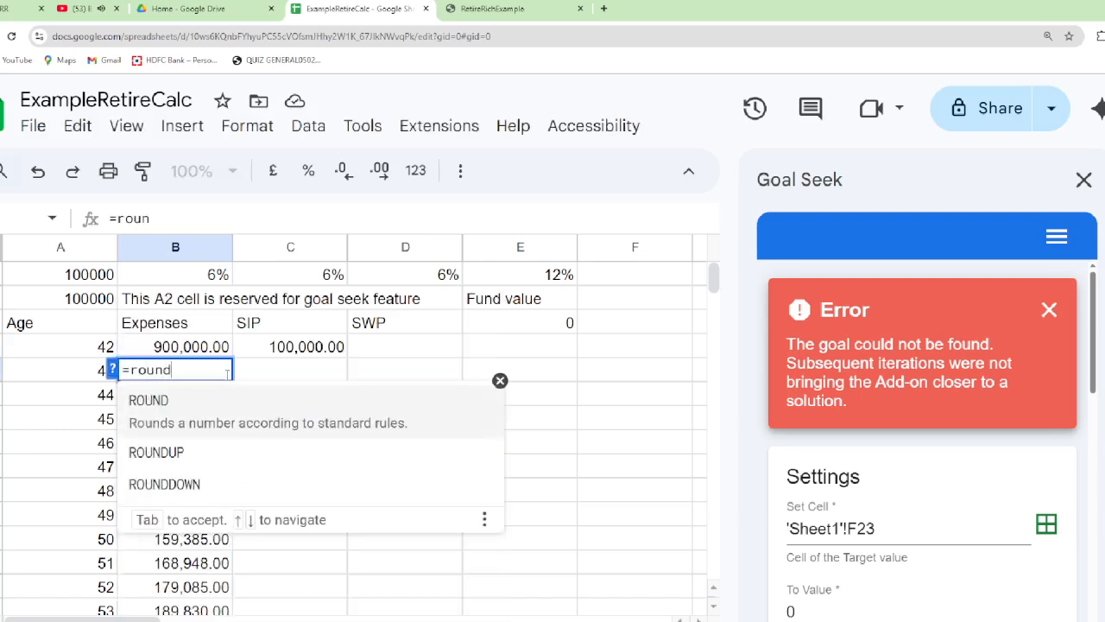
type("(exp")
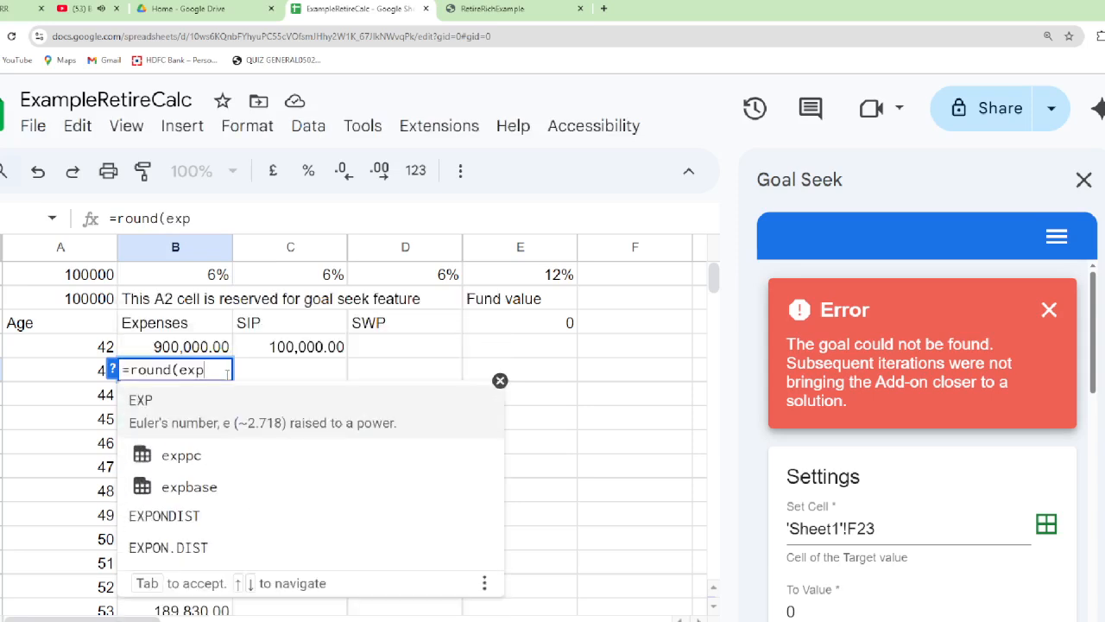
key("Down")
key("Down")
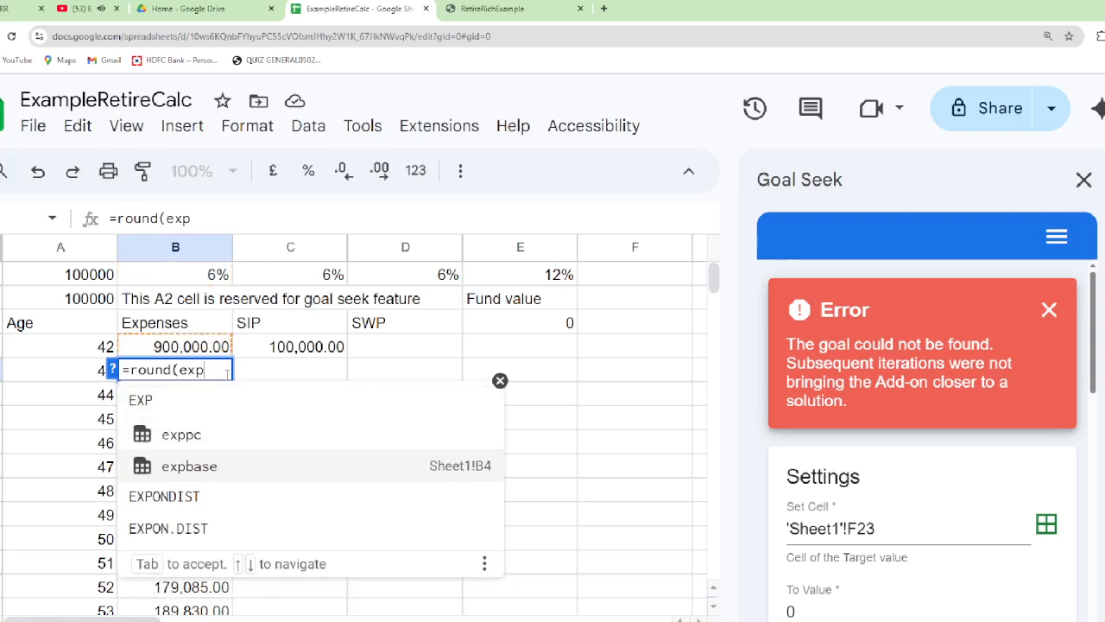
key("Down")
key("Up")
key("Up")
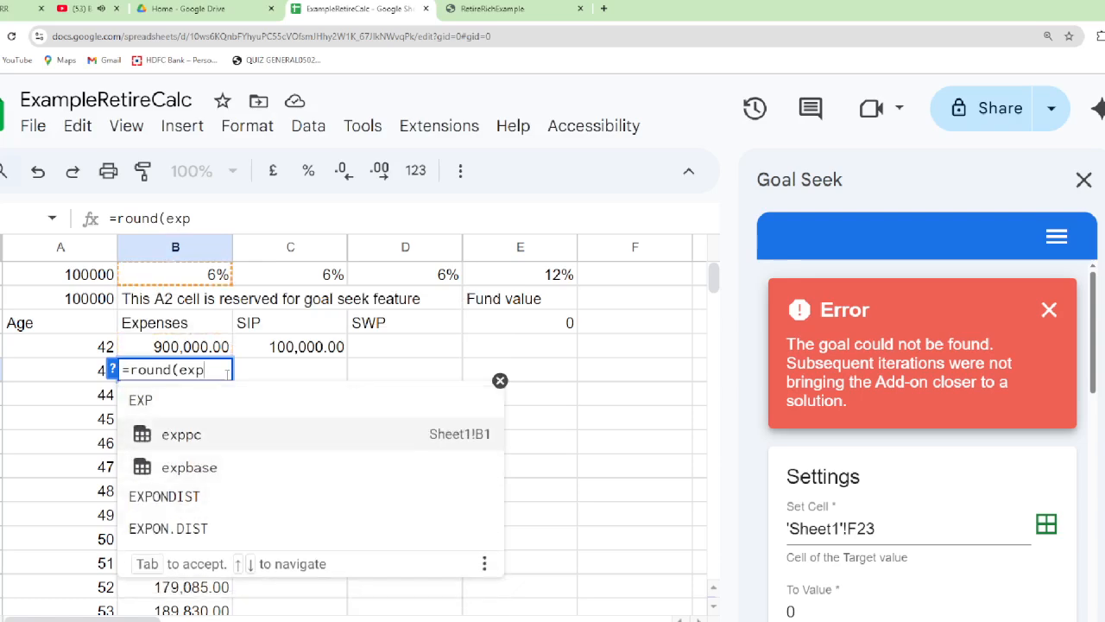
key("Down")
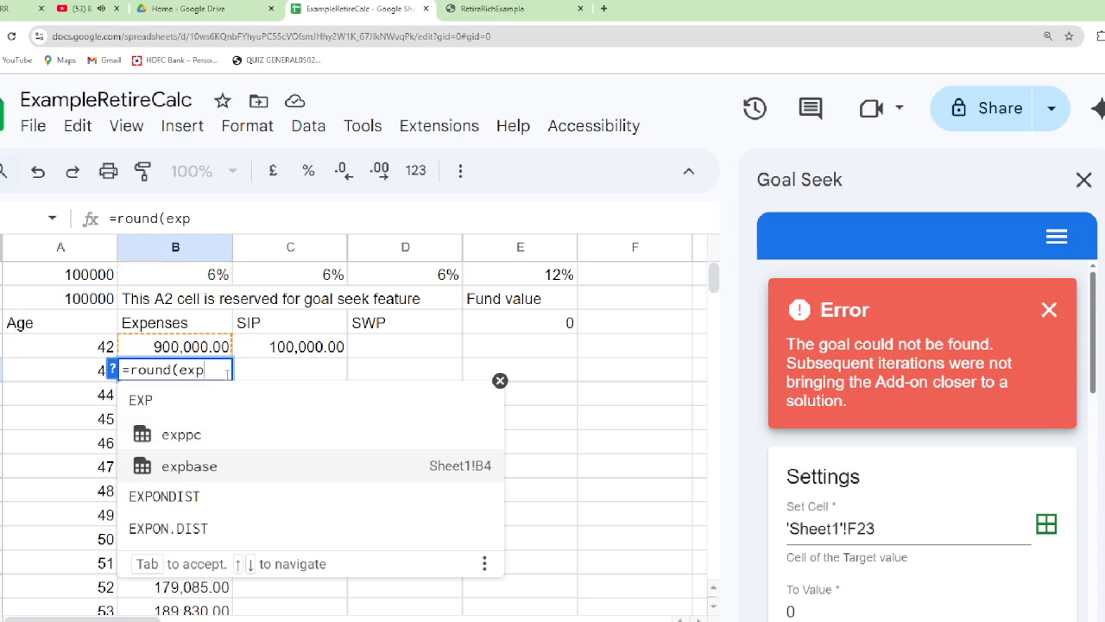
key("Tab")
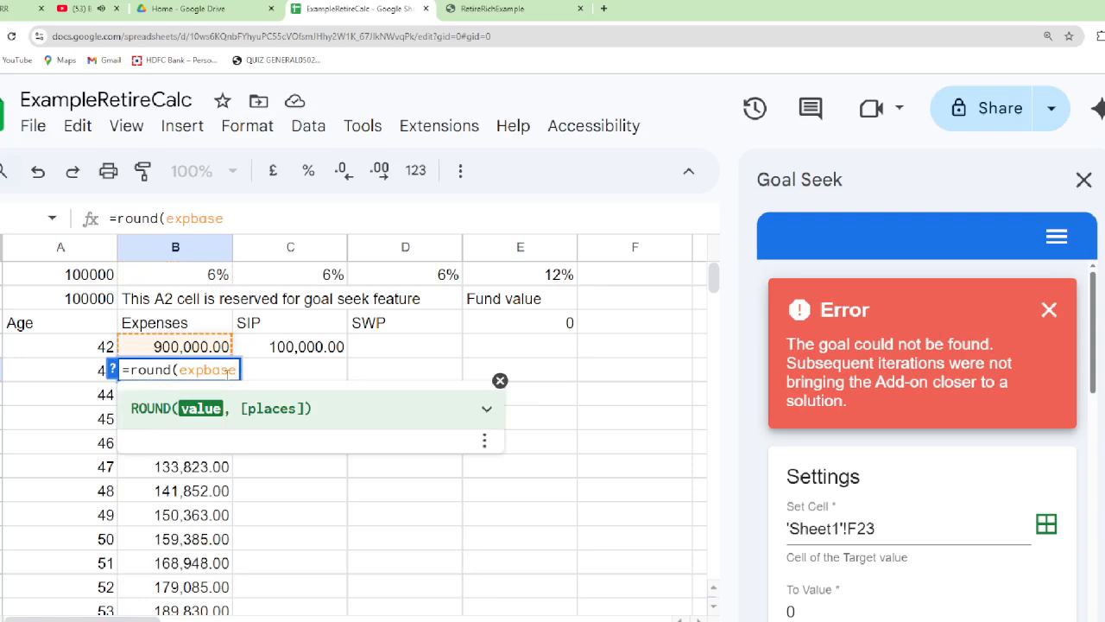
type("*oi")
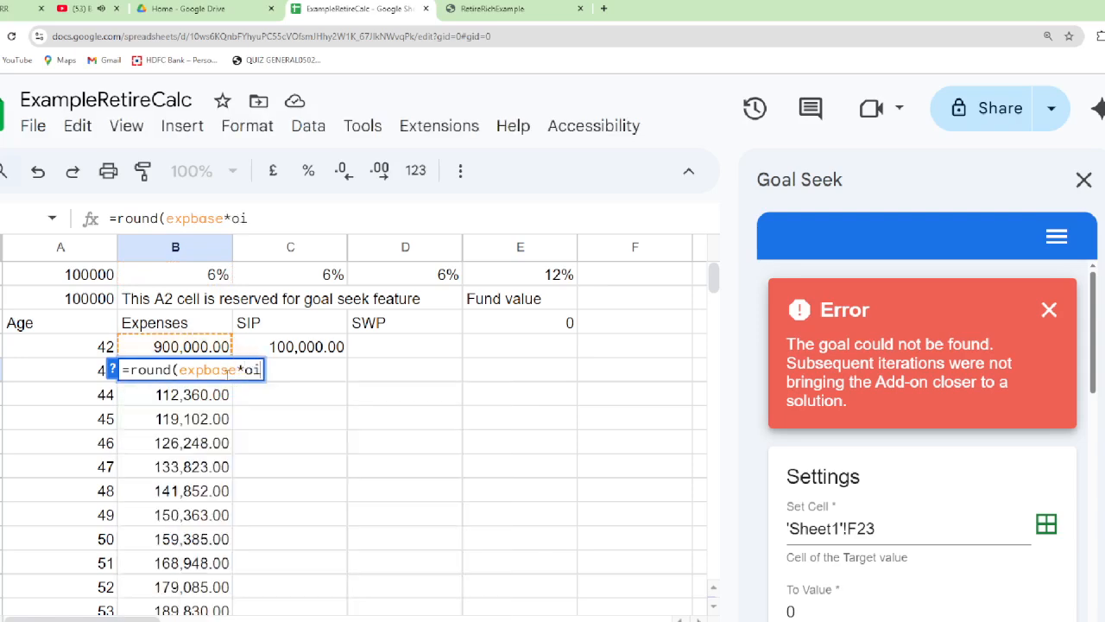
key("BackSpace")
key("BackSpace")
type("po")
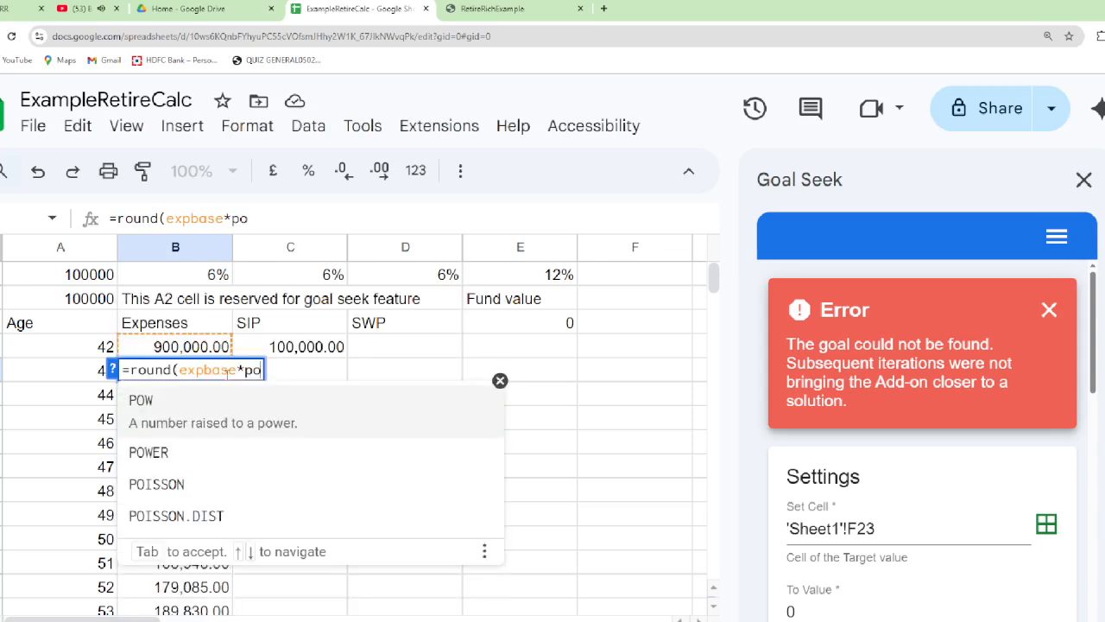
type("w(")
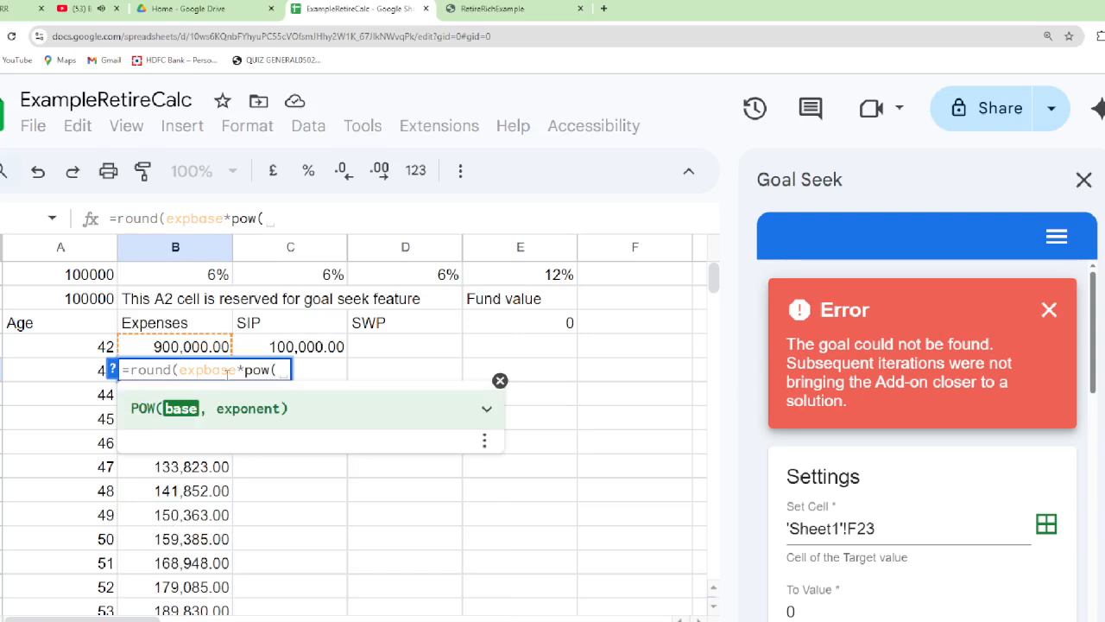
type("exp")
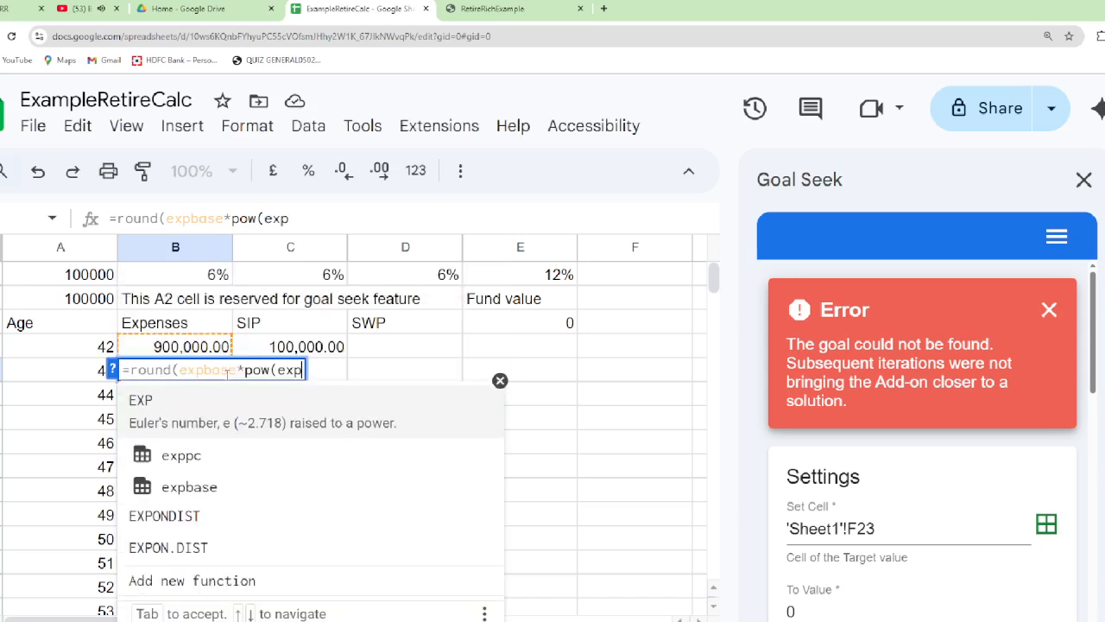
key("BackSpace")
key("BackSpace")
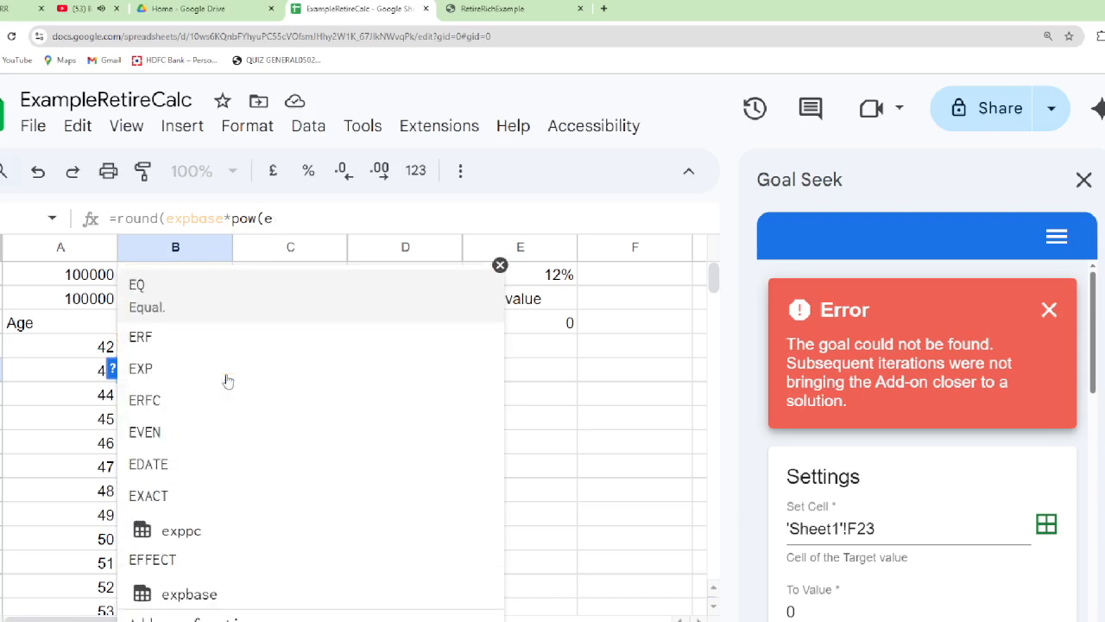
key("BackSpace")
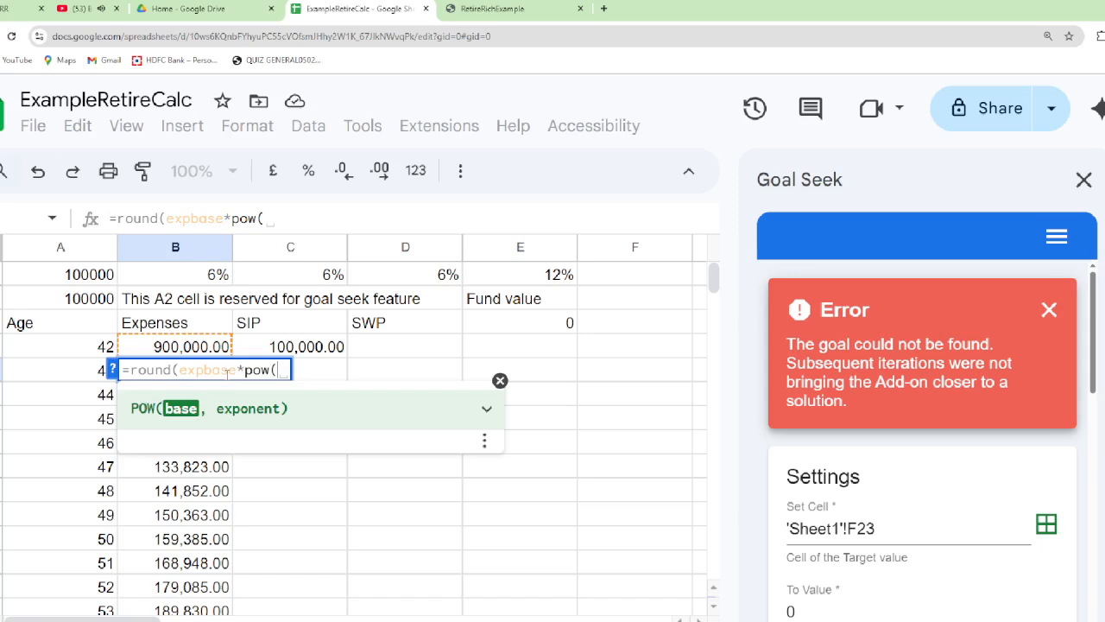
type("1+exppc")
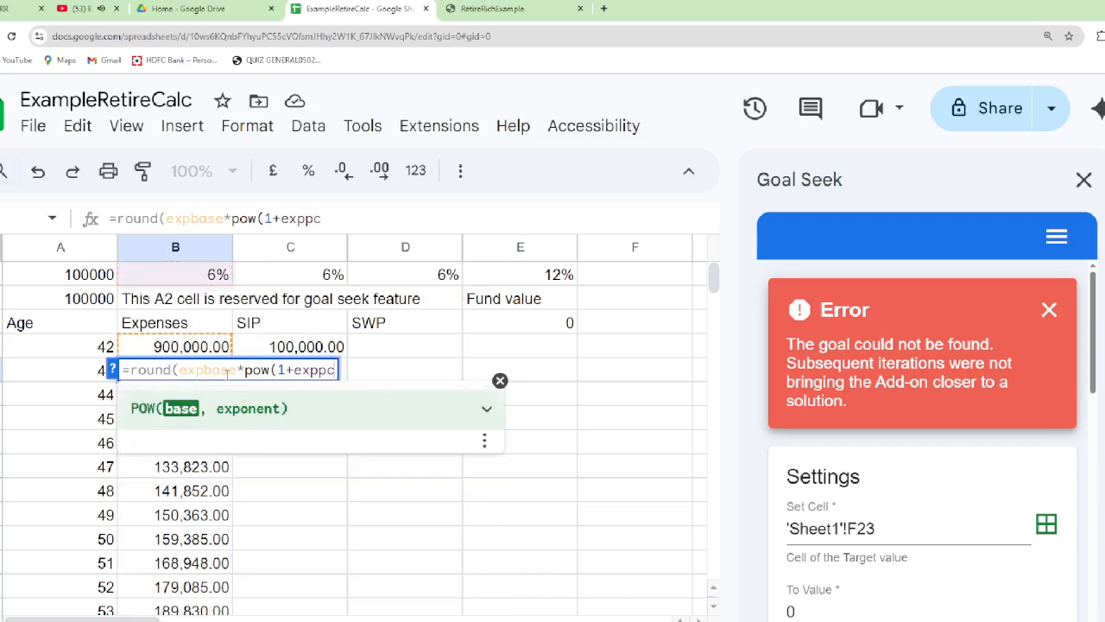
type(",")
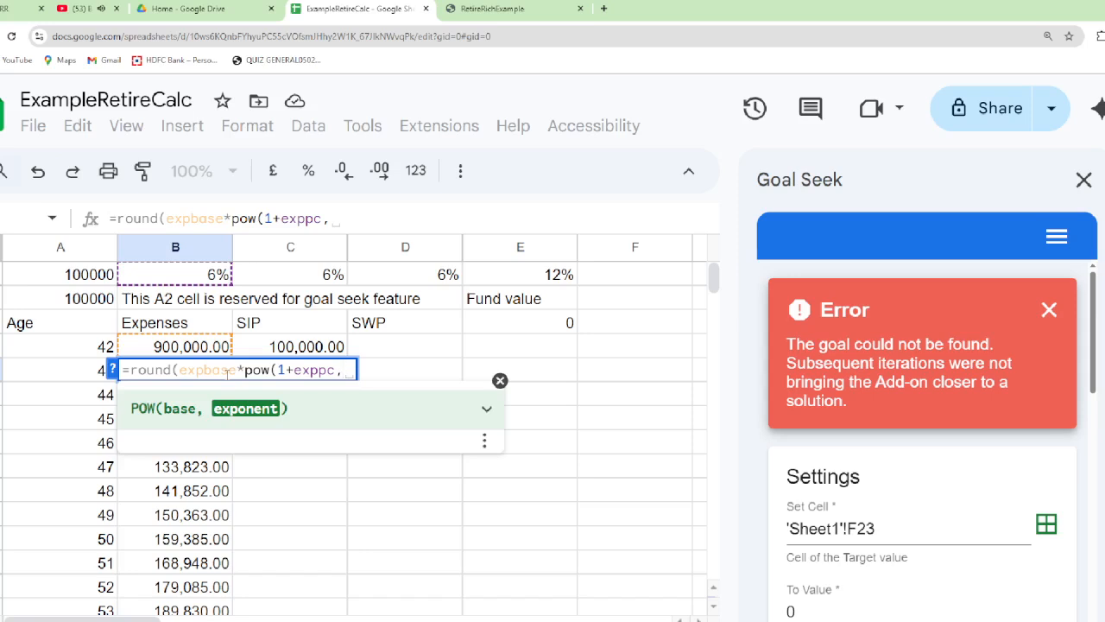
type("cura")
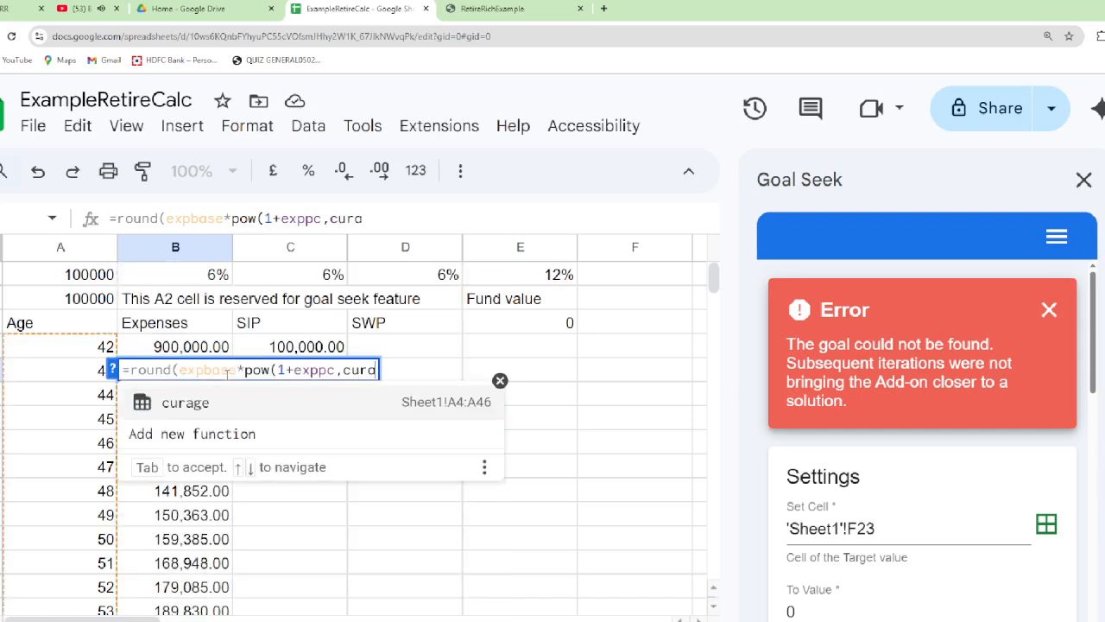
type("ge-age")
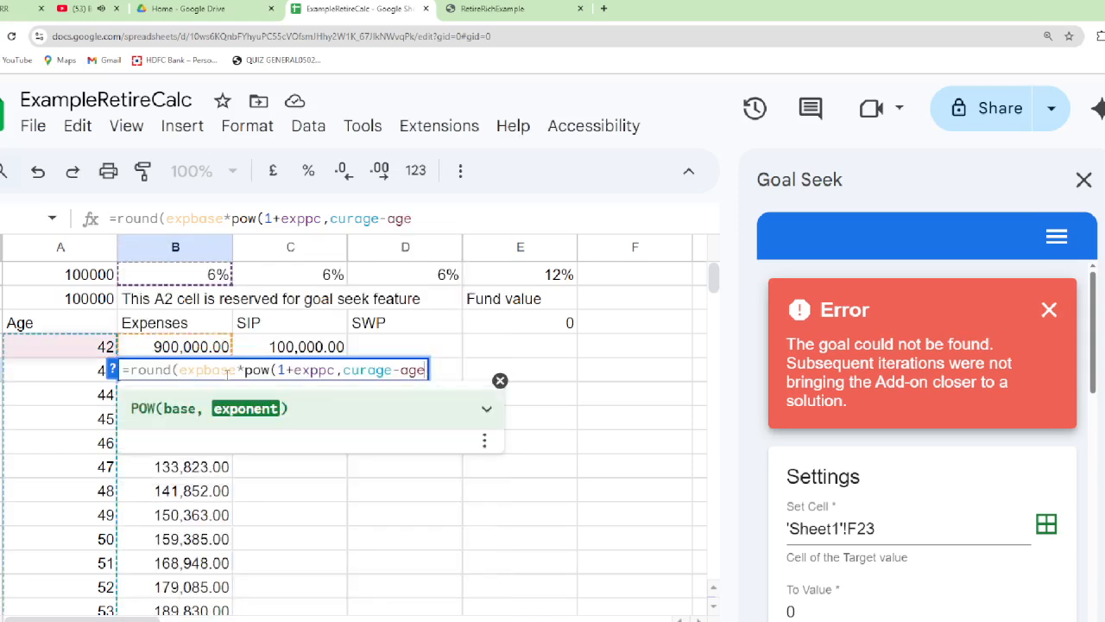
type(")")
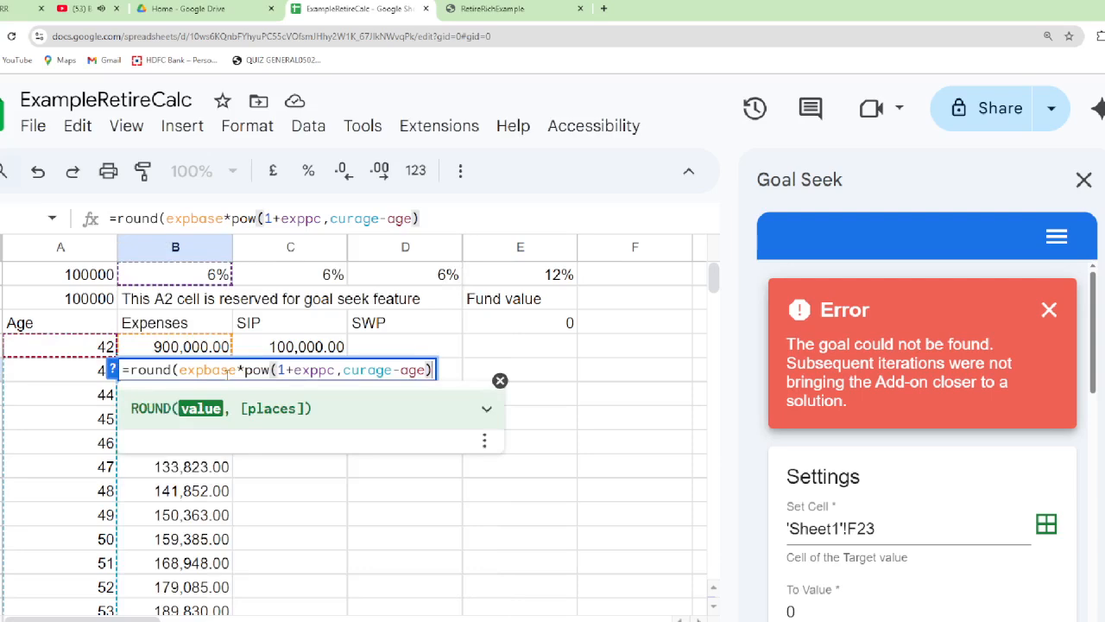
type(",0")
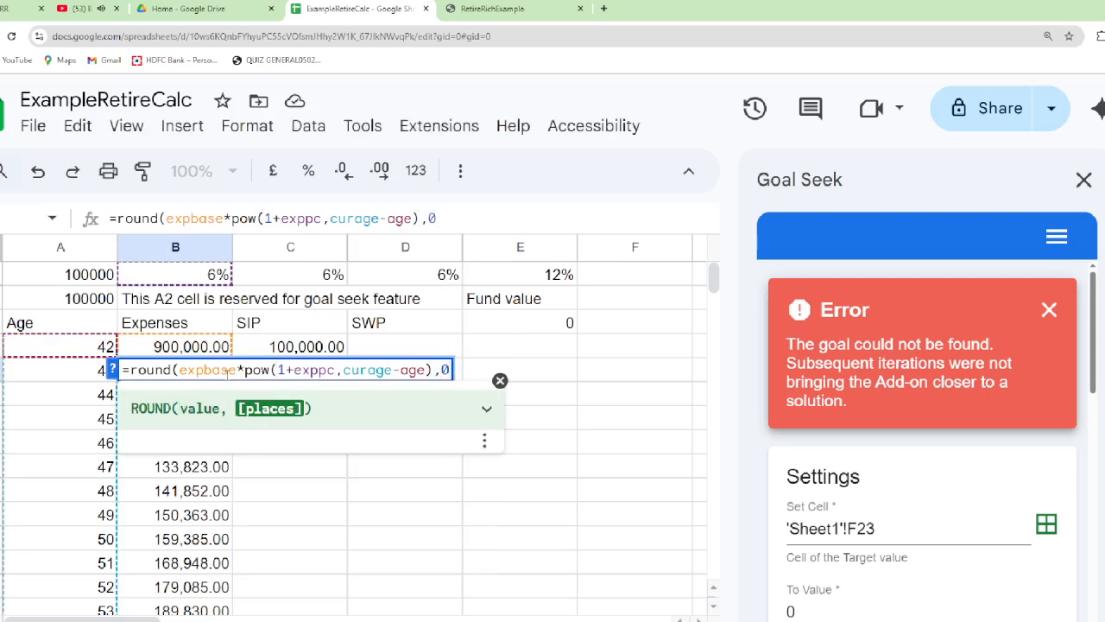
type(")")
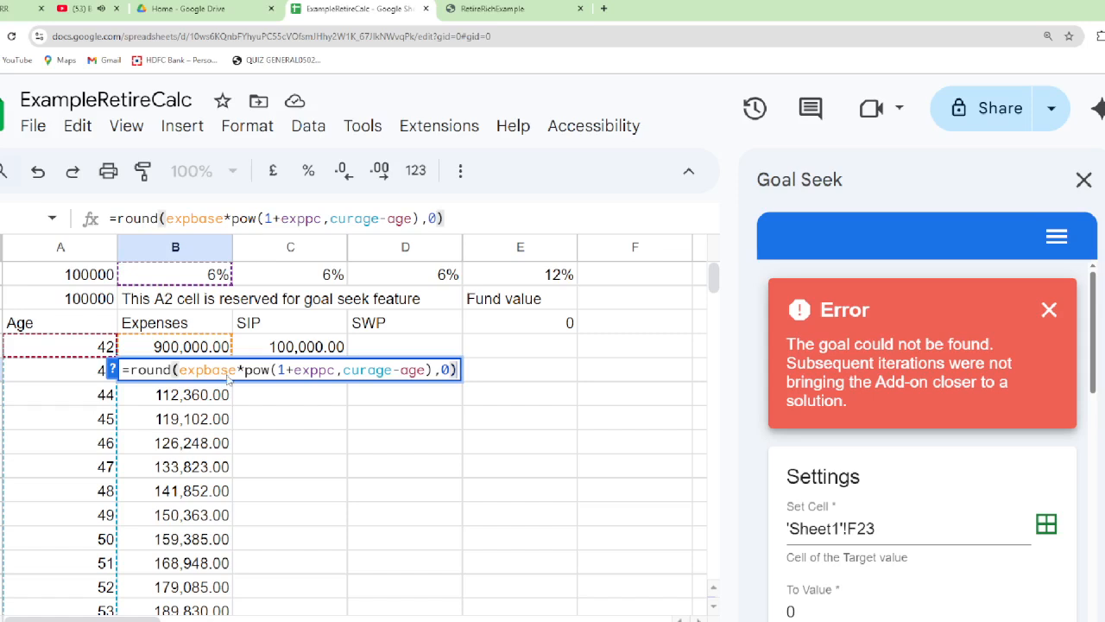
key("Return")
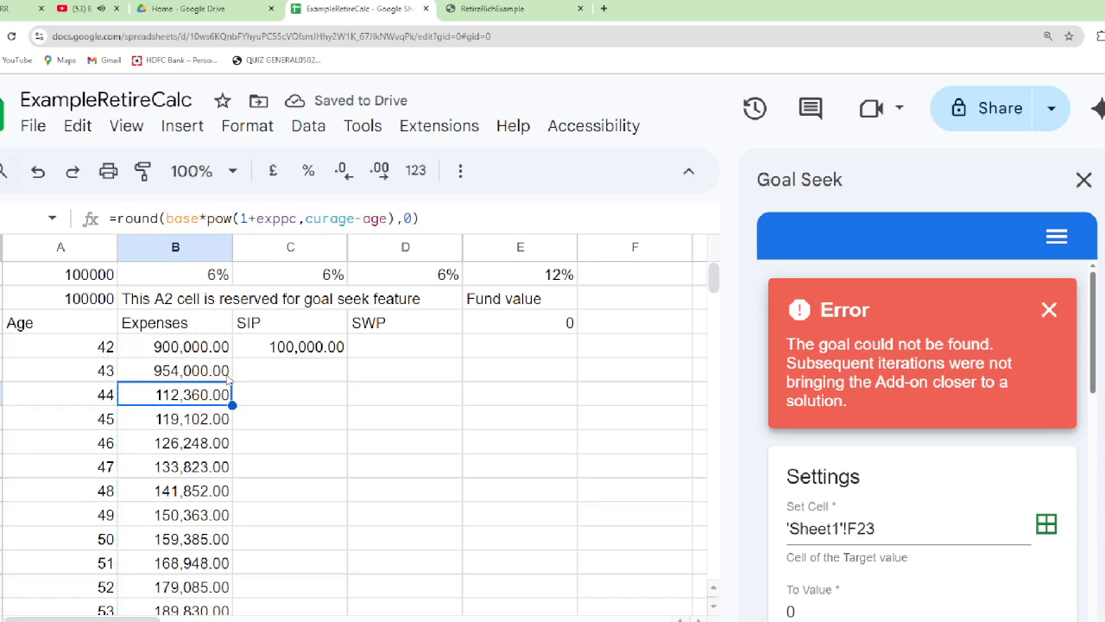
Fill the B5 expenses formula down the Expenses column through age 84 in row 46
left_click(228, 378)
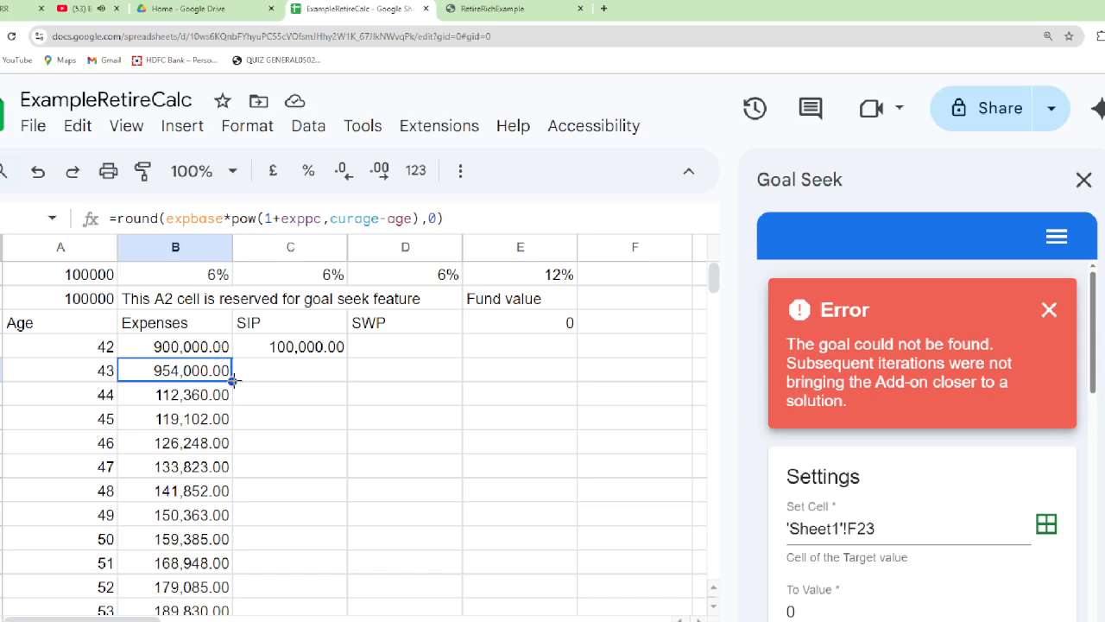
left_click_drag(233, 380, 226, 542)
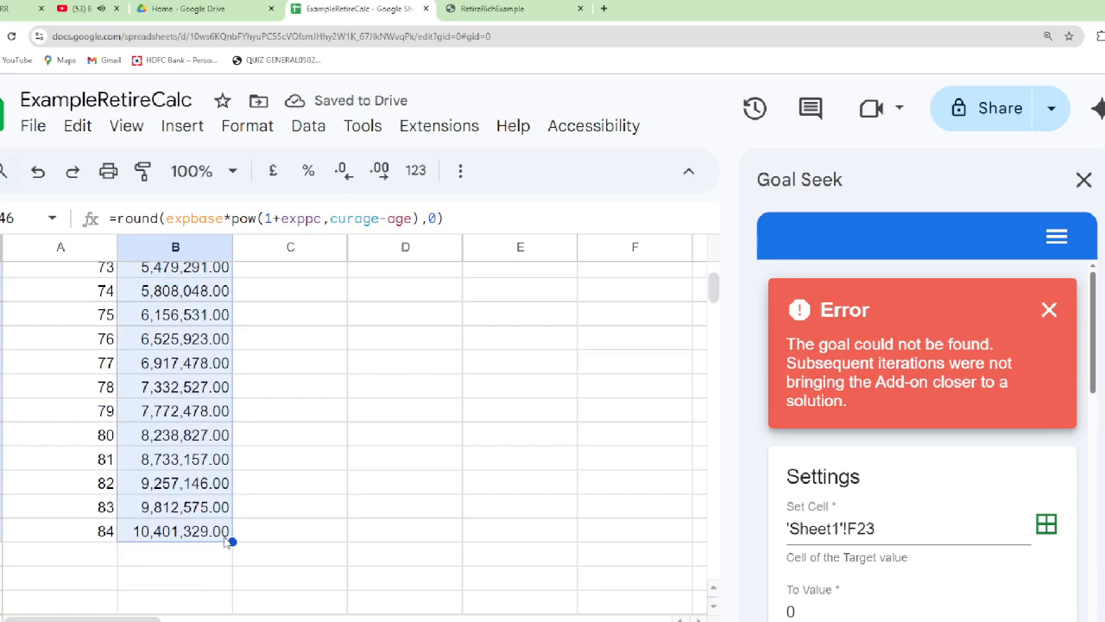
key("Left")
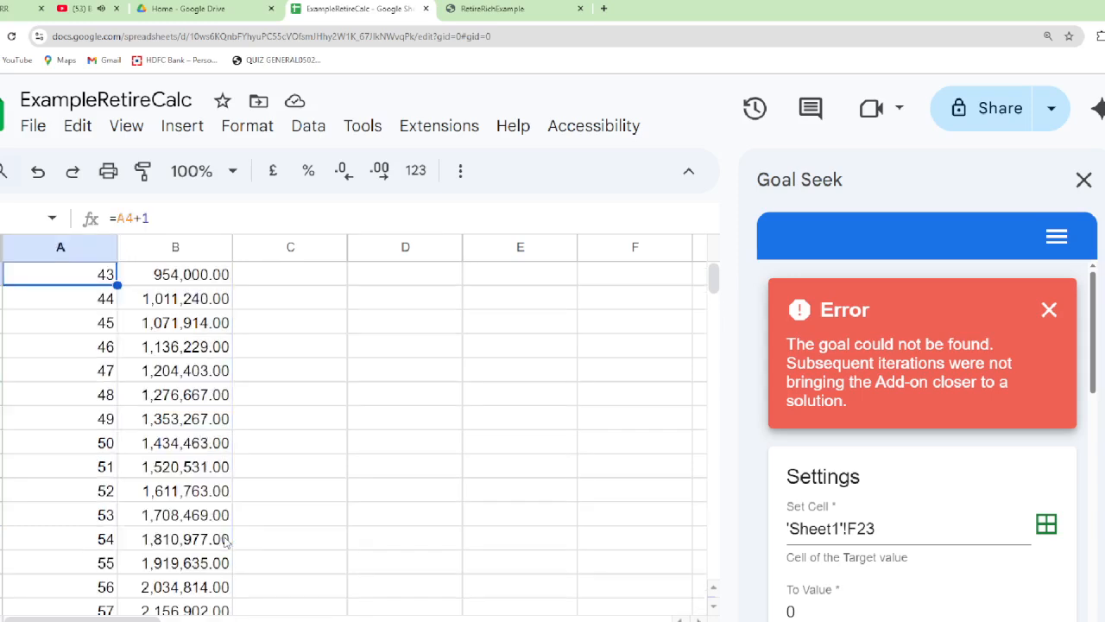
Check the age 60 cell in the Age column against the list of named ranges
scroll(95, 510, "down", 3)
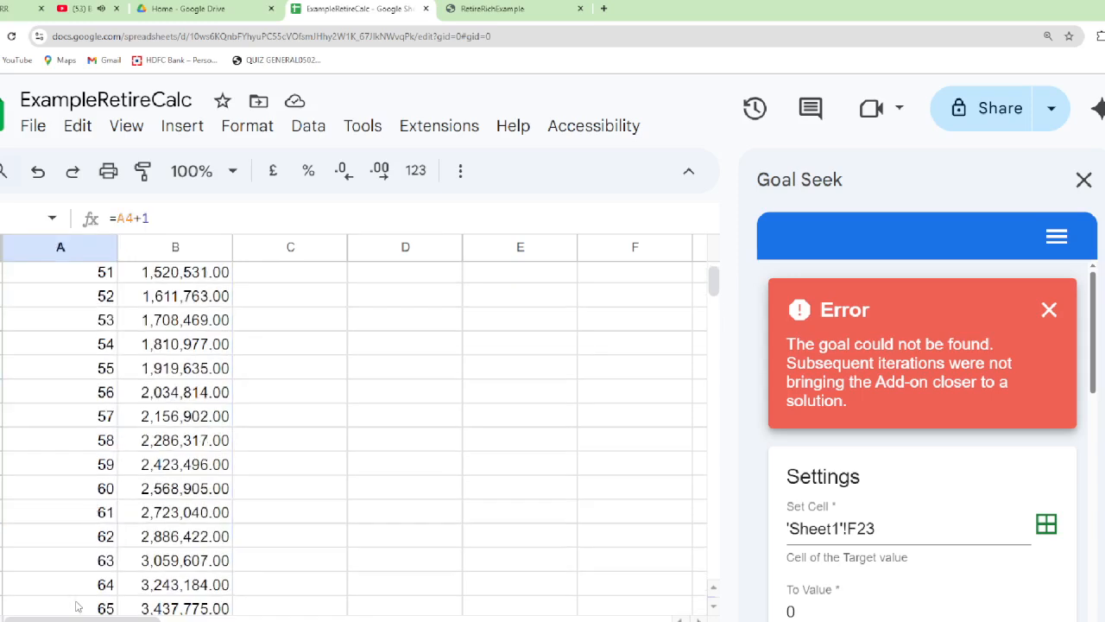
left_click(88, 490)
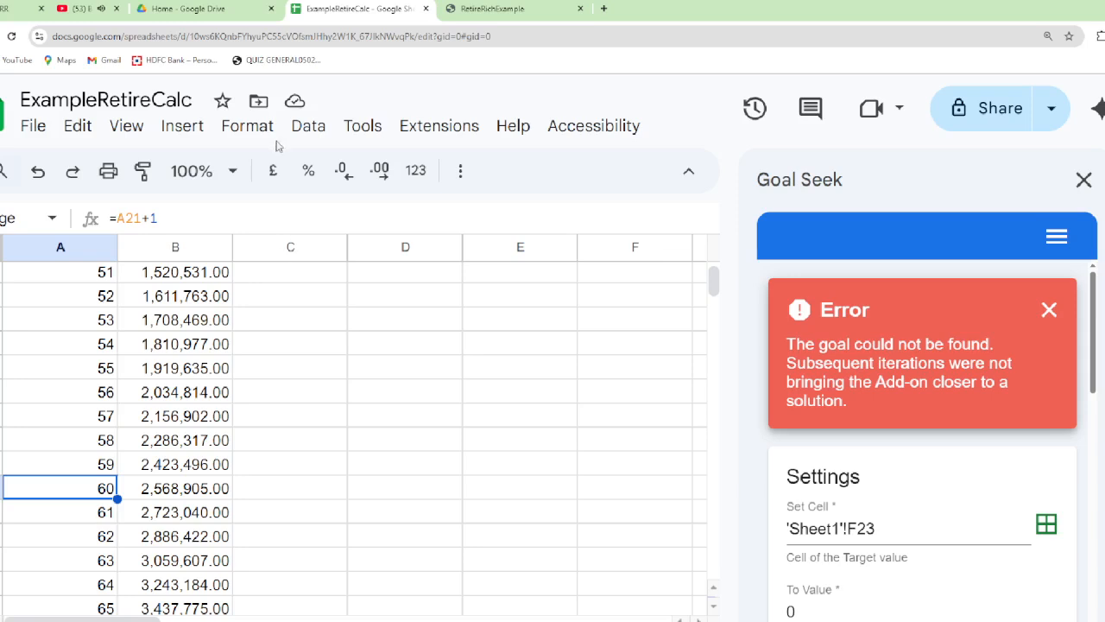
left_click(305, 129)
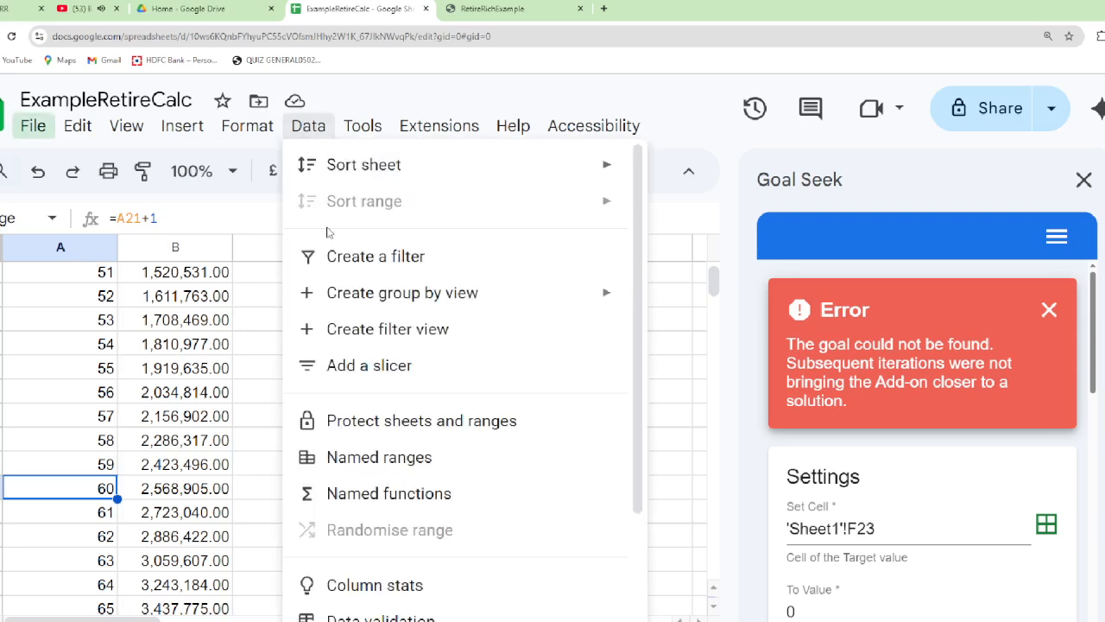
left_click(356, 460)
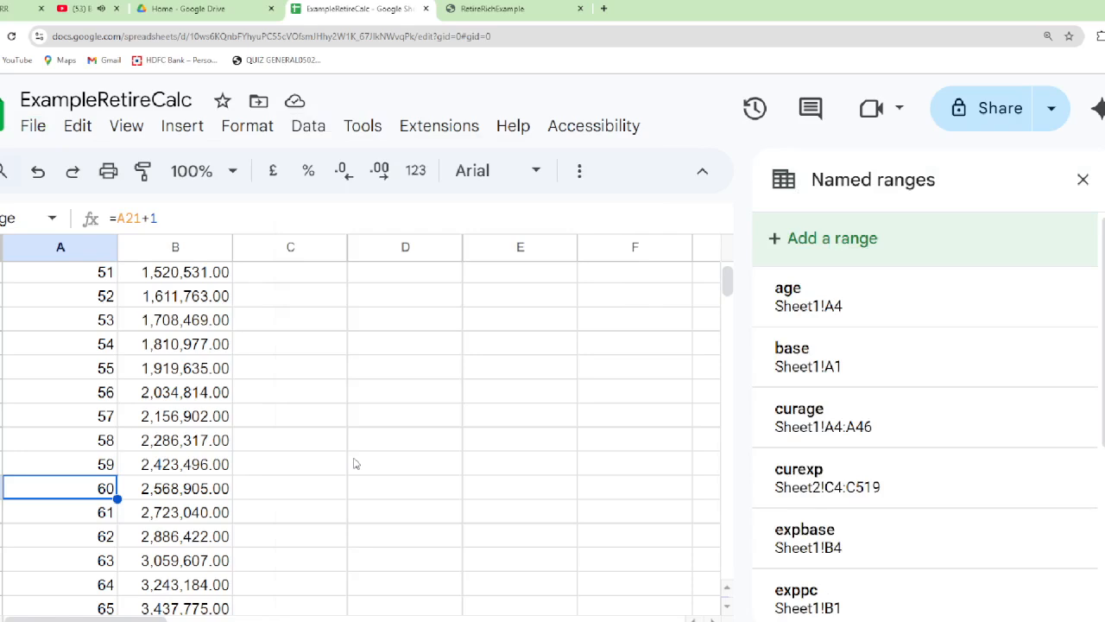
key("Escape")
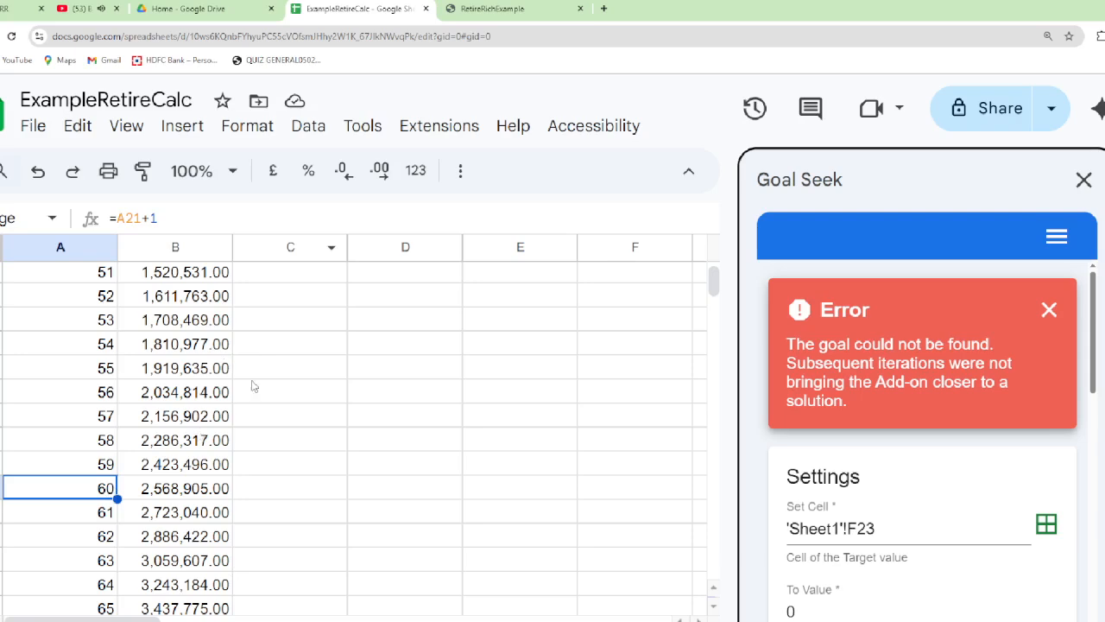
Enter =round(base*pow(1+sippc,curage-age),0) in SIP cell C5 for age 43, rejecting the suggested auto-fill
scroll(253, 385, "up", 3)
scroll(253, 386, "up", 5)
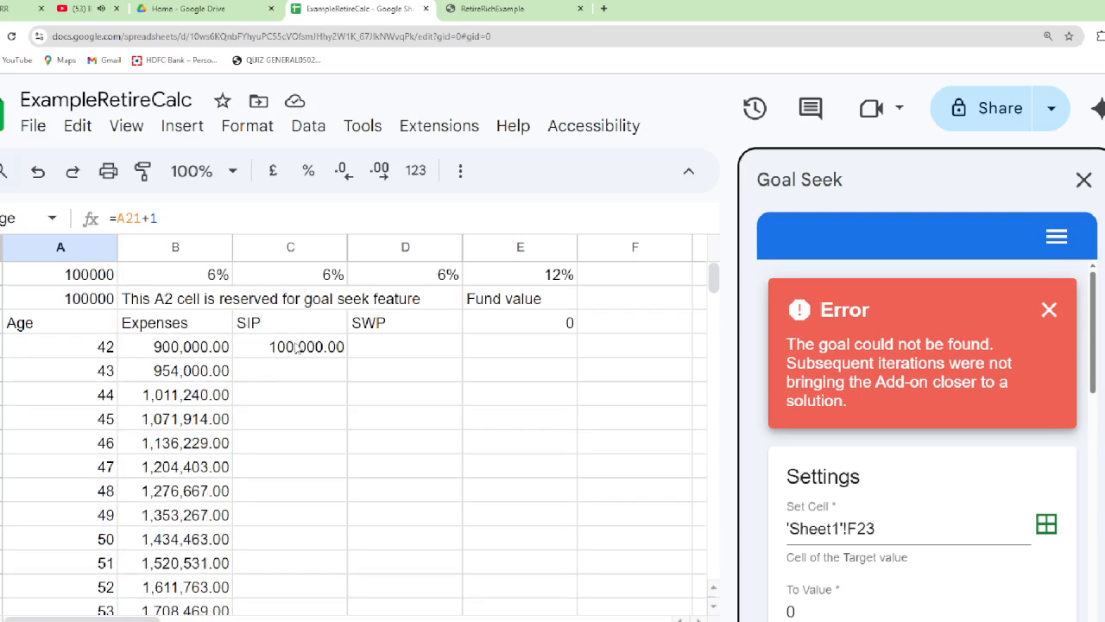
left_click(296, 346)
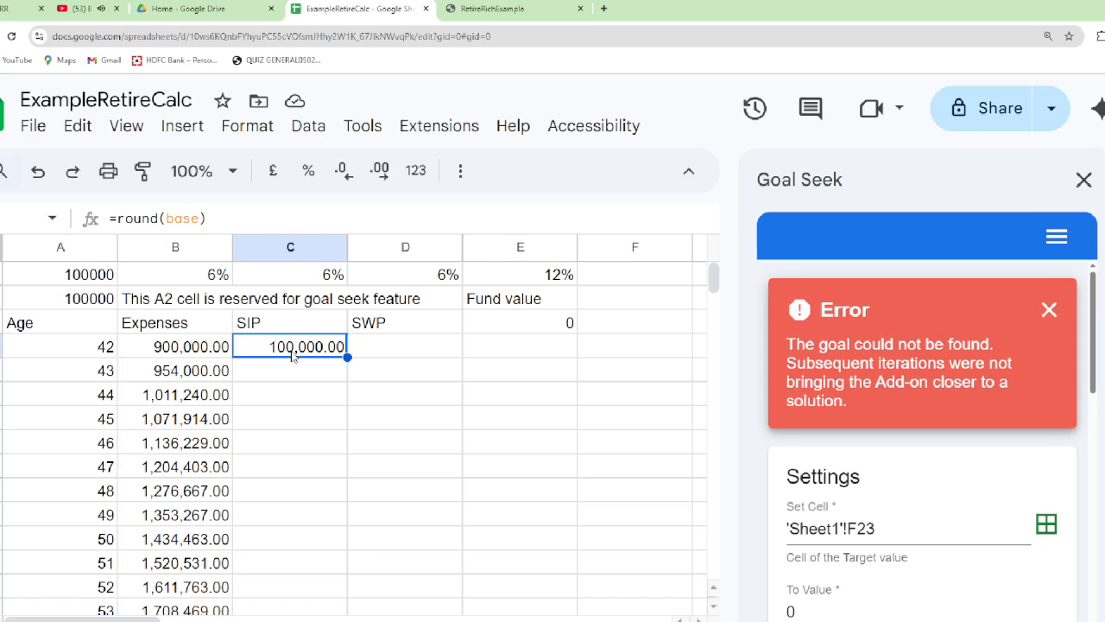
key("Down")
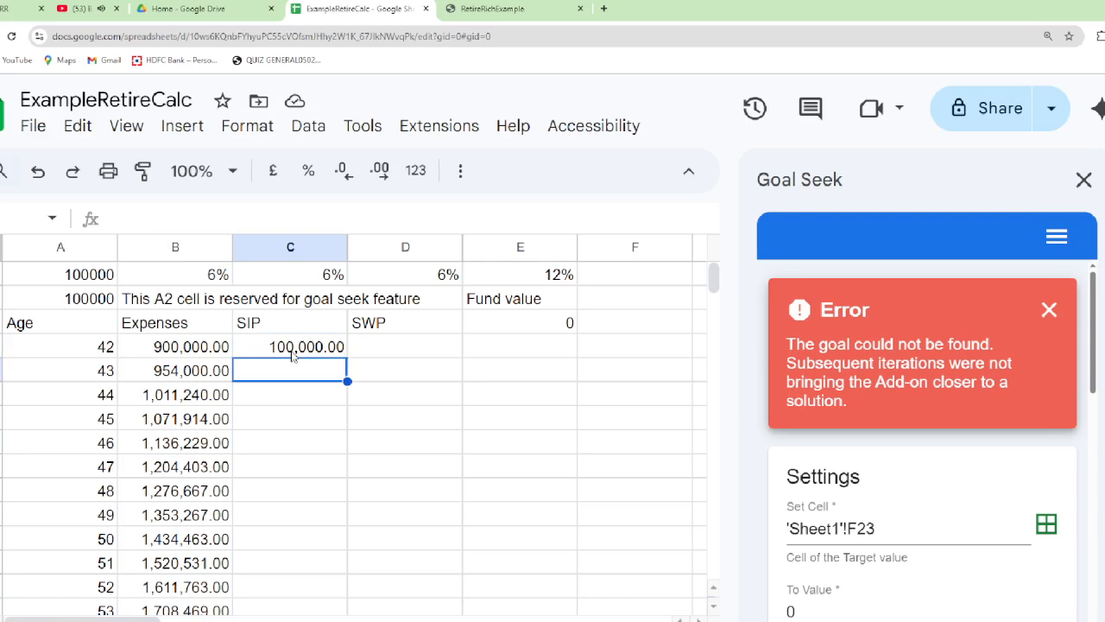
type("=")
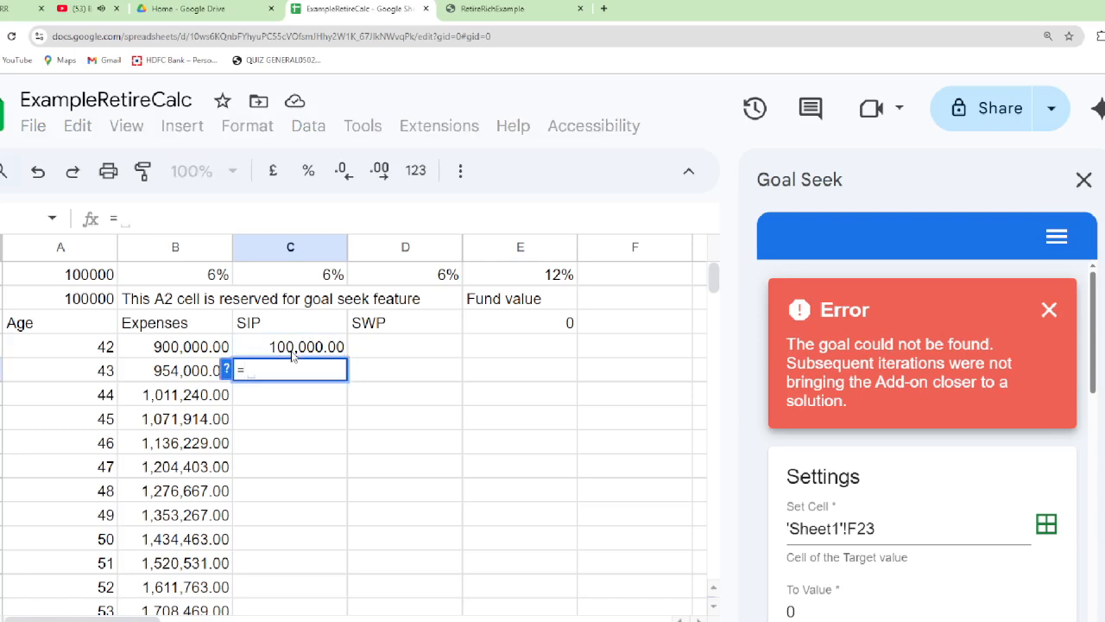
type("roud")
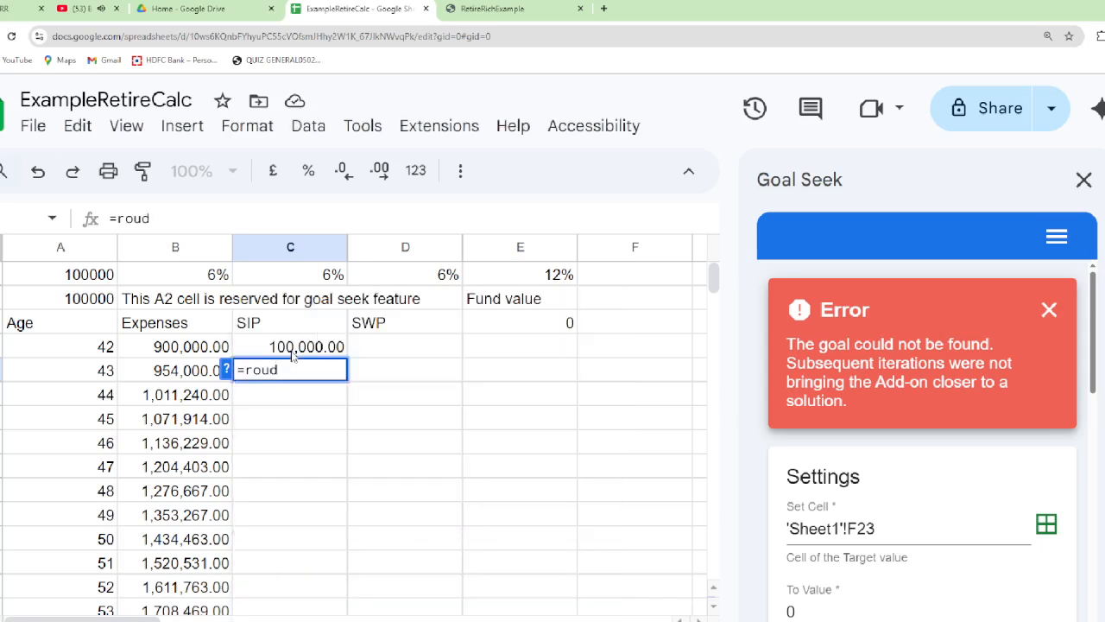
key("BackSpace")
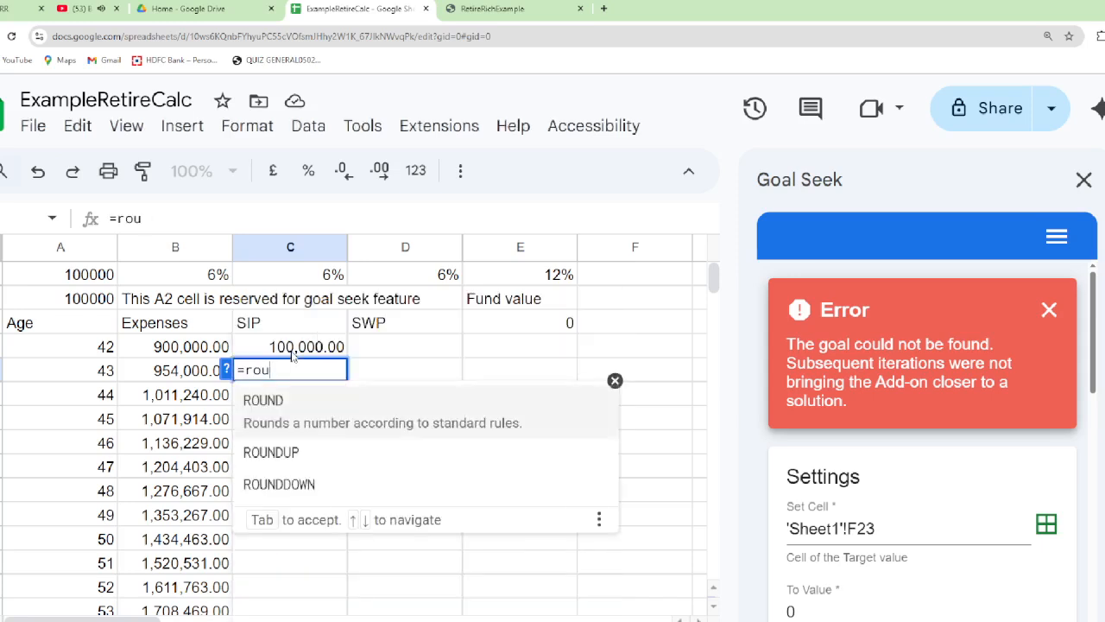
type("n")
key("BackSpace")
type("nd(b")
type("as")
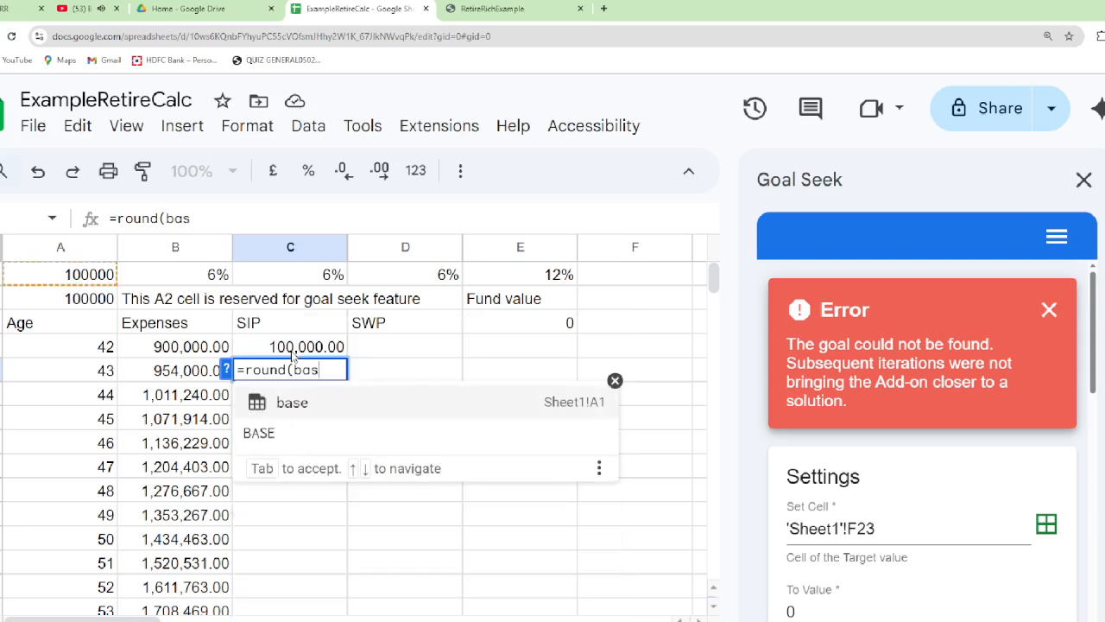
type("e*p")
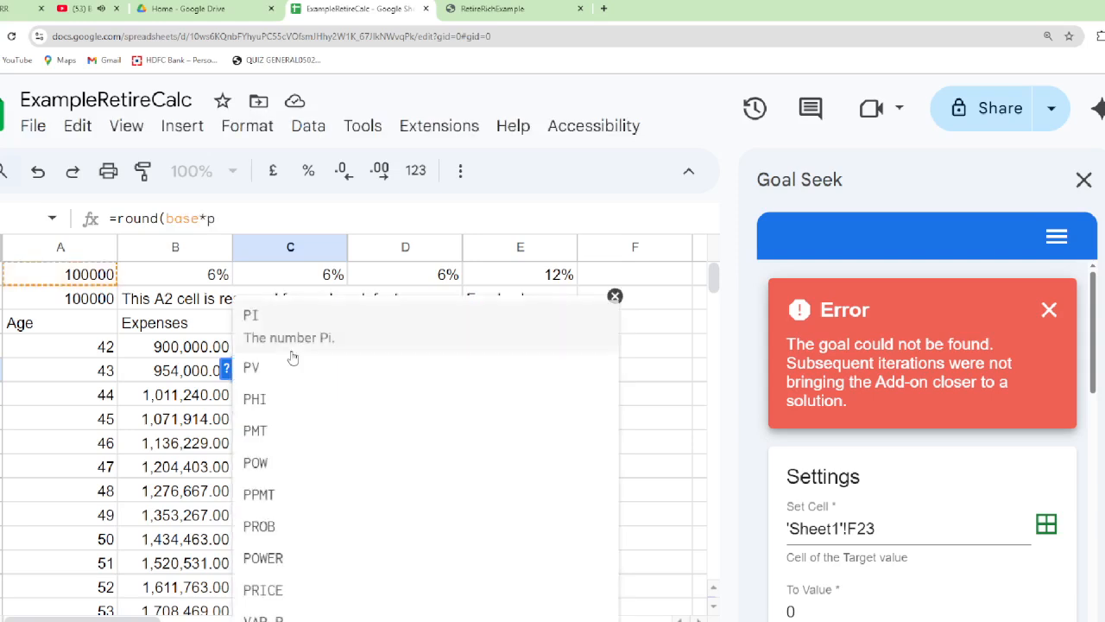
type("ow(")
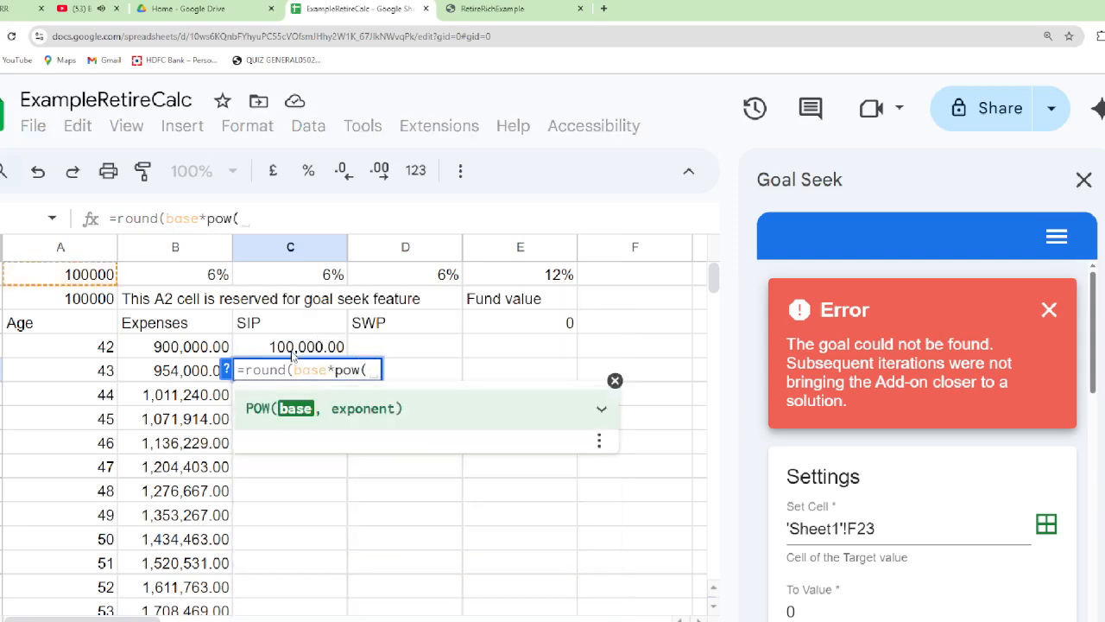
type("1+")
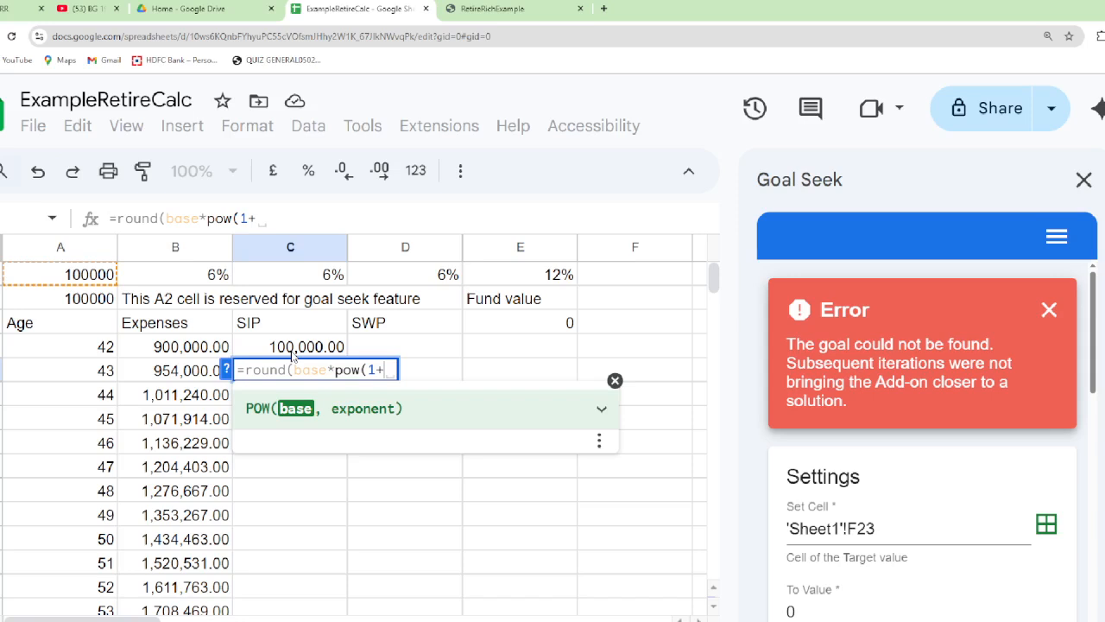
type("sipp")
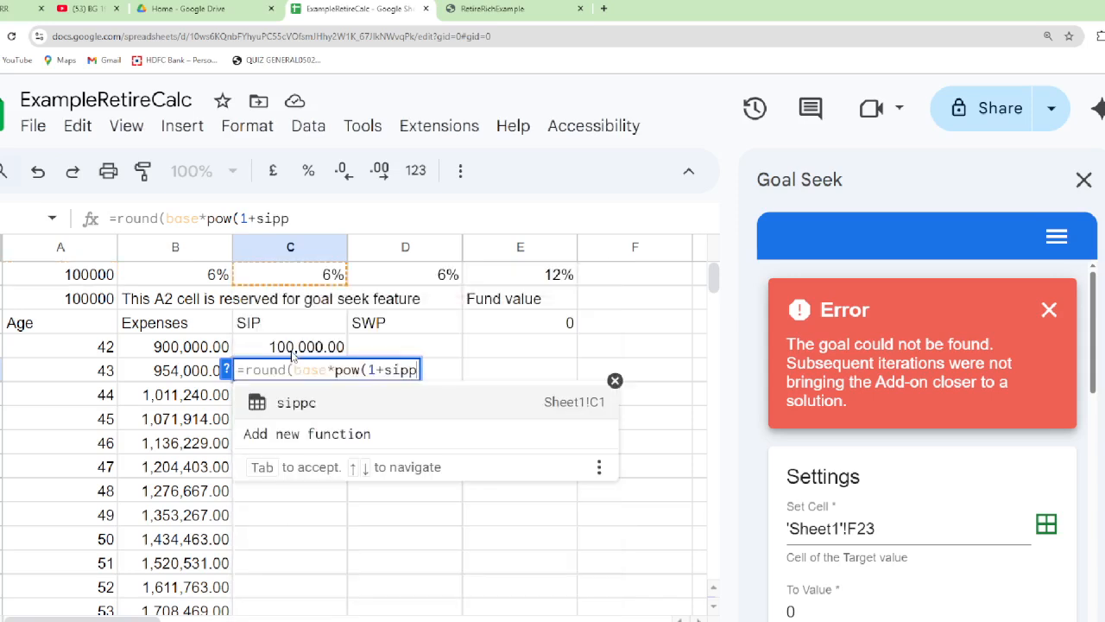
type("c")
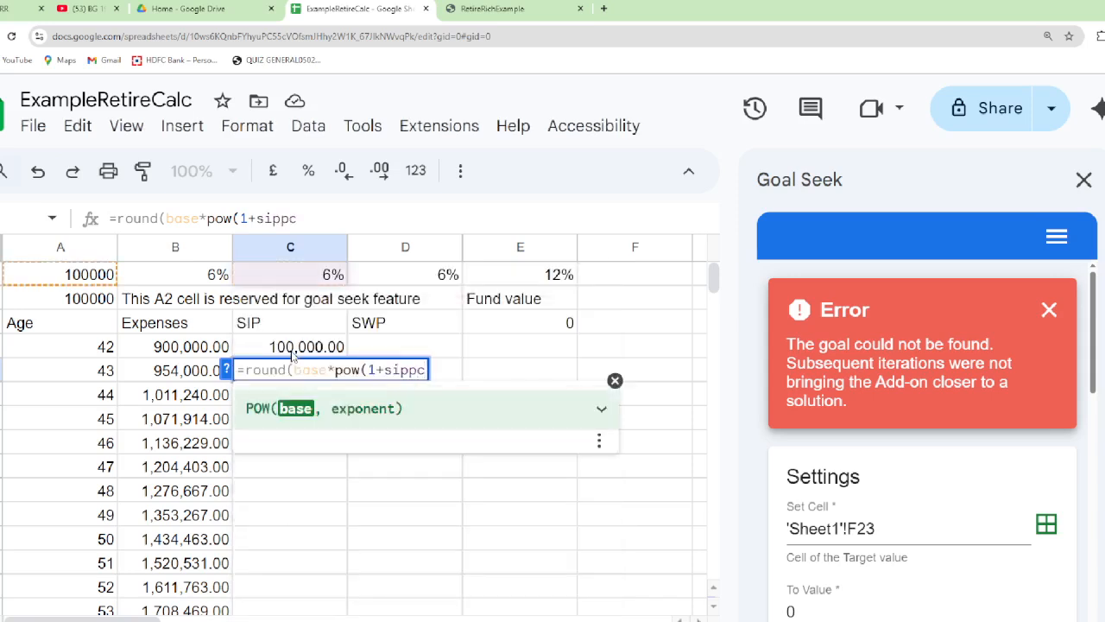
type(", ")
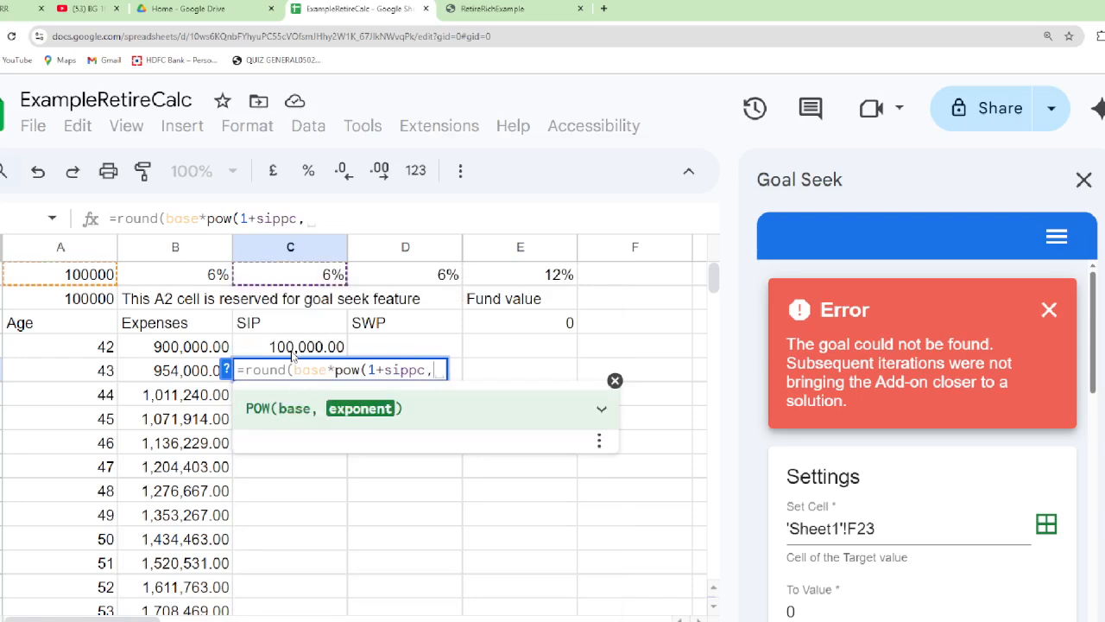
type("curag")
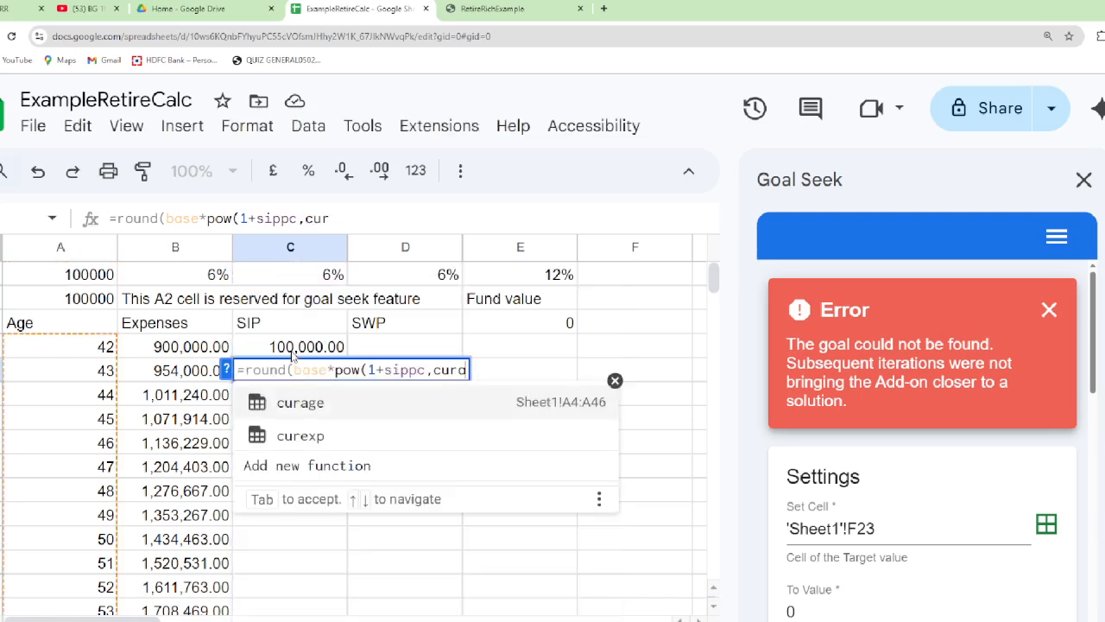
type("e")
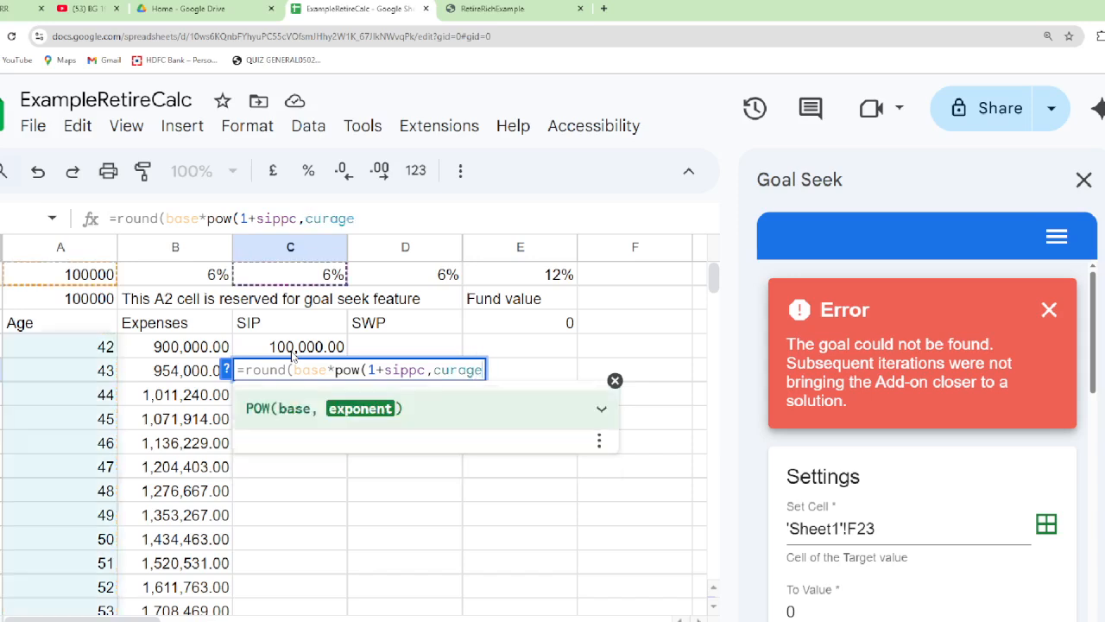
type("-age")
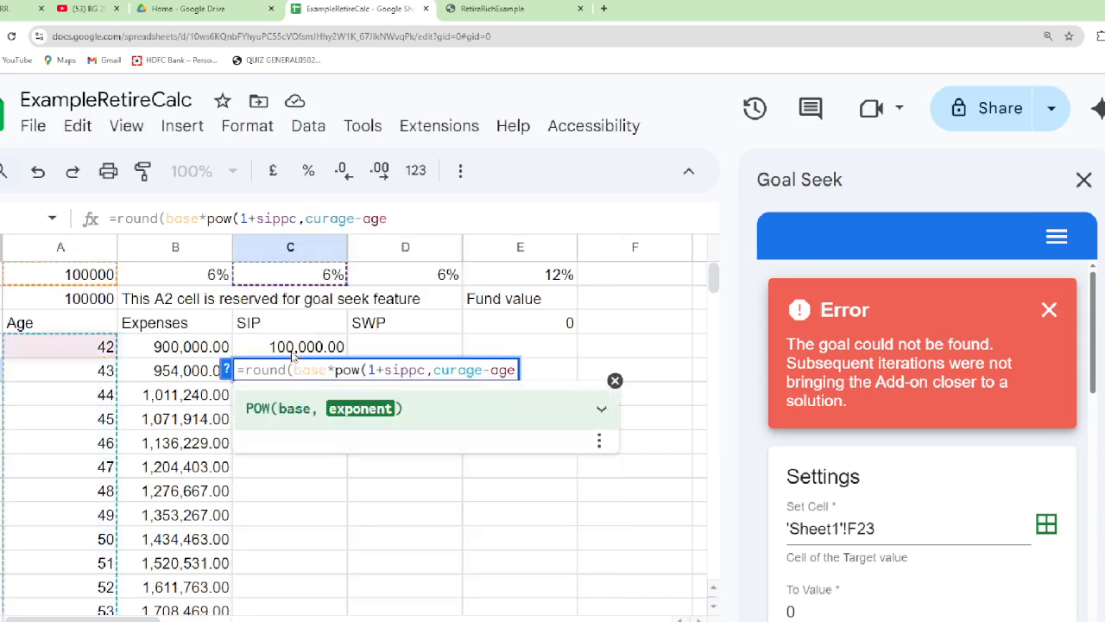
type(")")
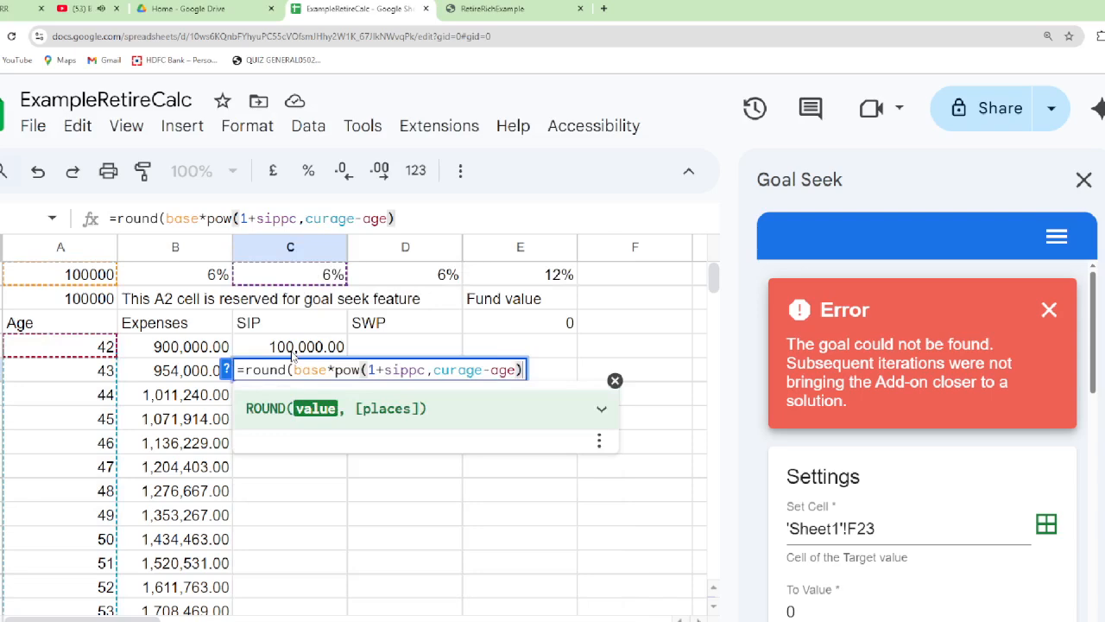
type(", ")
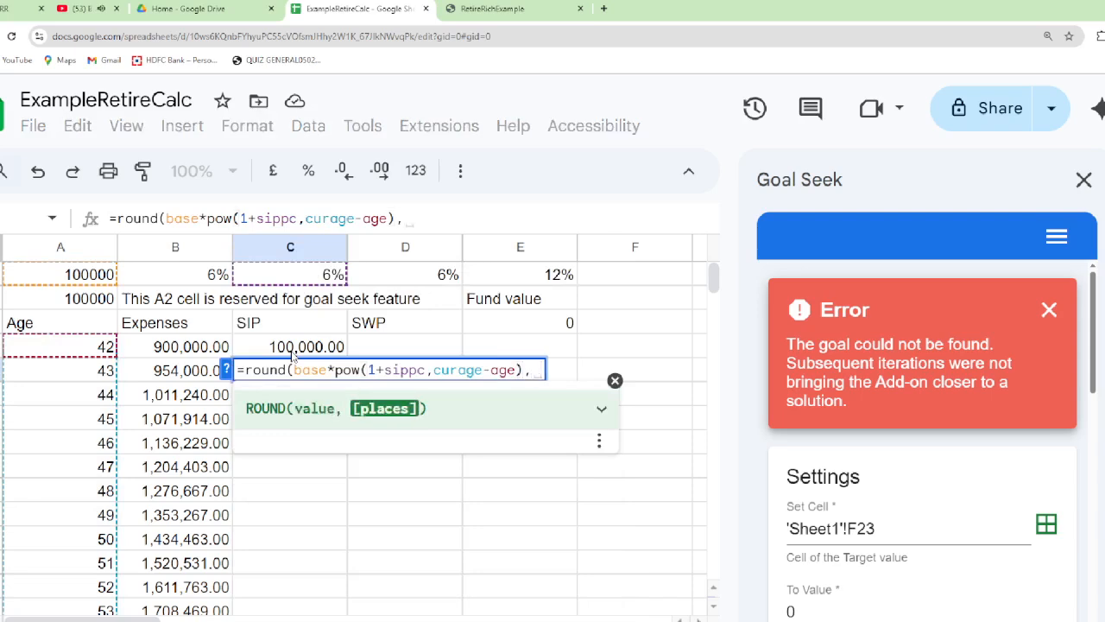
type("0)")
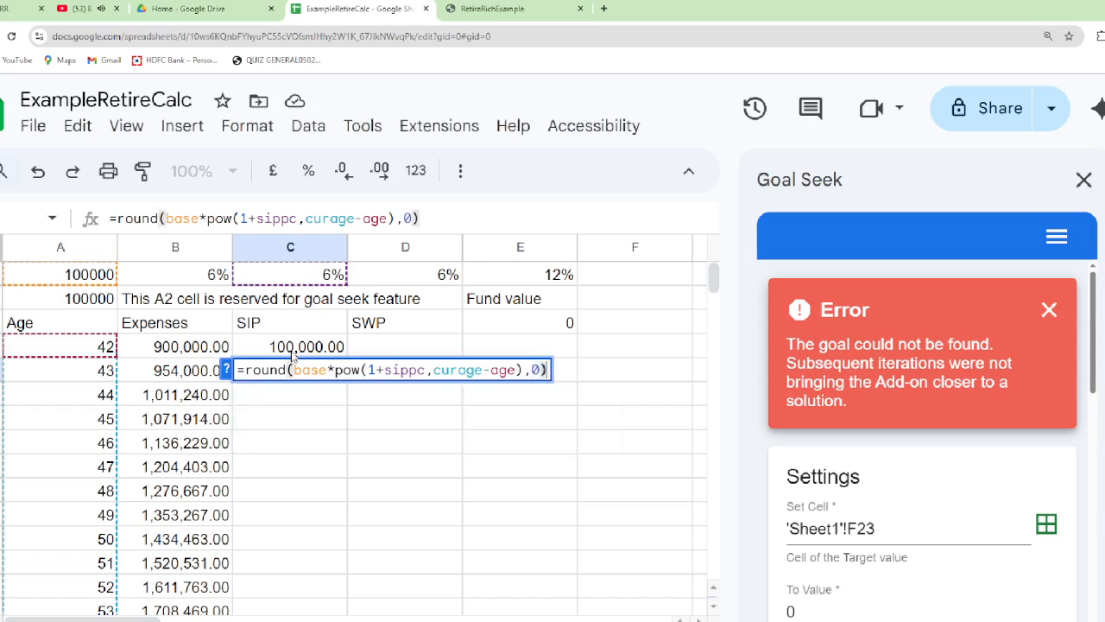
key("Return")
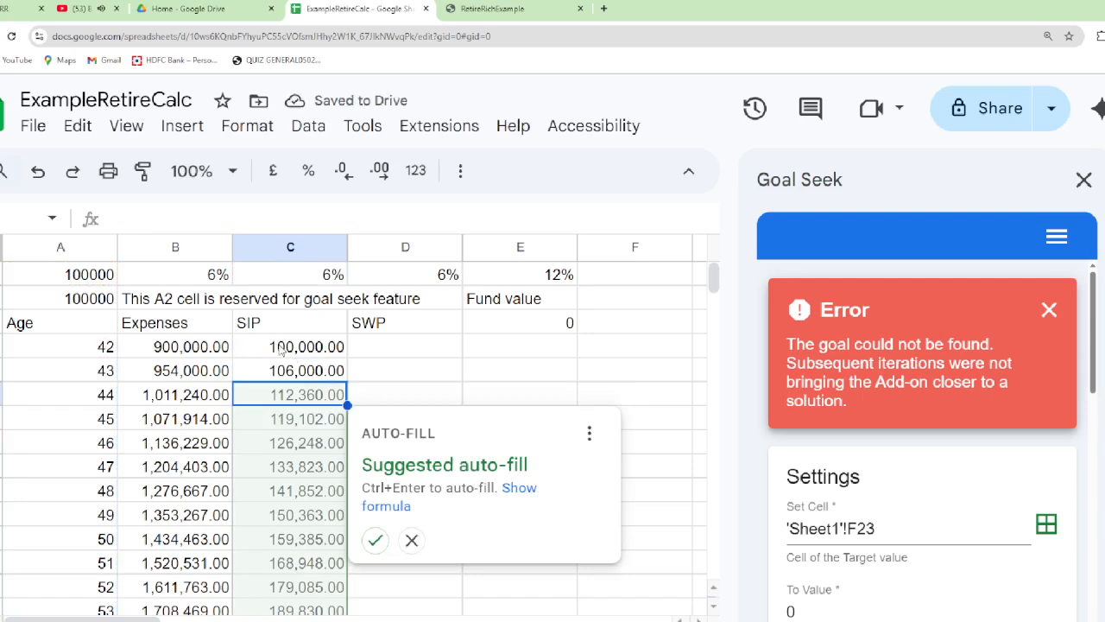
left_click(417, 547)
Copy the C5 SIP formula down the SIP column from age 44 through age 59 in row 21
left_click(318, 369)
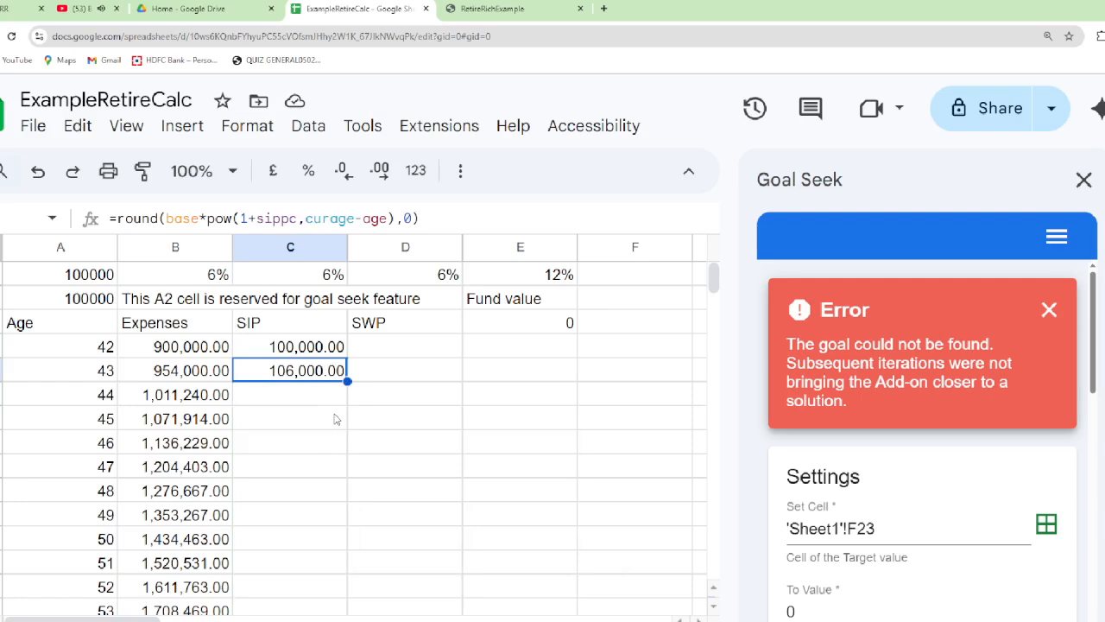
key("ctrl+c")
left_click(336, 419)
key("Up")
left_click(336, 419, "shift")
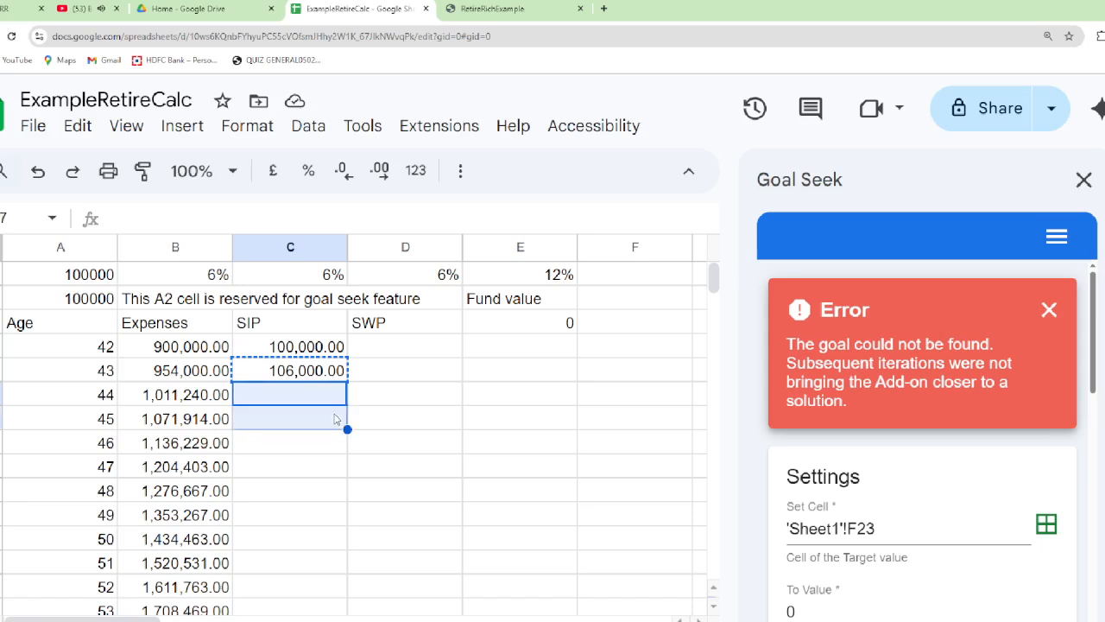
key("shift+Down")
key("shift+Down")
key("shift+Down")
key("shift+Down")
key("shift+Down")
key("shift+Down")
key("shift+Down")
key("shift+Down")
key("shift+Down")
key("shift+Down")
key("shift+Down")
key("shift+Down")
key("shift+Down")
key("shift+Down")
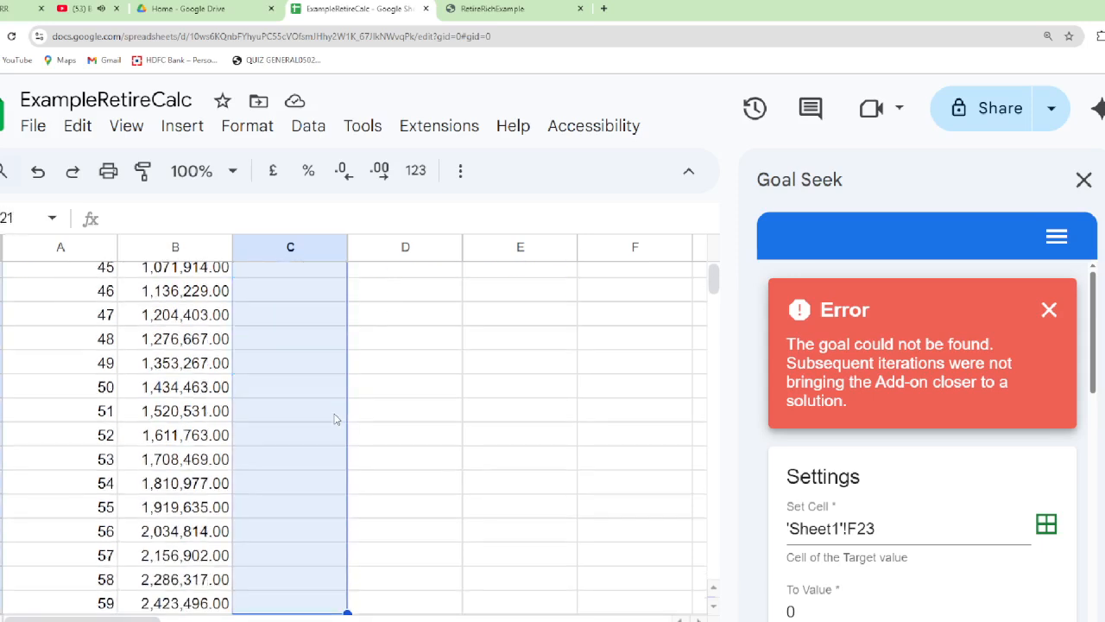
key("shift+Down")
key("shift+Down")
key("shift+Up")
key("shift+Up")
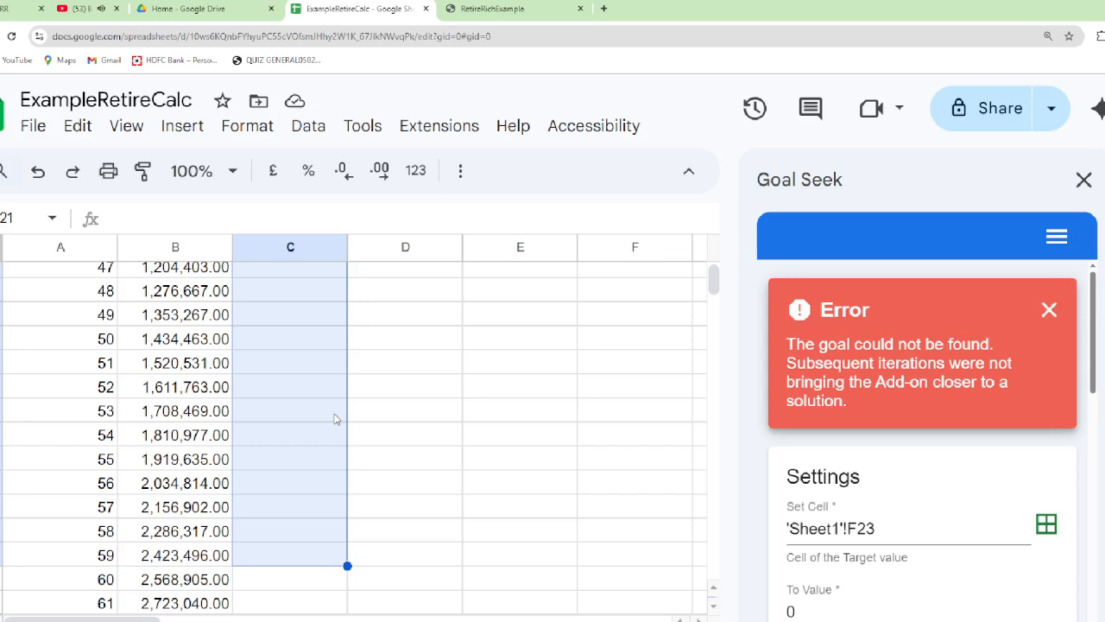
key("ctrl+v")
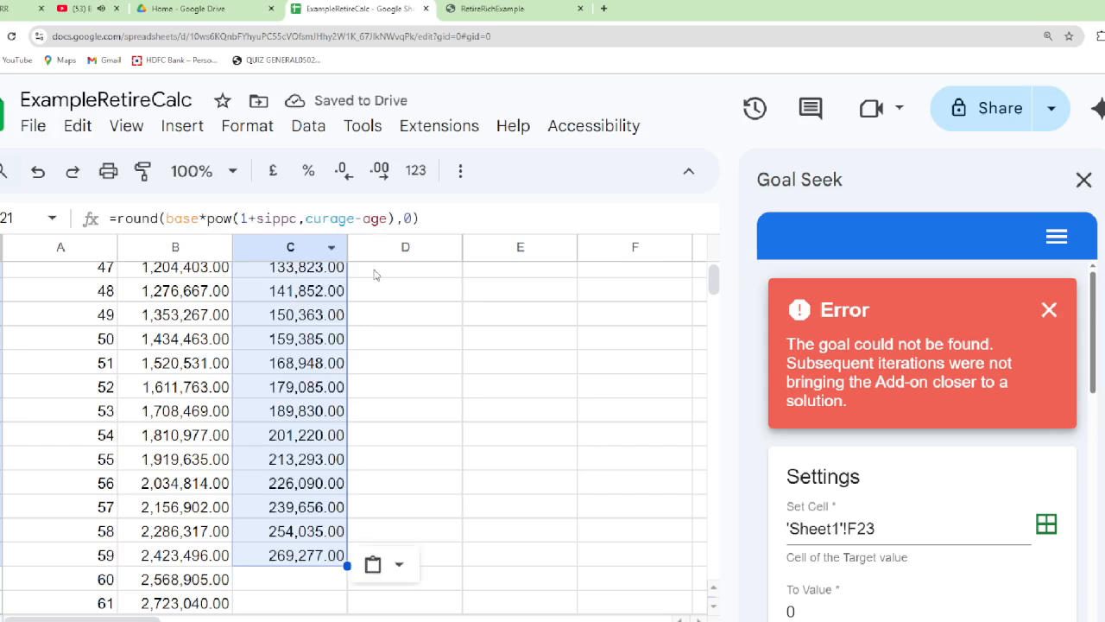
Enter =round((E3+C4)*(1+inttpc),2) in Fund value cell E4 for age 42
scroll(331, 317, "up", 15)
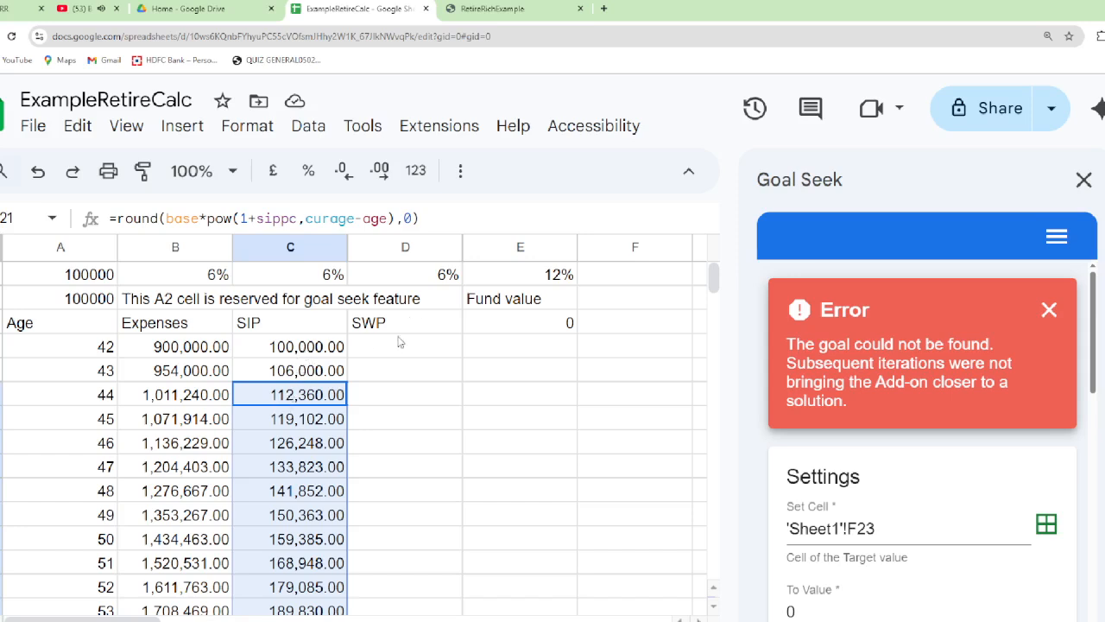
left_click(490, 352)
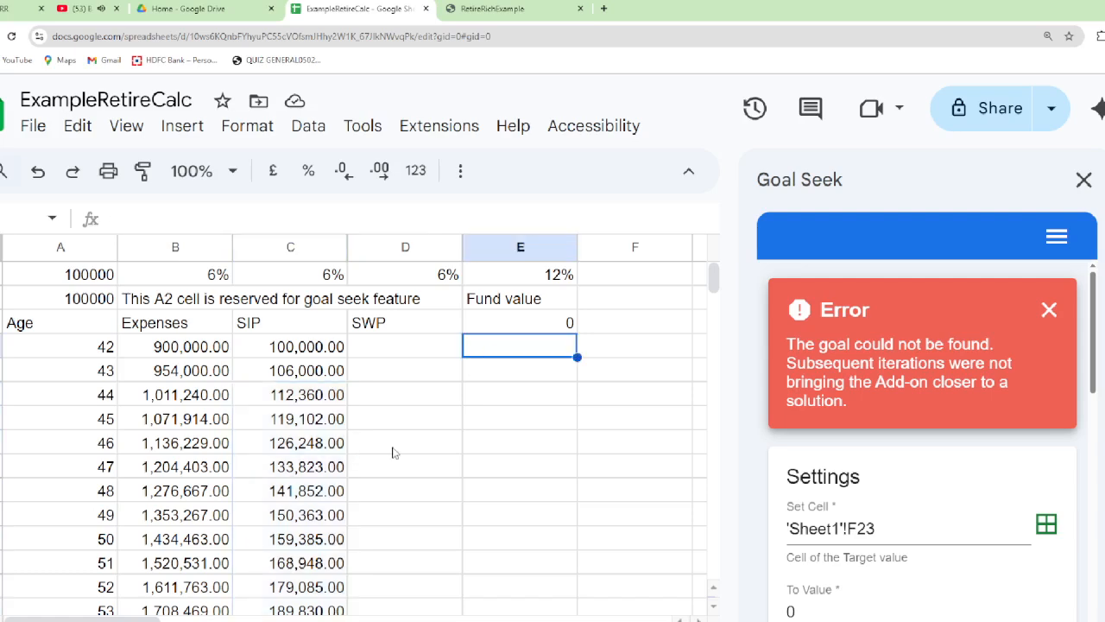
scroll(397, 452, "down", 4)
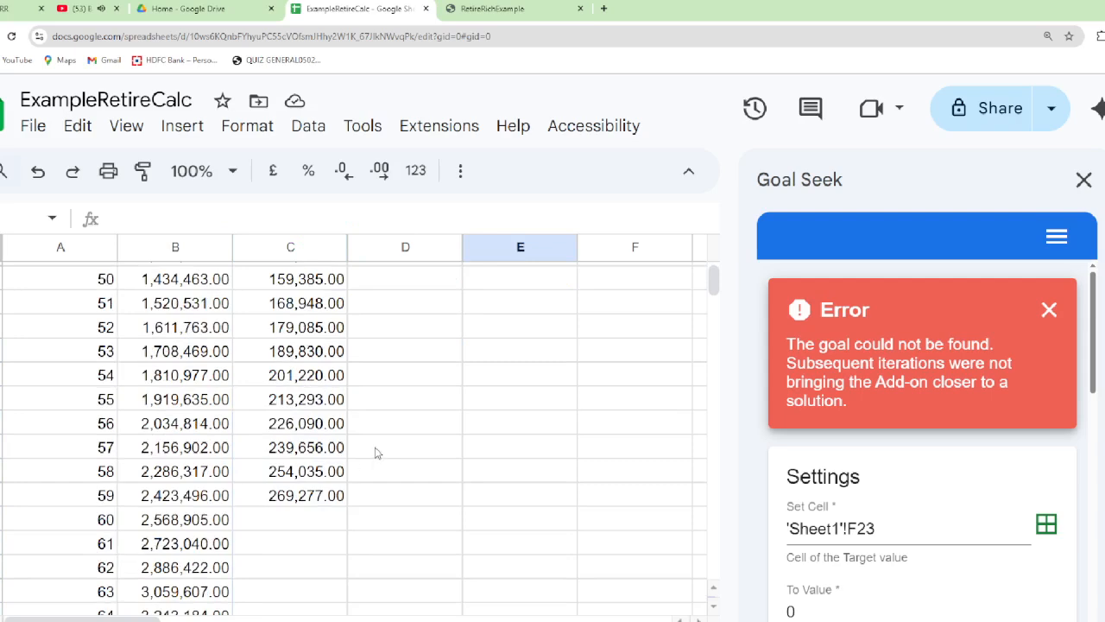
scroll(374, 451, "up", 4)
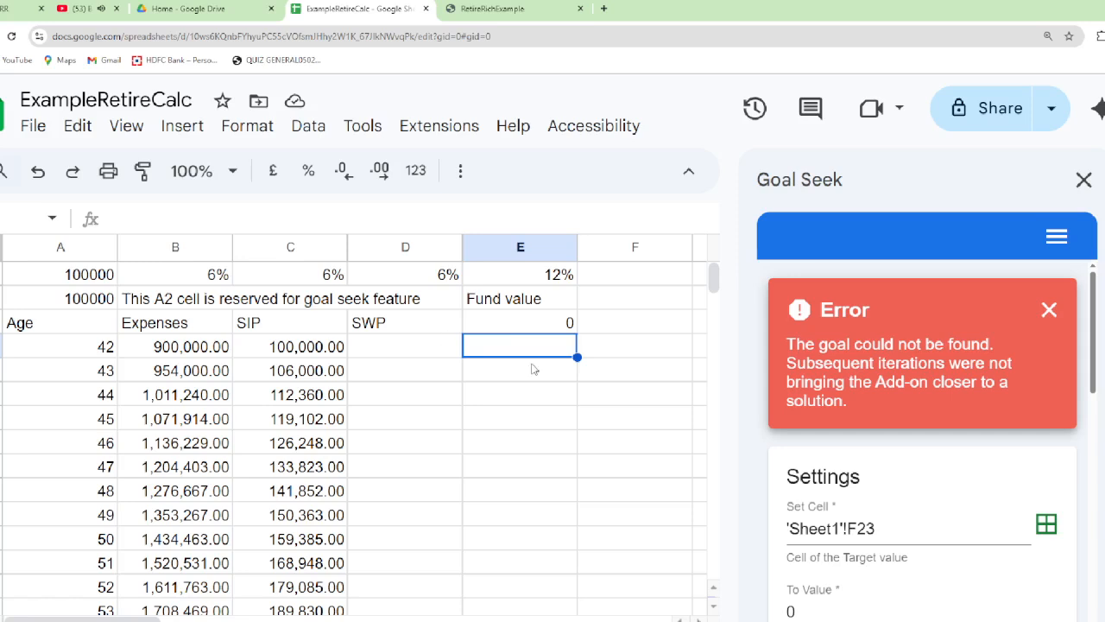
type("=round")
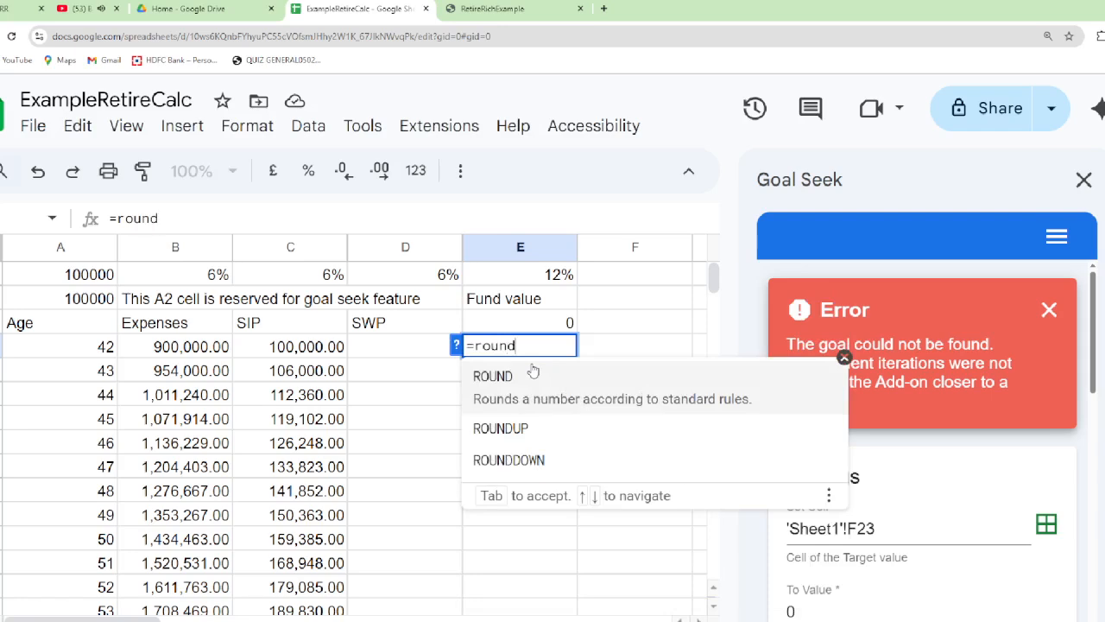
type("(")
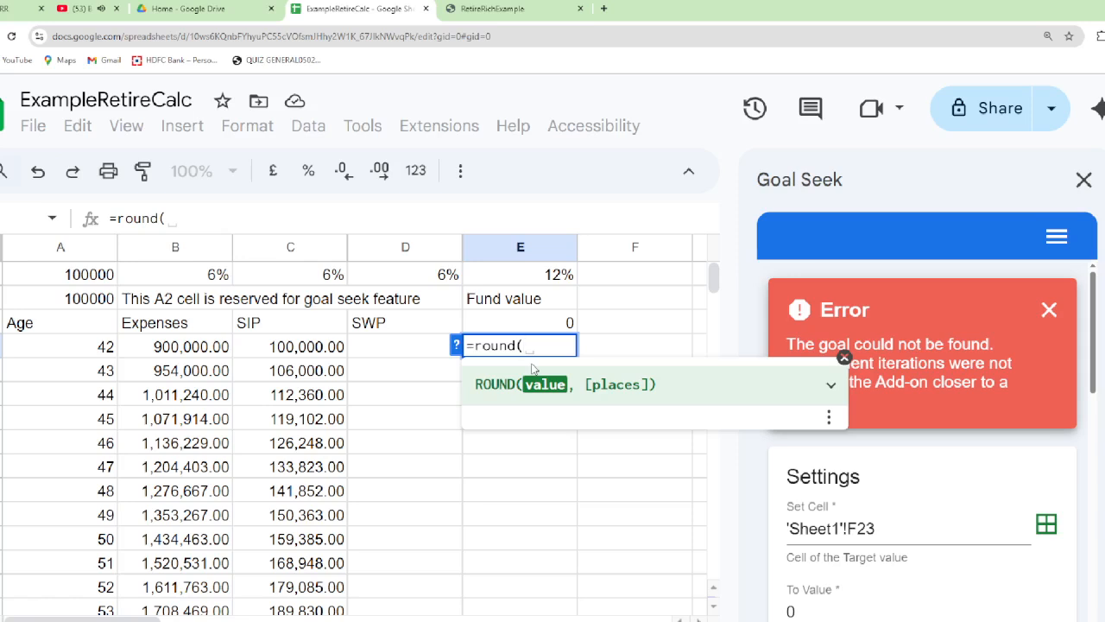
type("(")
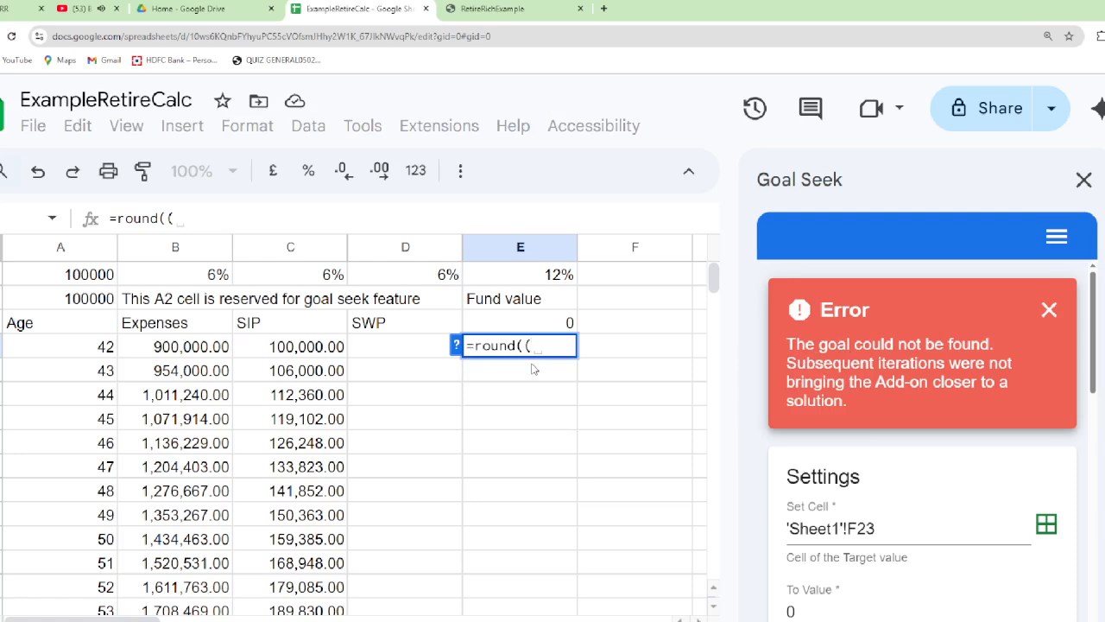
key("Up")
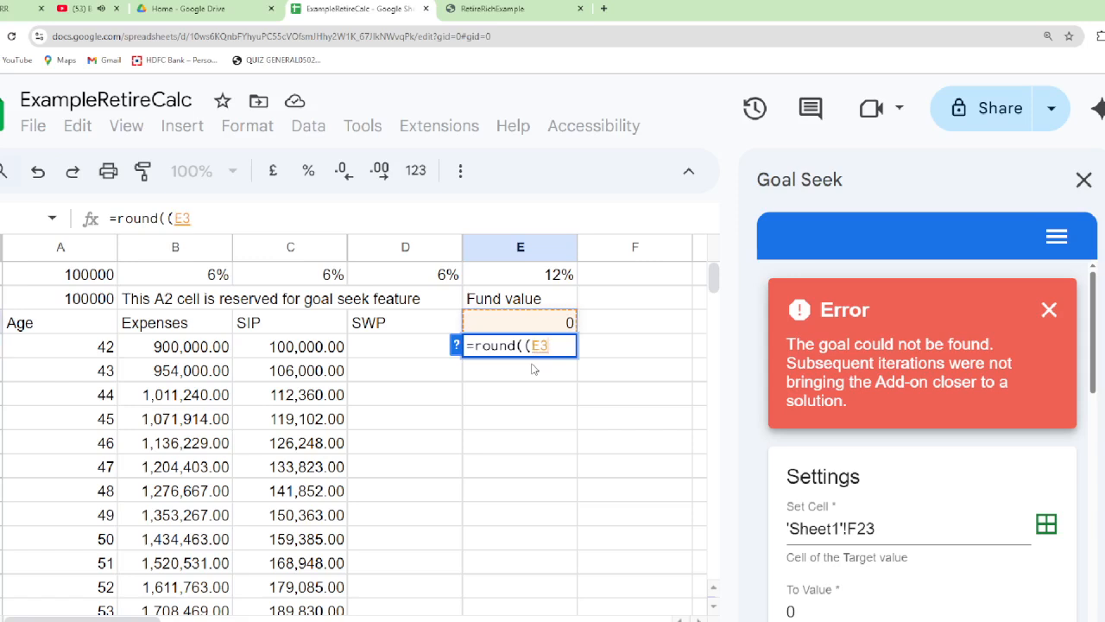
type(",")
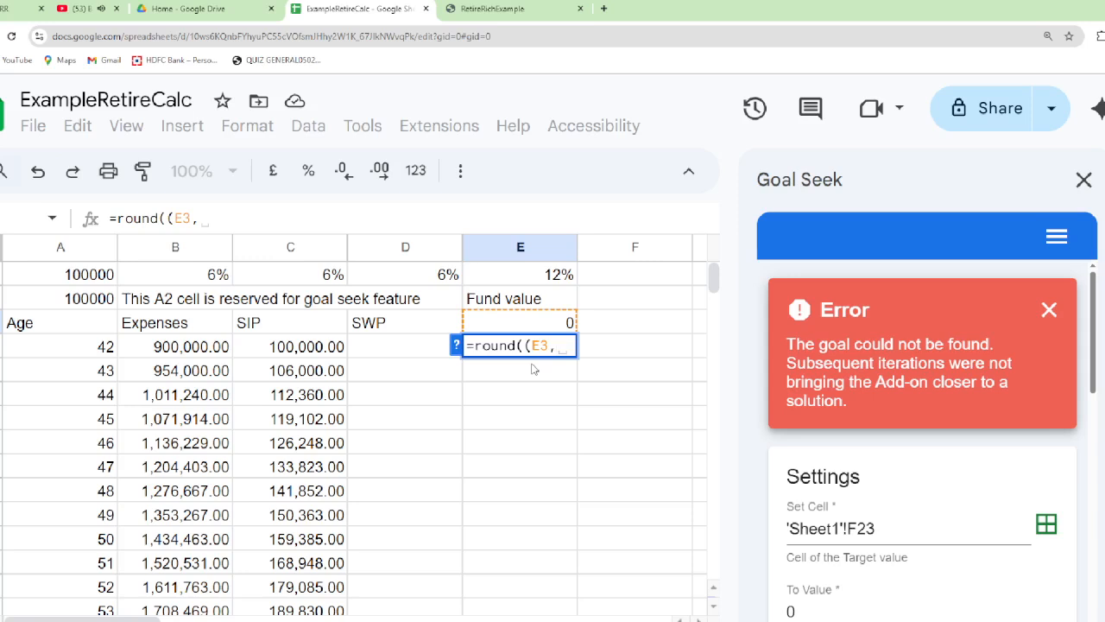
key("BackSpace")
key("BackSpace")
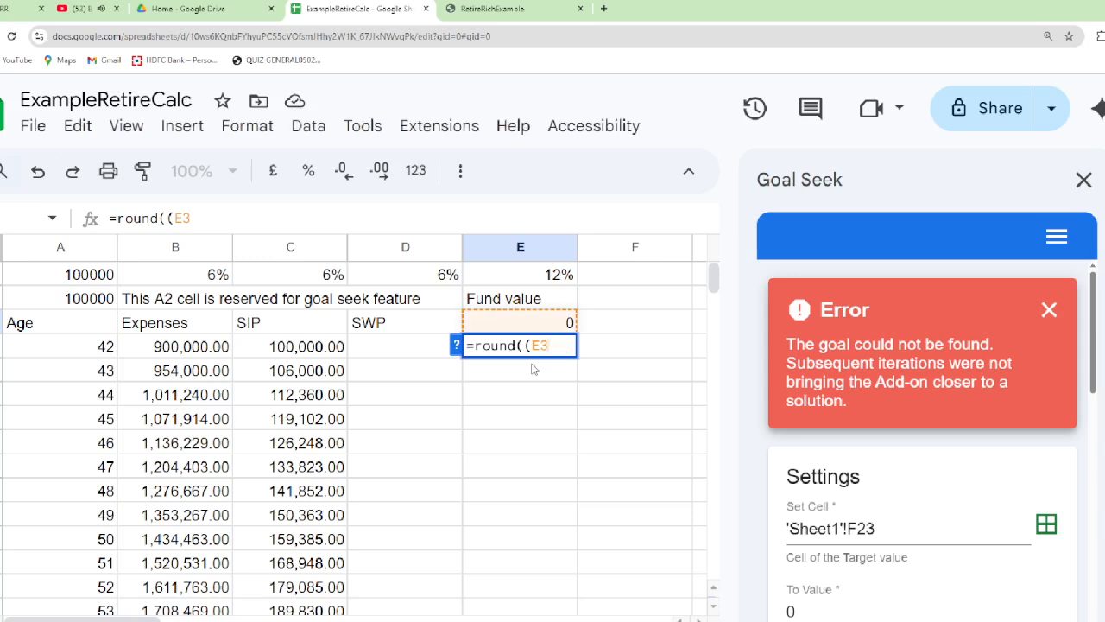
type("+")
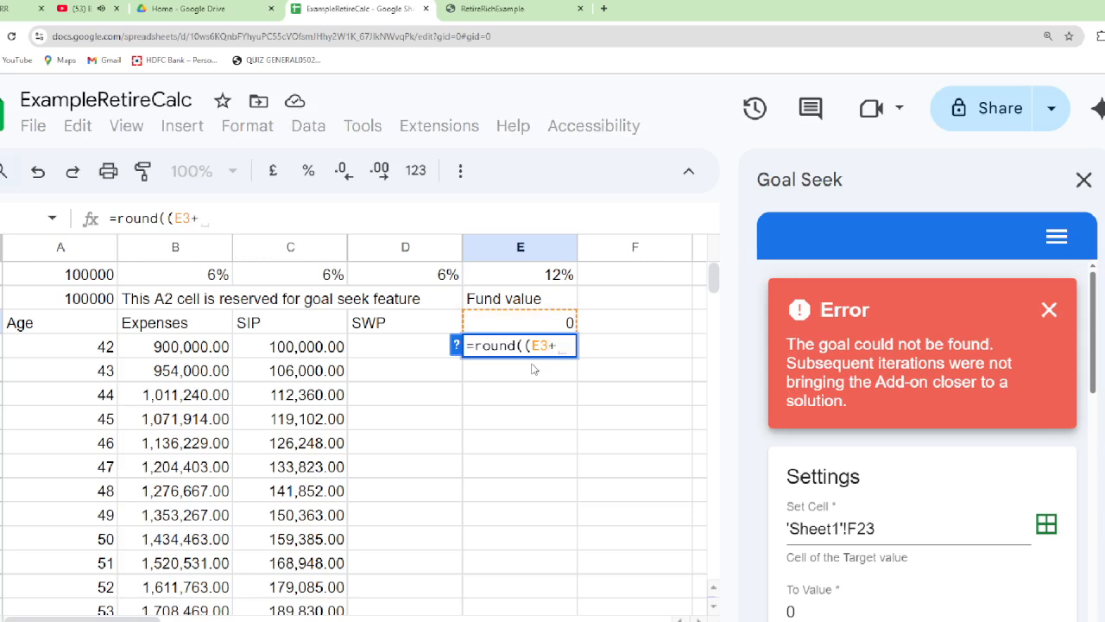
key("Left")
key("Left")
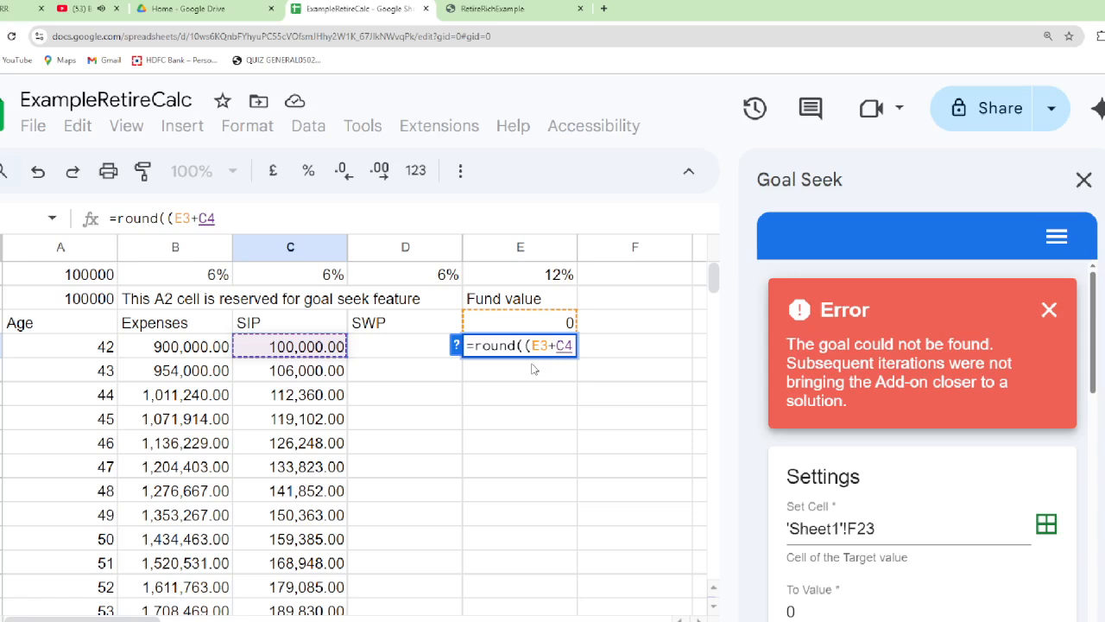
type(")*")
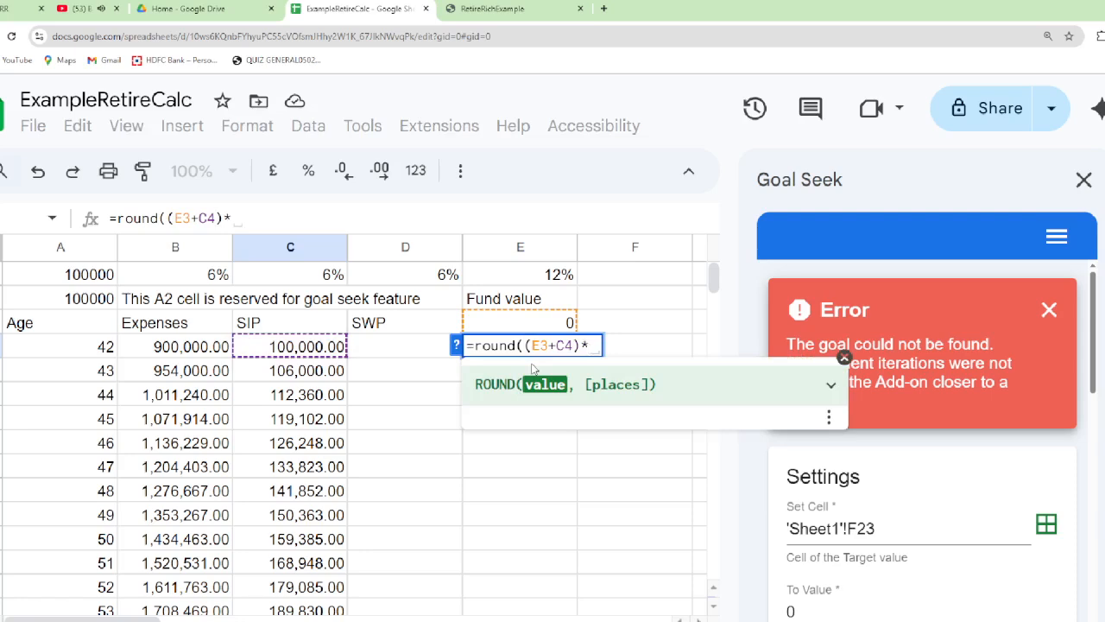
type("(")
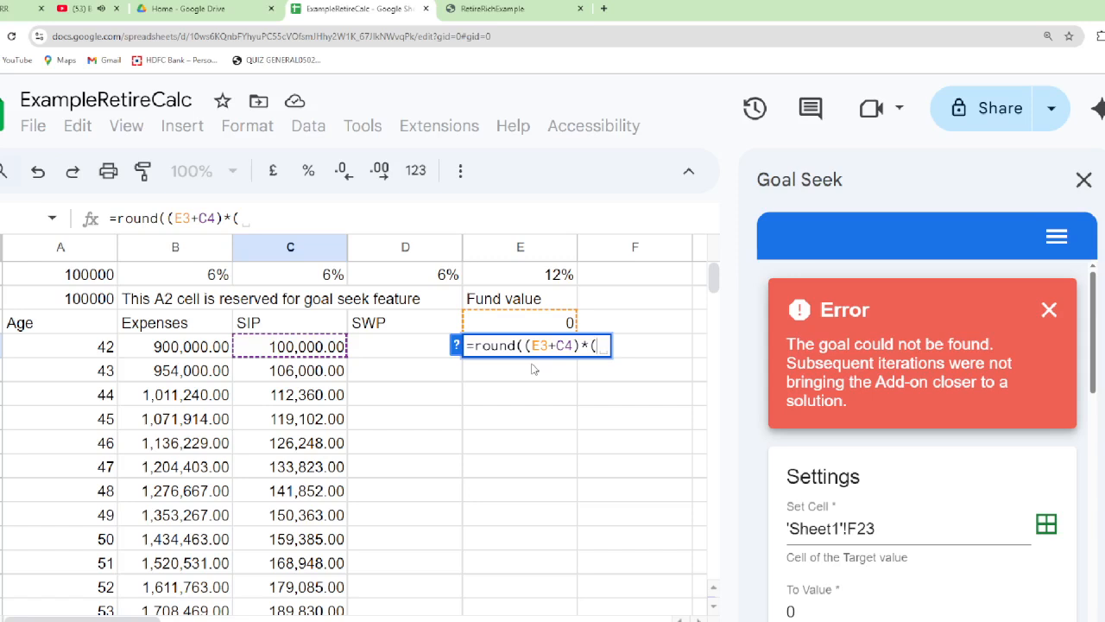
type("1")
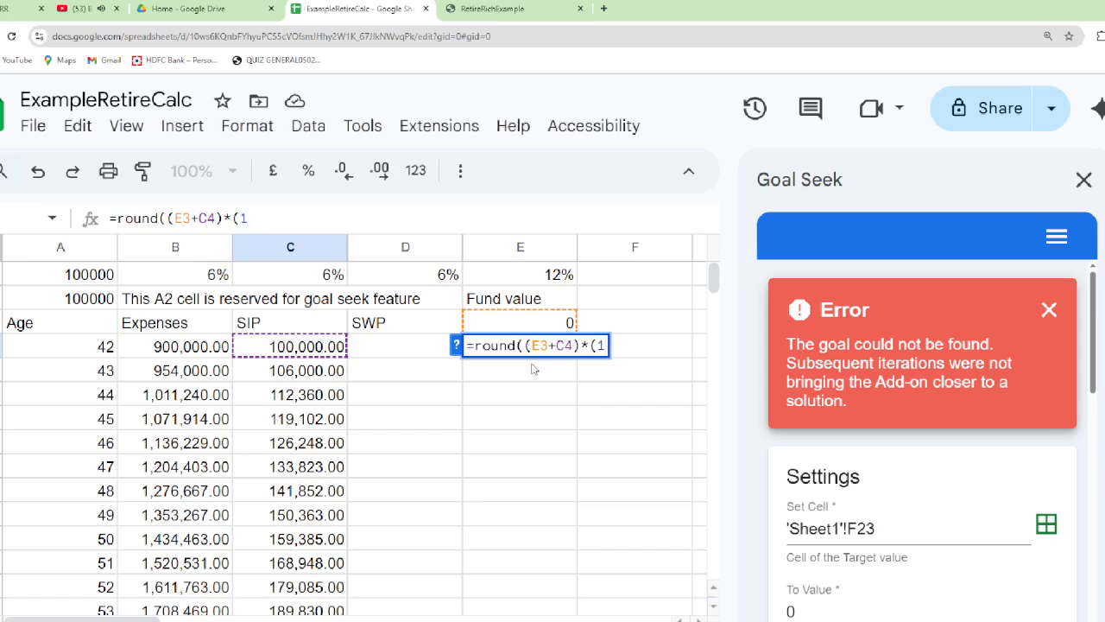
type("+")
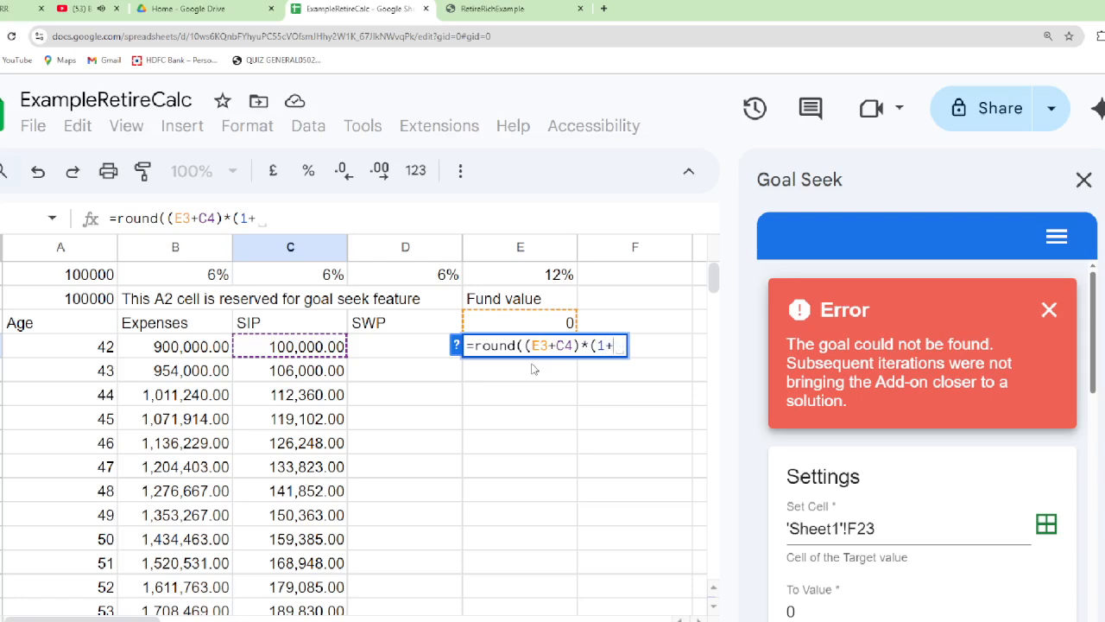
type("inttpc")
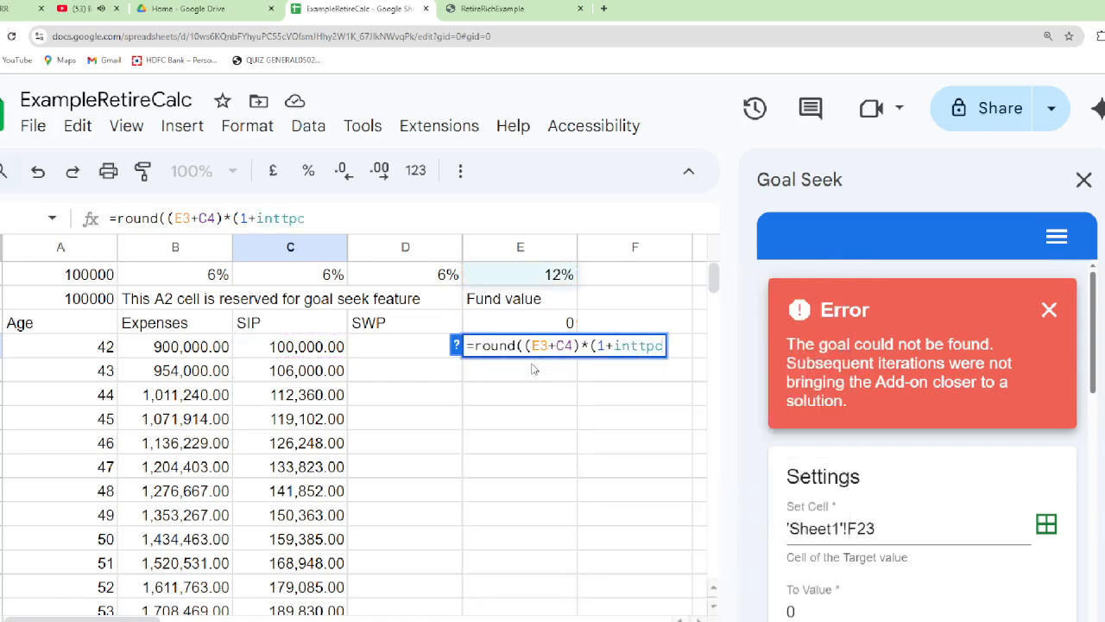
type(",")
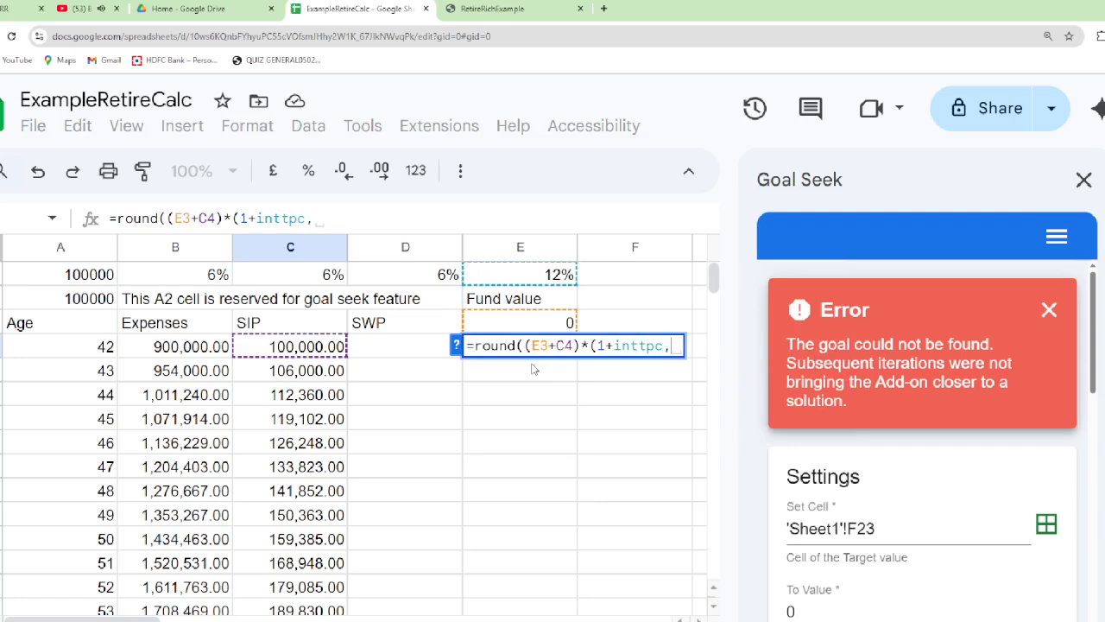
key("BackSpace")
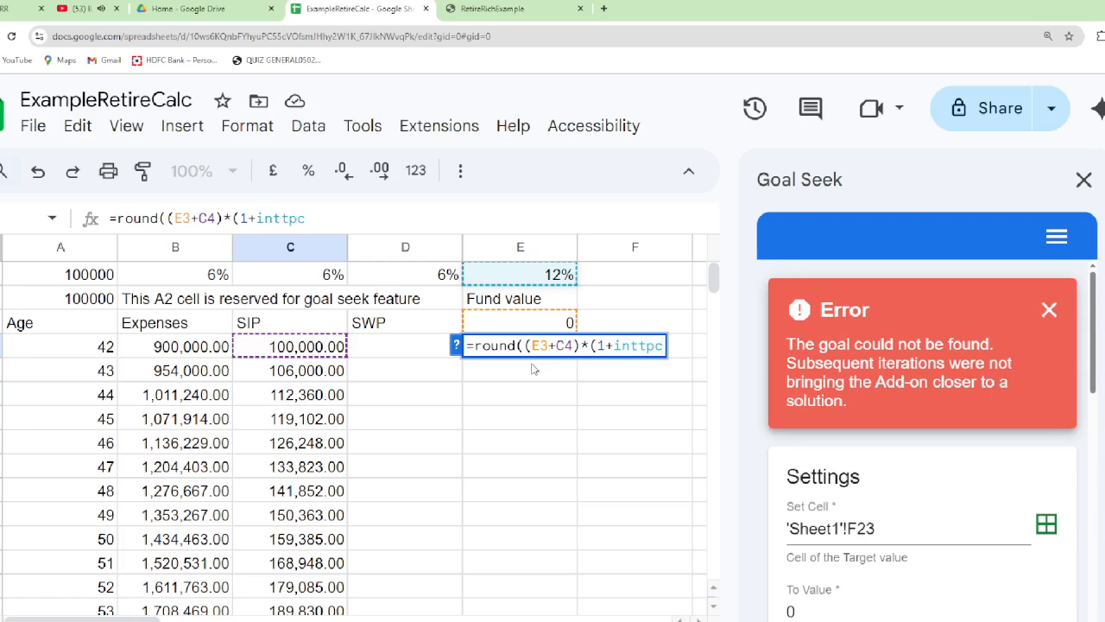
type(")")
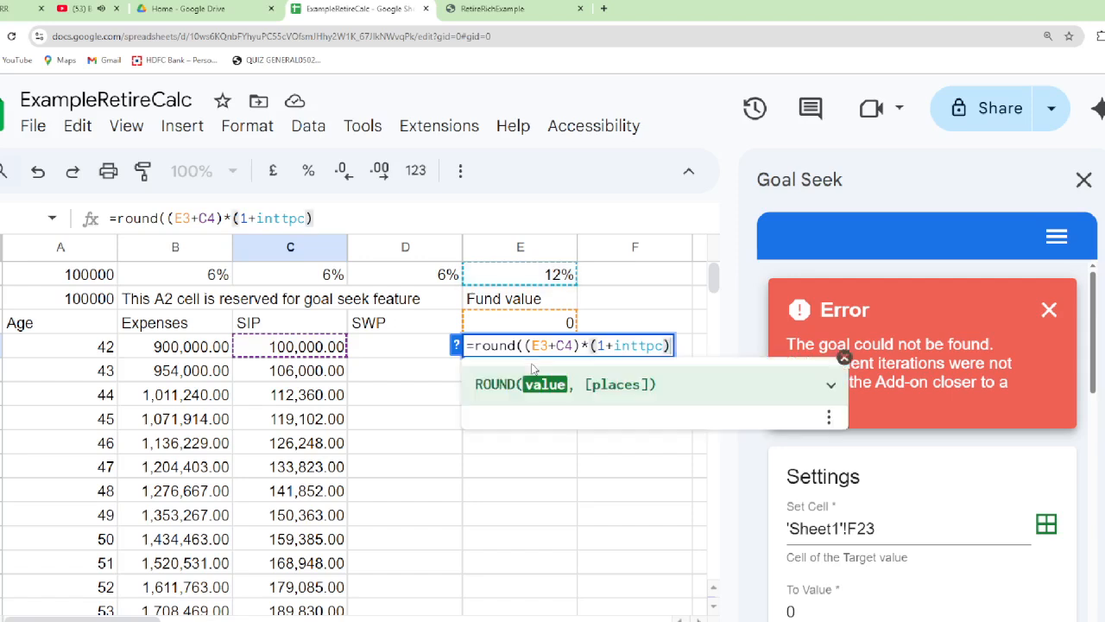
type(",")
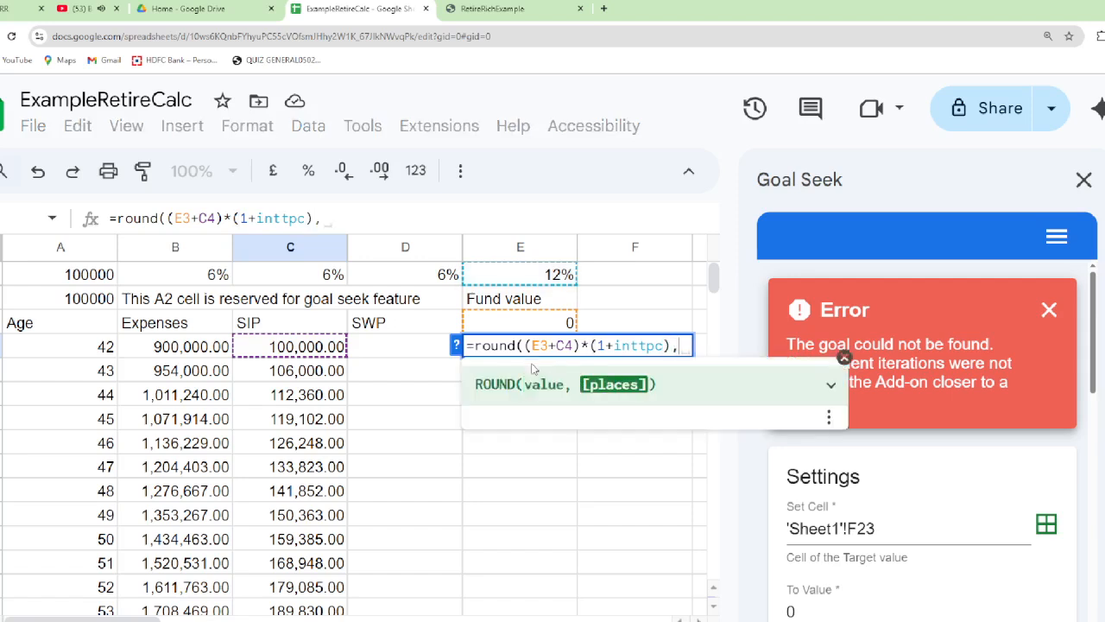
type("2)")
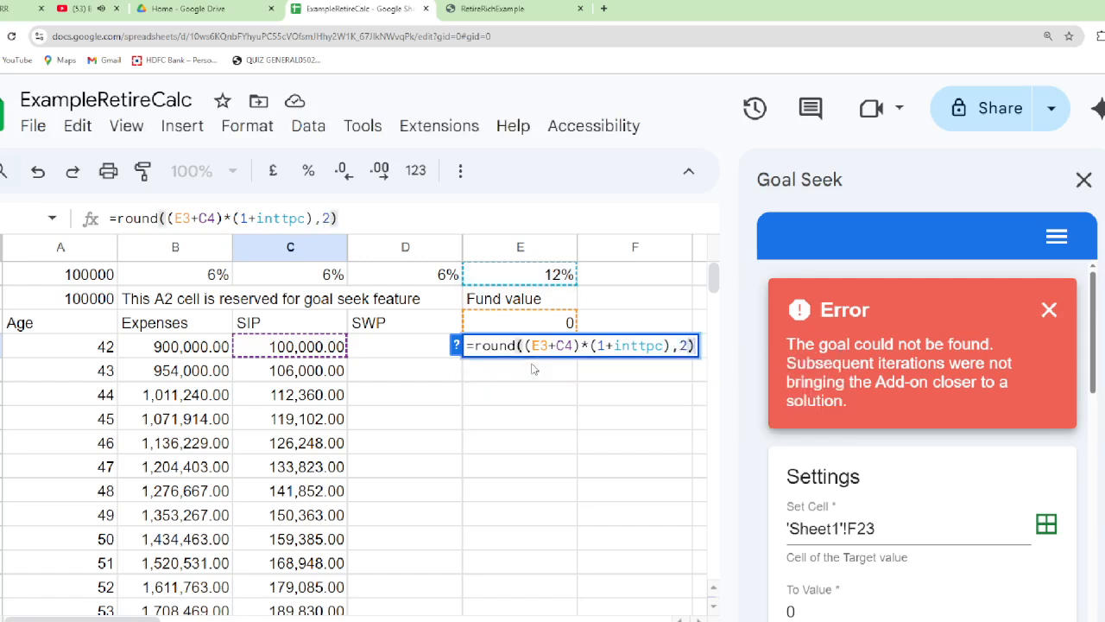
key("Return")
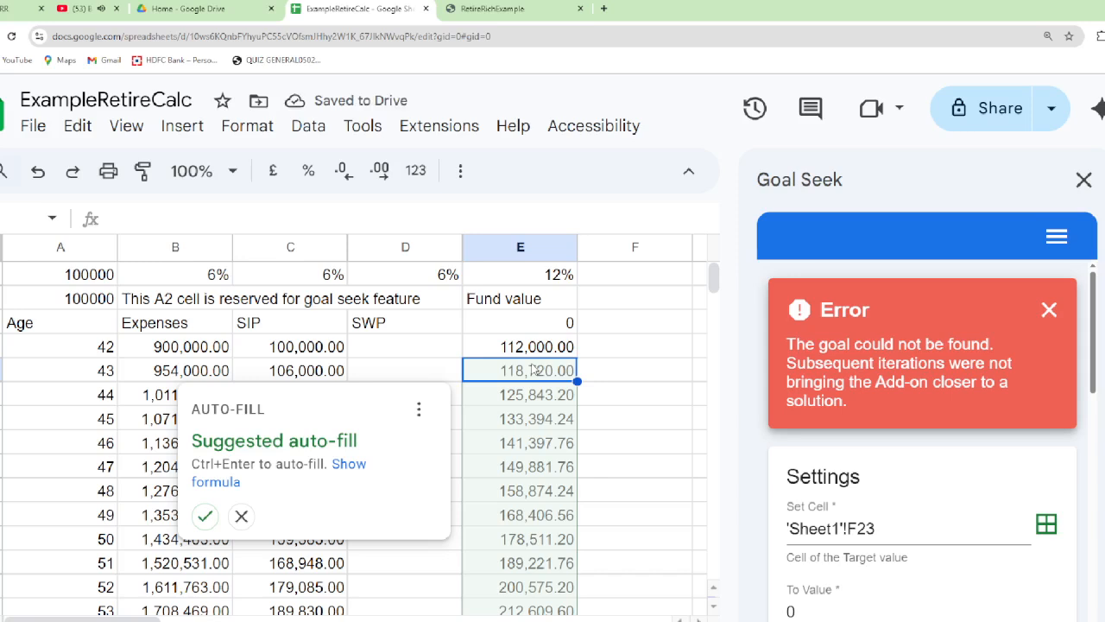
Accept the suggested auto-fill to extend the E4 formula down the Fund value column and review the filled rows
left_click(205, 516)
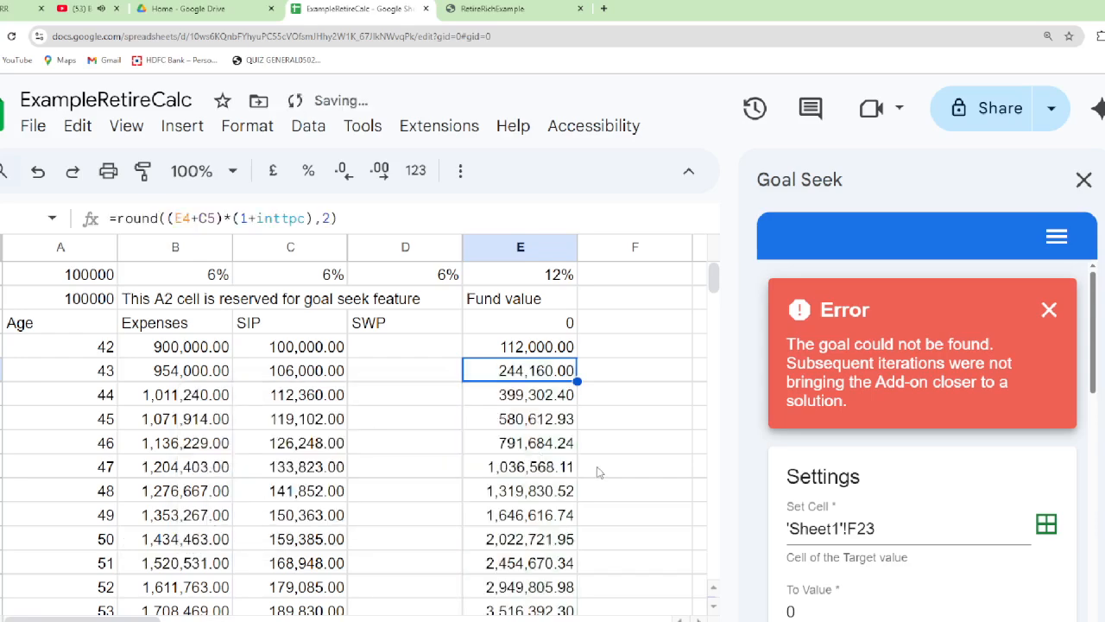
scroll(596, 471, "down", 6)
scroll(531, 432, "up", 2)
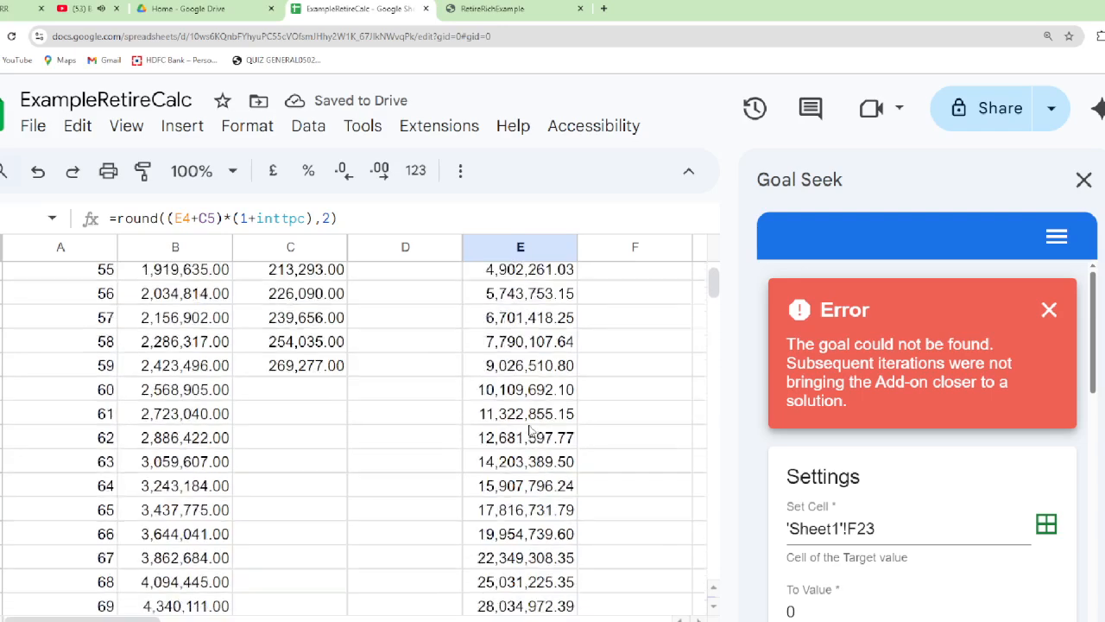
scroll(531, 431, "up", 3)
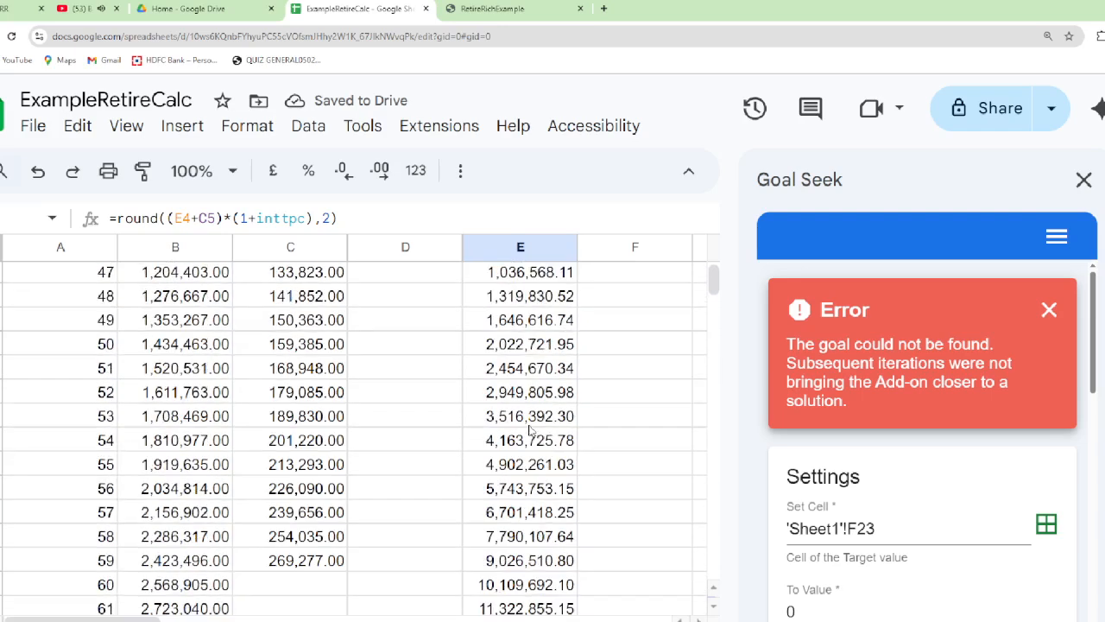
Check the age 60 fund value and expenses formulas, and enter =E21 in F21 to carry over the age 59 fund value
left_click(517, 588)
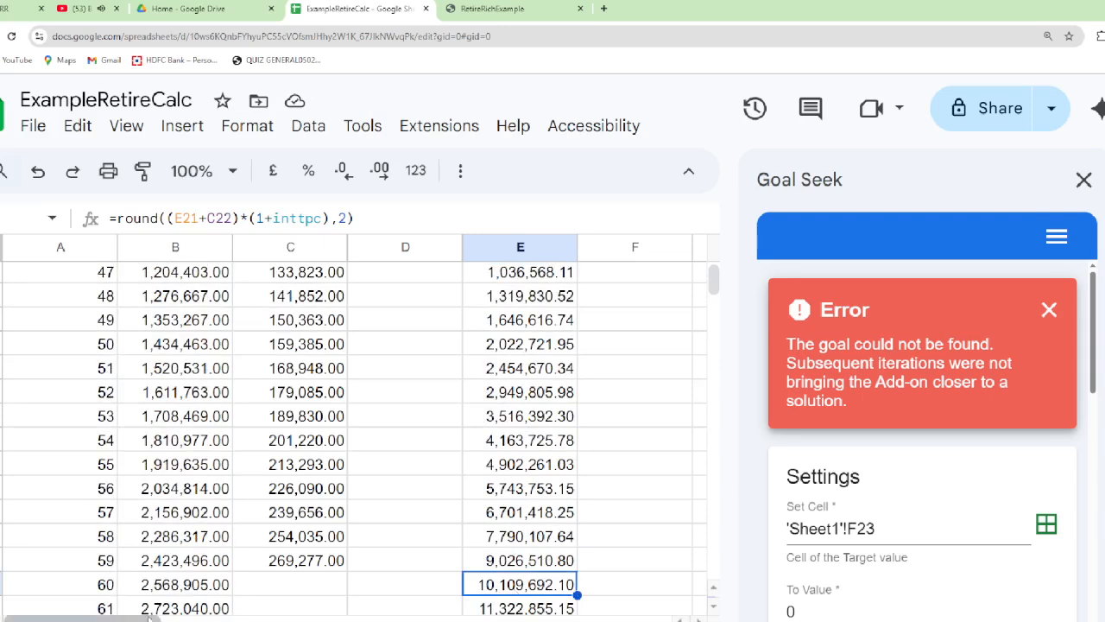
left_click(181, 589)
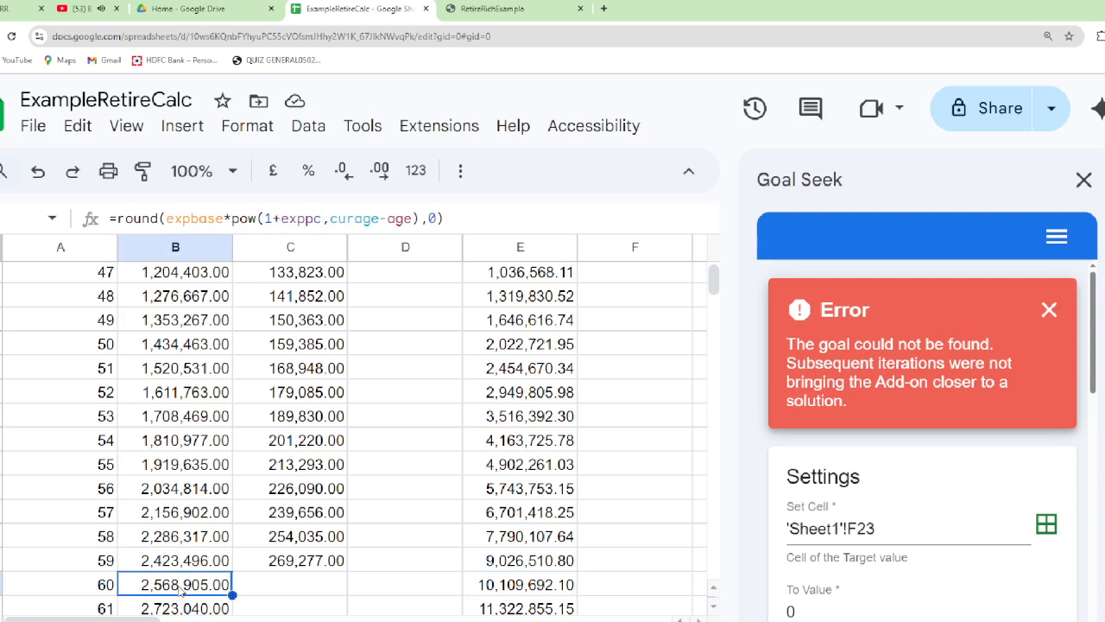
key("Up")
key("Right")
key("Right")
key("Right")
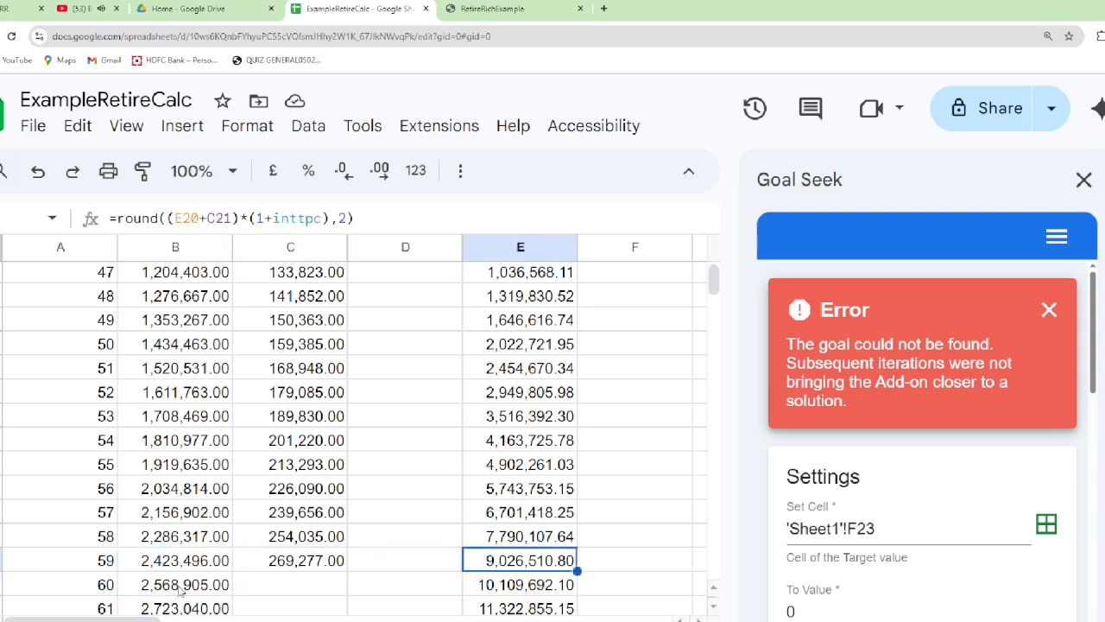
key("Right")
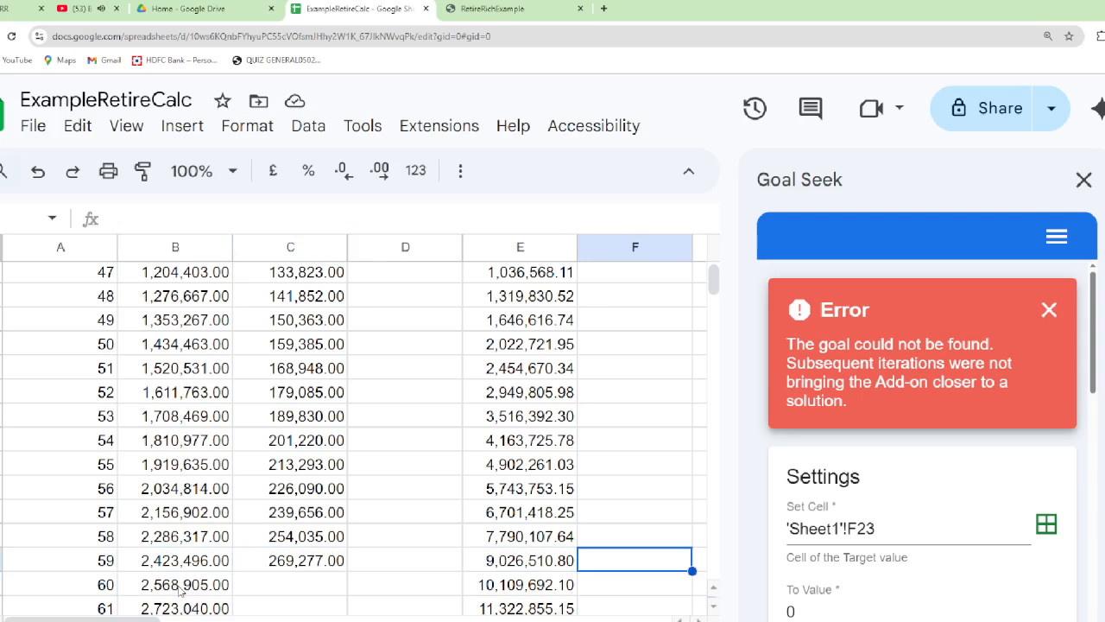
key("Left")
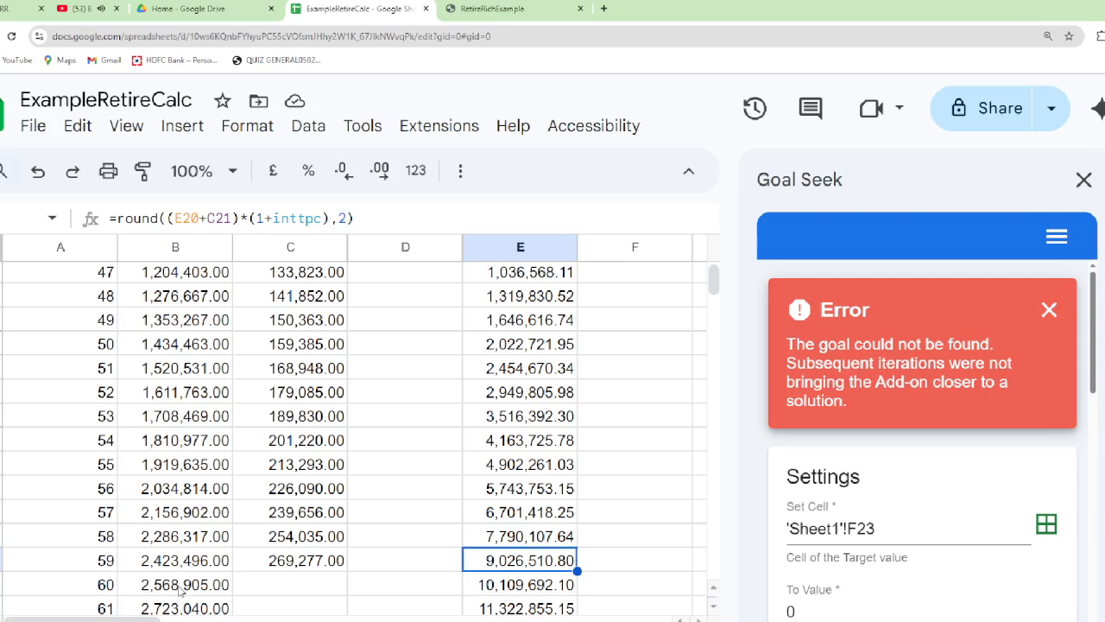
key("Right")
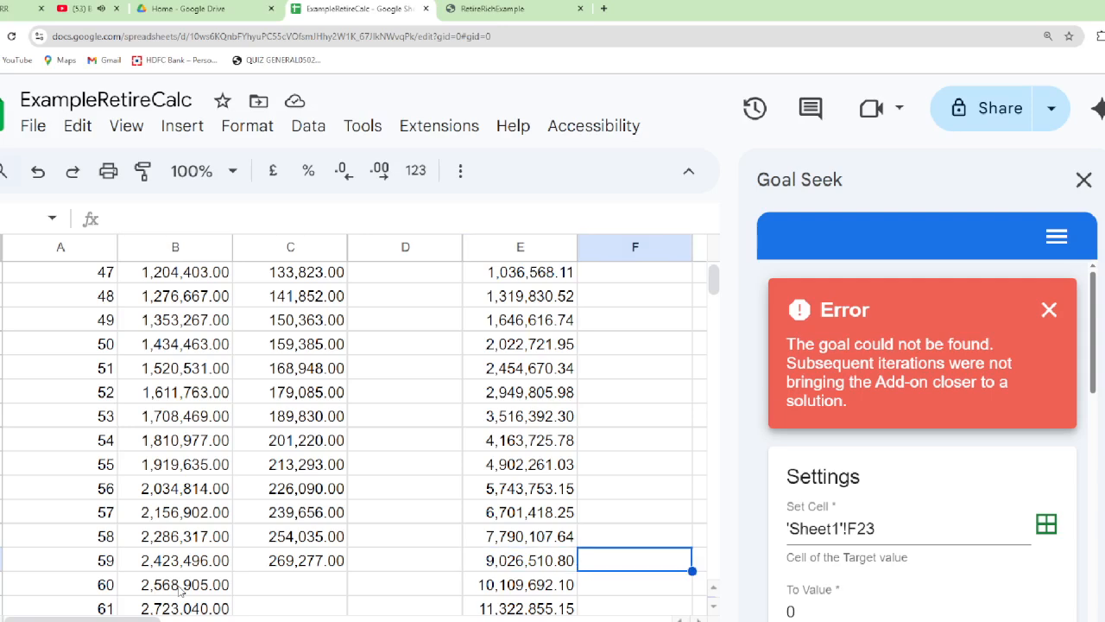
type("=")
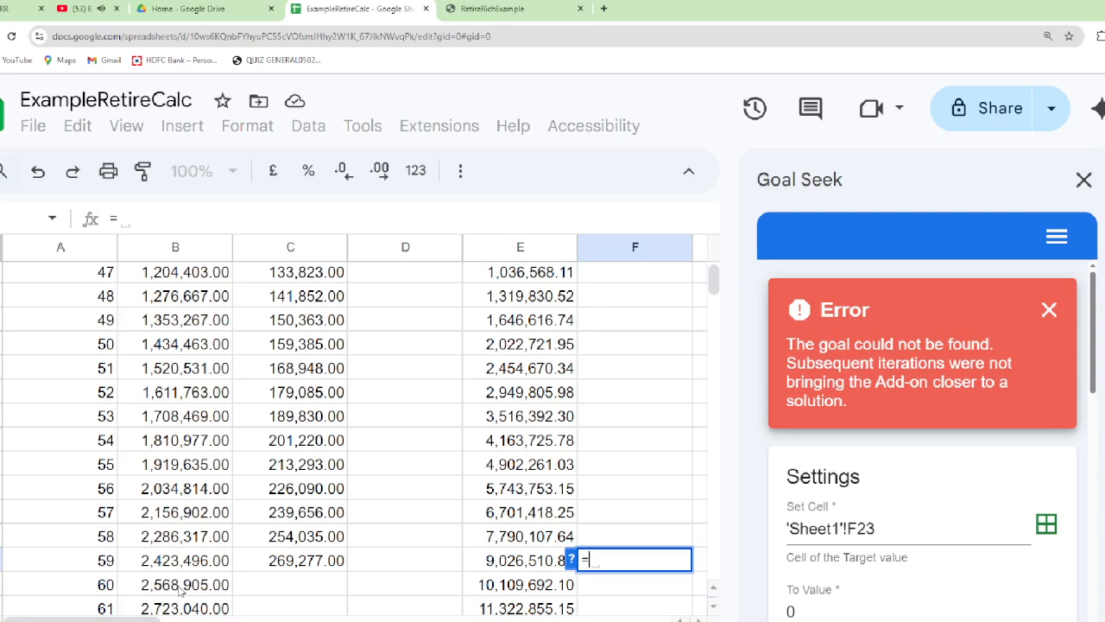
key("Left")
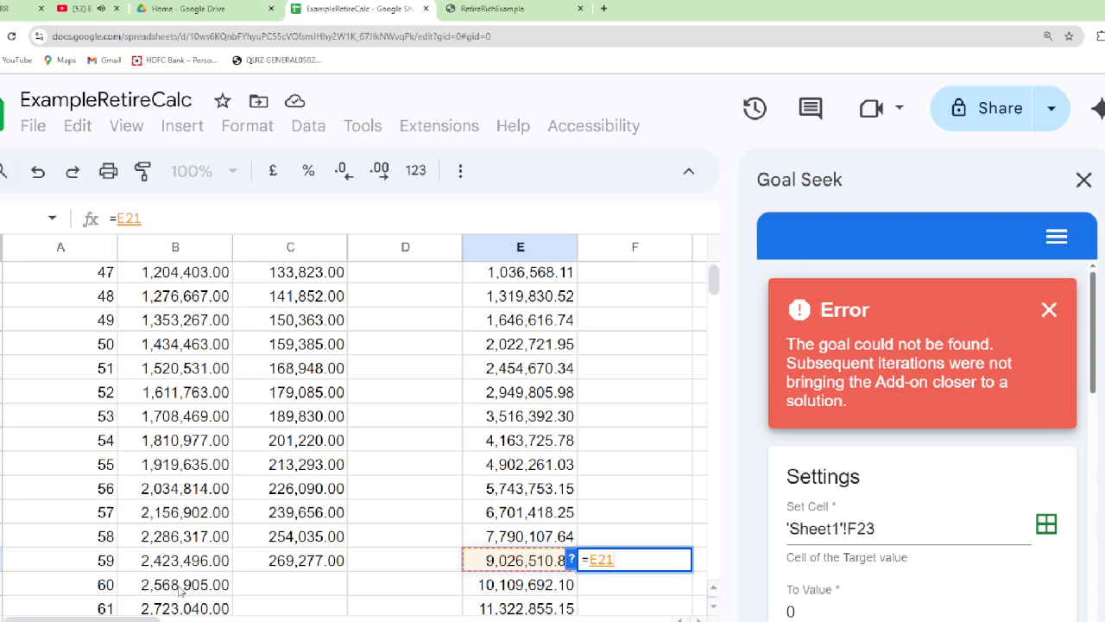
key("Return")
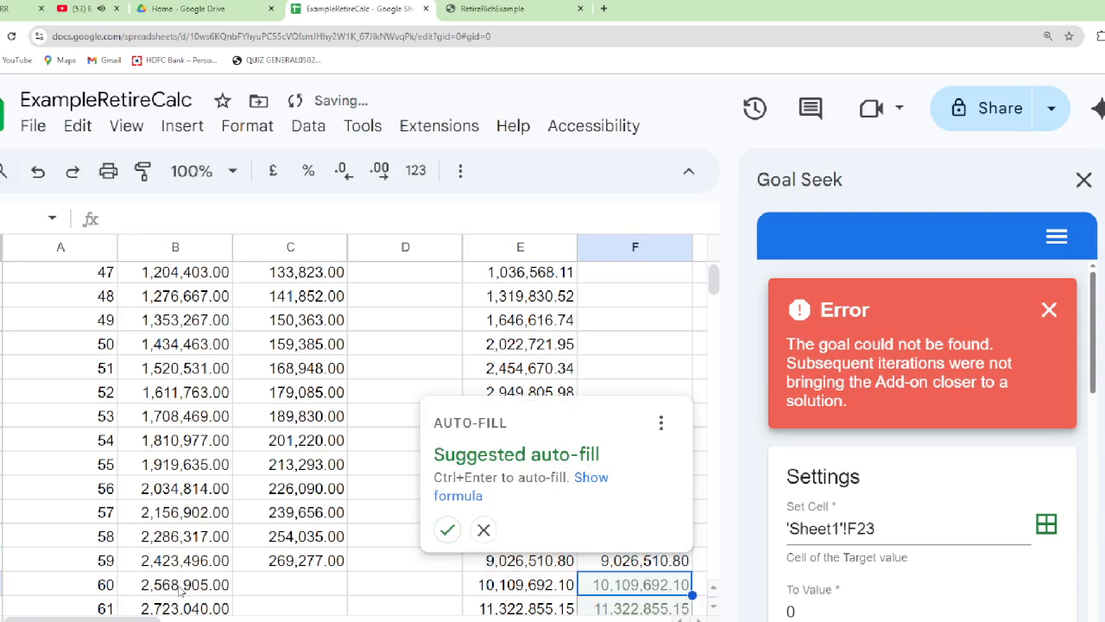
Dismiss the suggested auto-fill and enter =round(E21*0.005*12) in SWP cell D22 for age 60
key("Escape")
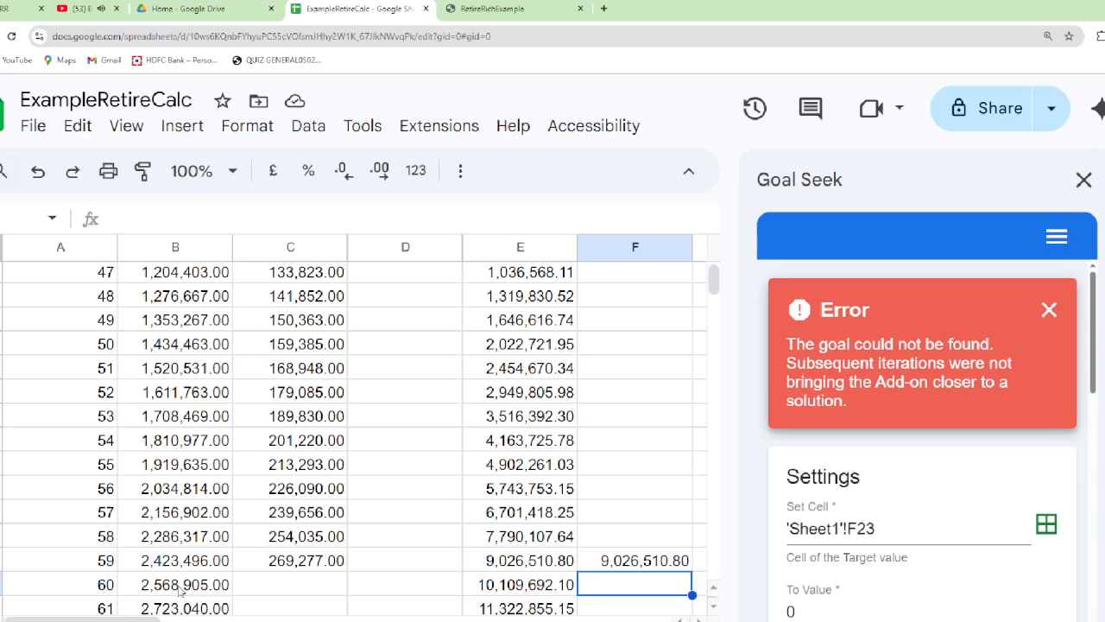
key("Left")
key("Left")
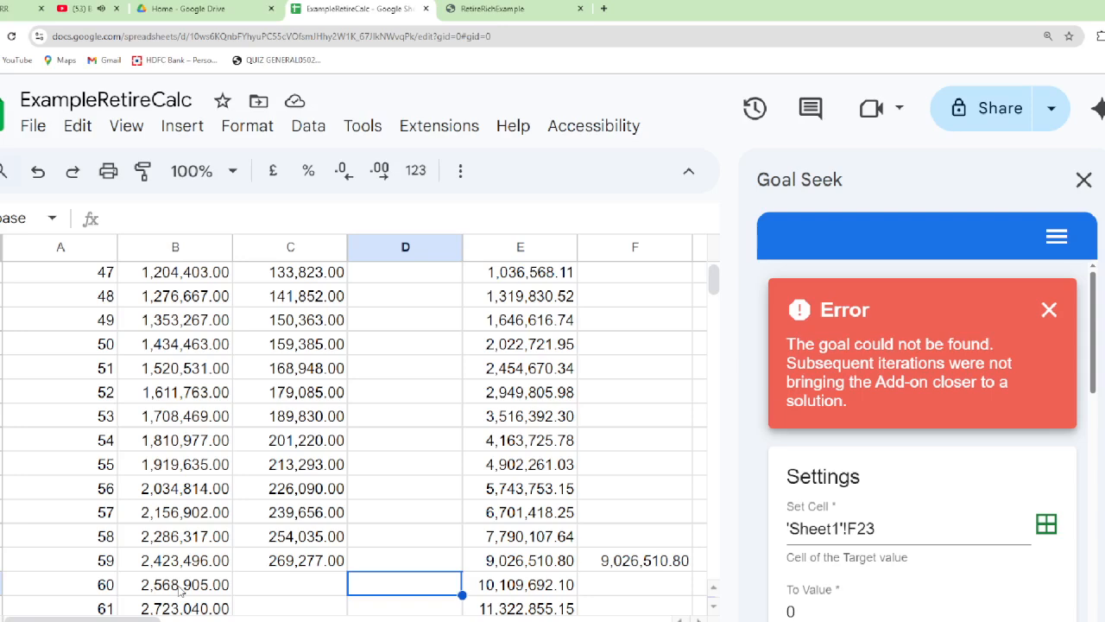
type("=")
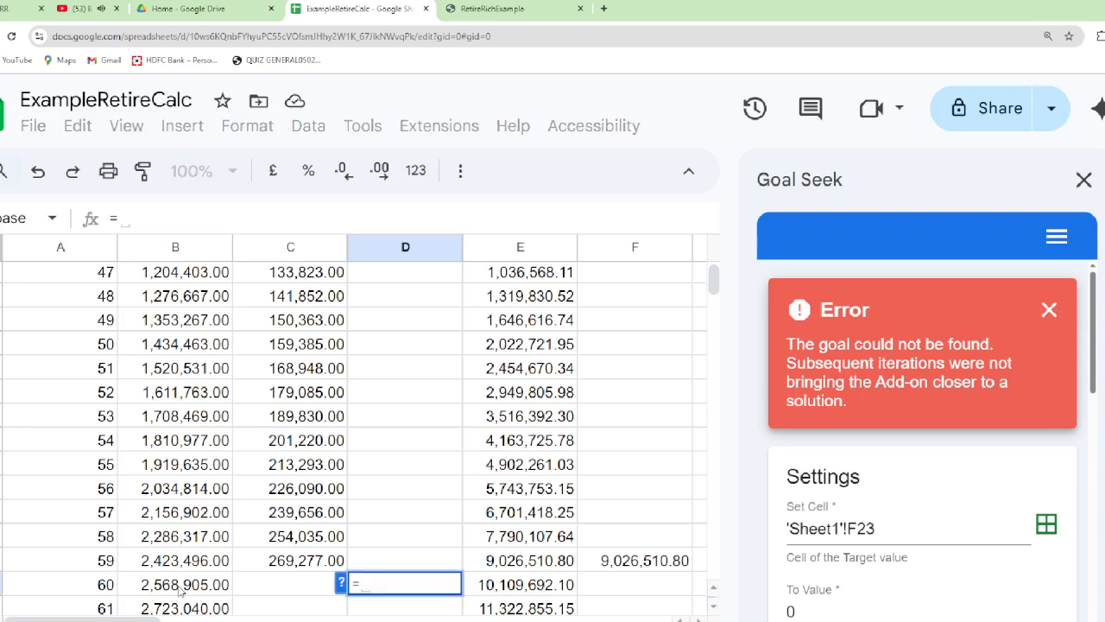
type("round")
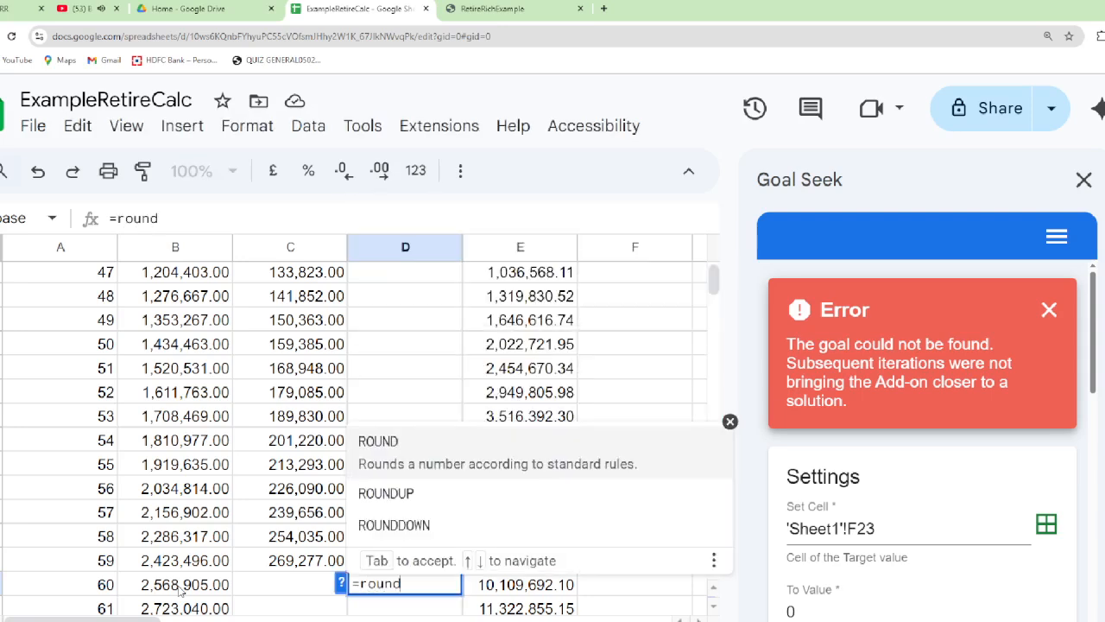
type("(")
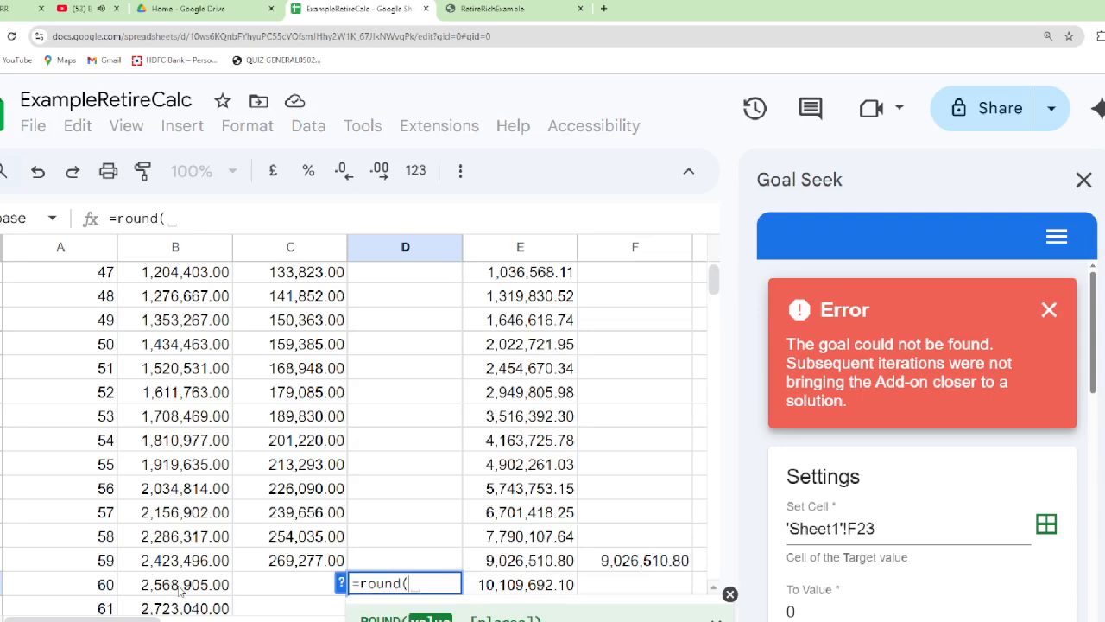
key("Up")
key("Right")
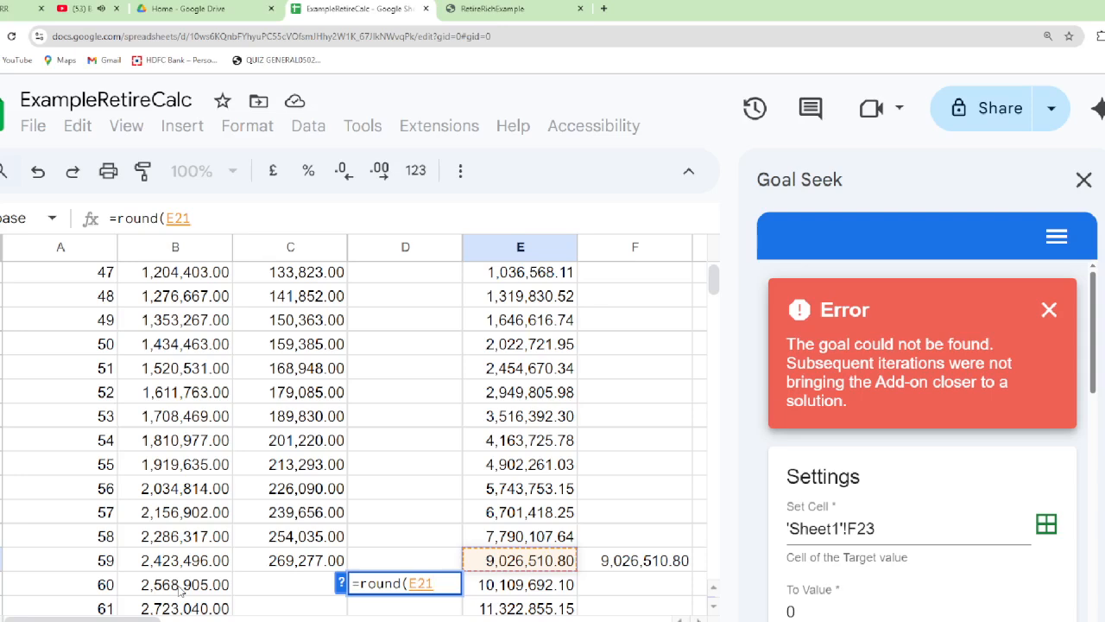
type("/12")
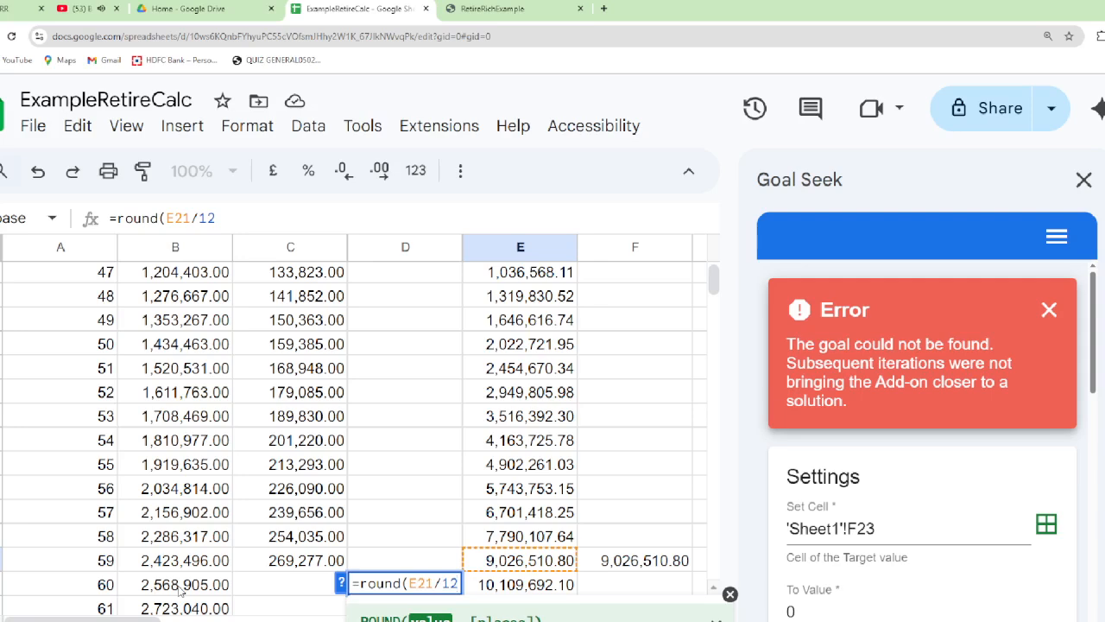
key("BackSpace")
key("BackSpace")
key("BackSpace")
type("*")
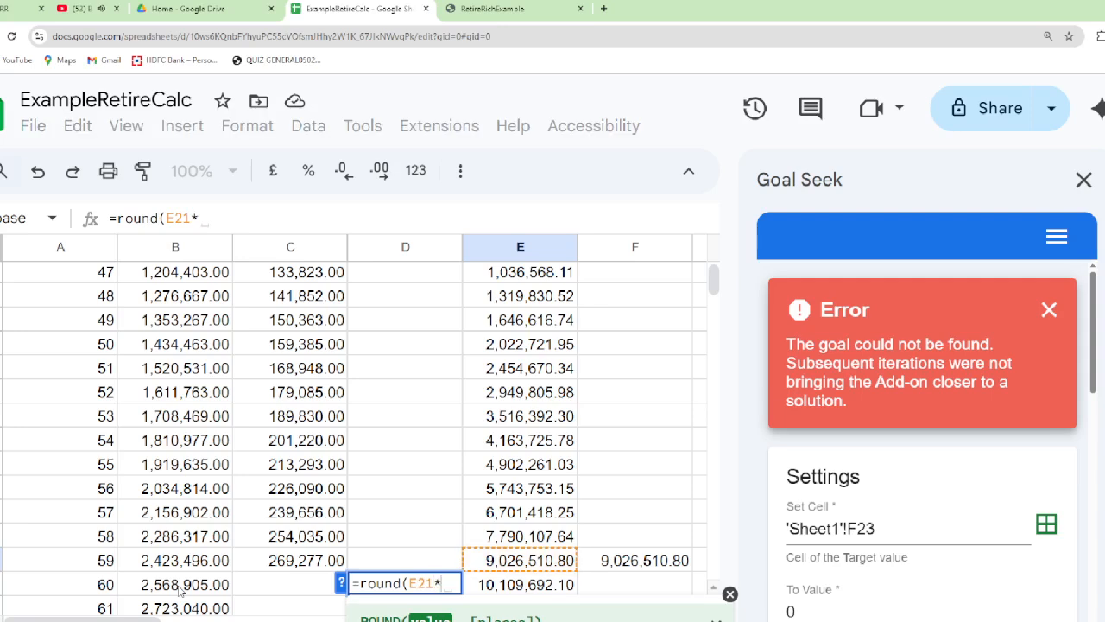
type("0..")
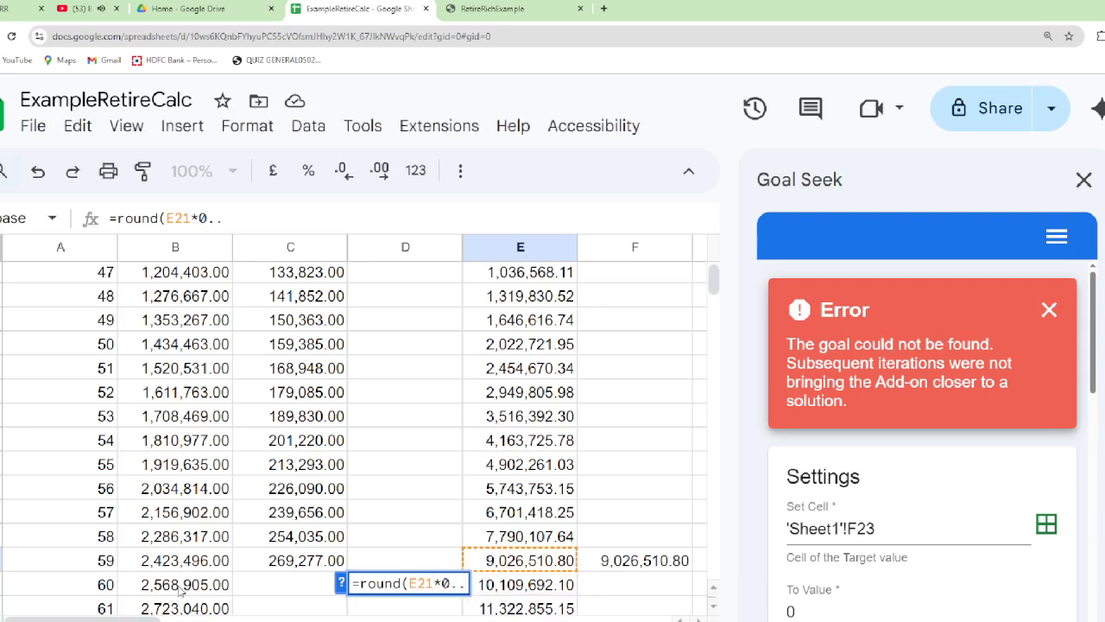
key("BackSpace")
type("005")
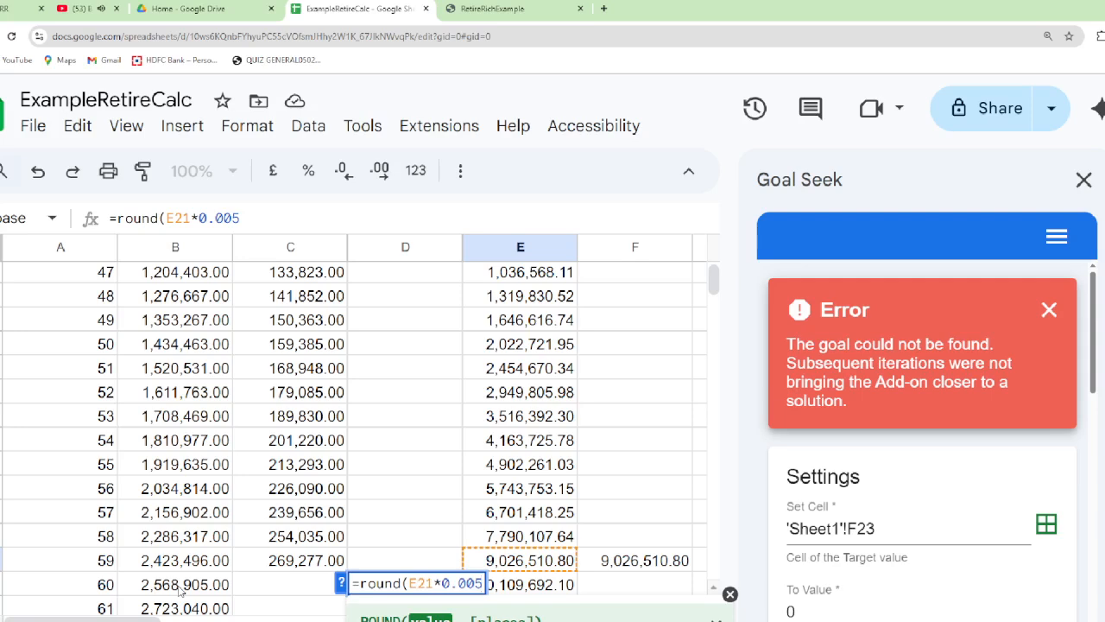
type("*12")
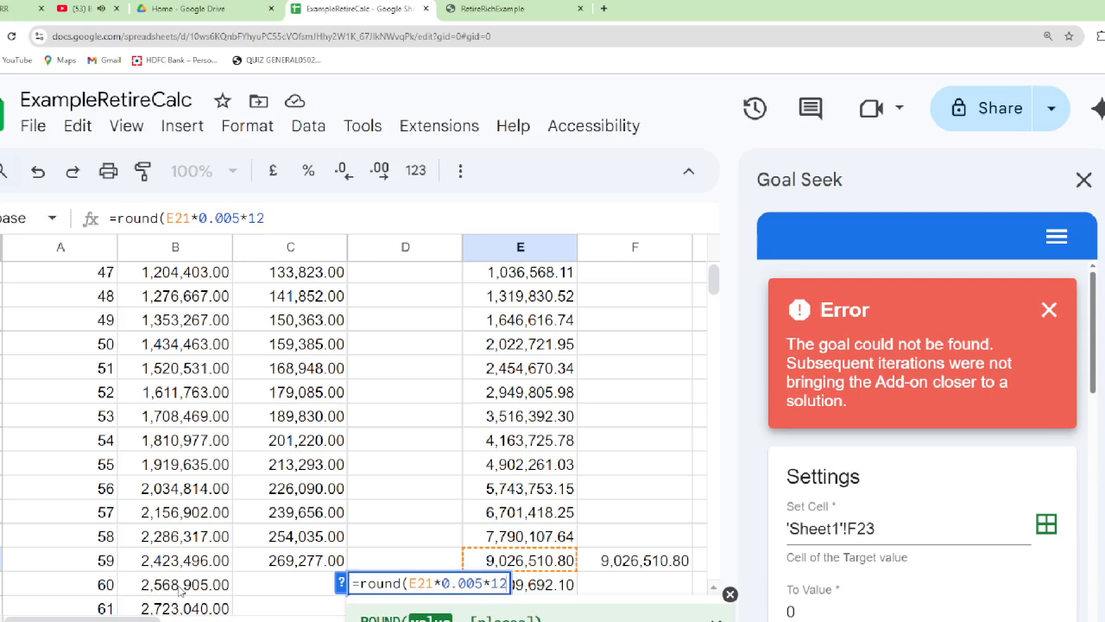
type(")")
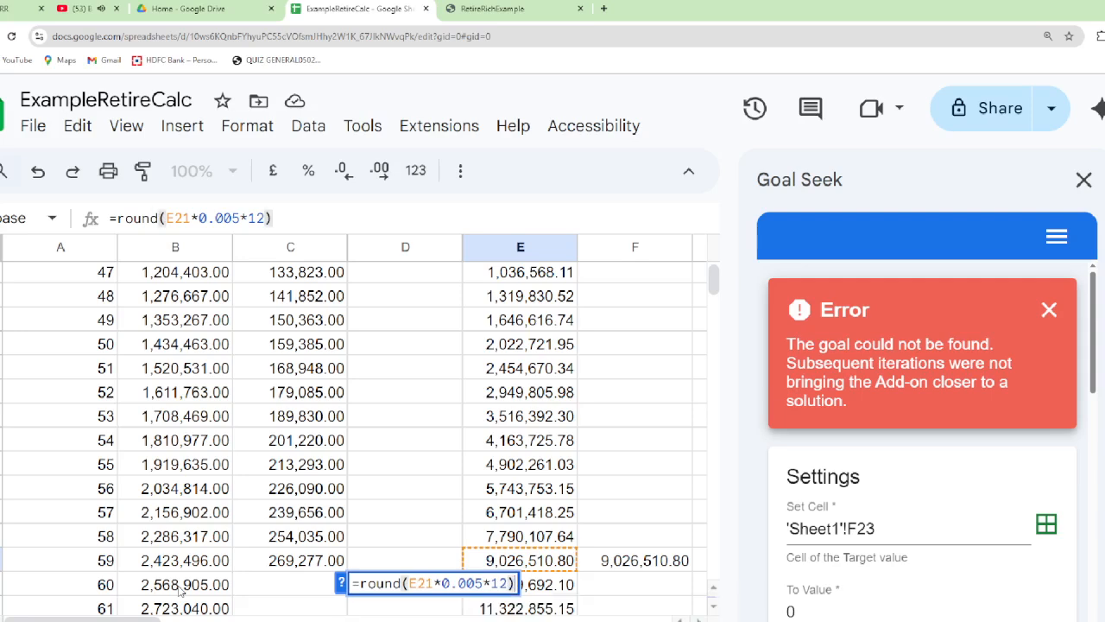
key("Return")
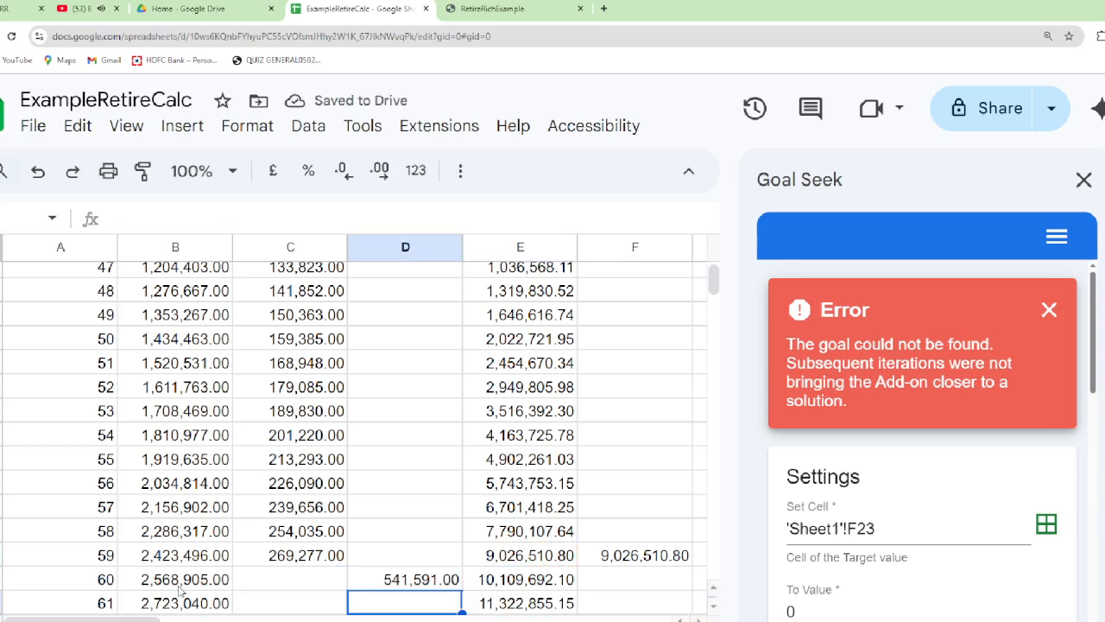
key("Up")
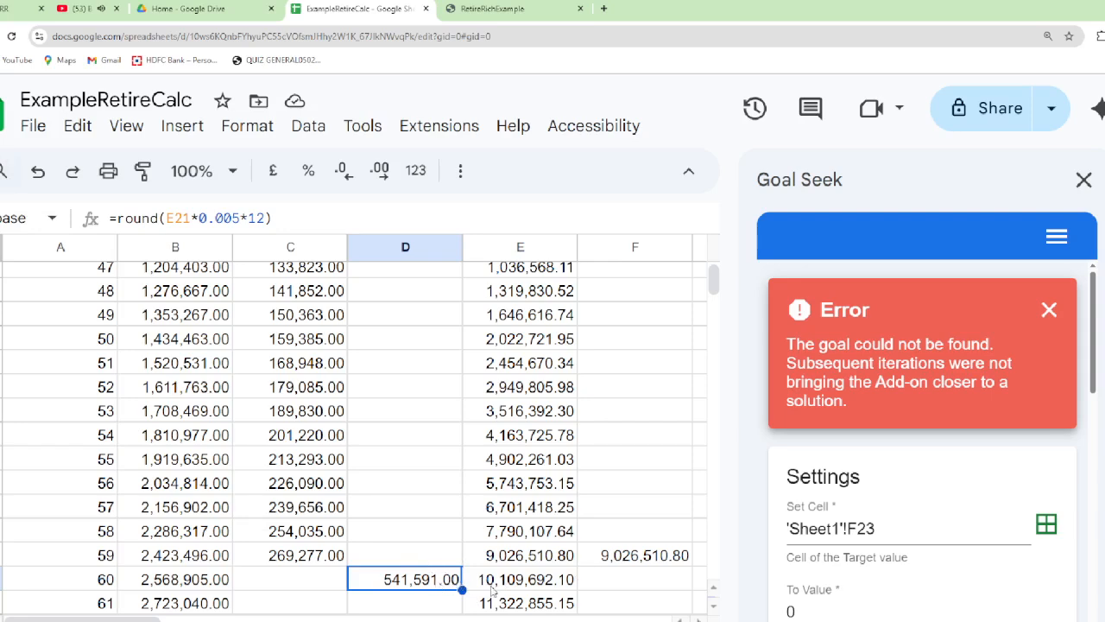
Replace the age 60 Fund value formula in E22 with =round(E21*(1+inttpc)-D22,2)
left_click(625, 586)
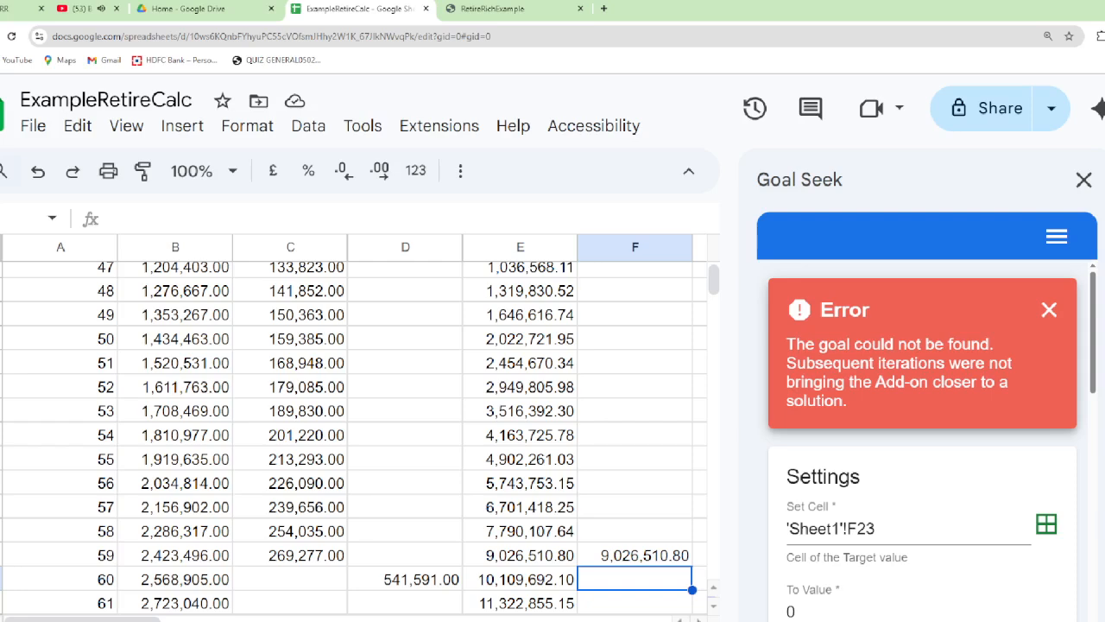
left_click(520, 580)
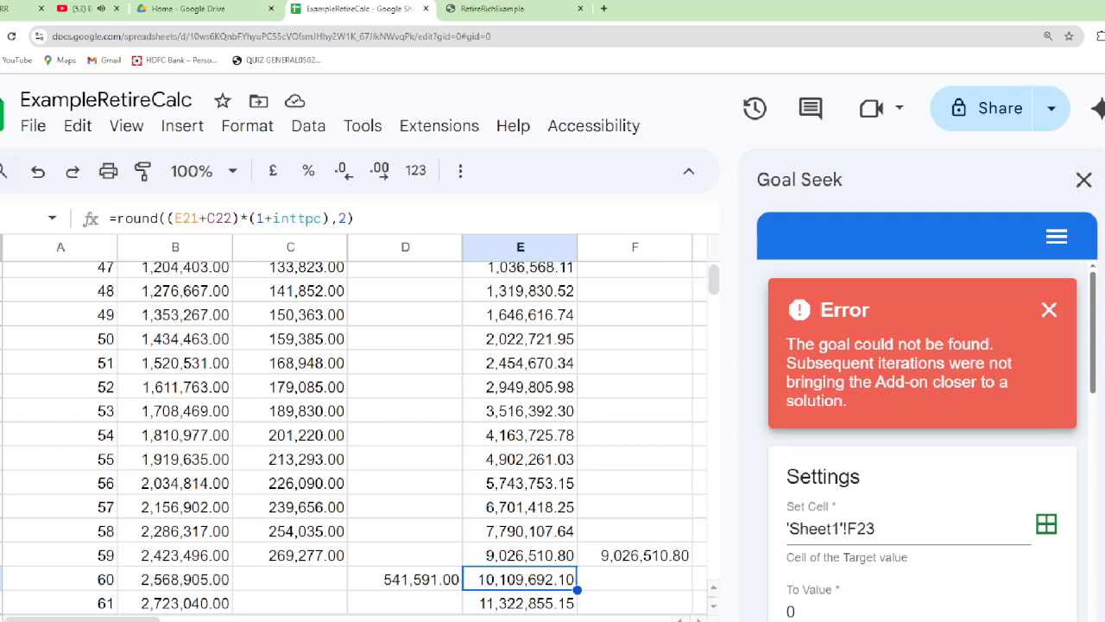
type("=roun")
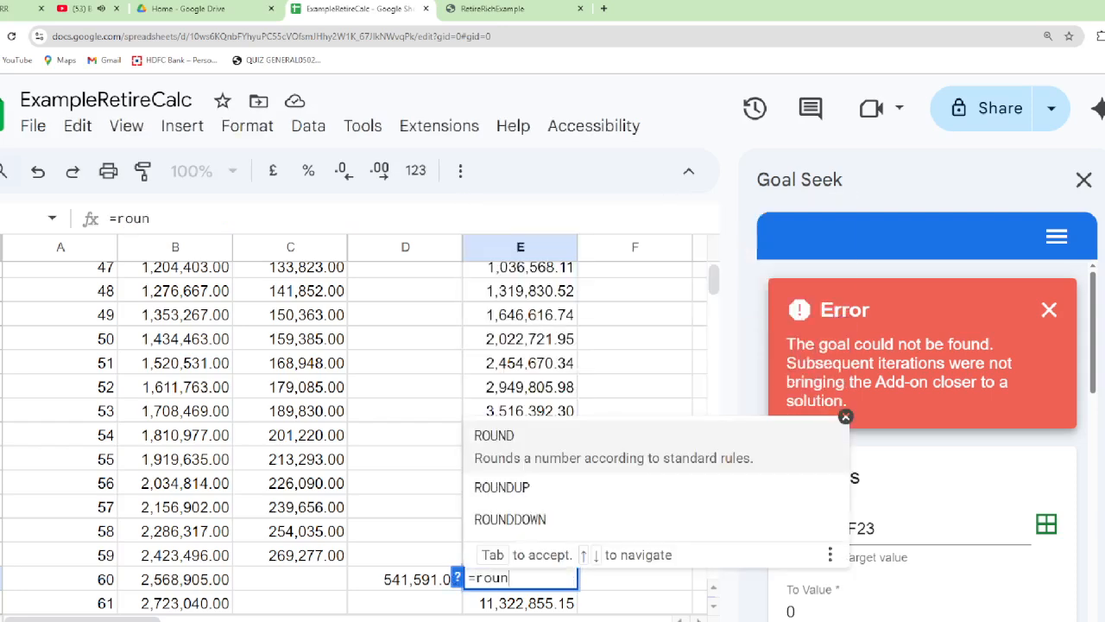
type("d(")
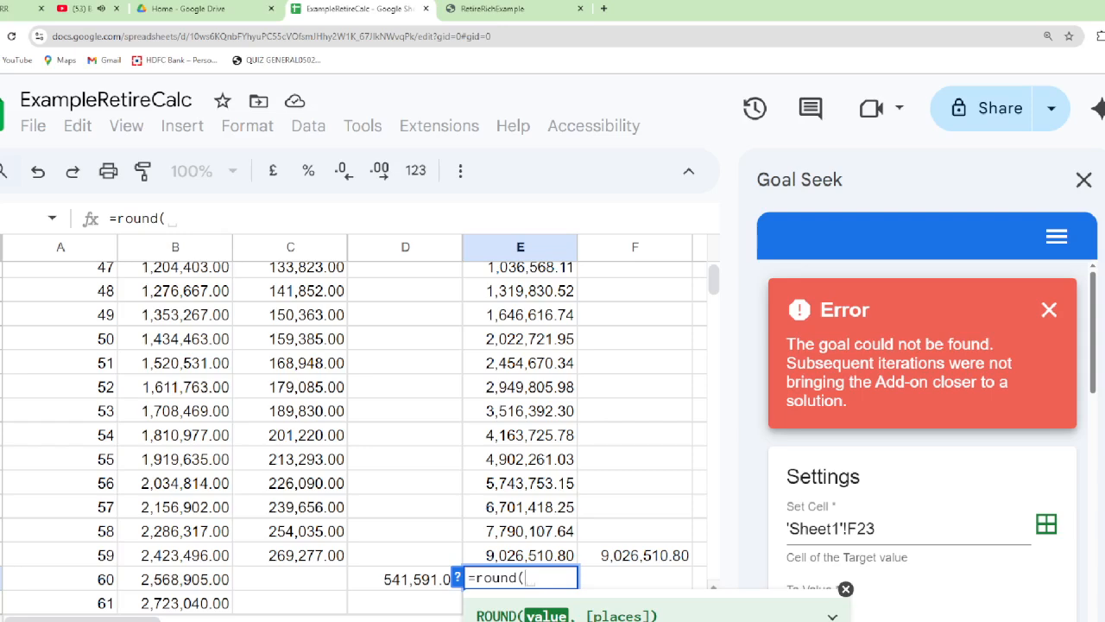
key("Up")
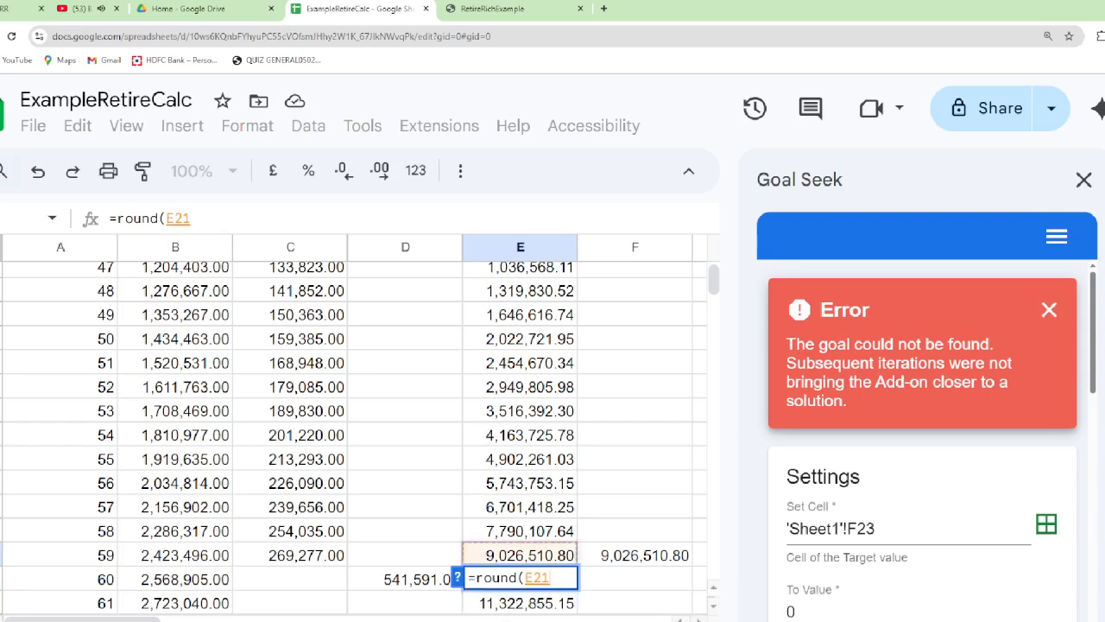
type("*")
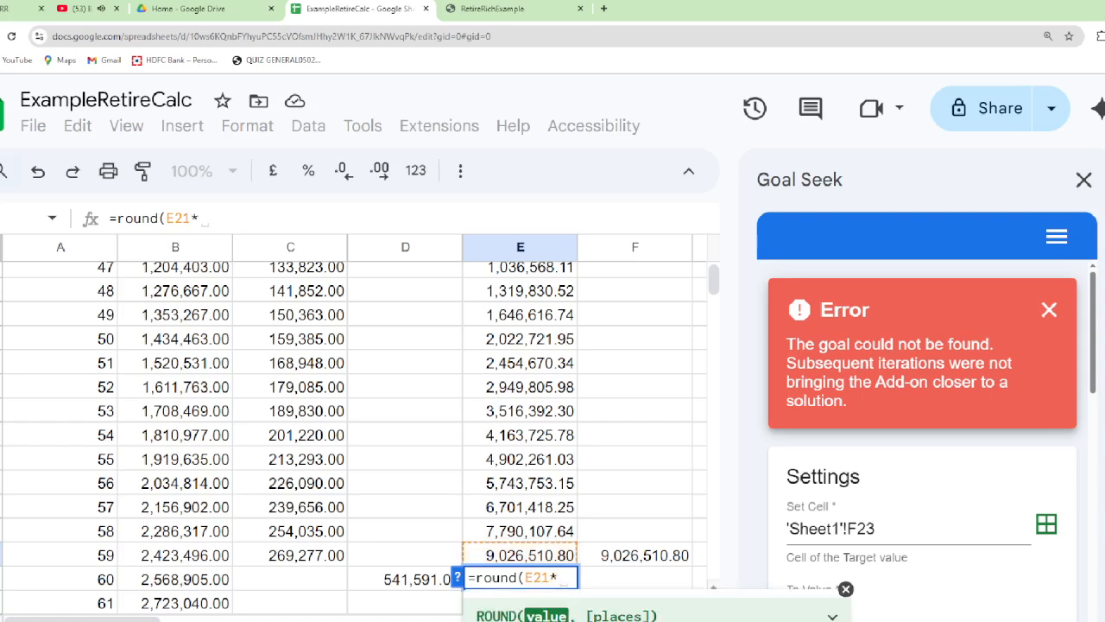
type("(")
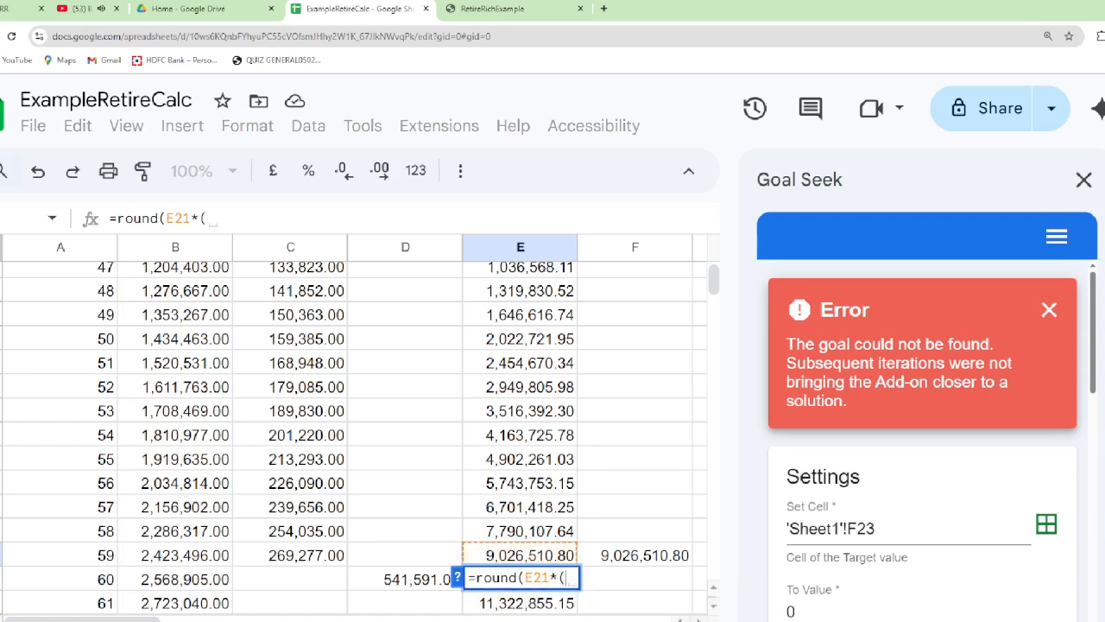
type("1+int")
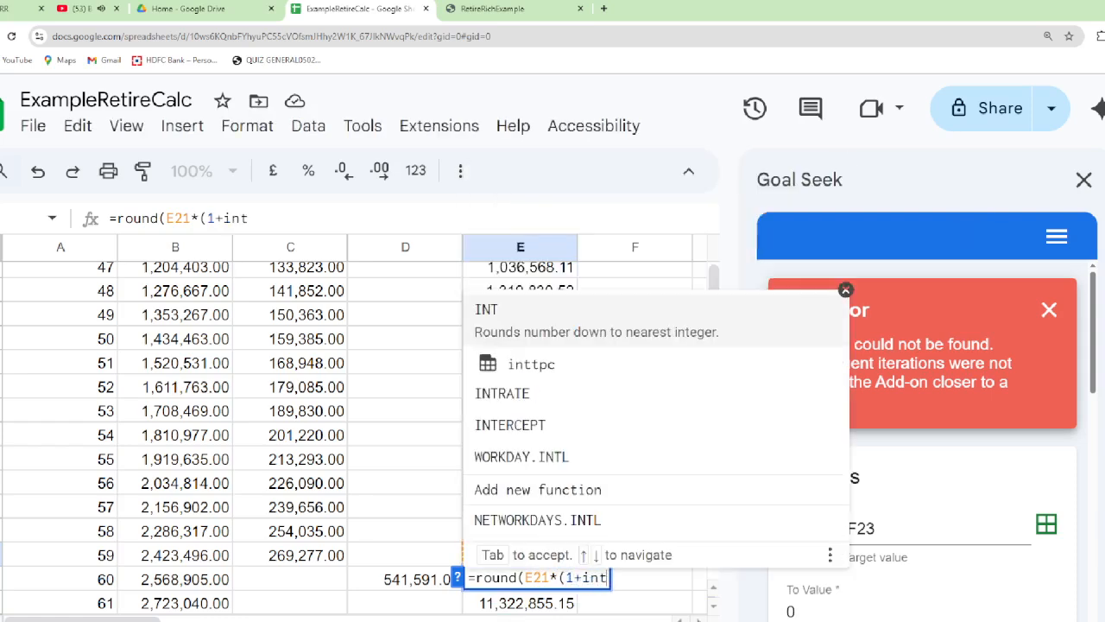
type("tpc")
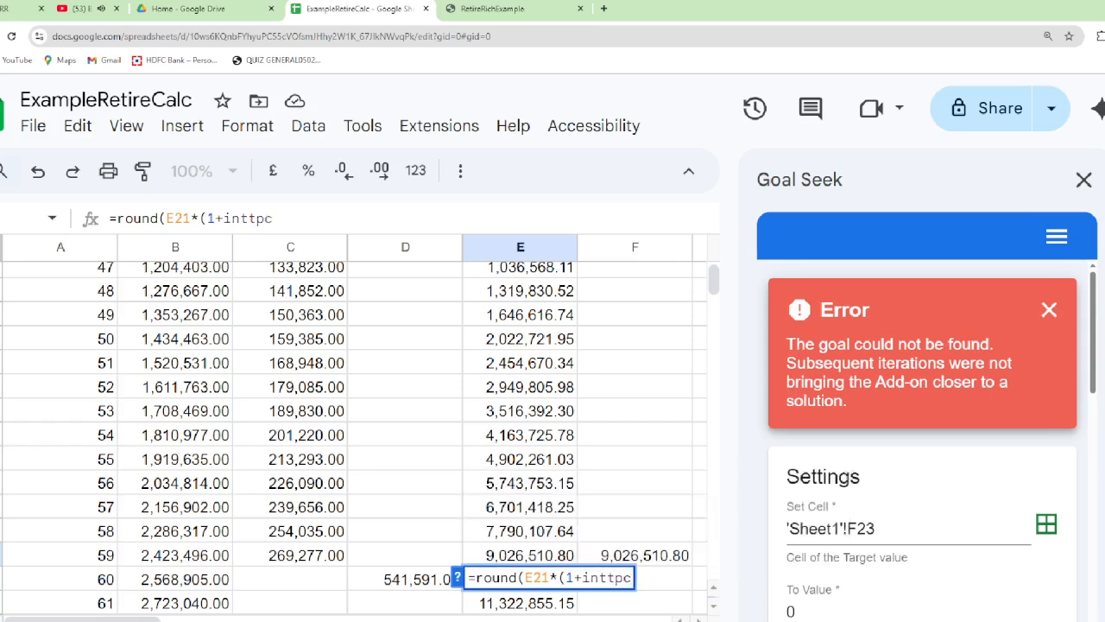
type(")")
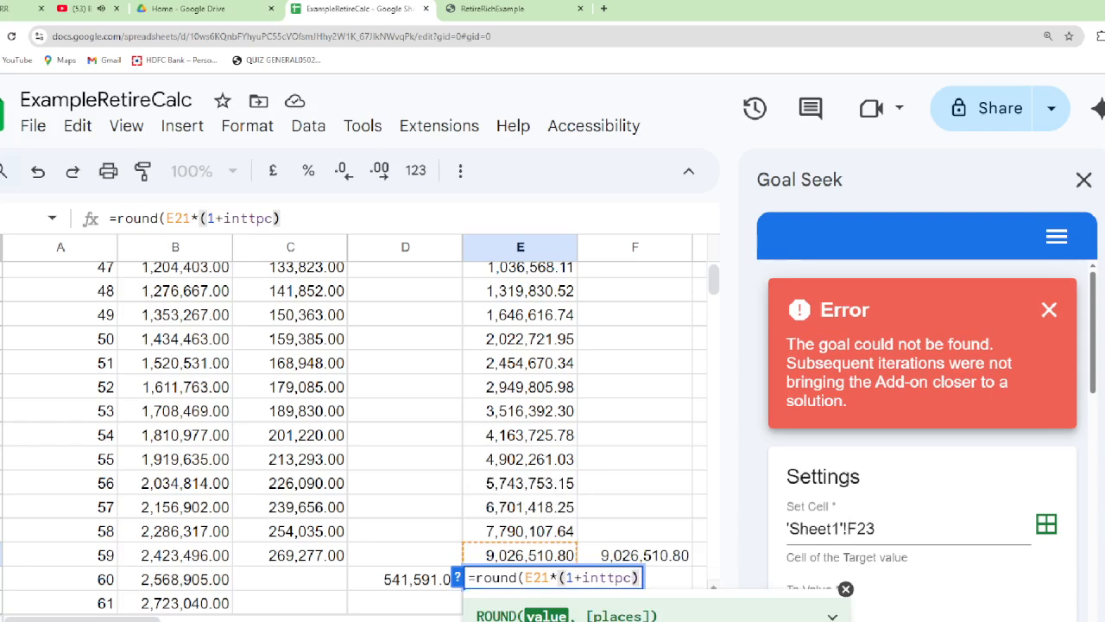
type("-")
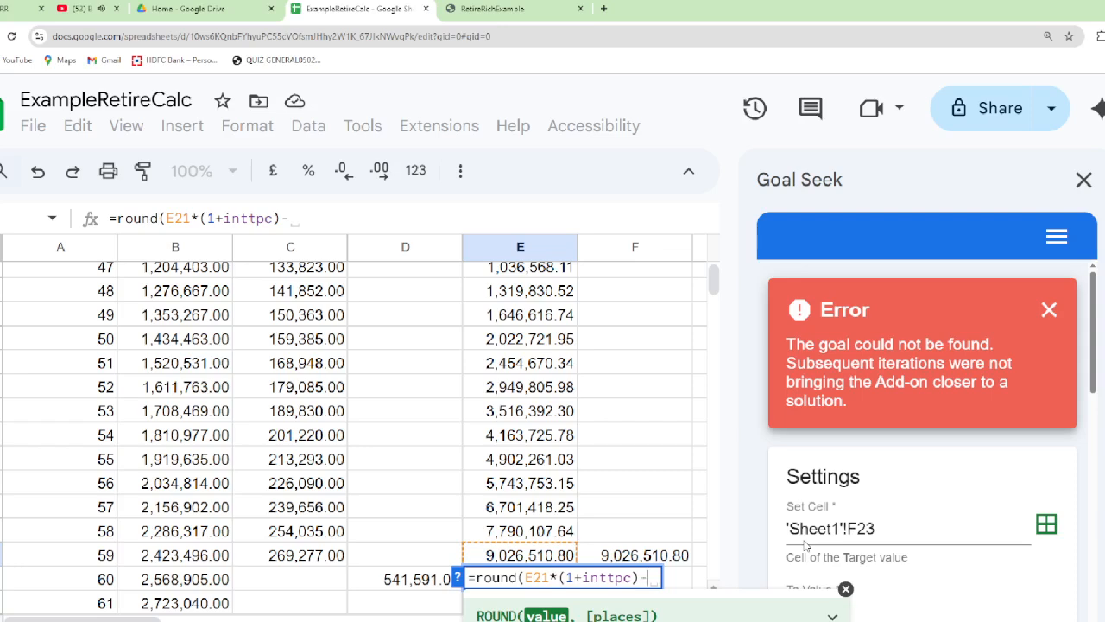
key("Left")
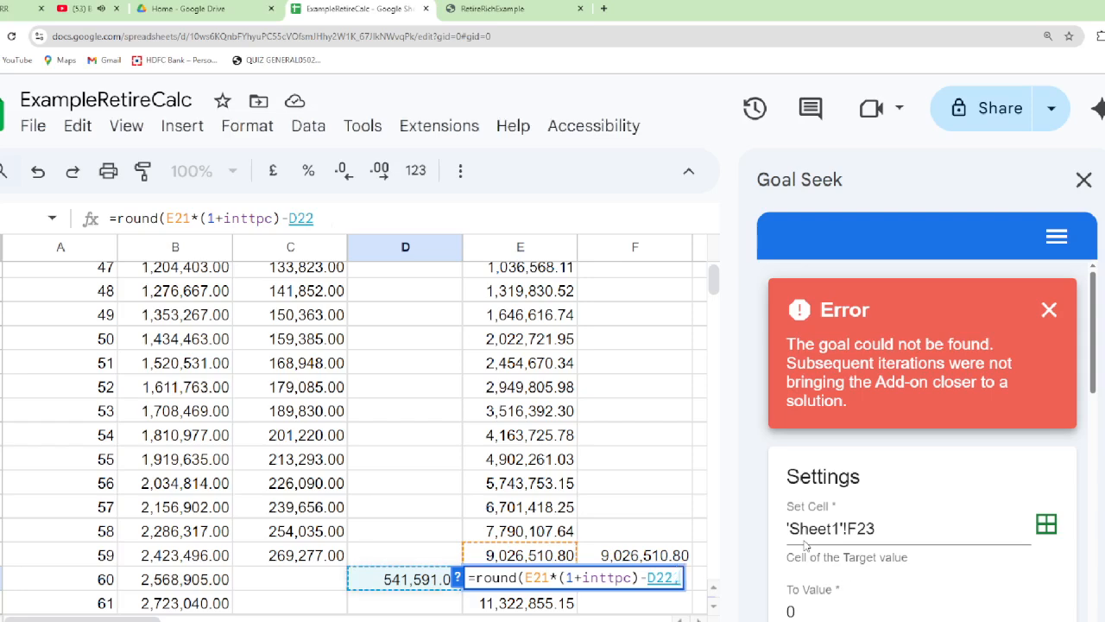
type(",2")
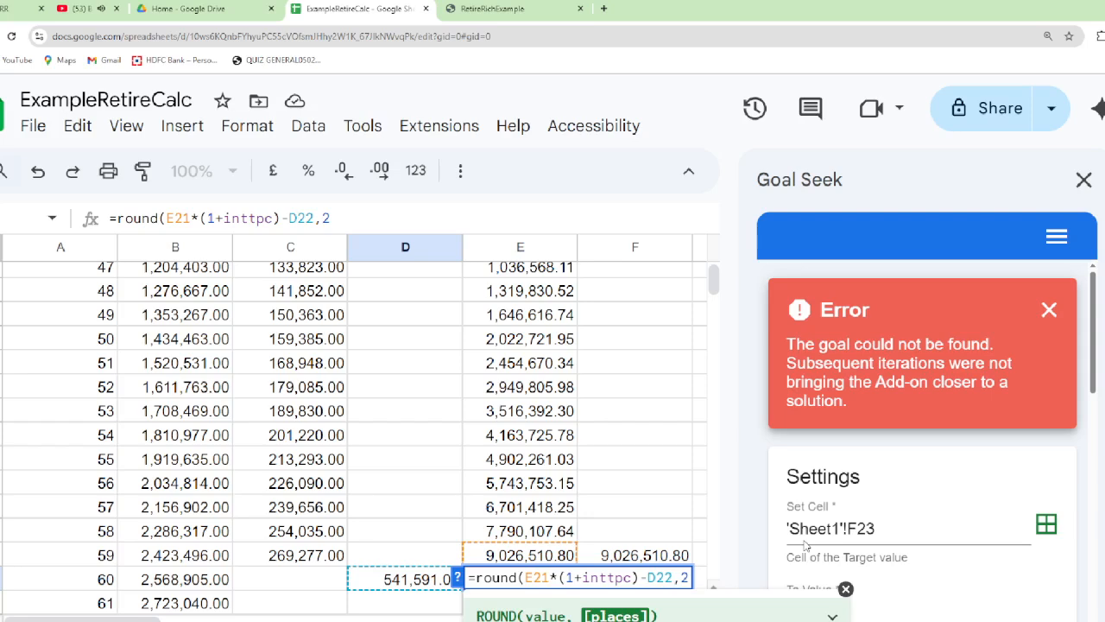
type(")")
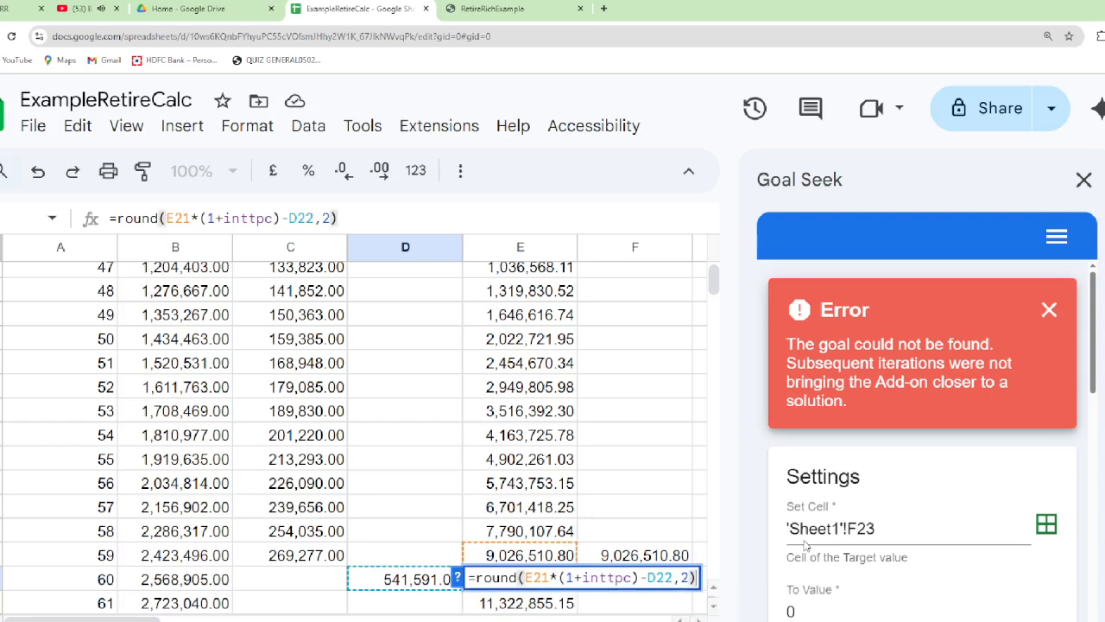
key("Return")
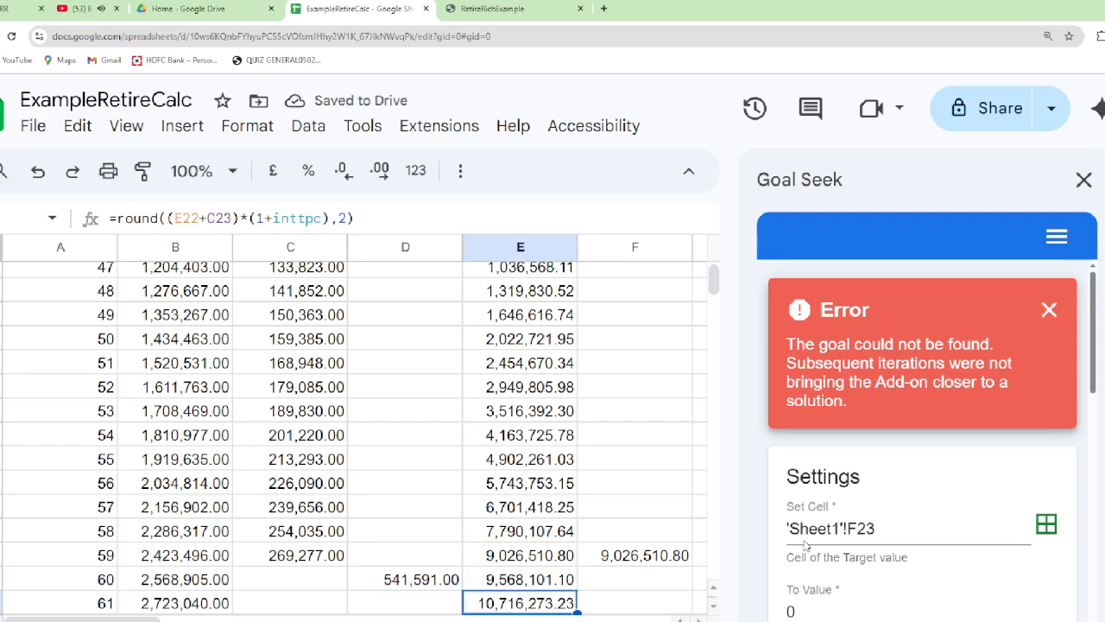
key("Up")
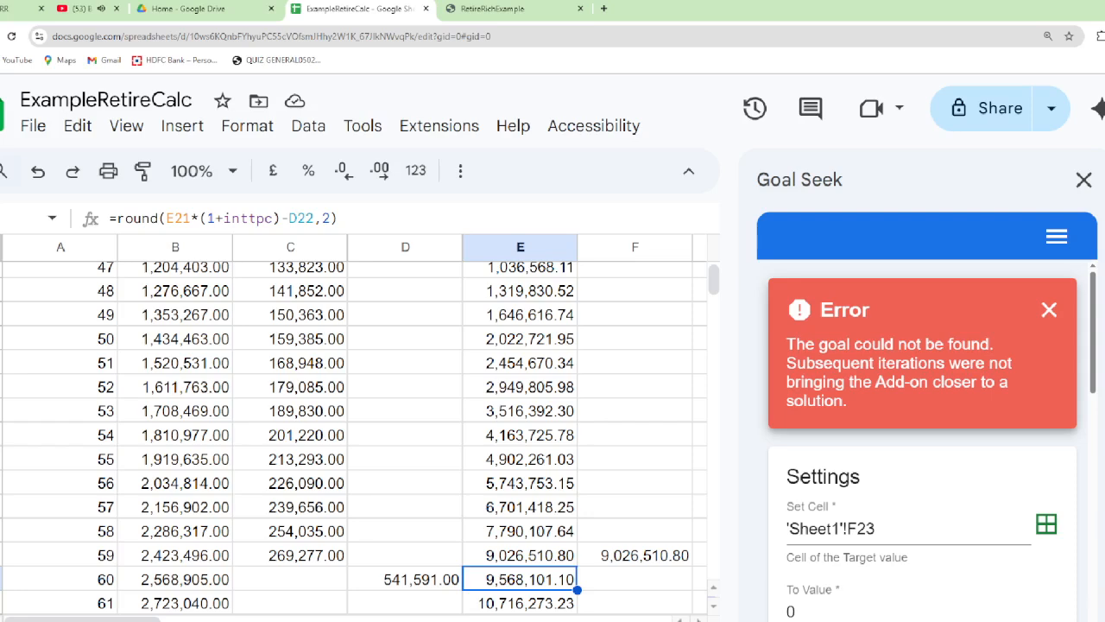
Copy the E22 formula down the Fund value column from age 61 through age 84 in row 46
right_click(830, 620)
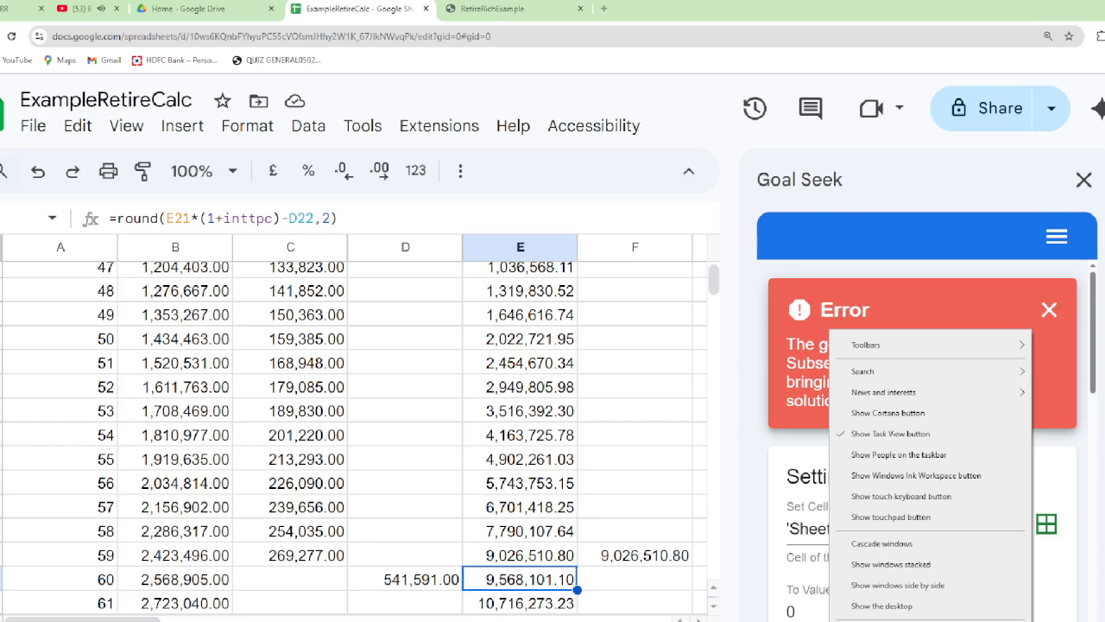
left_click(550, 587)
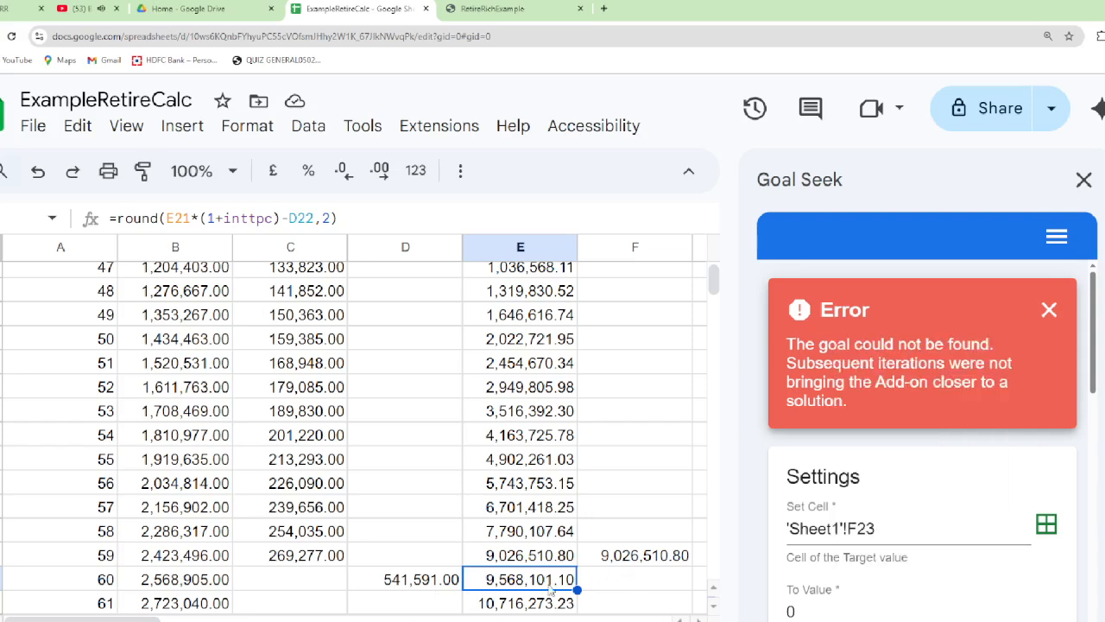
key("ctrl+c")
key("Down")
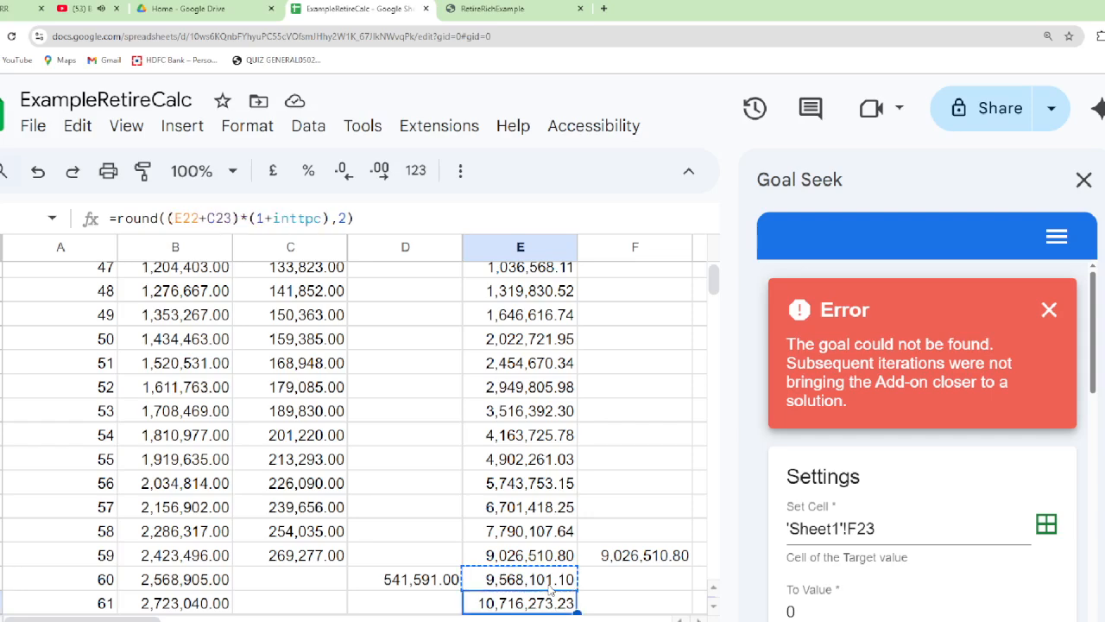
key("ctrl+shift+Down")
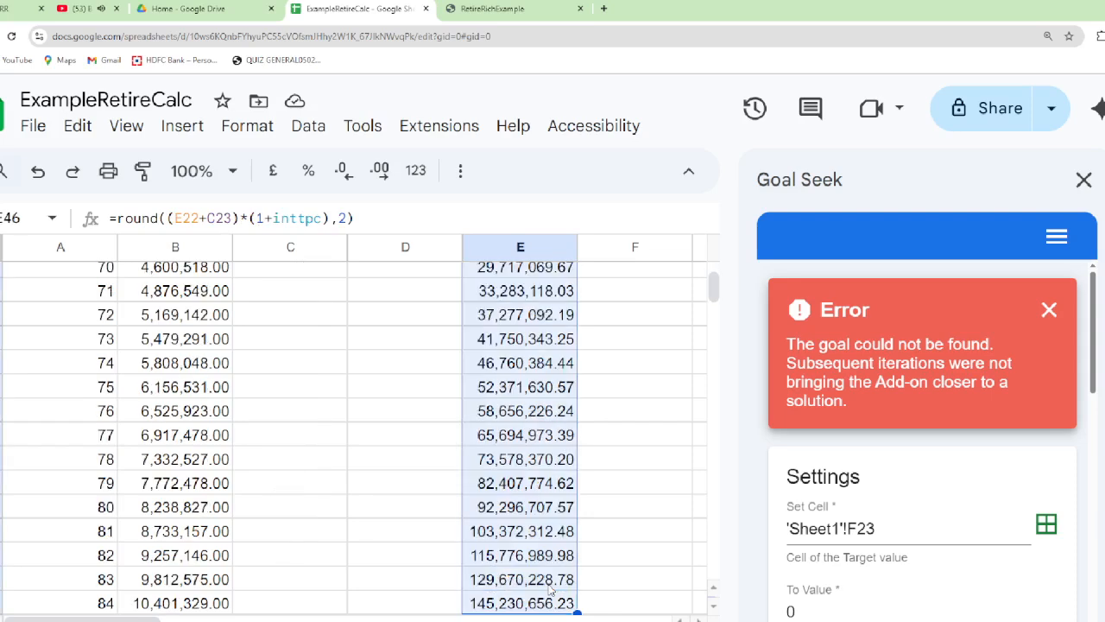
key("ctrl+v")
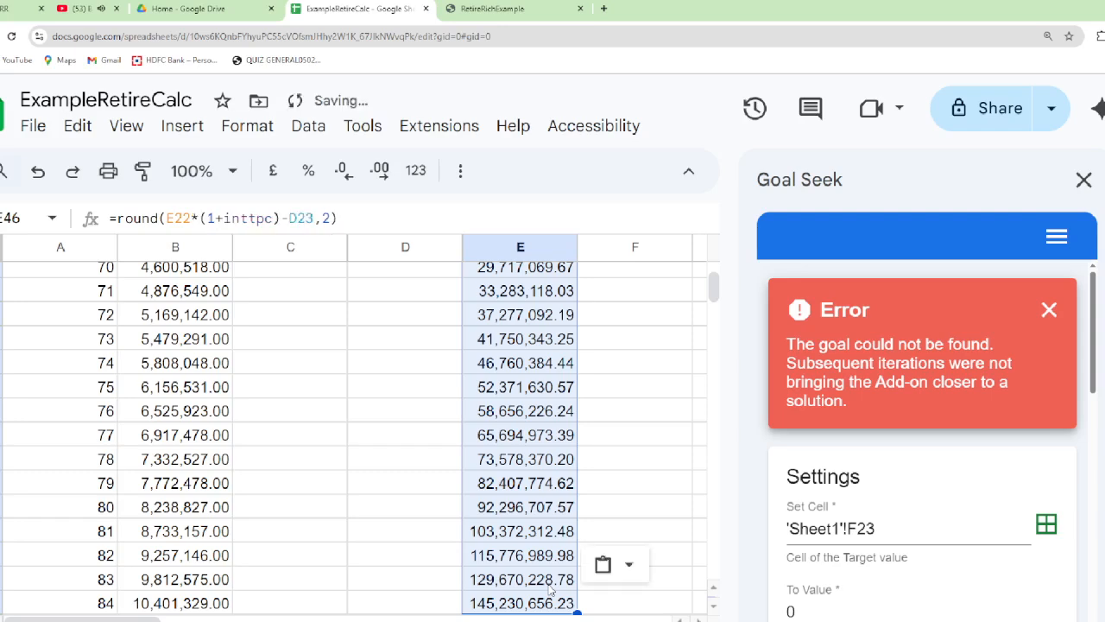
Check the age 60 Fund value and SWP formulas in cells E22 and D22
key("Up")
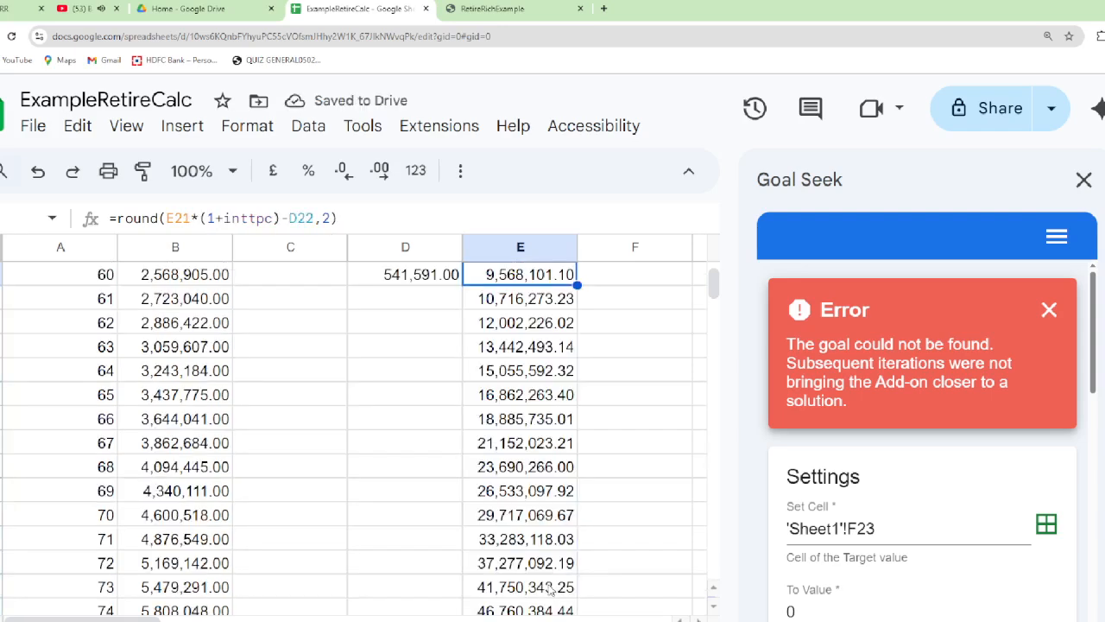
key("Down")
key("Left")
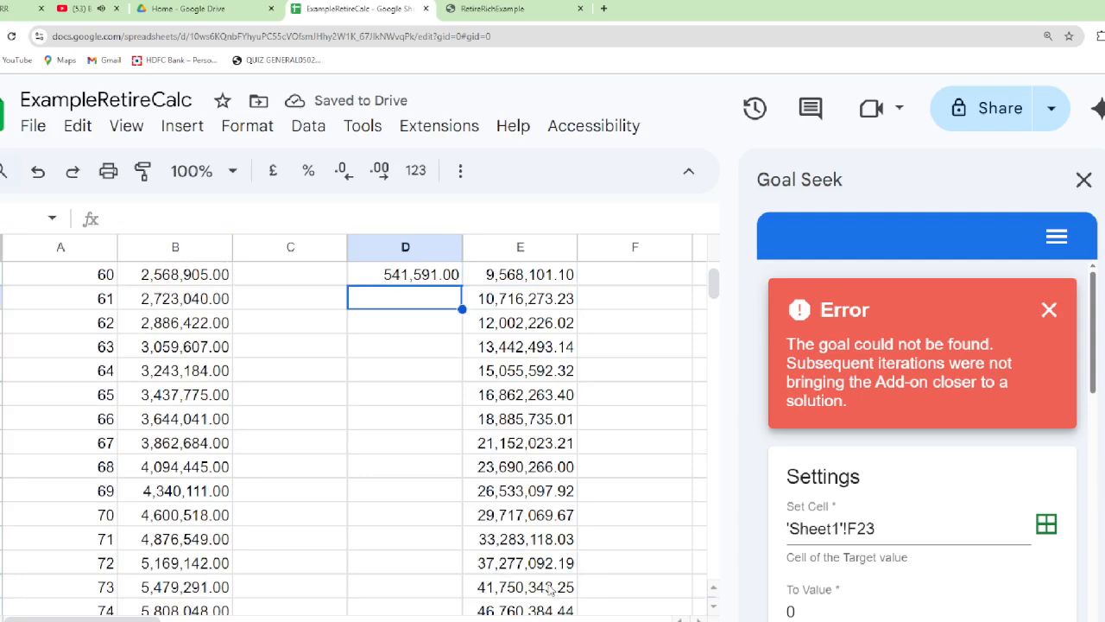
key("Up")
key("Down")
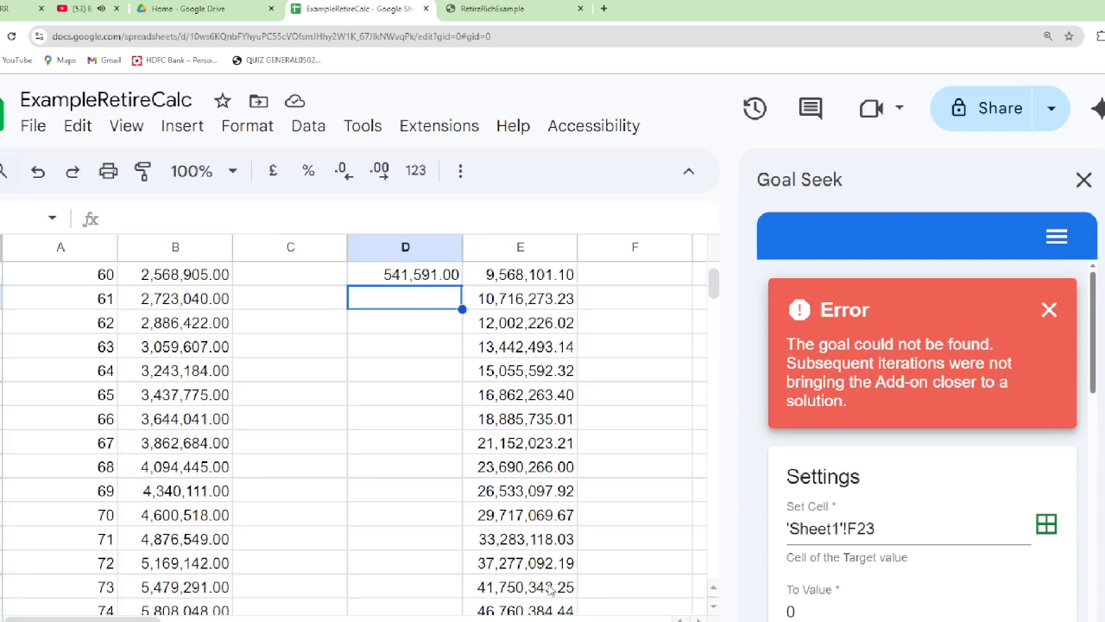
key("Up")
key("Up")
key("Up")
key("Up")
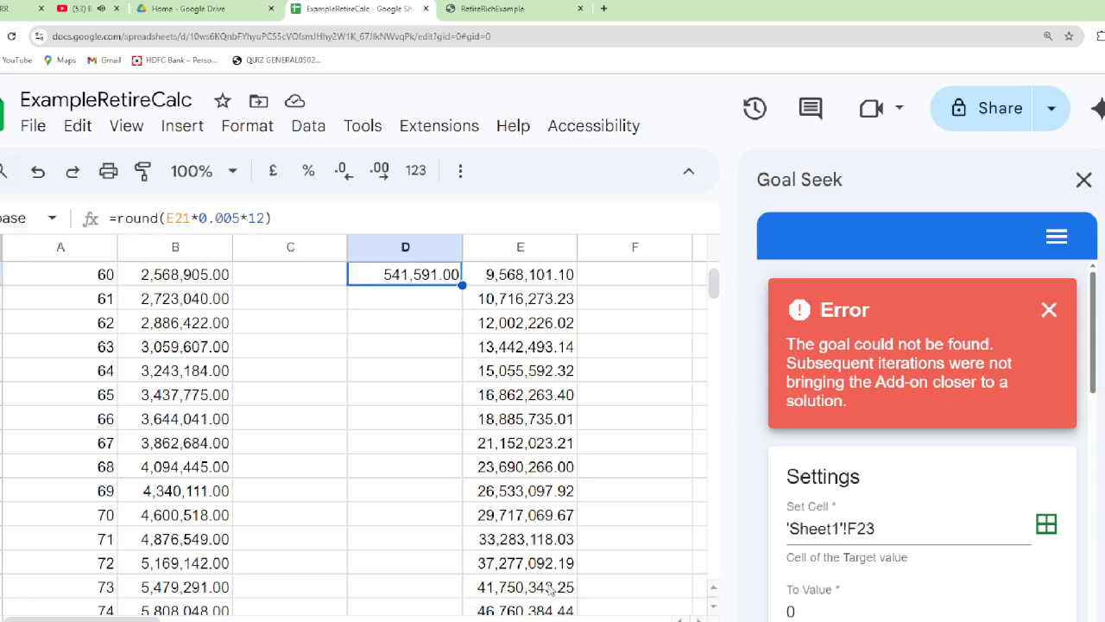
key("Down")
key("Down")
key("Down")
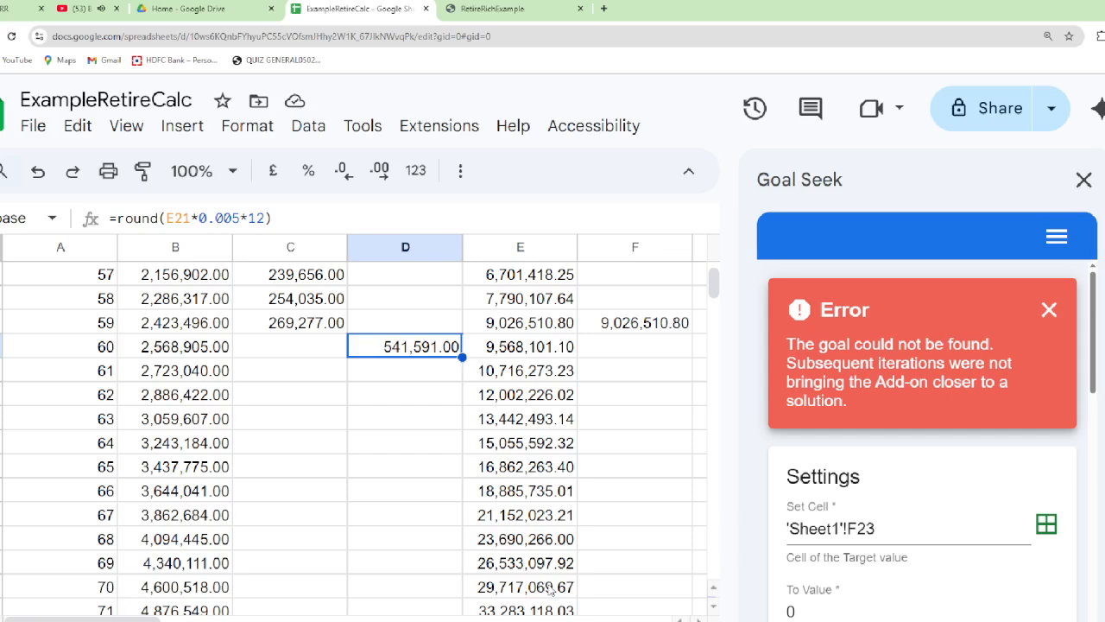
Start the age 61 SWP formula in D23 as =round(swpbase*pow(1+swppc, using the named ranges swpbase and swppc
key("Down")
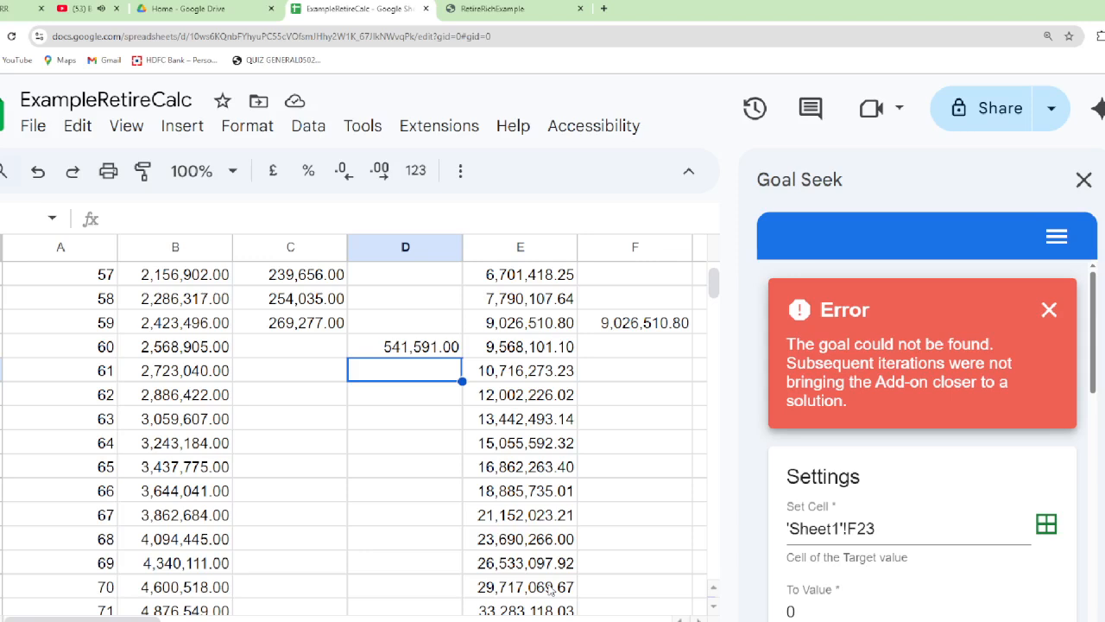
type("=")
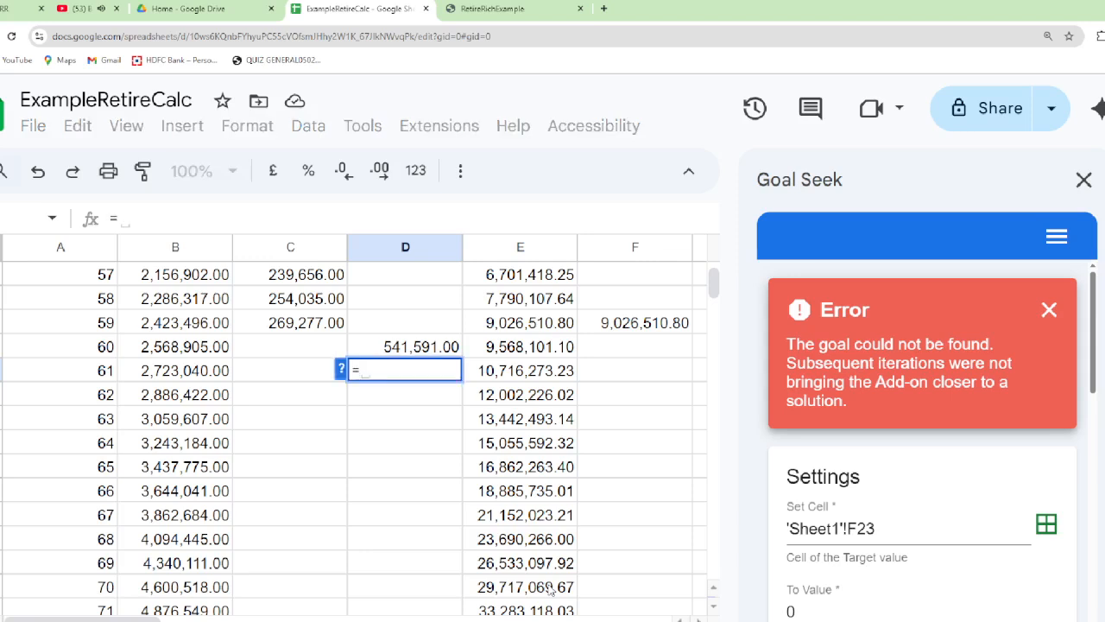
type("round")
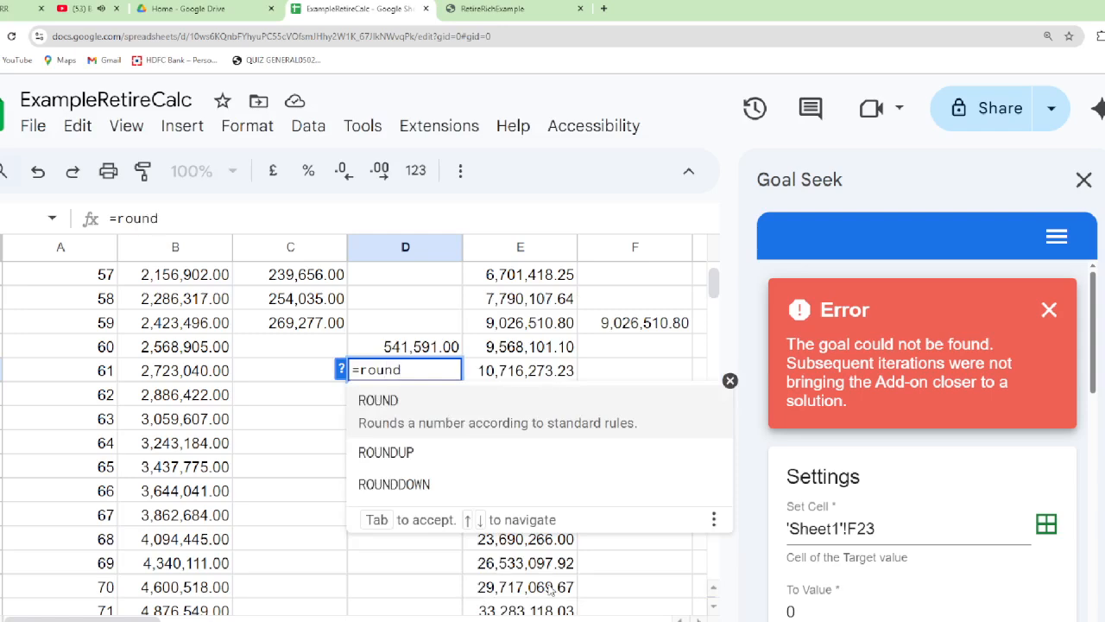
type("(")
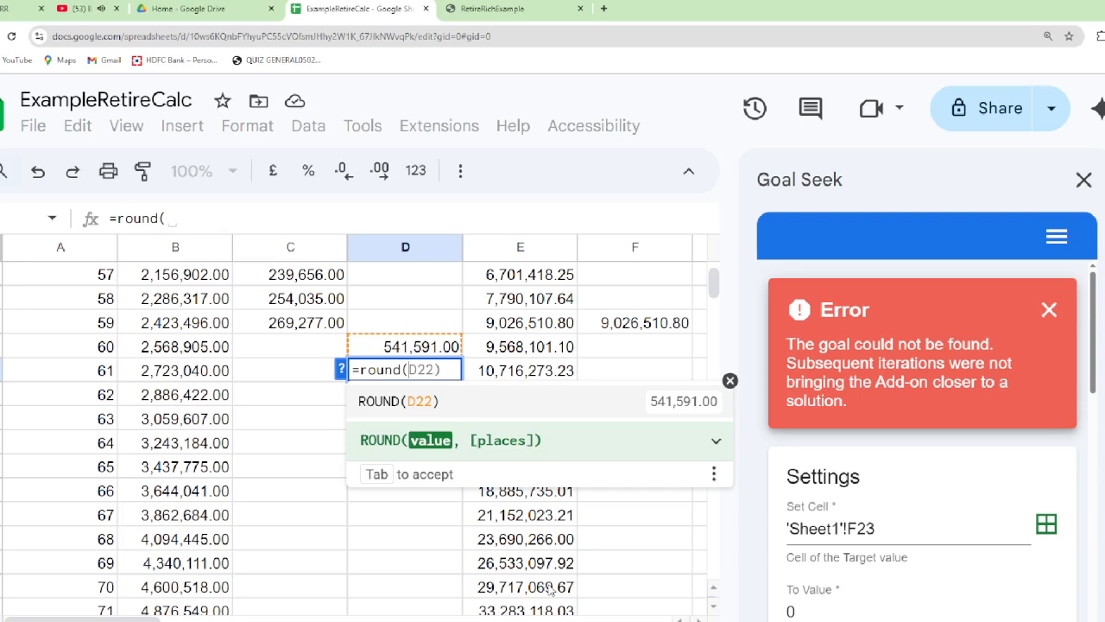
type("s")
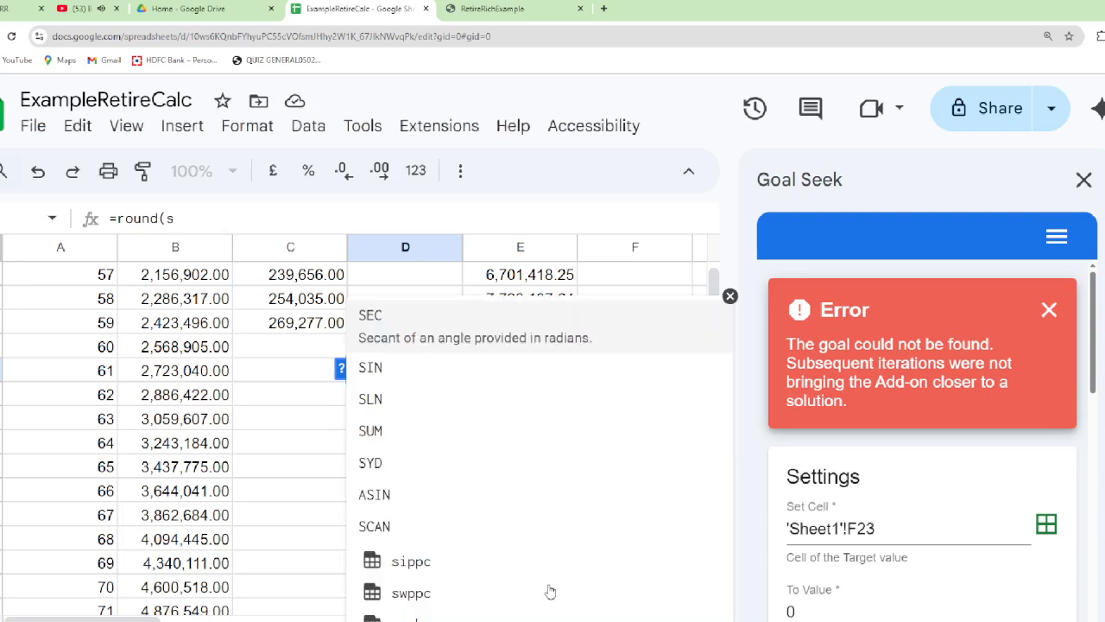
type("wp")
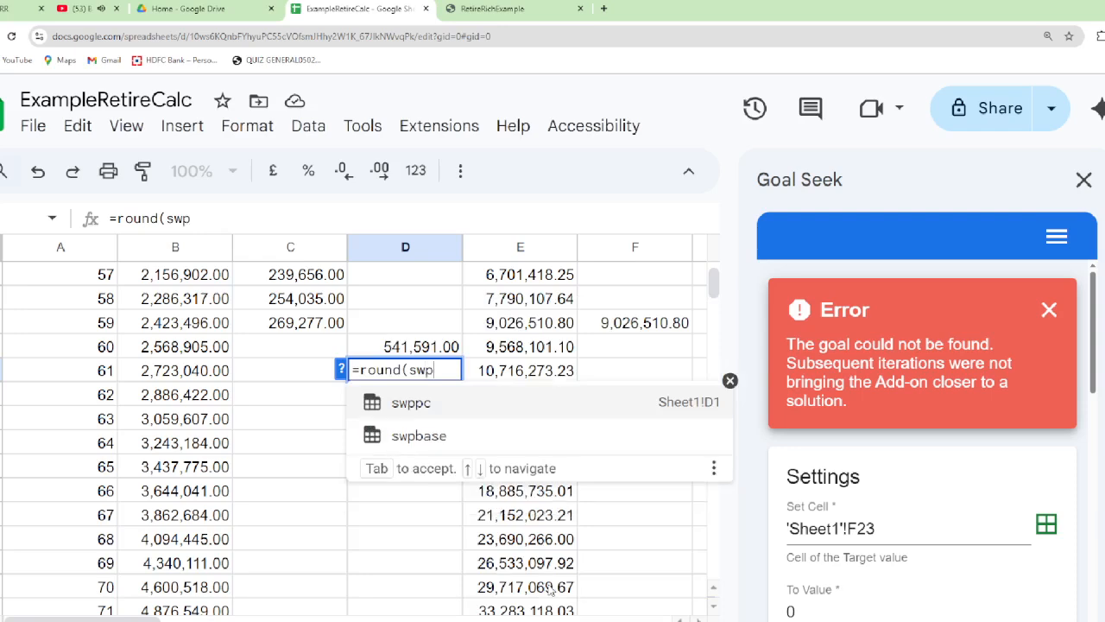
key("Down")
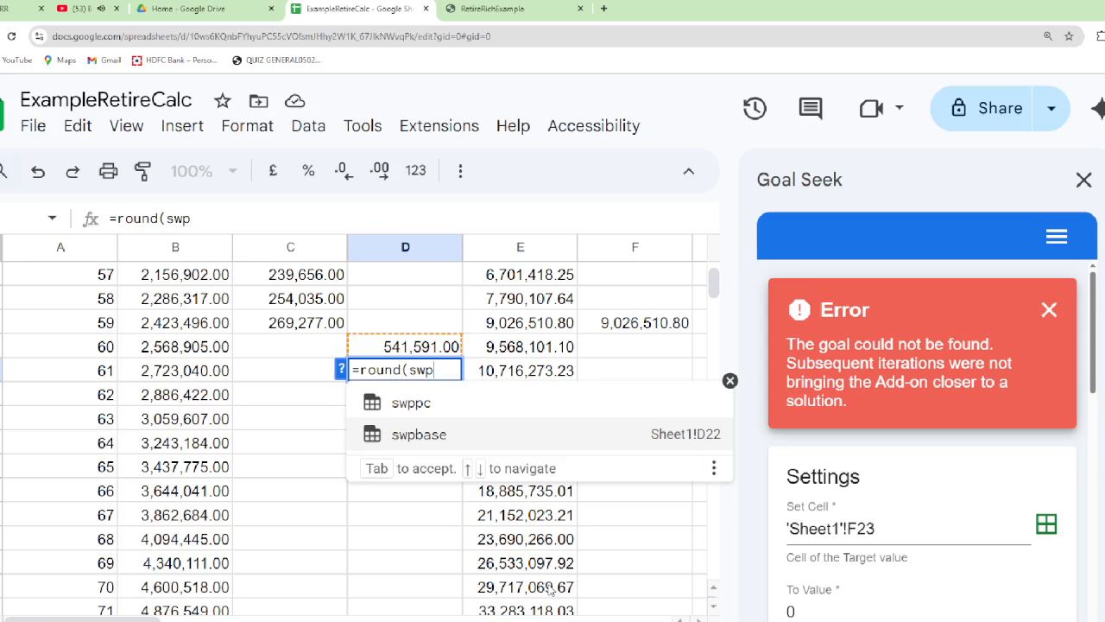
key("Tab")
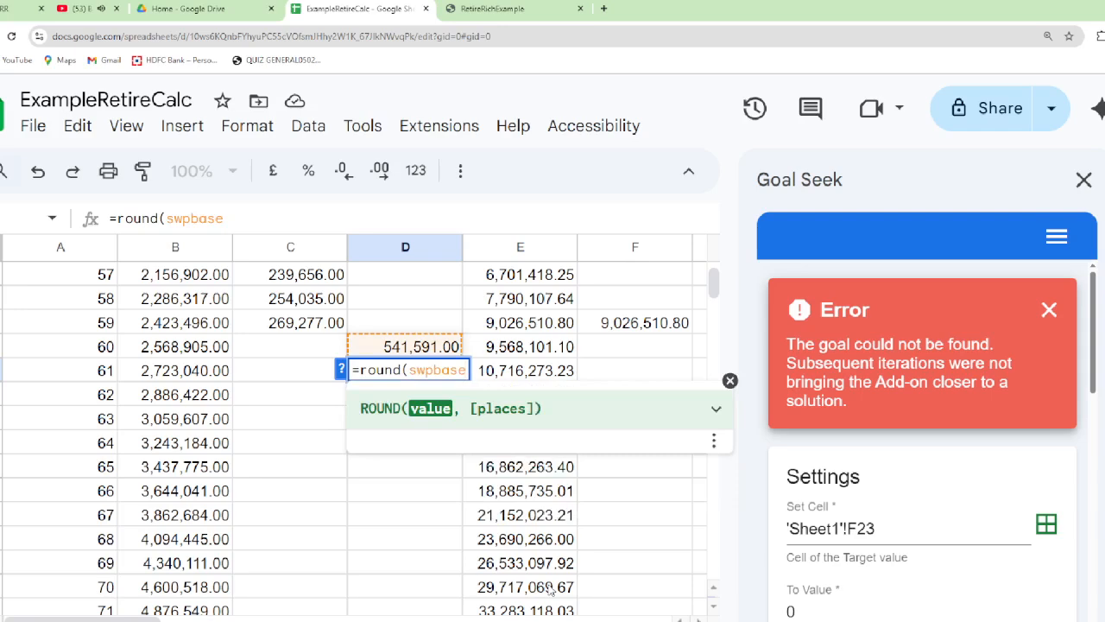
type("*po")
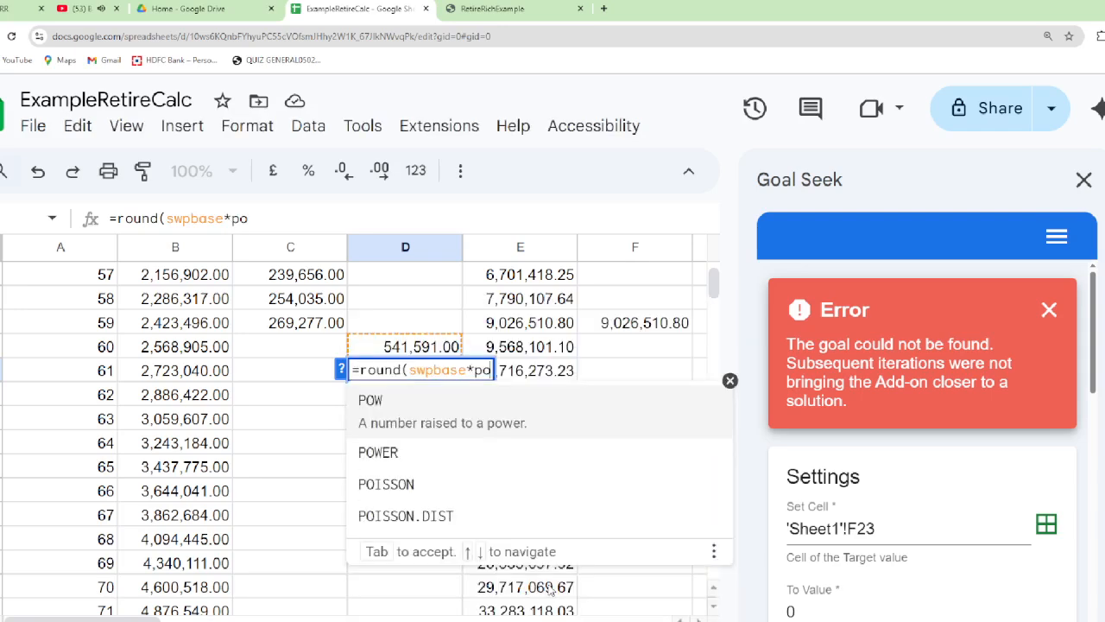
type("w(")
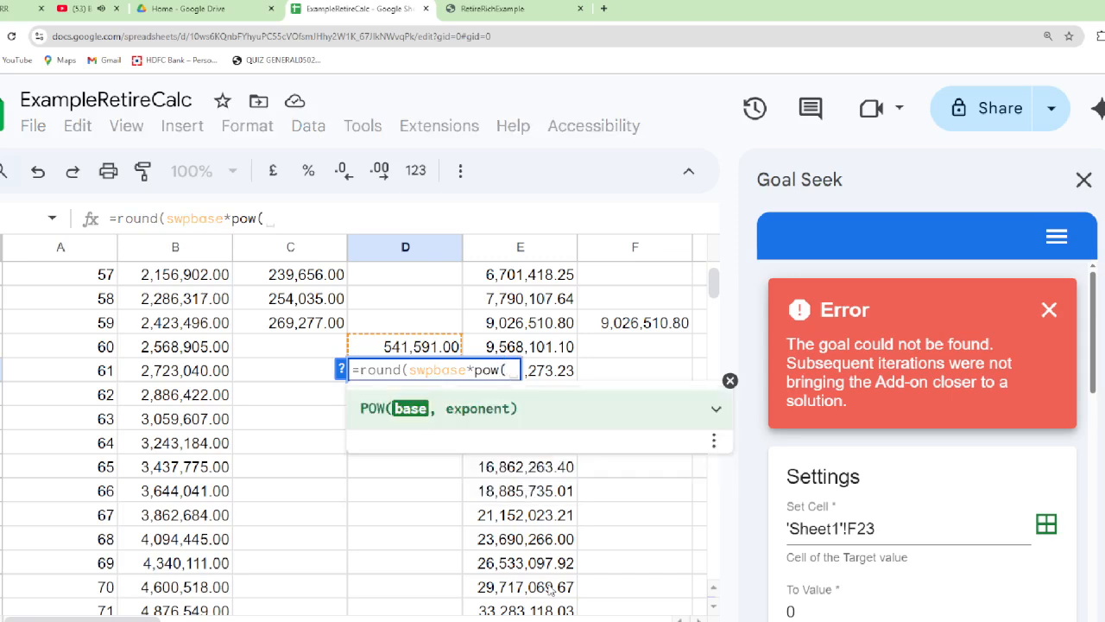
type("1+swp")
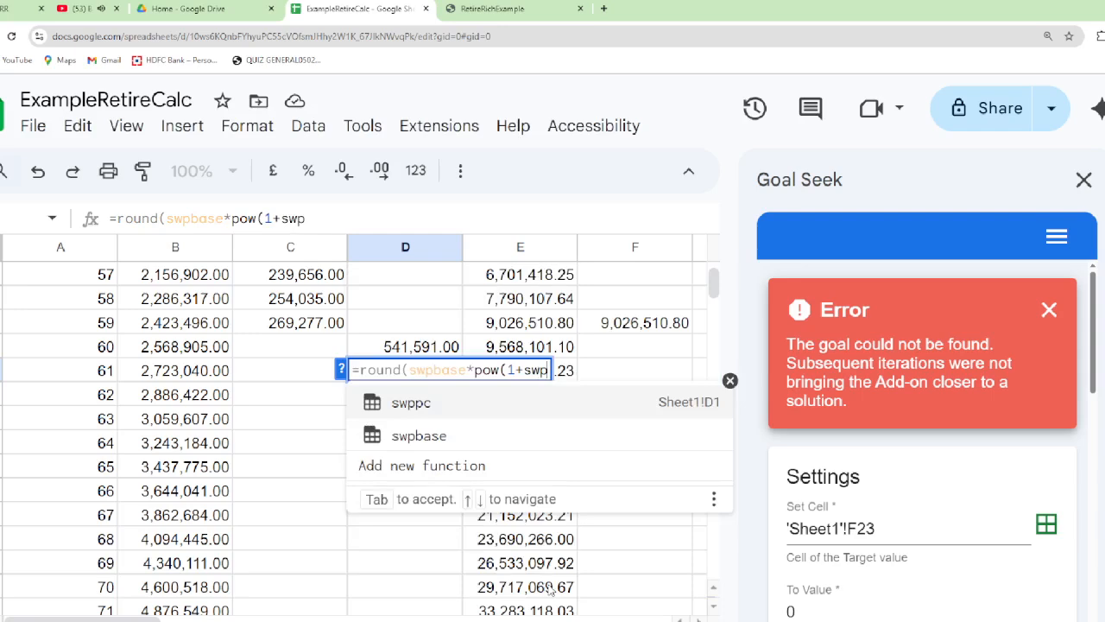
key("Tab")
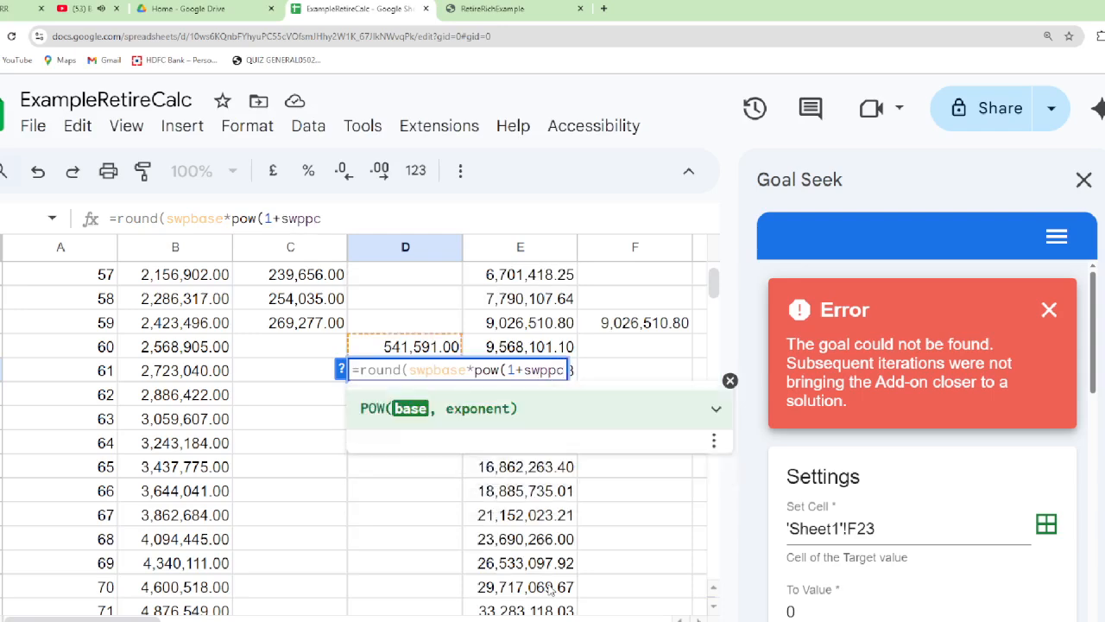
Complete the D23 formula with exponent curage-retrage and 0 decimal places, giving =round(swpbase*pow(1+swppc,curage-retrage),0)
type(",")
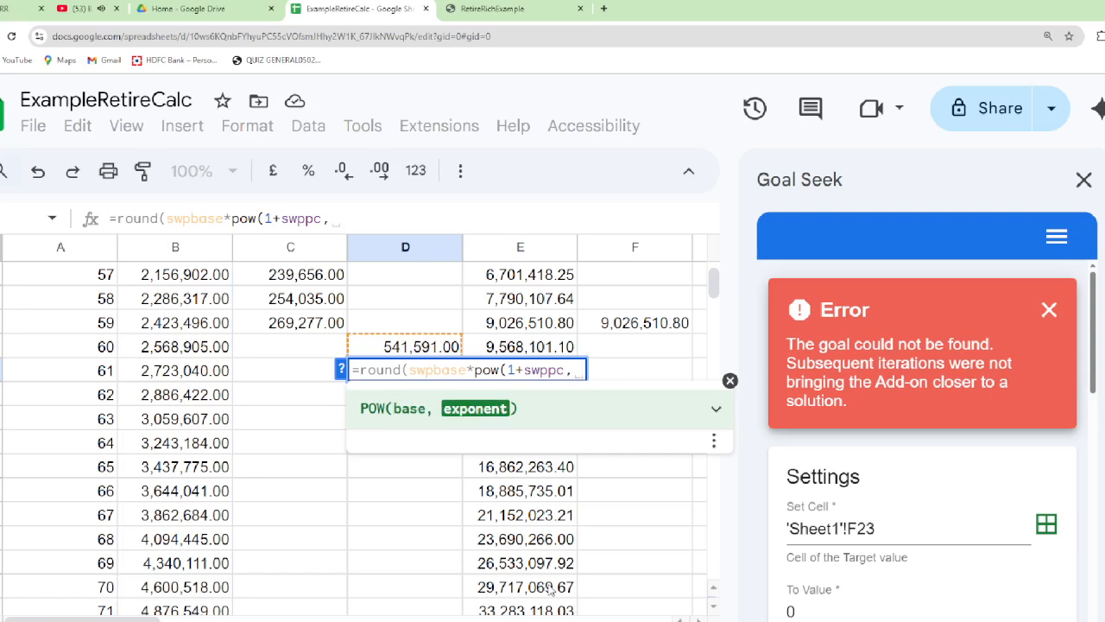
type("cur")
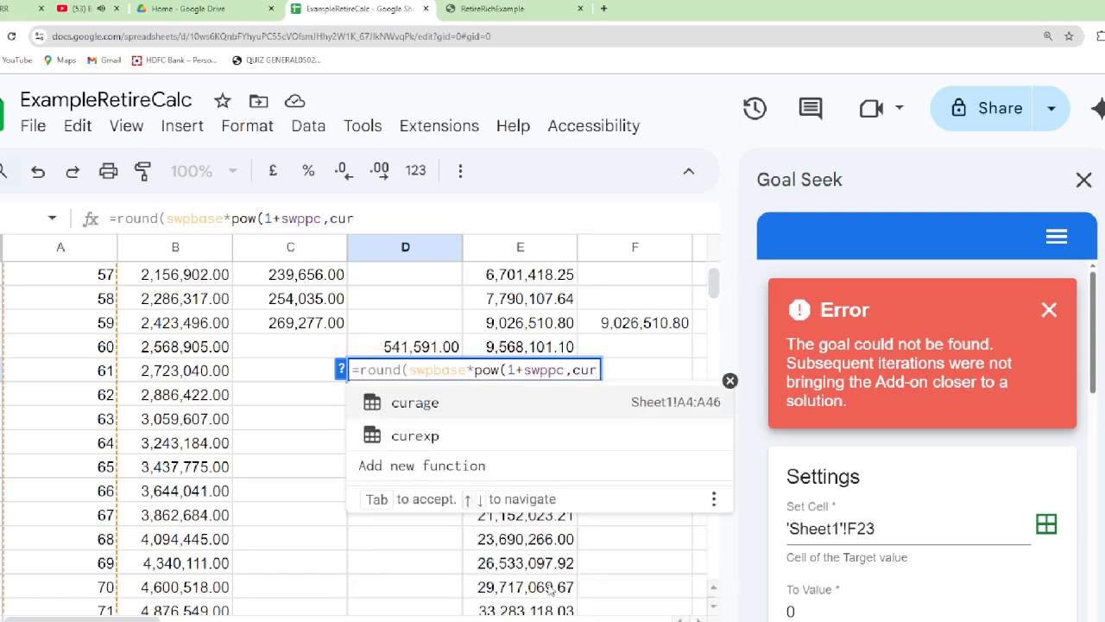
key("Tab")
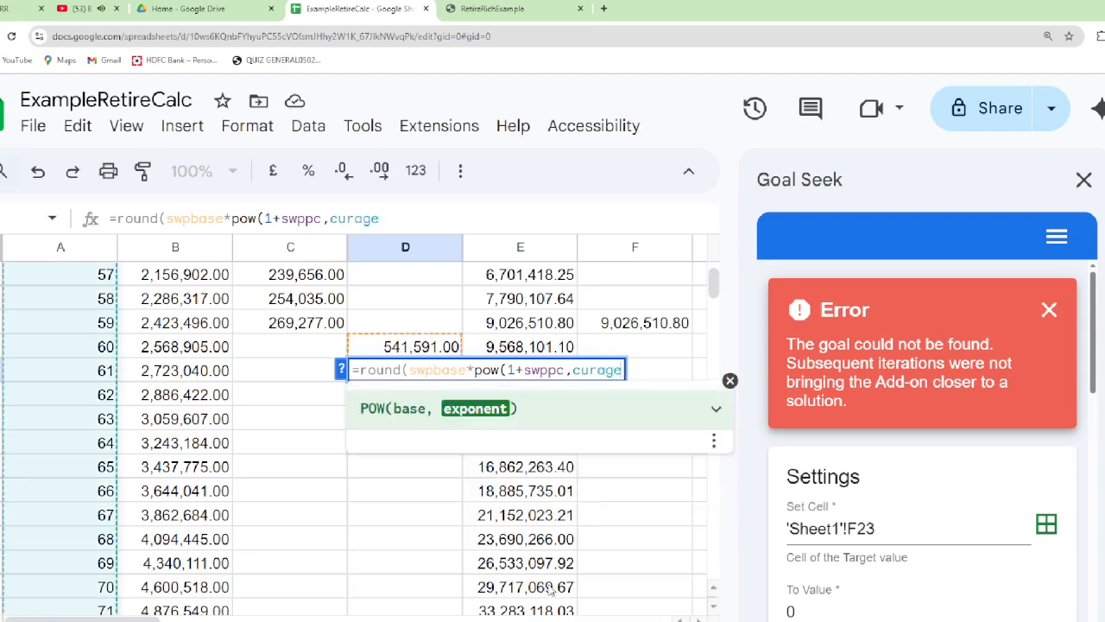
type("-")
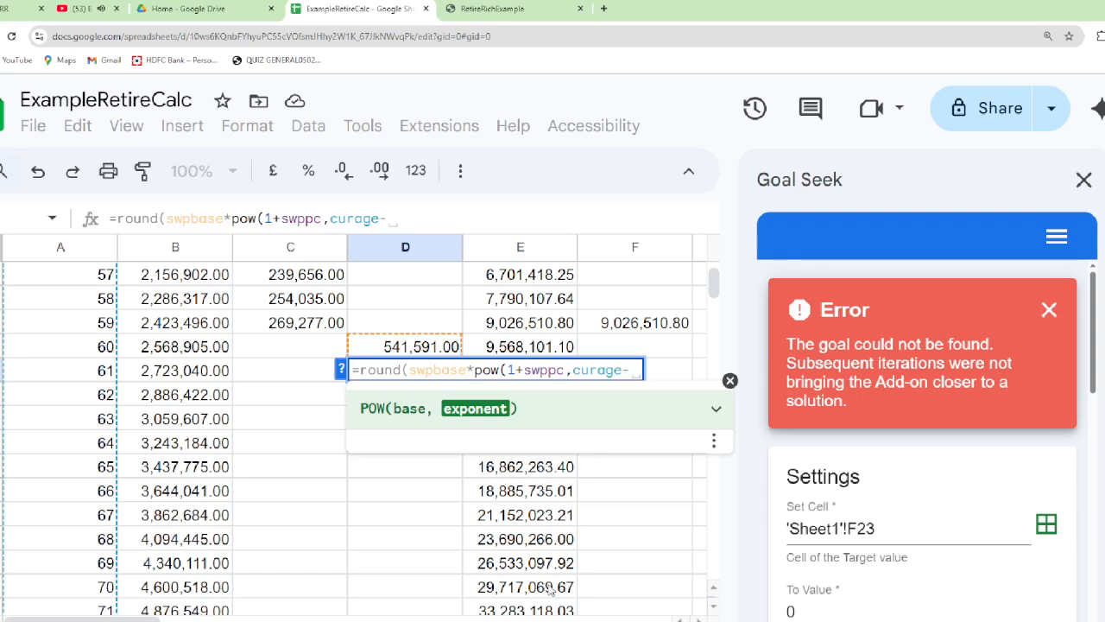
type("ag")
key("BackSpace")
key("BackSpace")
type("re")
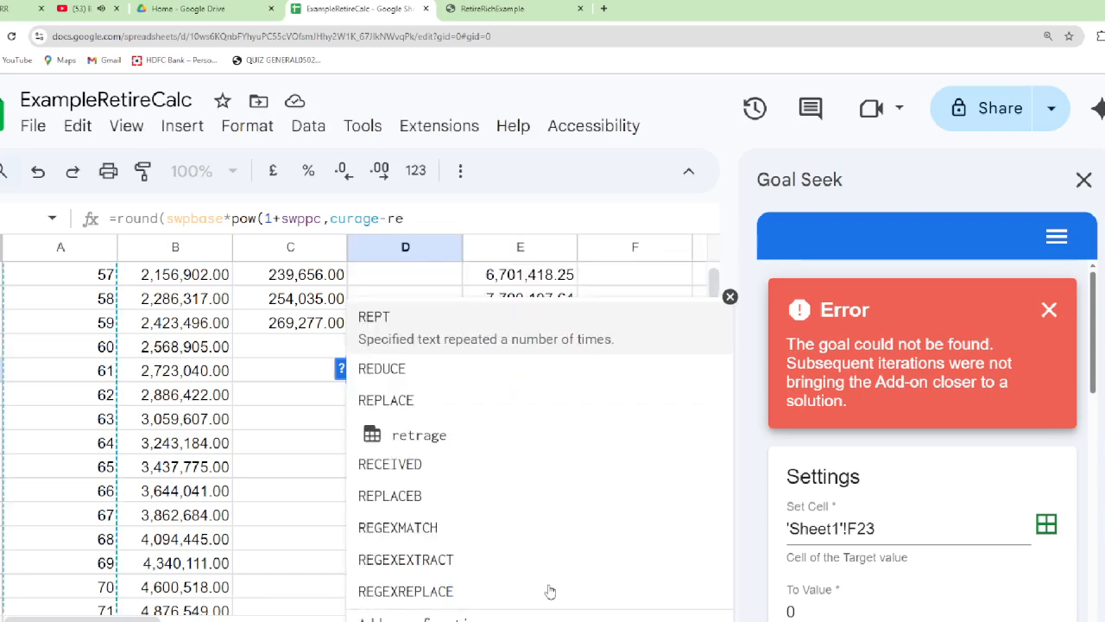
type("t")
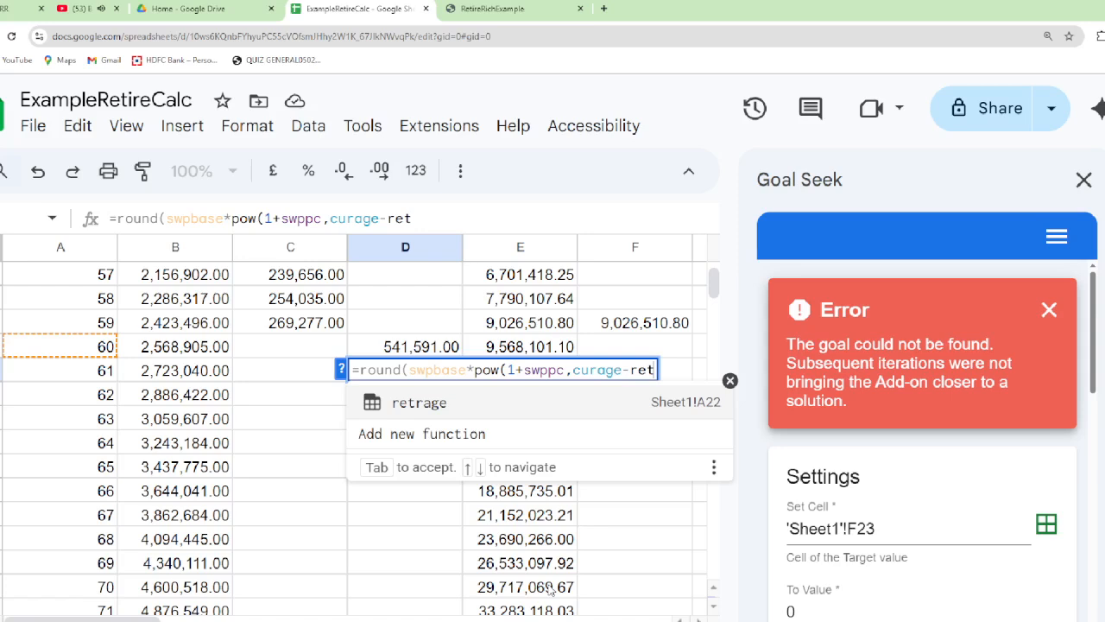
key("Down")
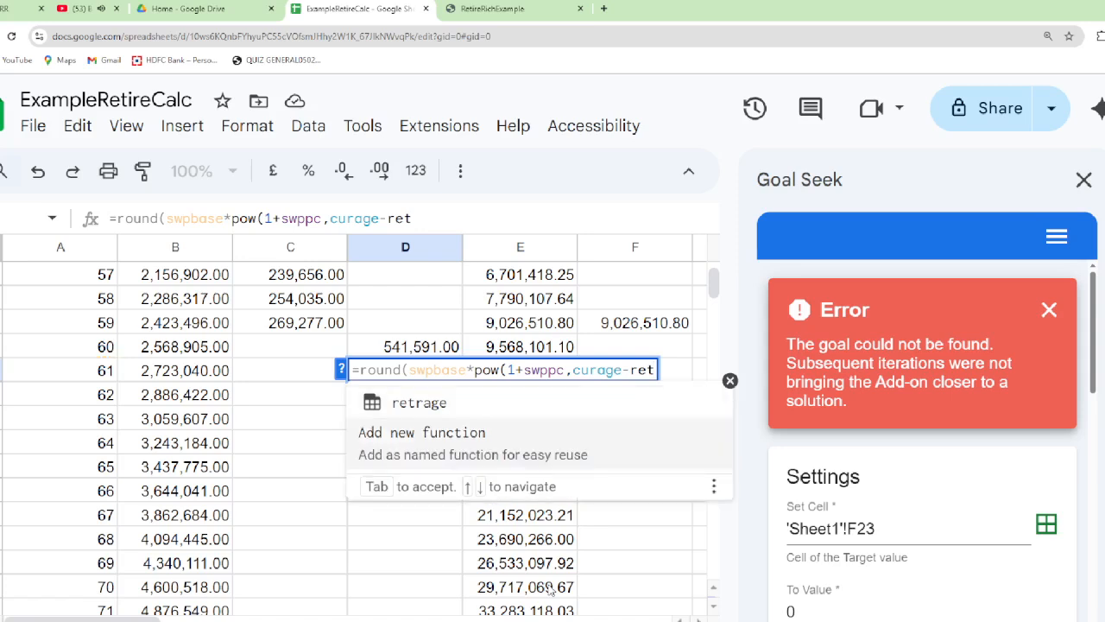
key("Up")
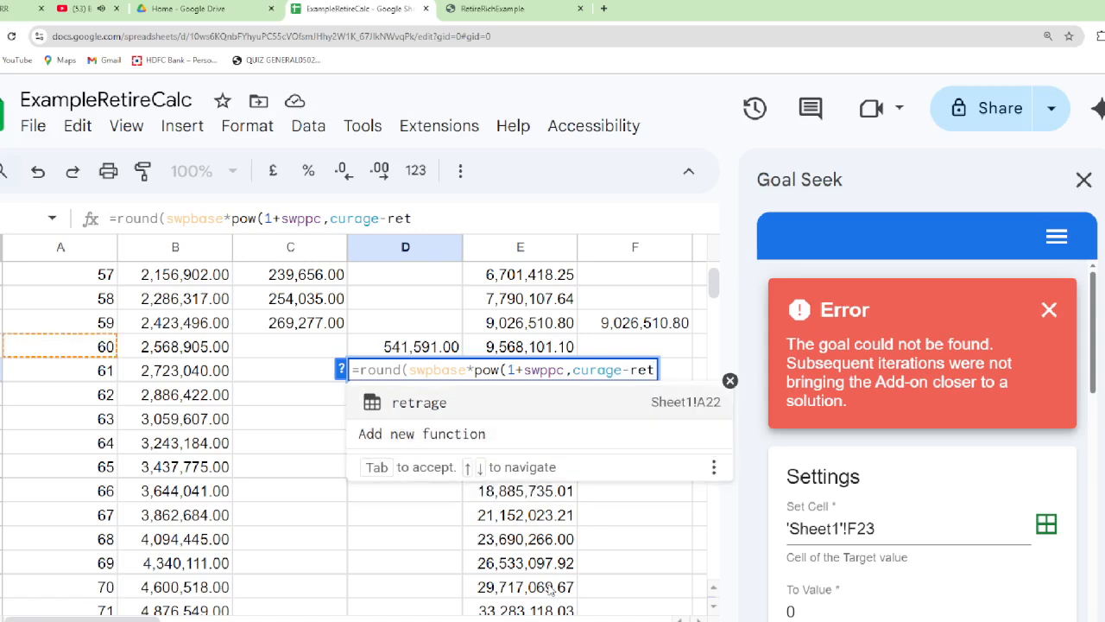
key("Tab")
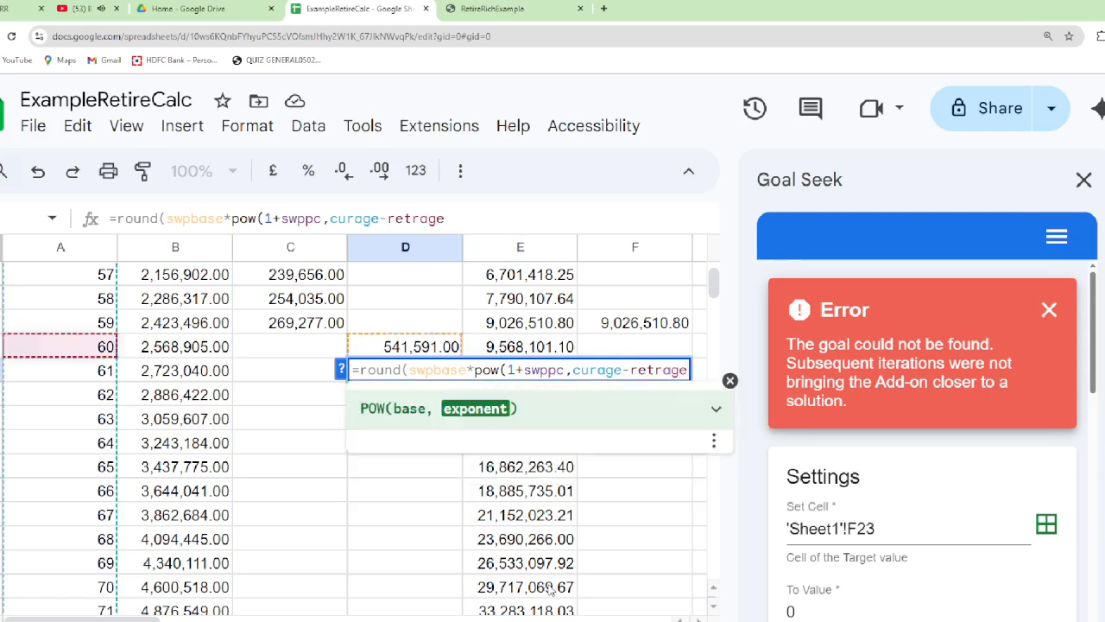
type(")")
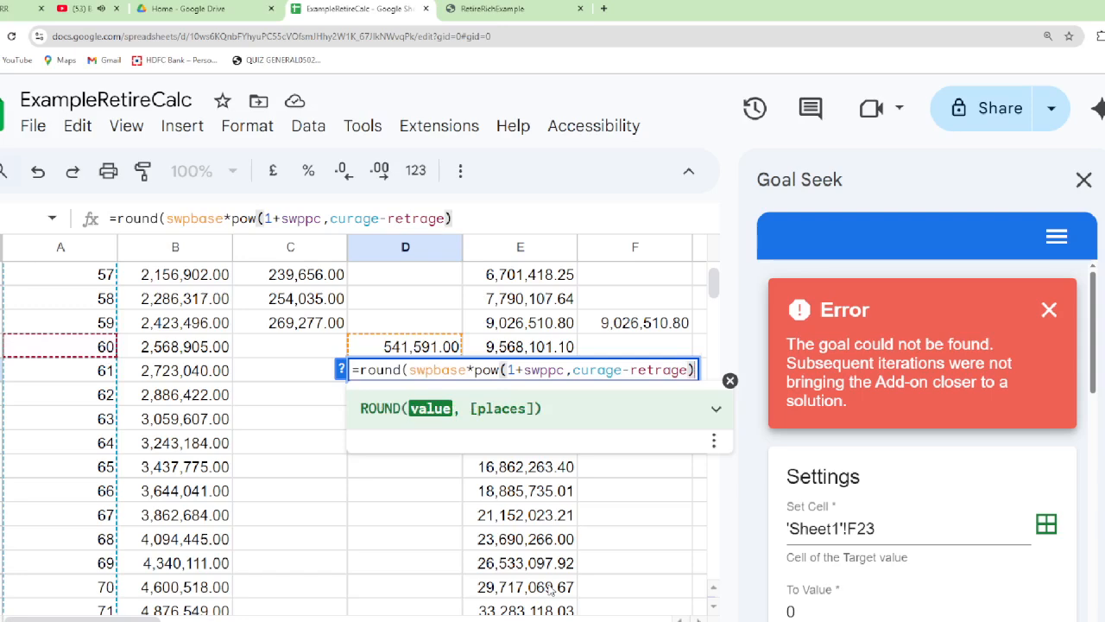
type(",0")
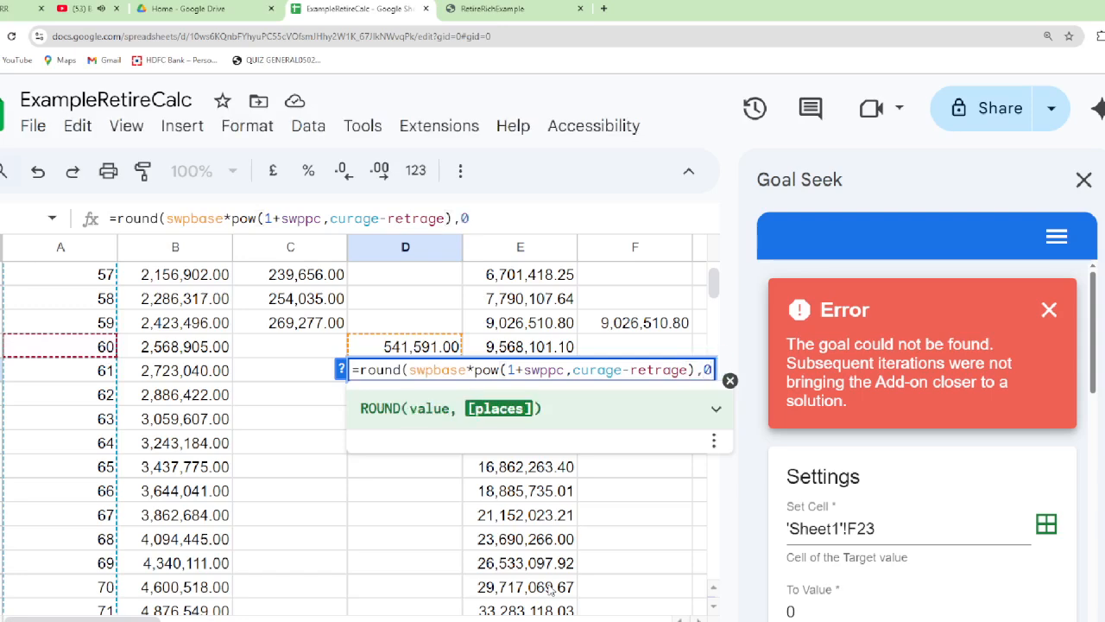
type(")")
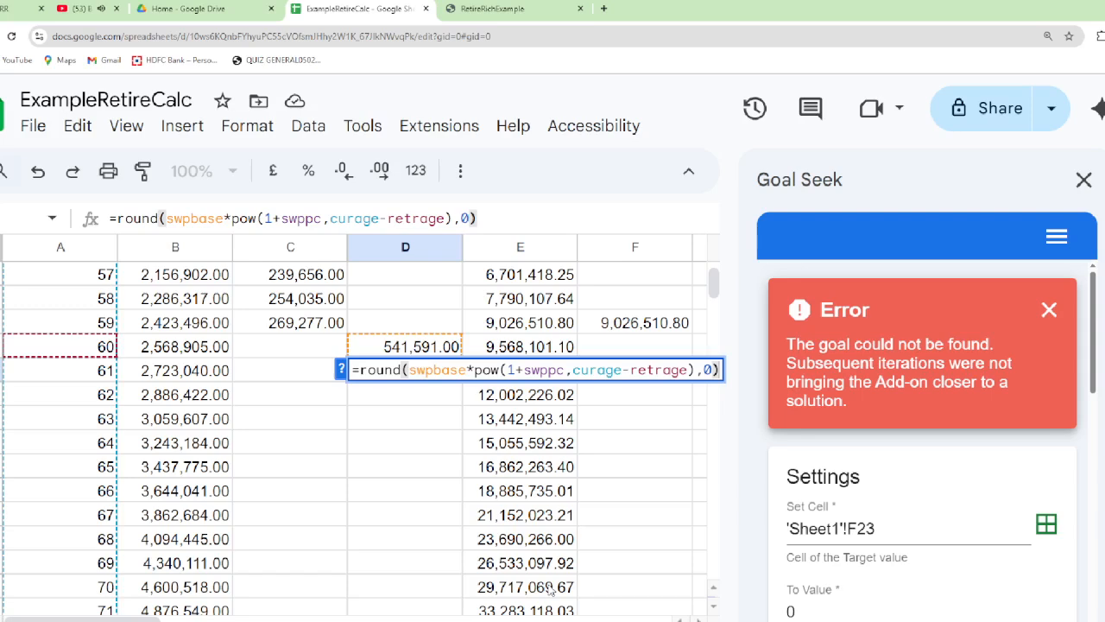
key("Return")
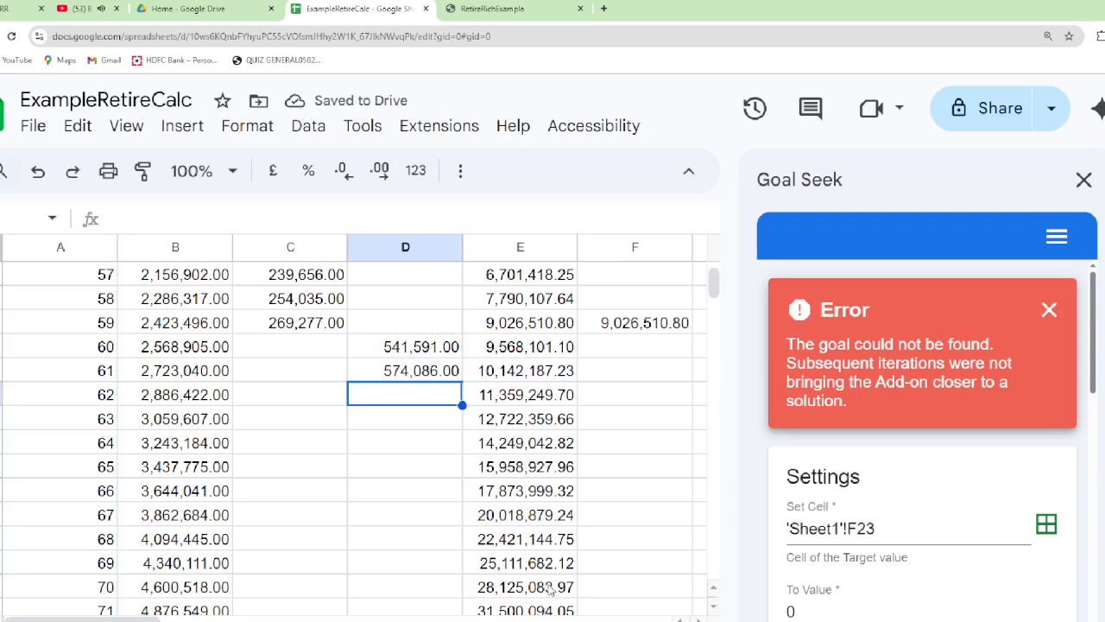
Copy the D23 SWP formula down column D from age 62 through age 84 in row 46
key("Up")
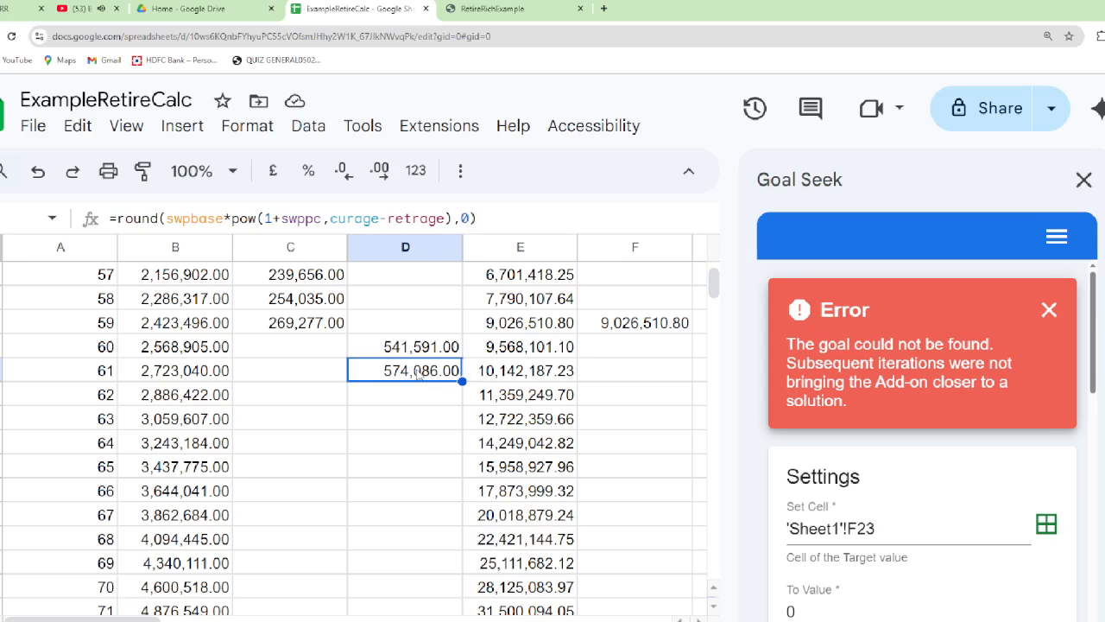
key("ctrl+c")
key("Down")
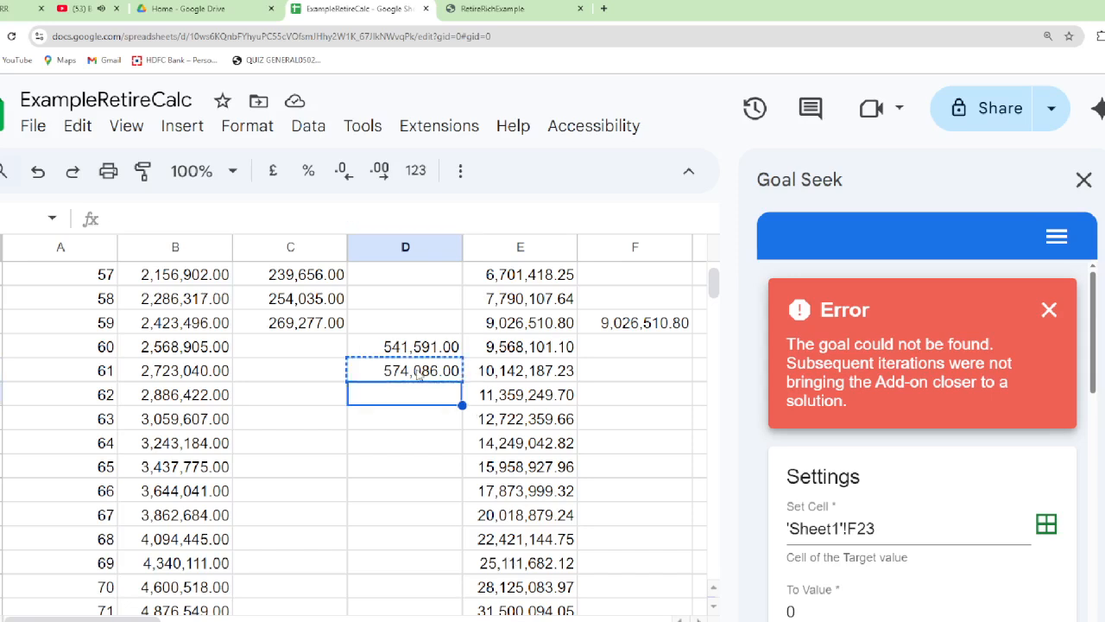
key("Up")
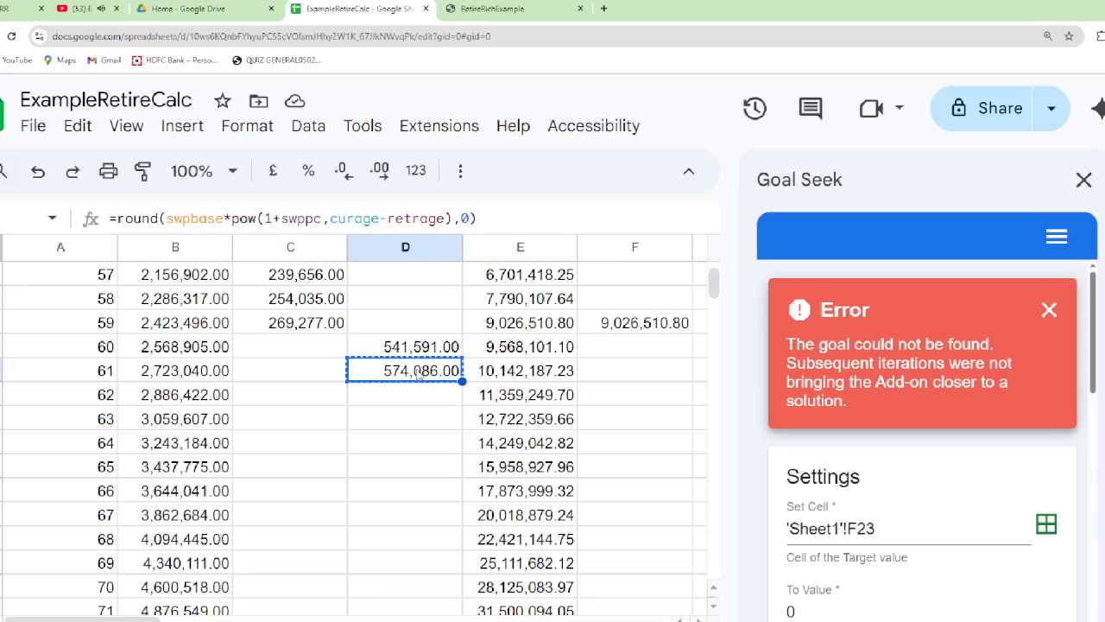
key("Down")
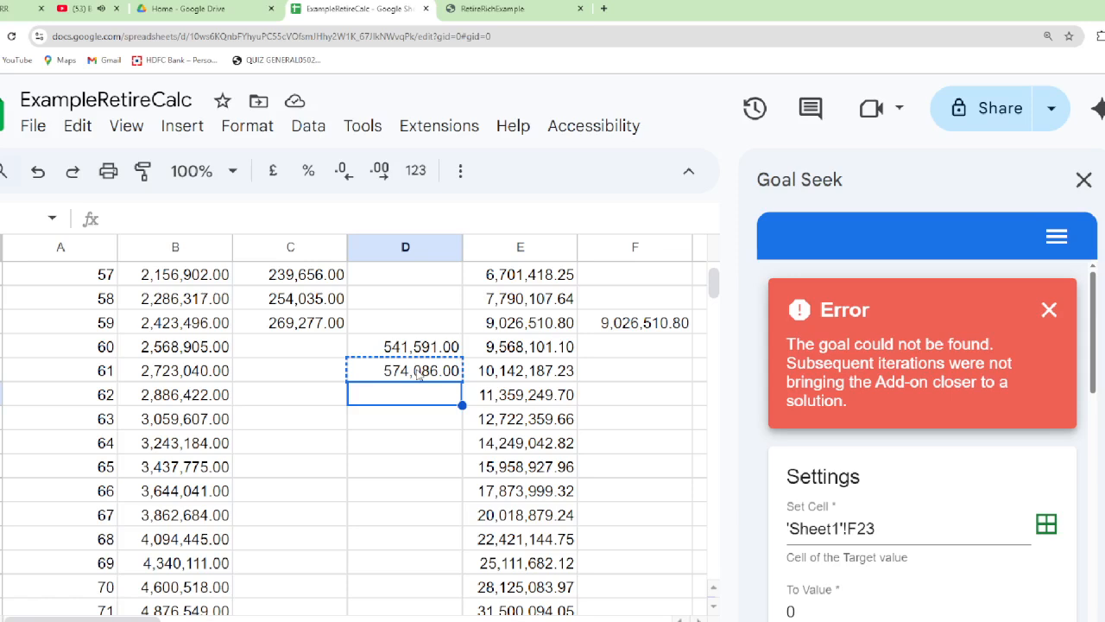
key("shift+Down")
key("shift+Down")
key("shift+Down")
key("shift+Down")
key("shift+Down")
key("shift+Down")
key("shift+Down")
key("shift+Down")
key("shift+Down")
key("shift+Down")
key("shift+Down")
key("shift+Down")
key("shift+Down")
key("shift+Down")
key("shift+Down")
key("shift+Down")
key("shift+Down")
key("shift+Down")
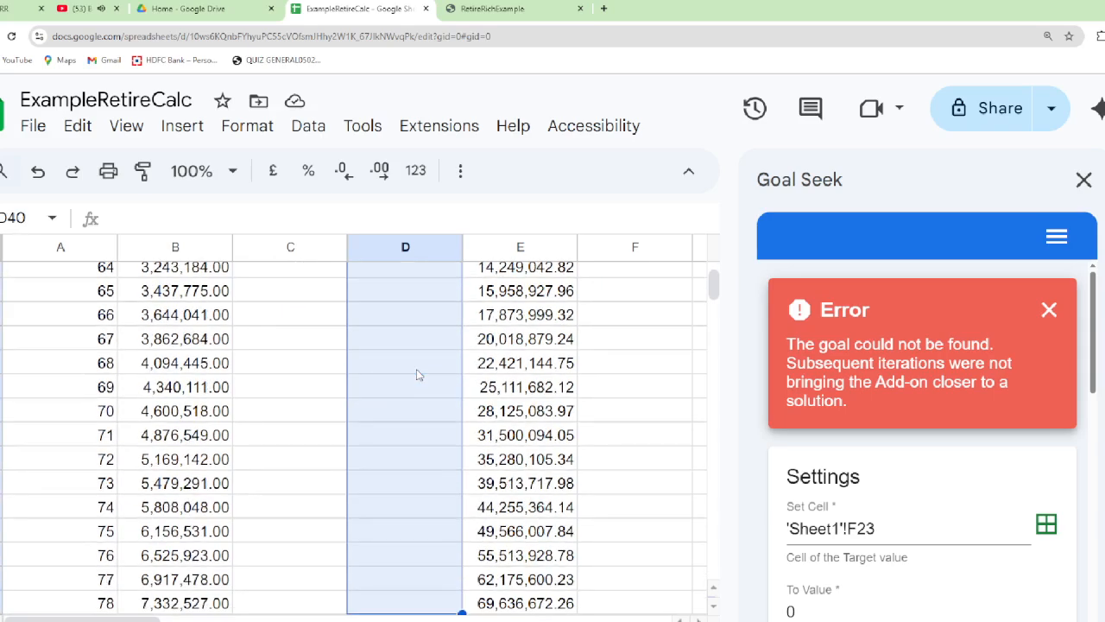
key("shift+Down")
key("shift+Down")
key("shift+Down")
key("shift+Down")
key("shift+Down")
key("shift+Down")
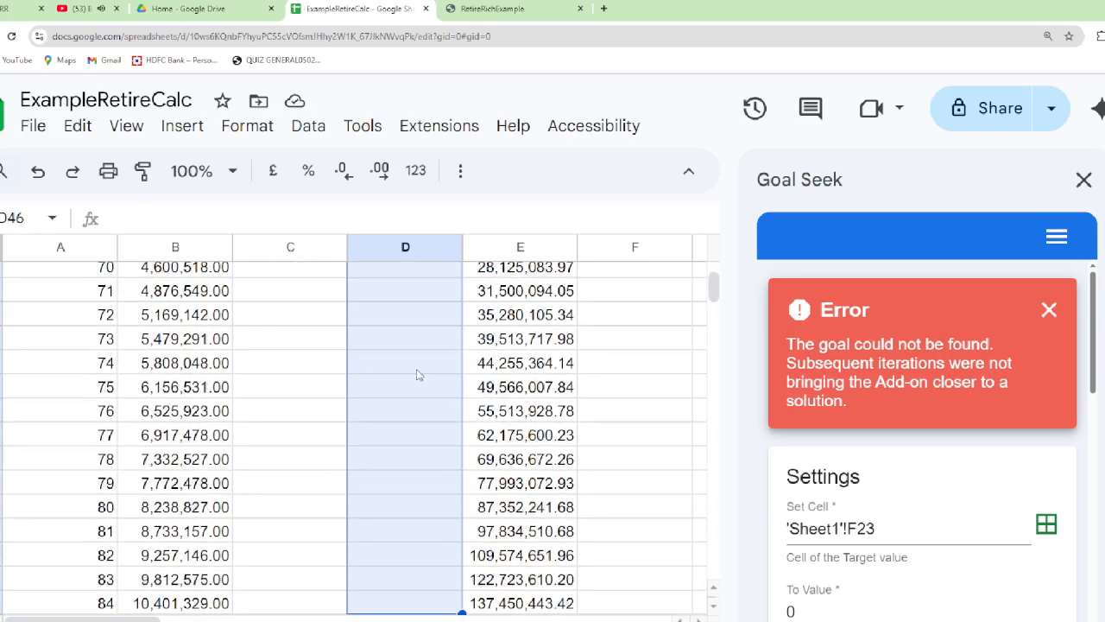
key("shift+Down")
key("shift+Up")
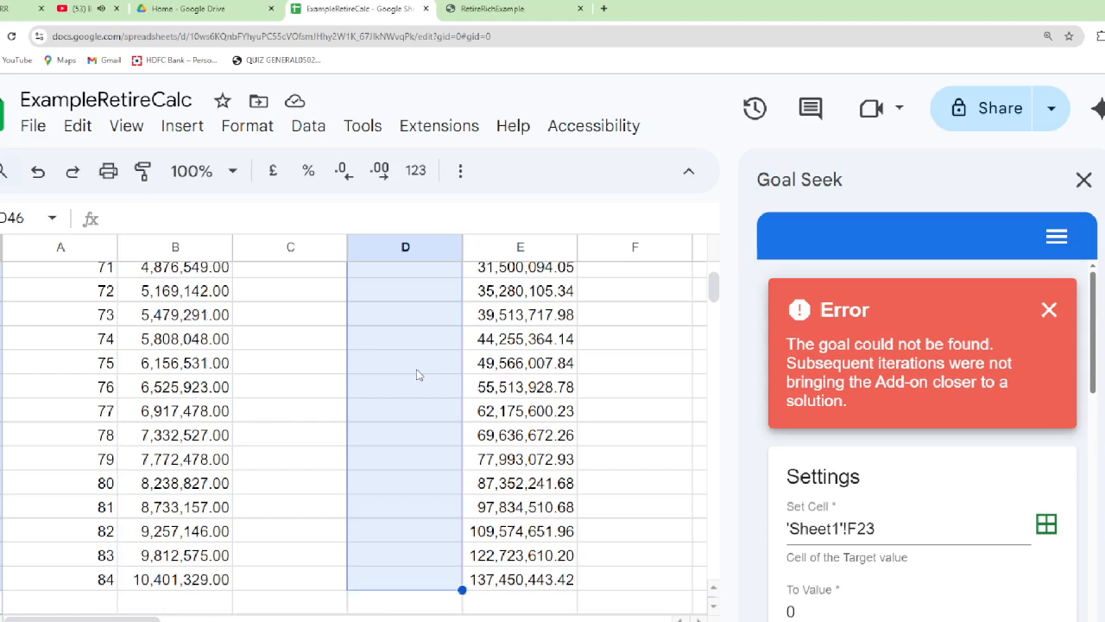
key("ctrl+v")
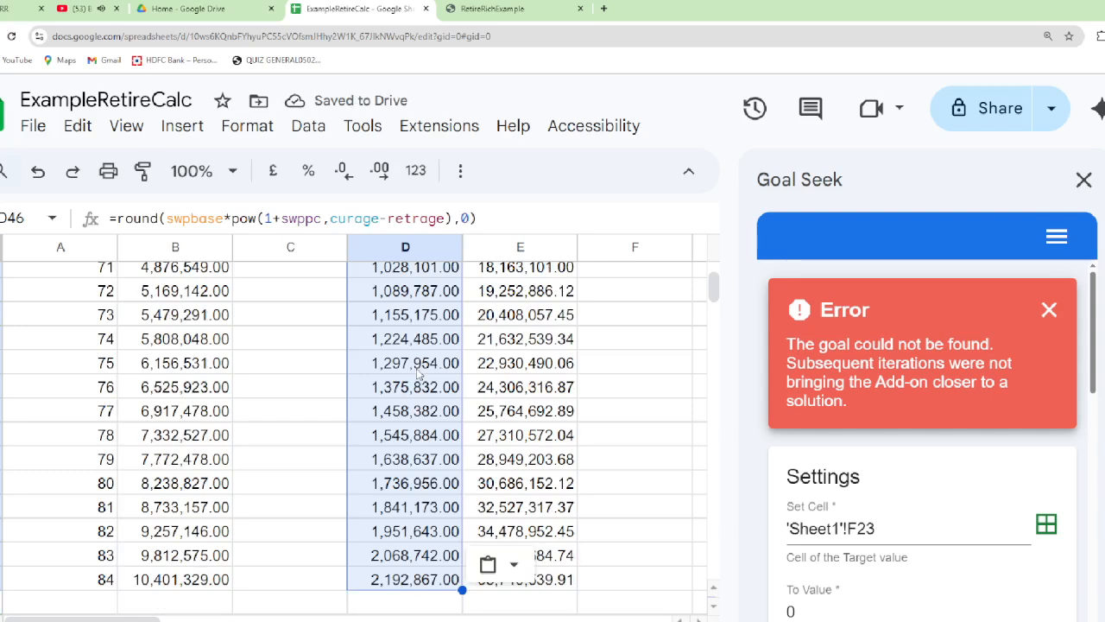
Check the age 79 Fund value formula in E41, and select cell F22 in the age 60 row
left_click(550, 459)
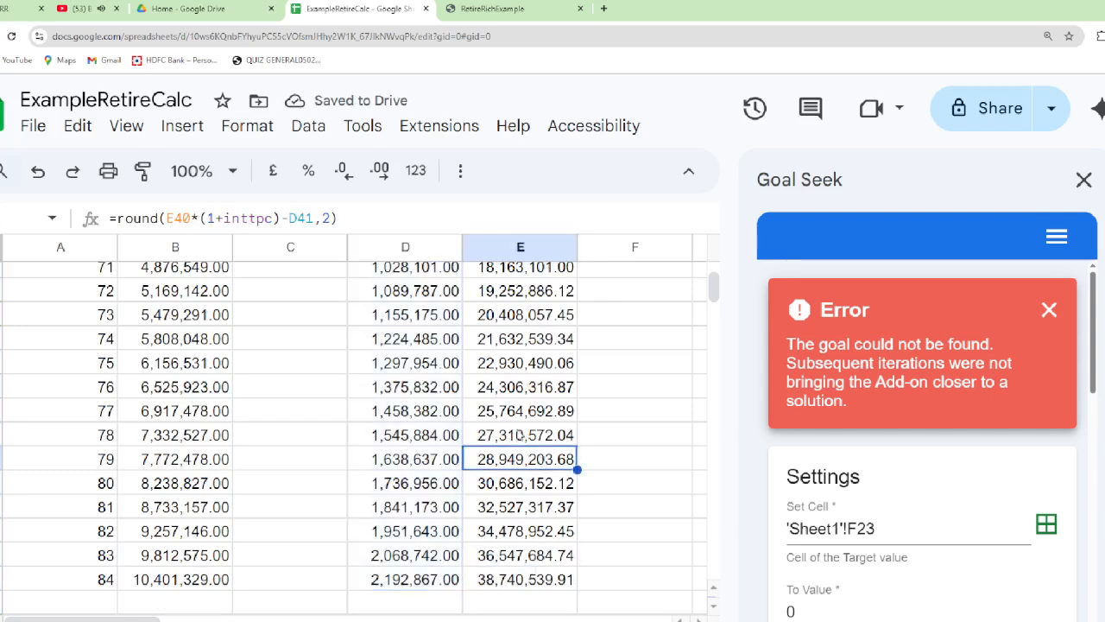
scroll(513, 391, "up", 3)
scroll(513, 391, "up", 6)
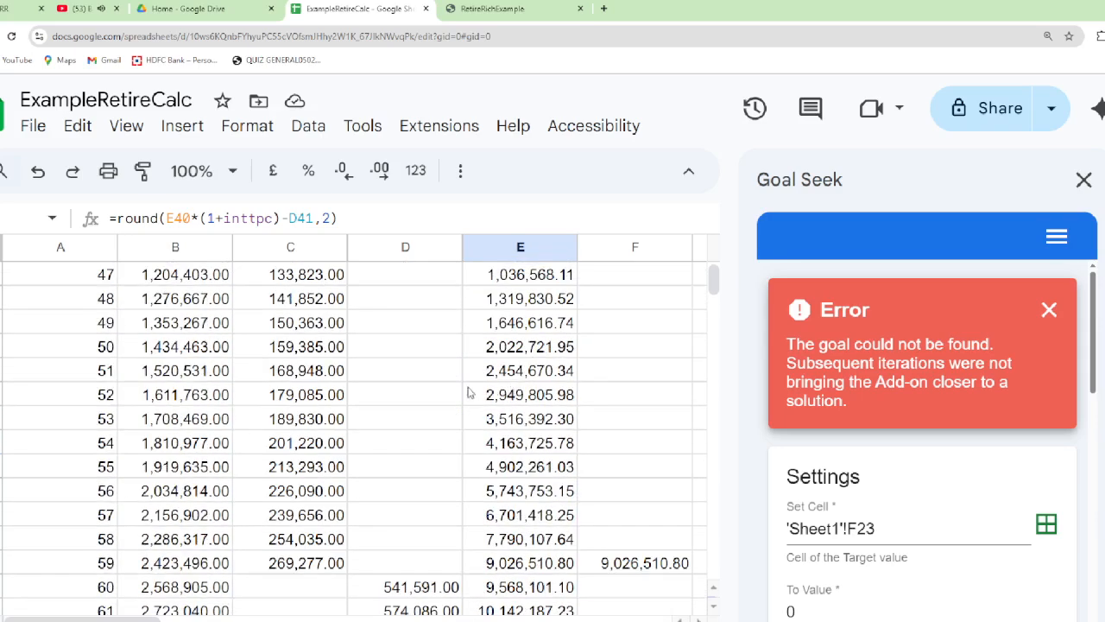
scroll(577, 597, "down", 3)
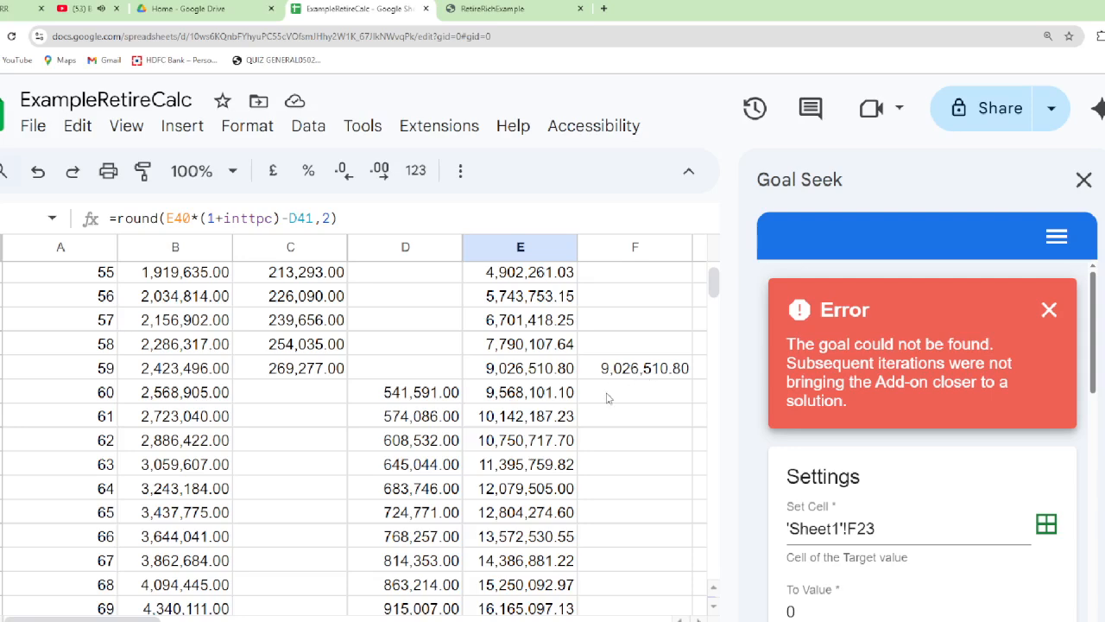
left_click(607, 398)
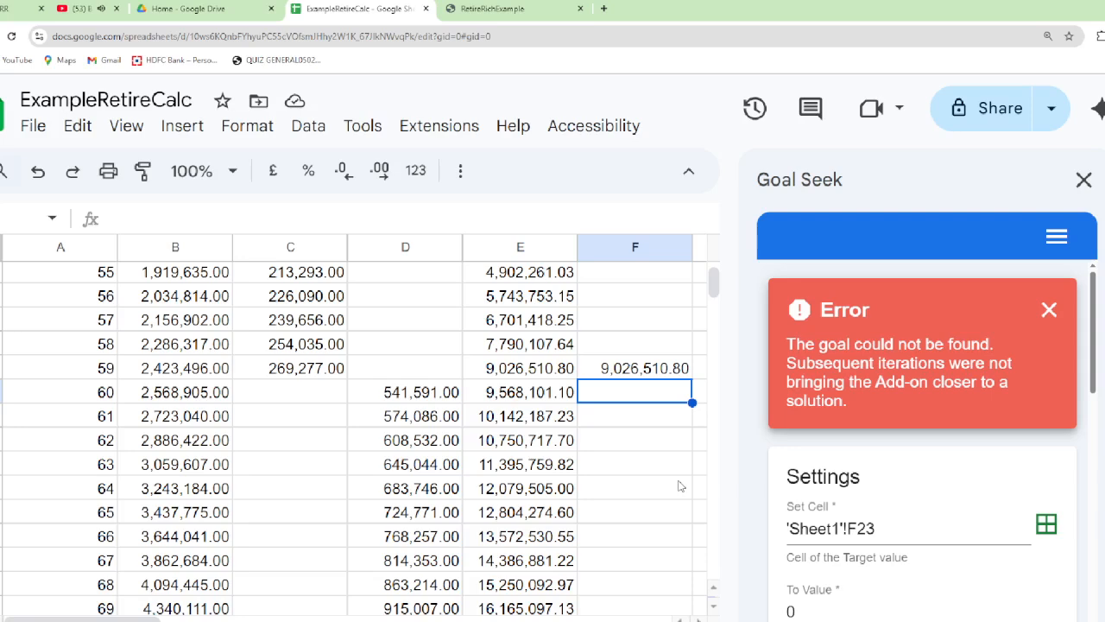
type("=")
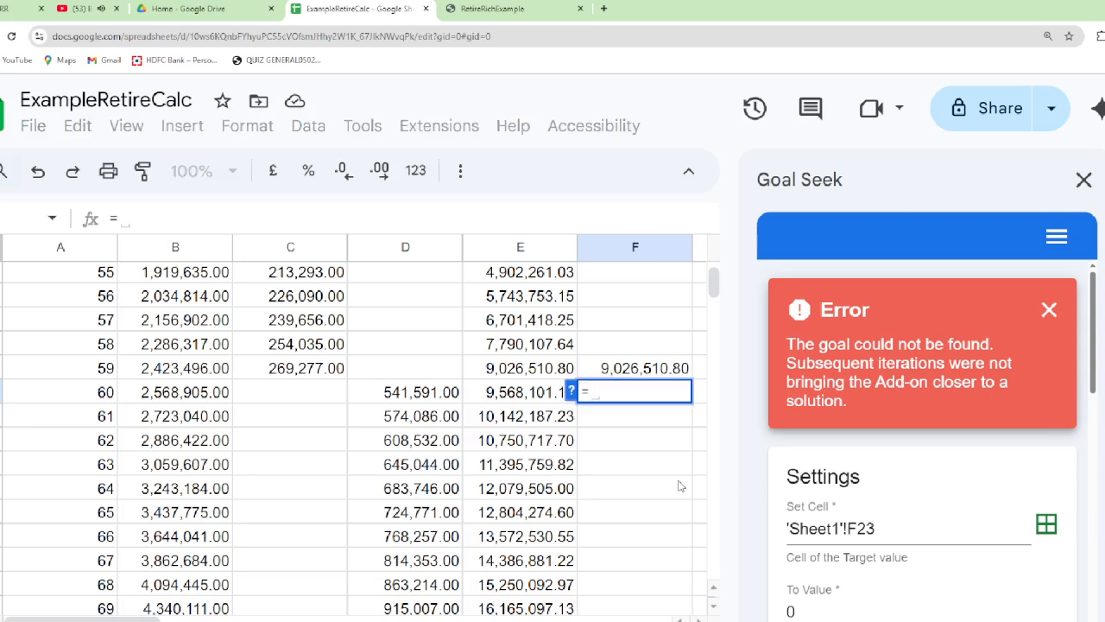
type("round(")
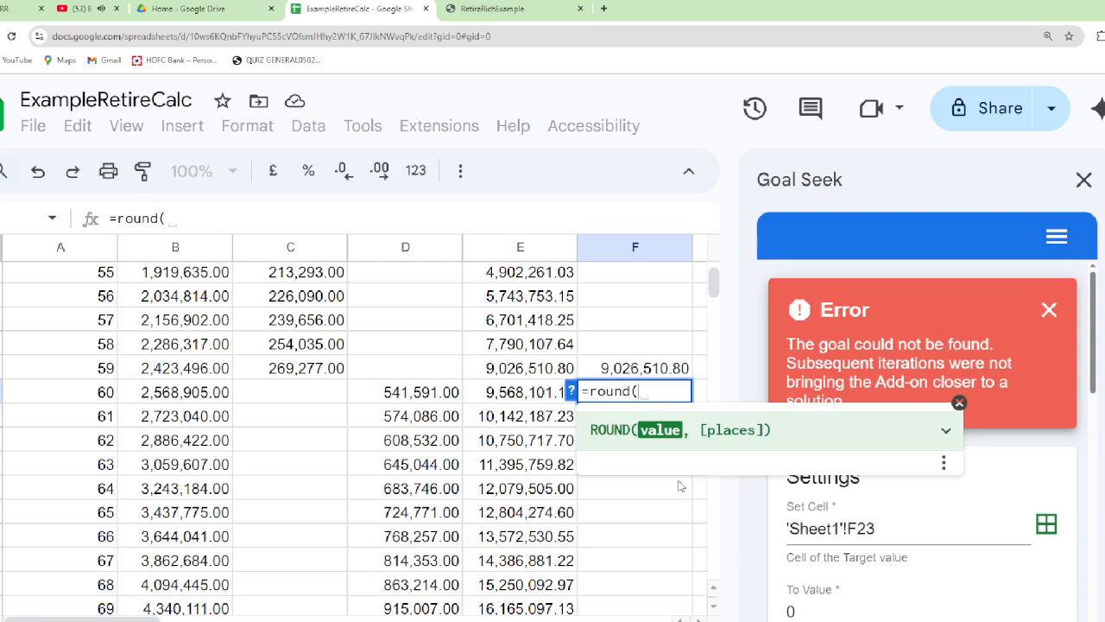
key("BackSpace")
key("BackSpace")
key("BackSpace")
key("BackSpace")
key("BackSpace")
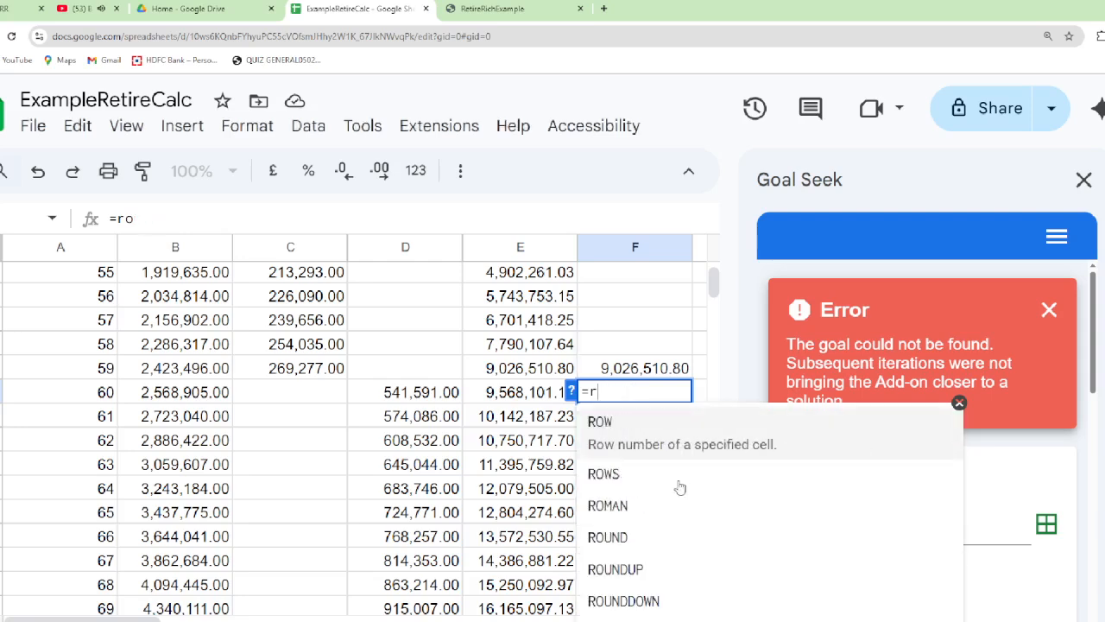
key("BackSpace")
key("BackSpace")
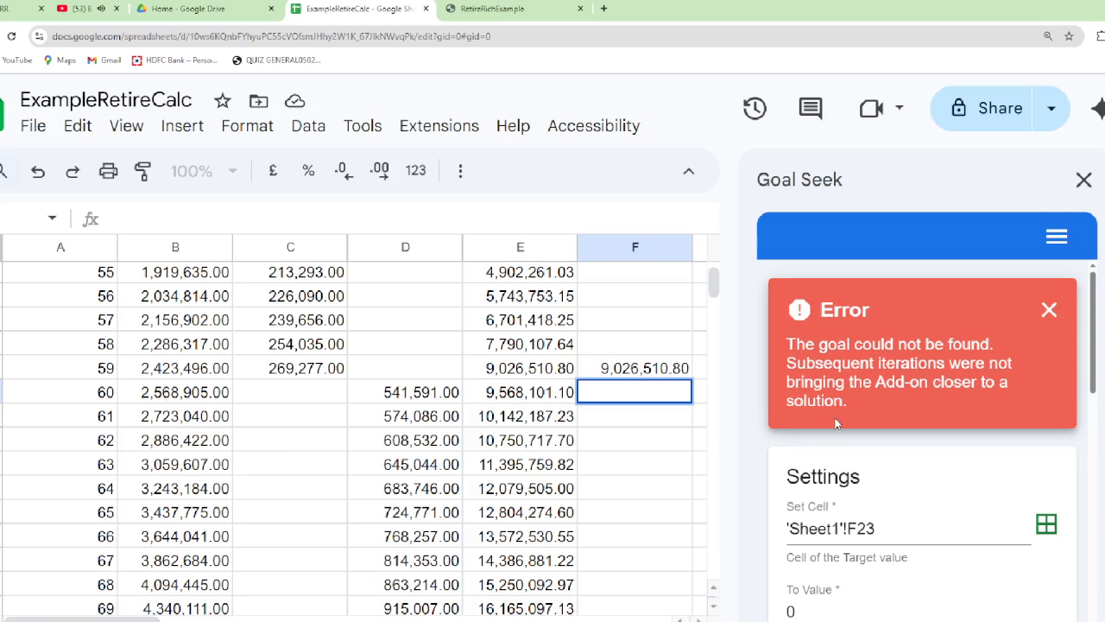
Enter the required corpus formula =round(B22/12/0.005,2) in cell F22, dividing the age 60 monthly expenses by 0.005
type("=round")
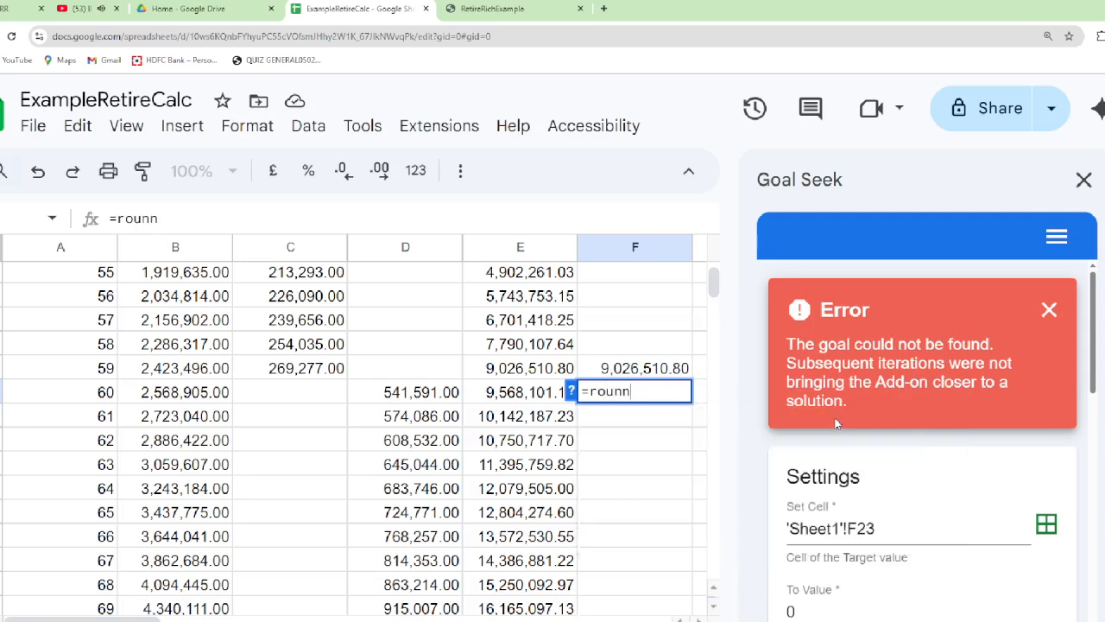
type("(")
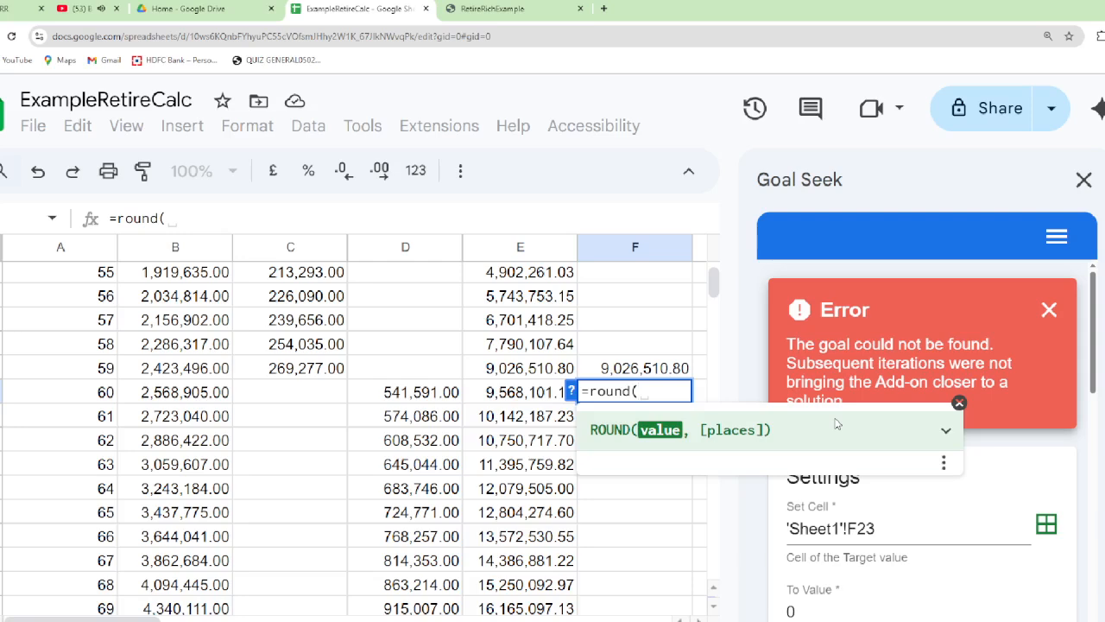
key("Left")
key("Left")
key("Left")
key("Left")
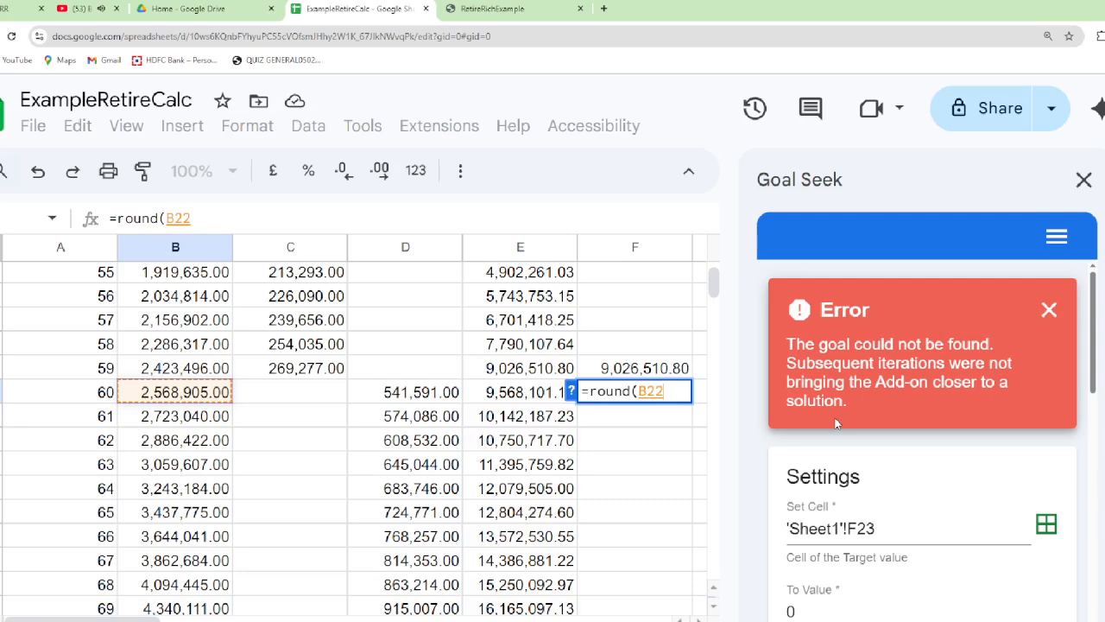
type("/12")
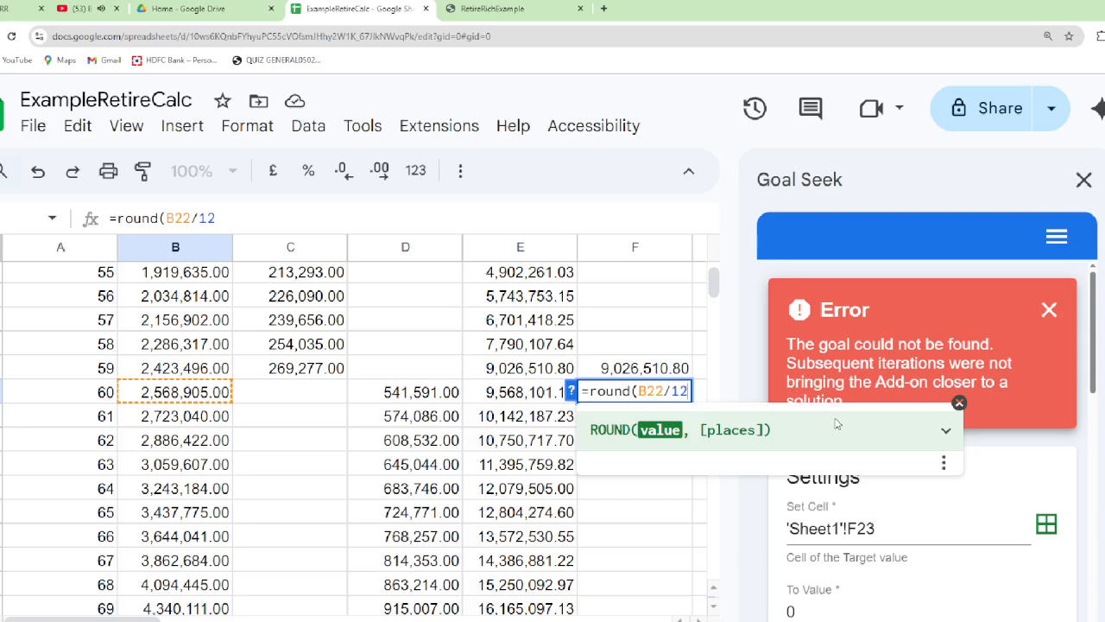
type("/")
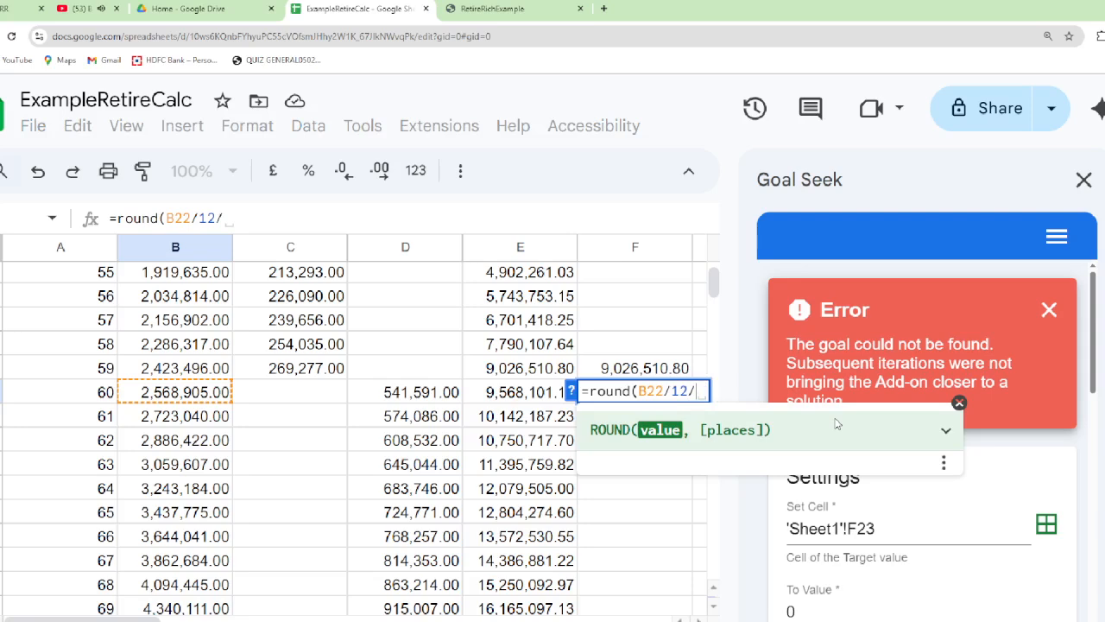
type("0.005")
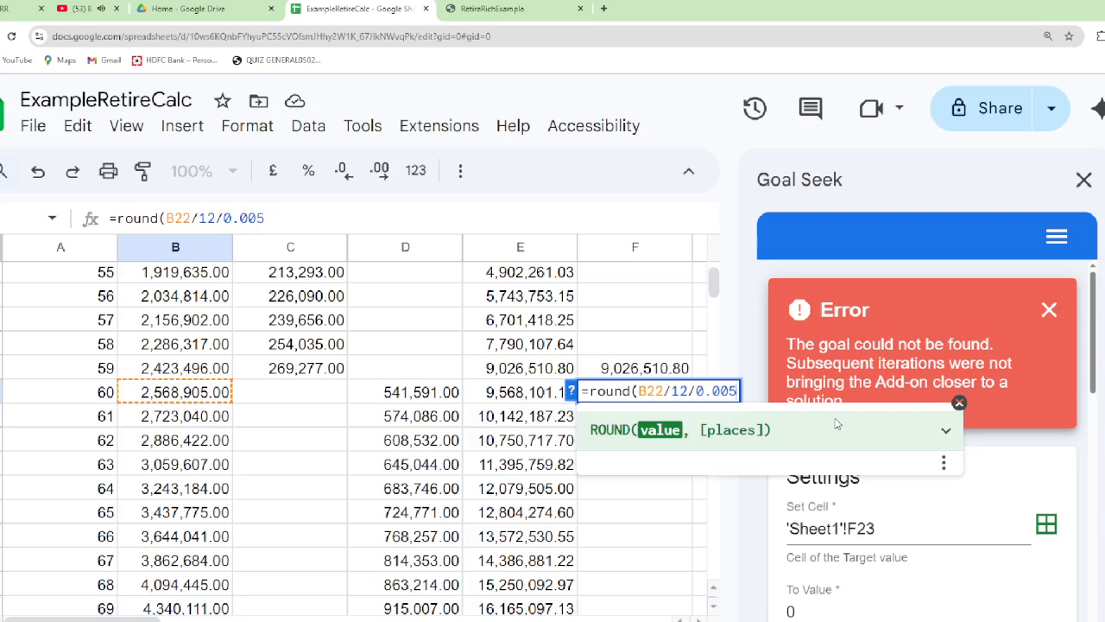
type(",")
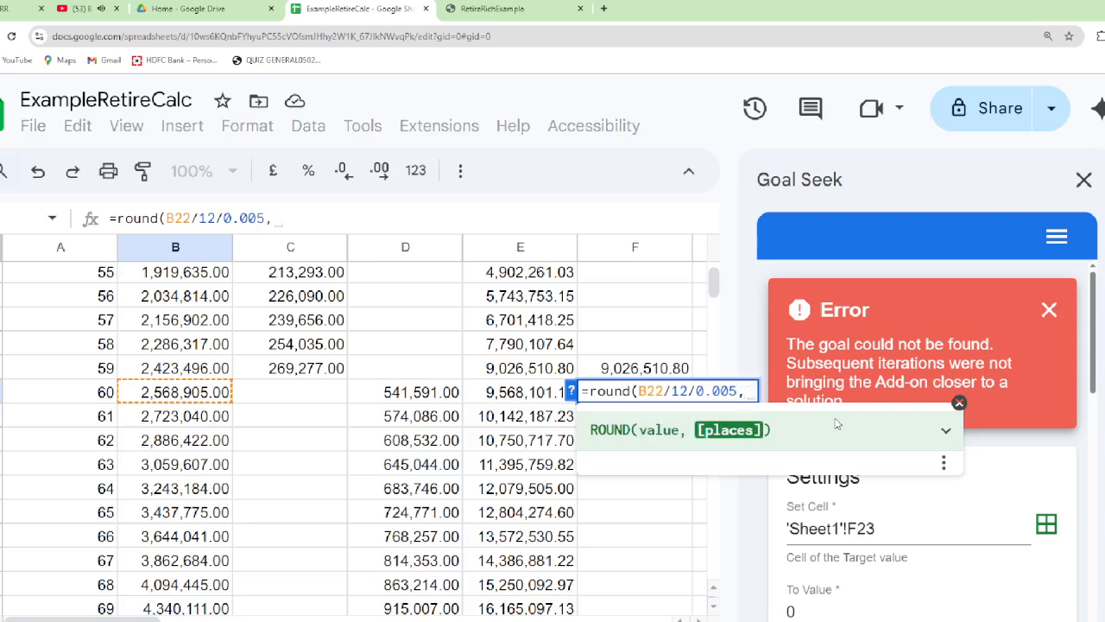
type("2)")
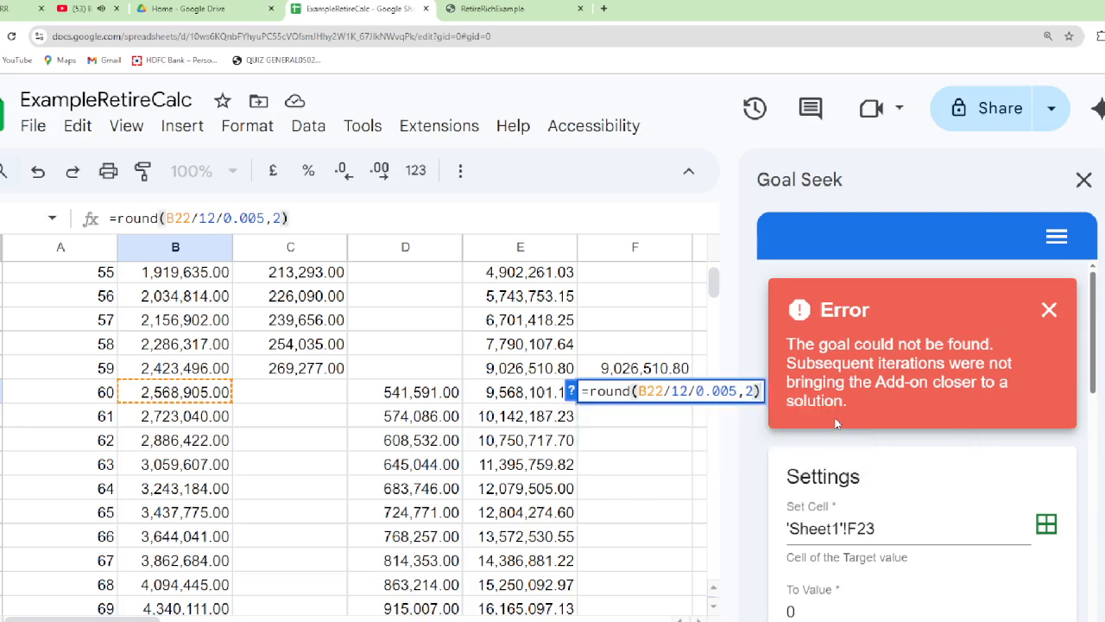
key("Return")
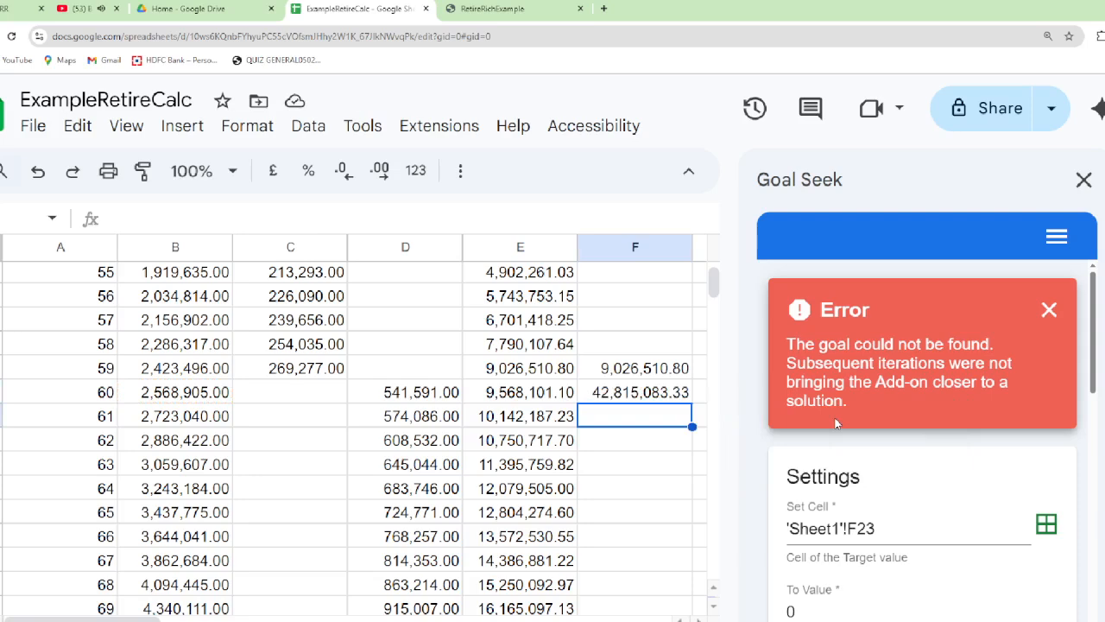
key("Up")
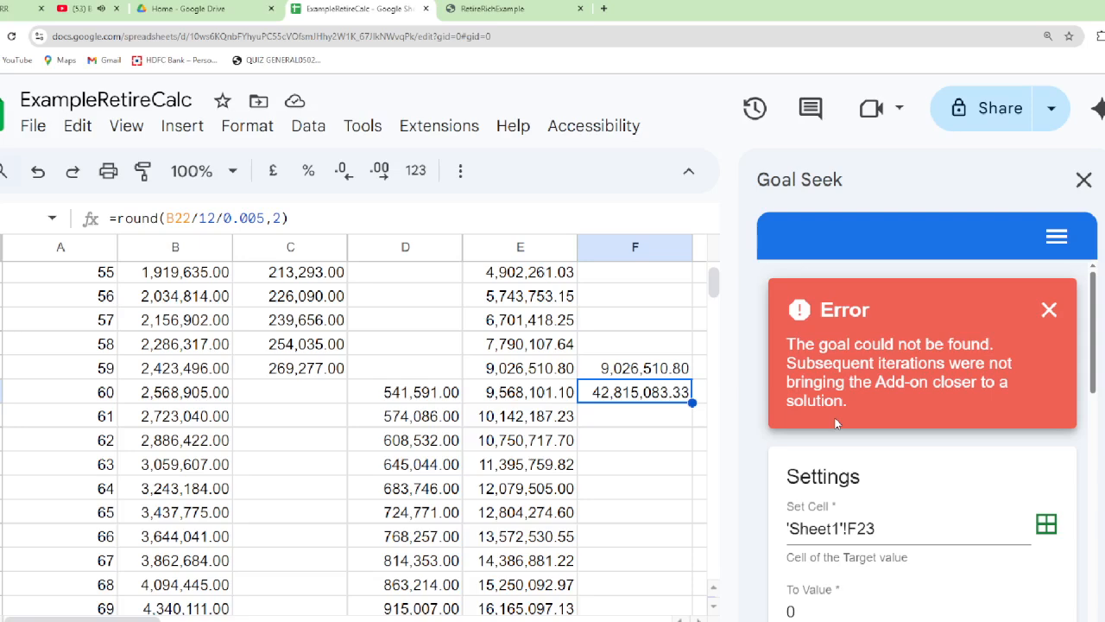
key("Down")
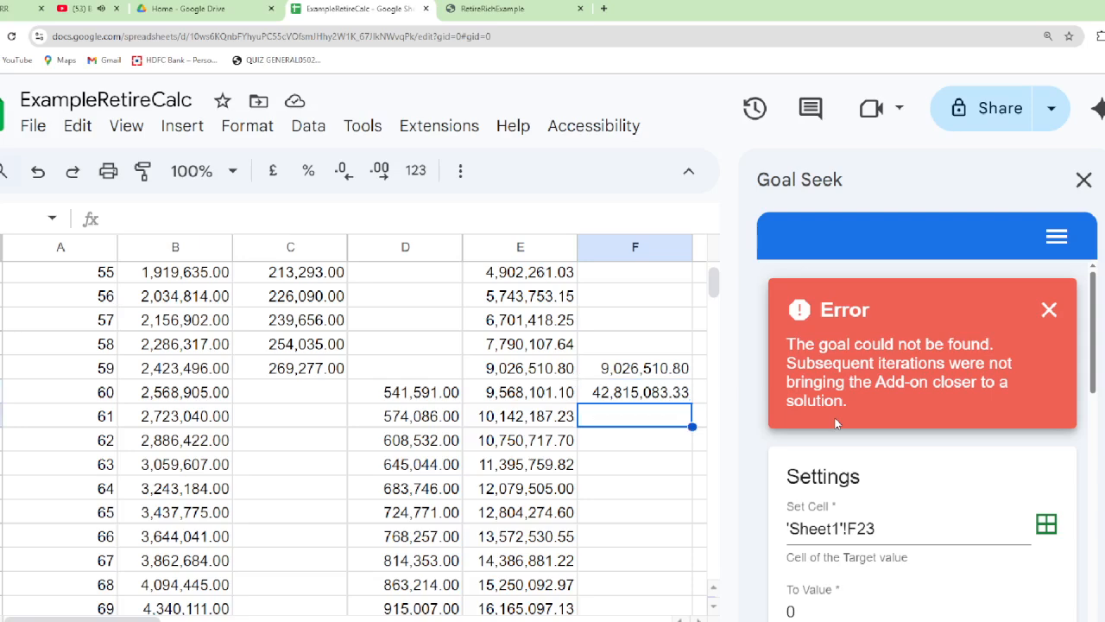
Enter the goal seek difference formula =round(F22-F21,2) in cell F23 of the age 61 row
type("=")
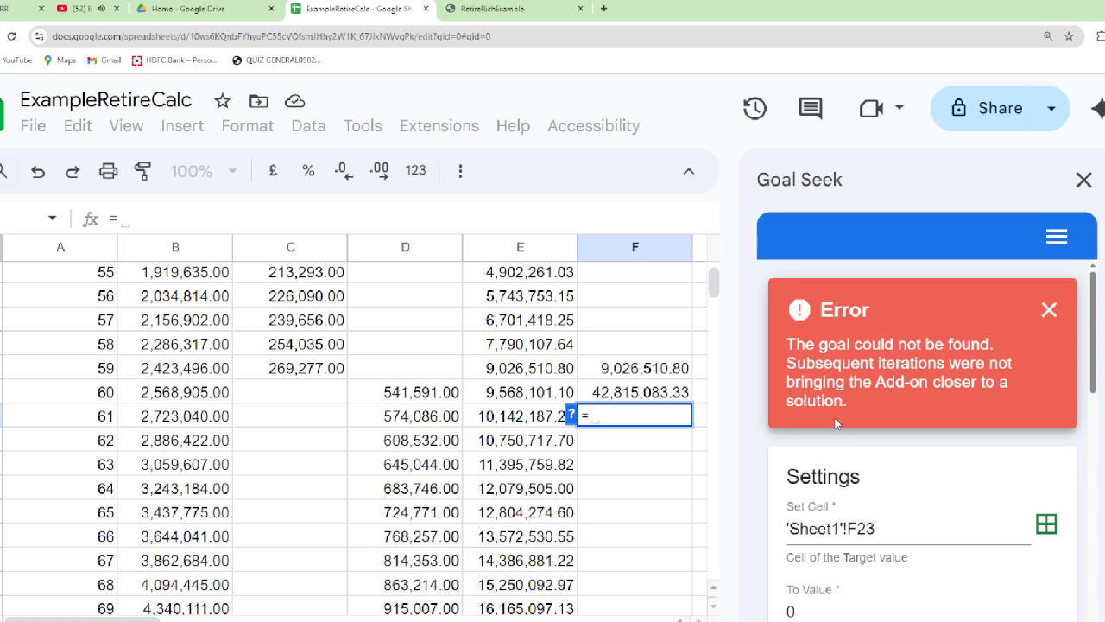
type("roun")
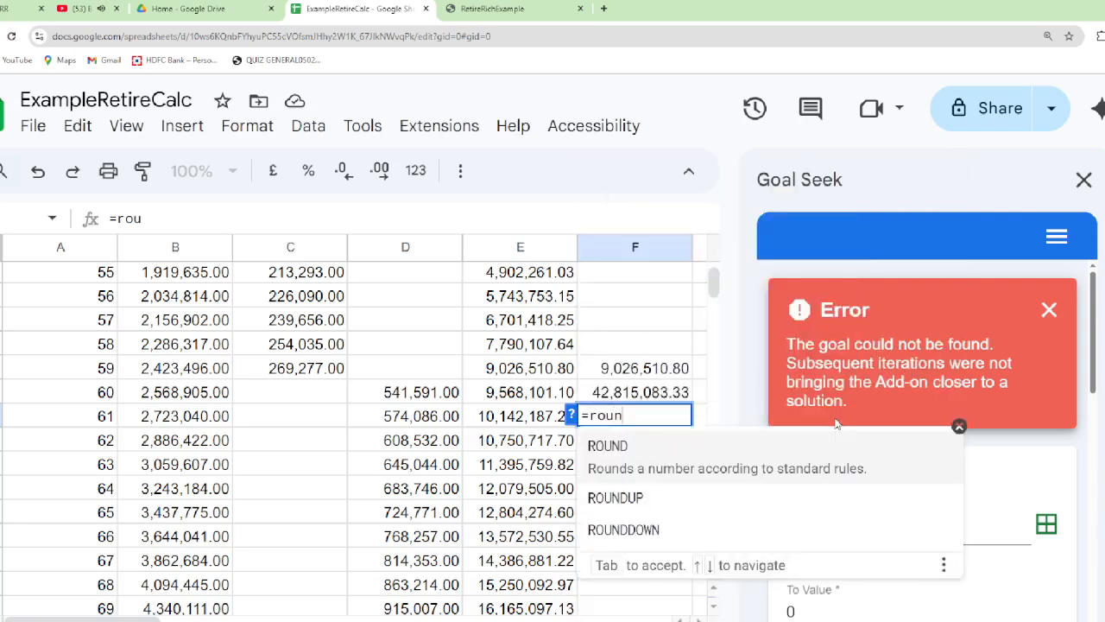
type("d(")
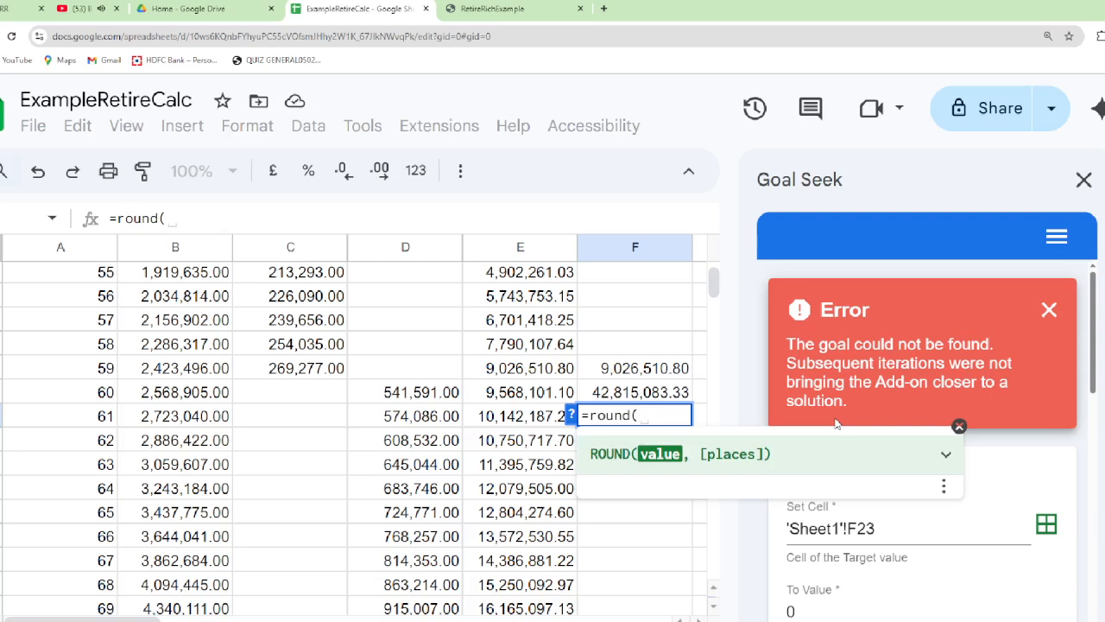
key("Up")
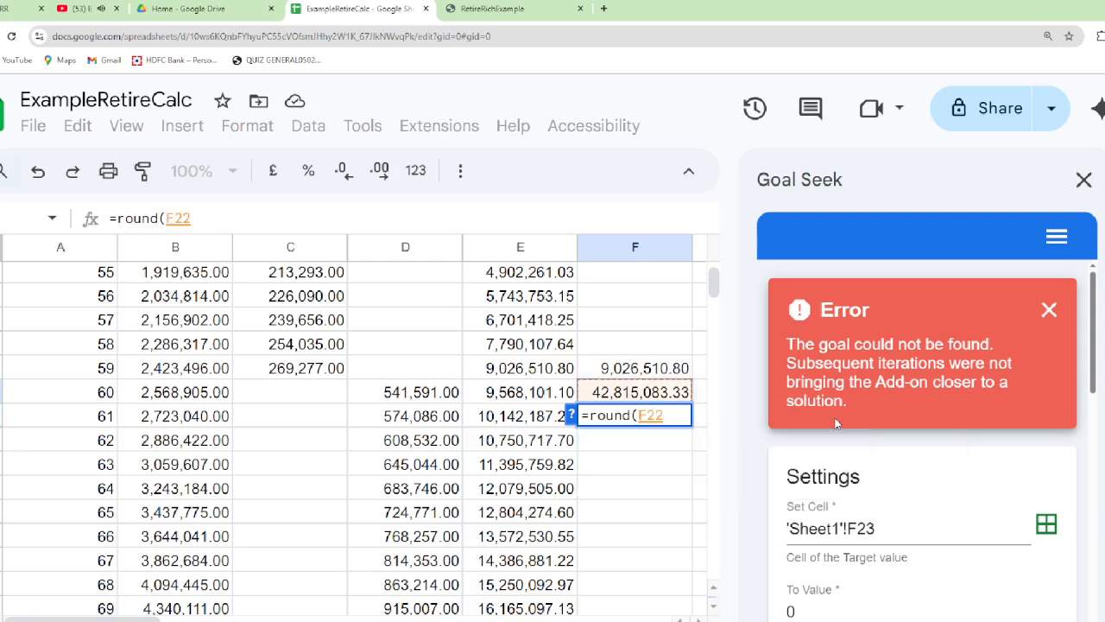
type("-")
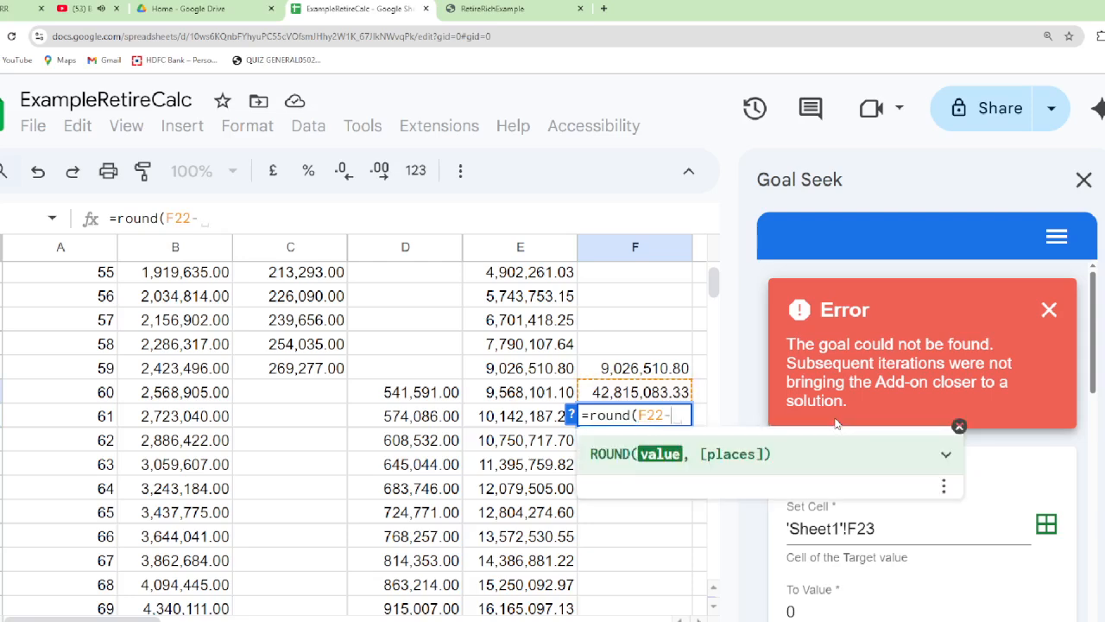
key("Up")
key("Up")
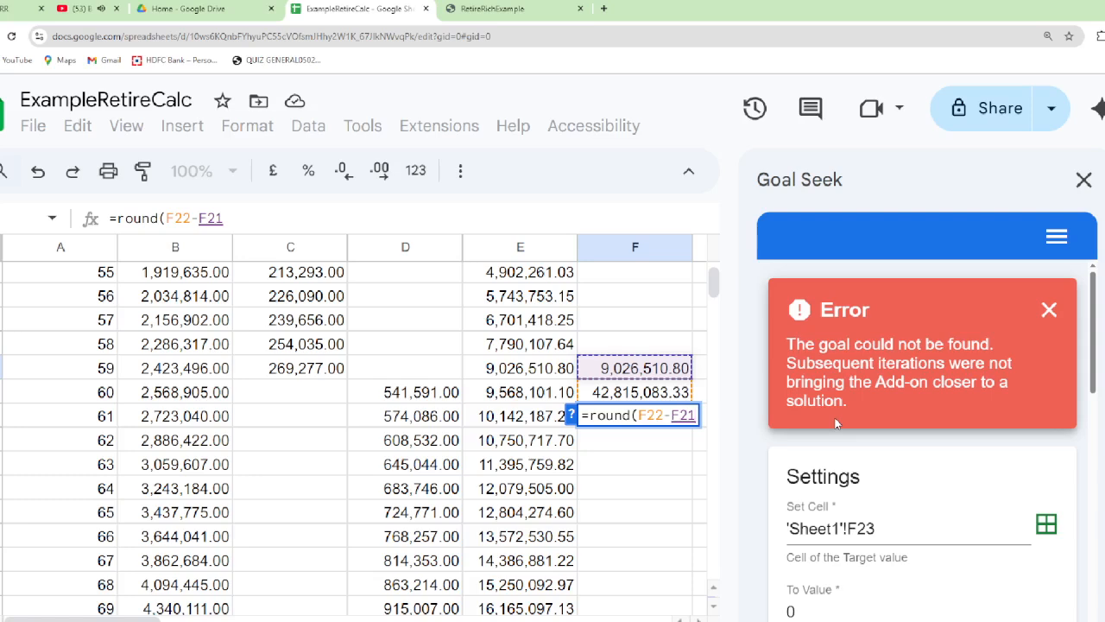
type(",2)")
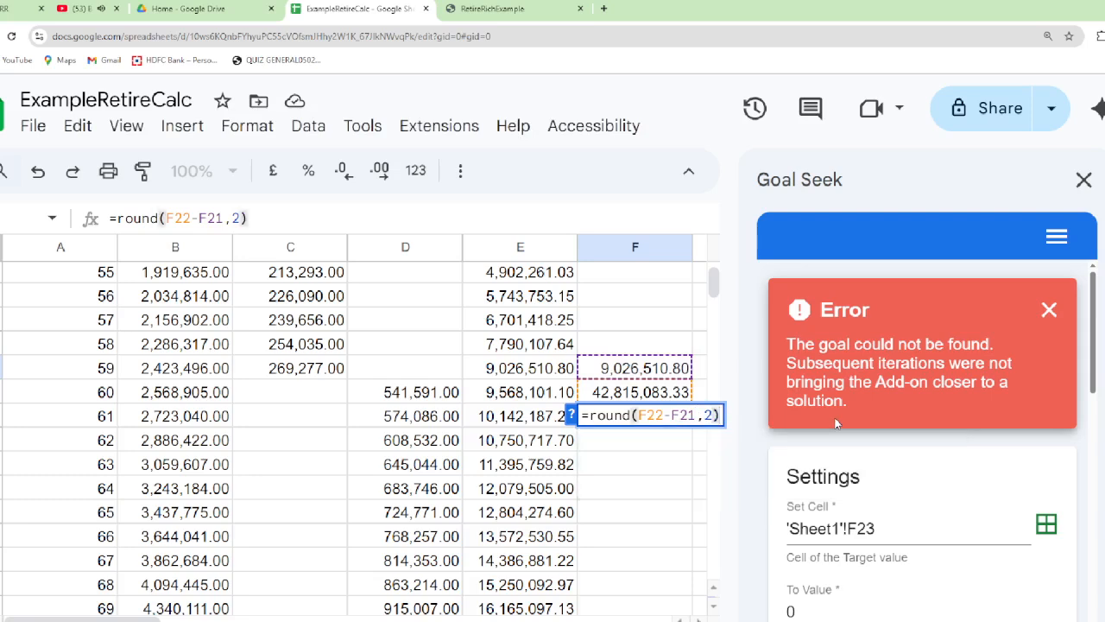
key("Return")
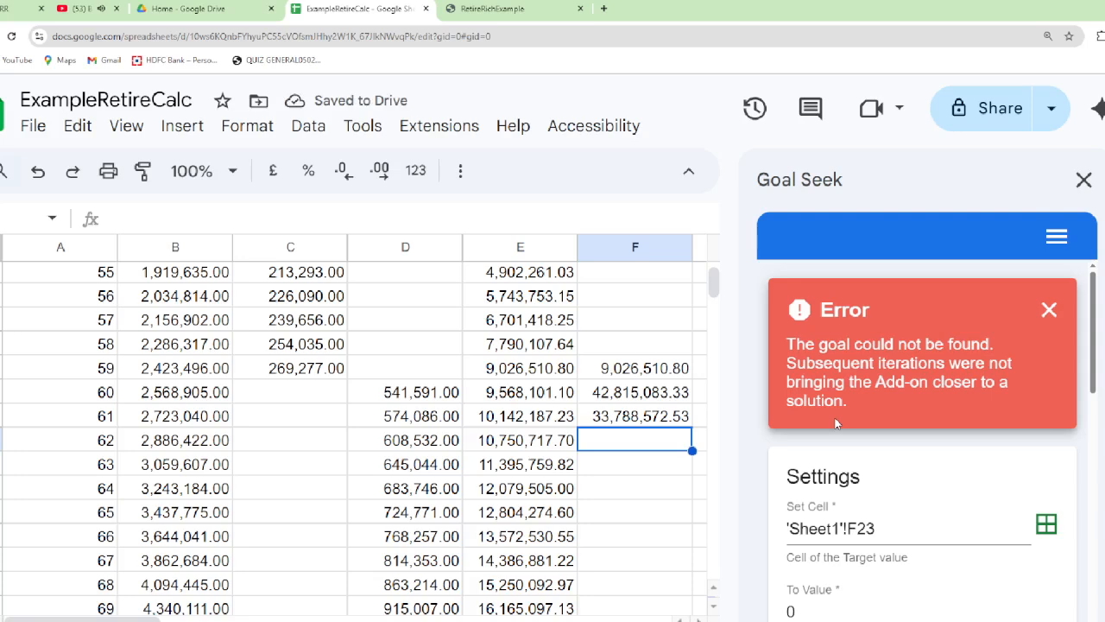
Select the difference cell F23, reopen the Goal Seek add-on, and capture F23 as the Set Cell
key("Up")
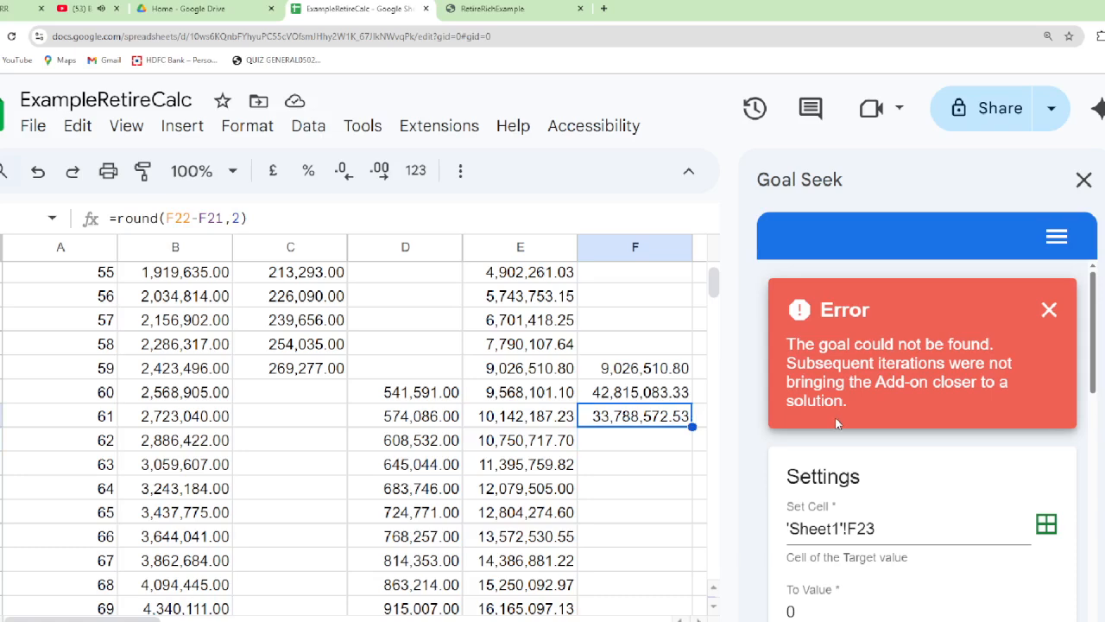
scroll(639, 308, "up", 3)
scroll(640, 308, "down", 5)
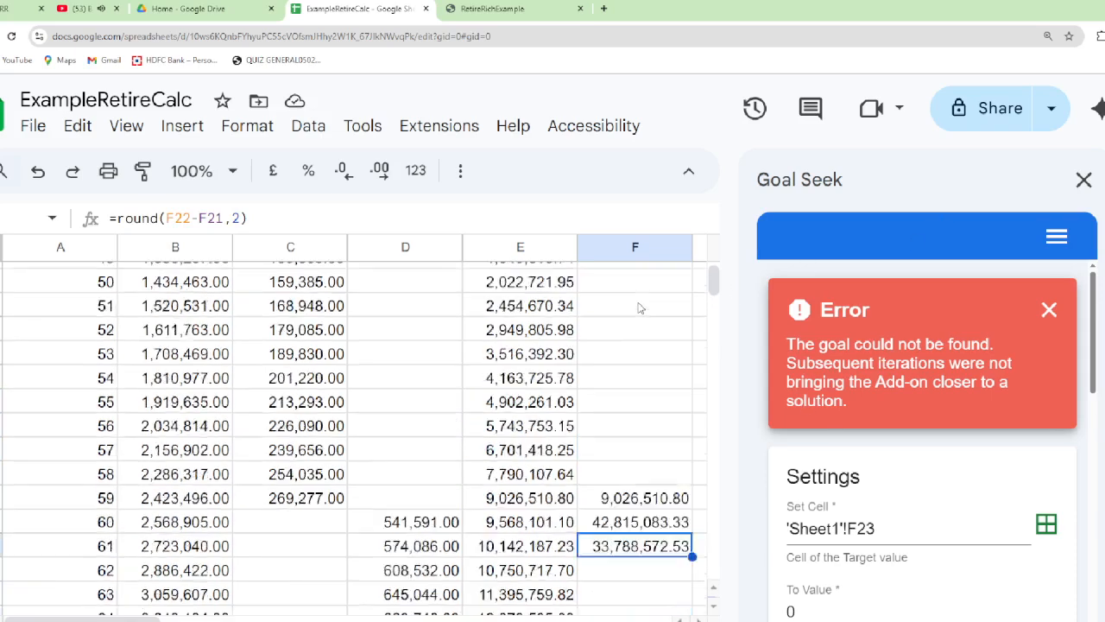
scroll(629, 321, "up", 3)
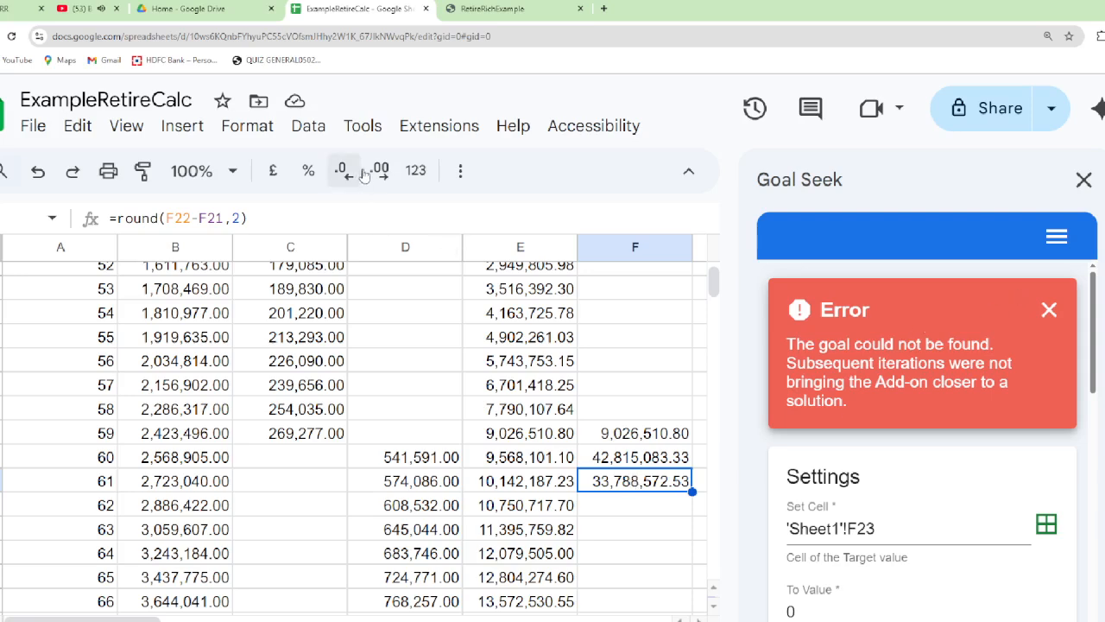
left_click(458, 127)
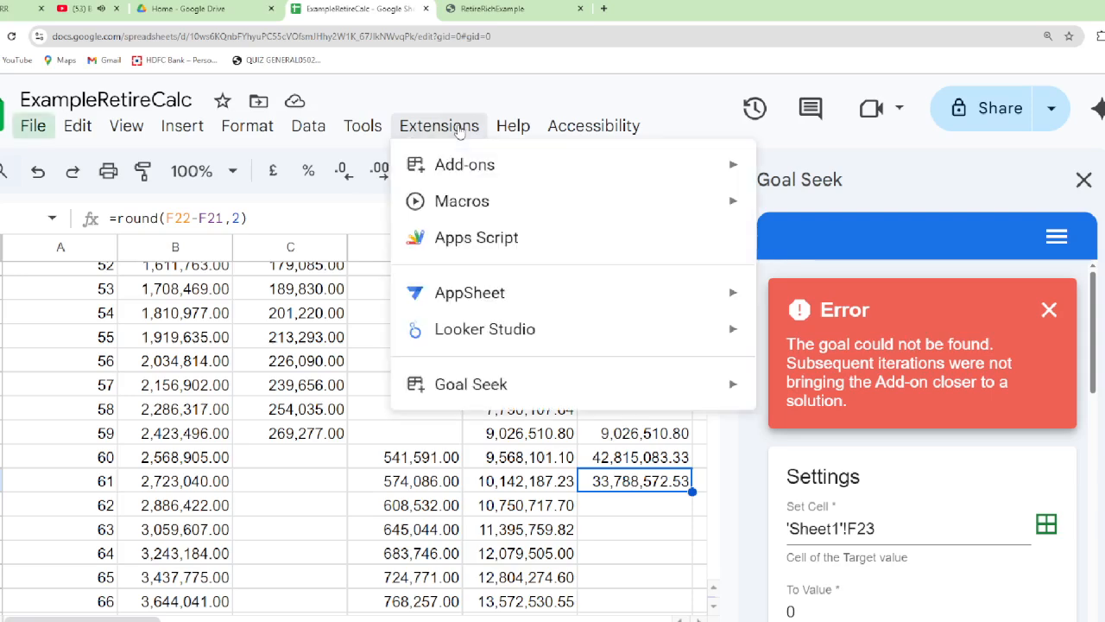
mouse_move(468, 399)
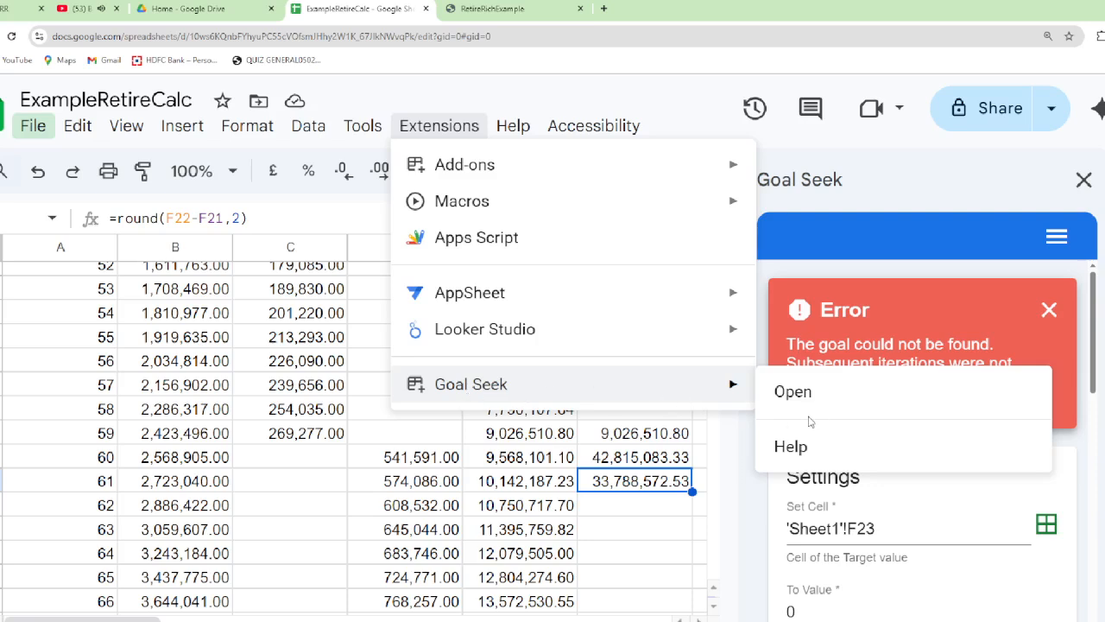
left_click(794, 393)
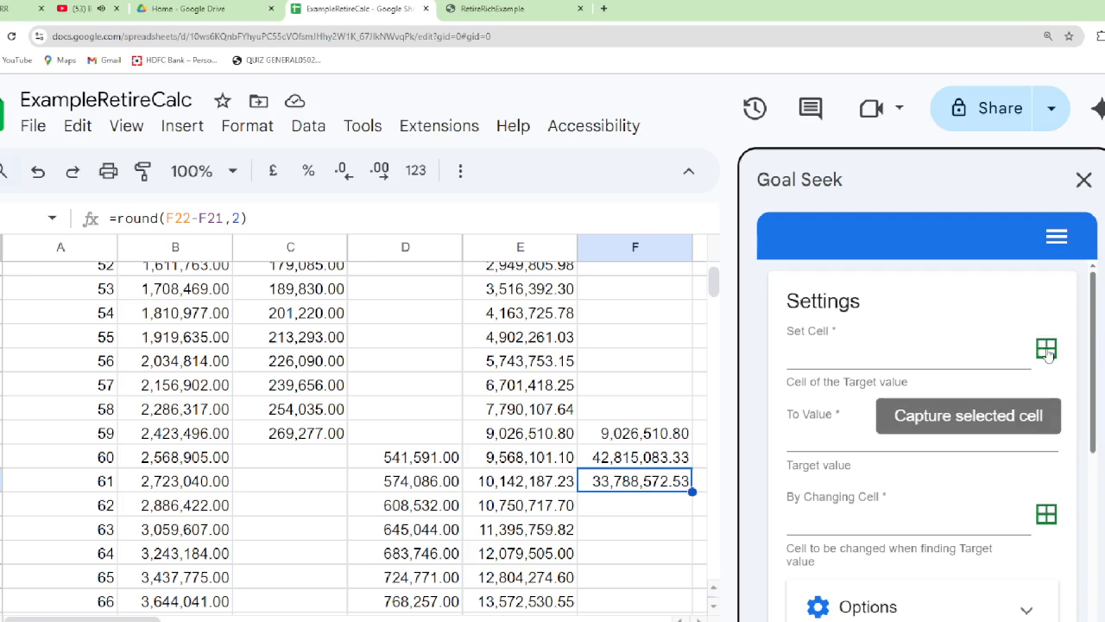
left_click(1046, 349)
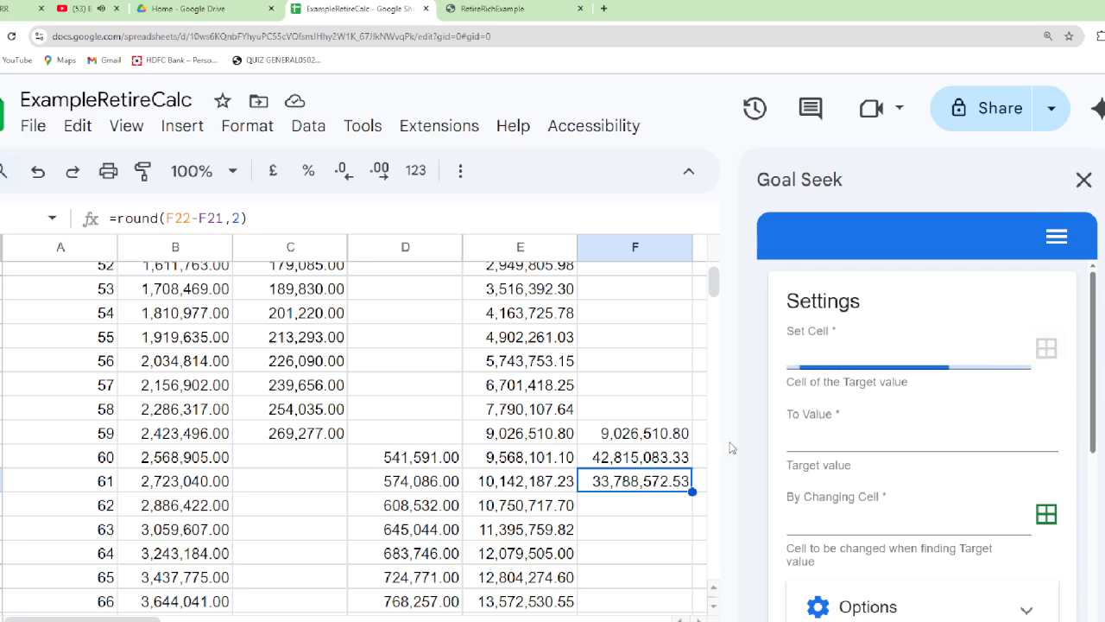
Set the Goal Seek target value to 0 with a2 as the changing cell, and start solving
left_click(804, 440)
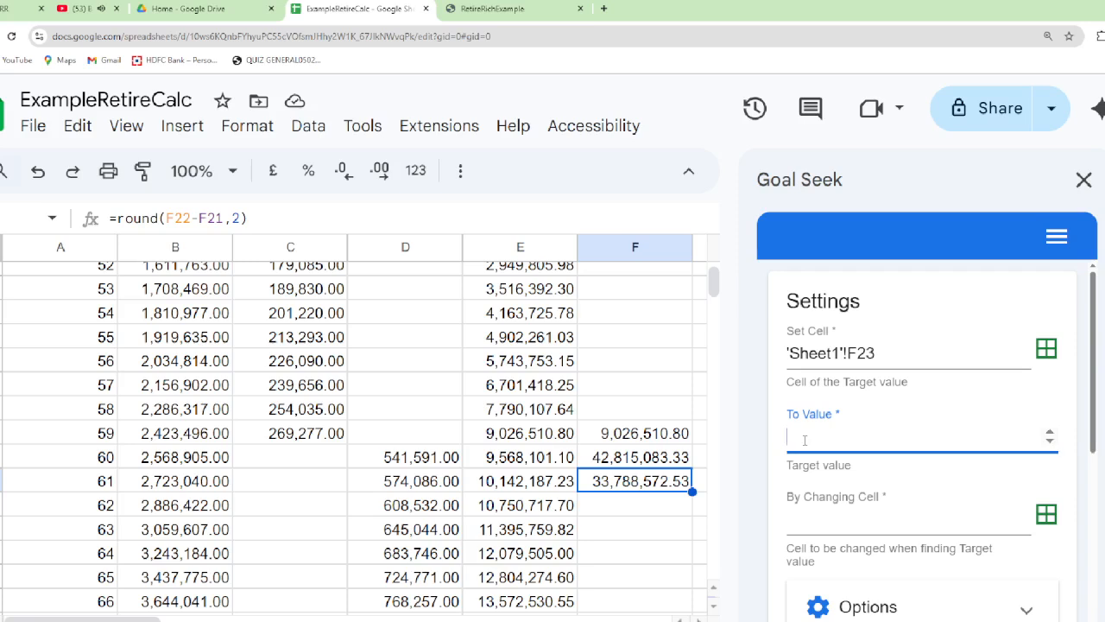
type("0")
left_click(837, 514)
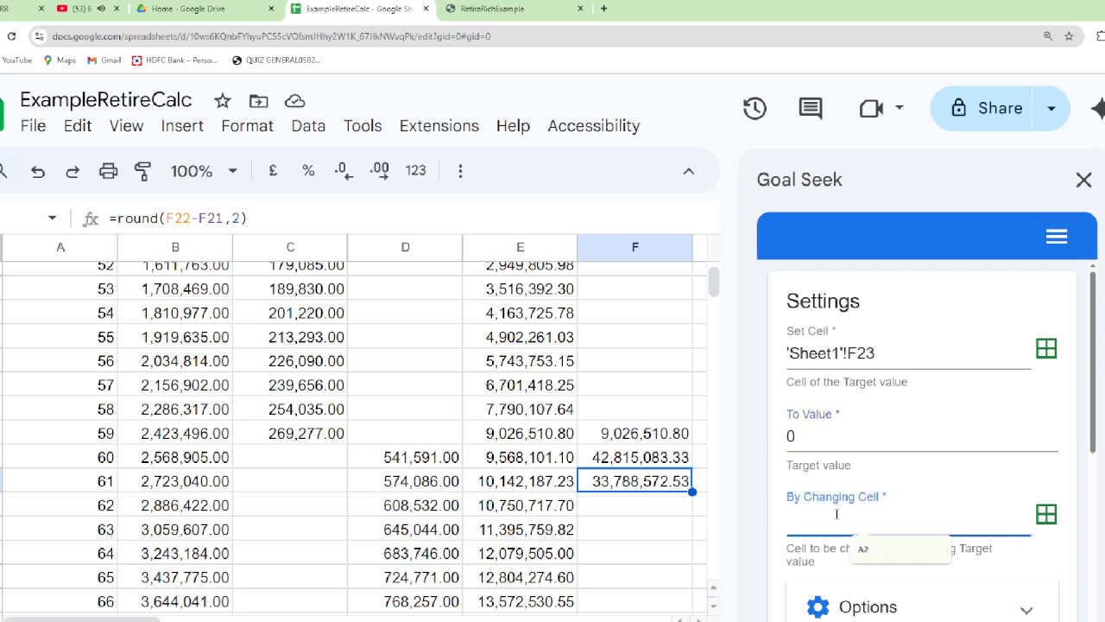
type("a2")
scroll(892, 511, "down", 2)
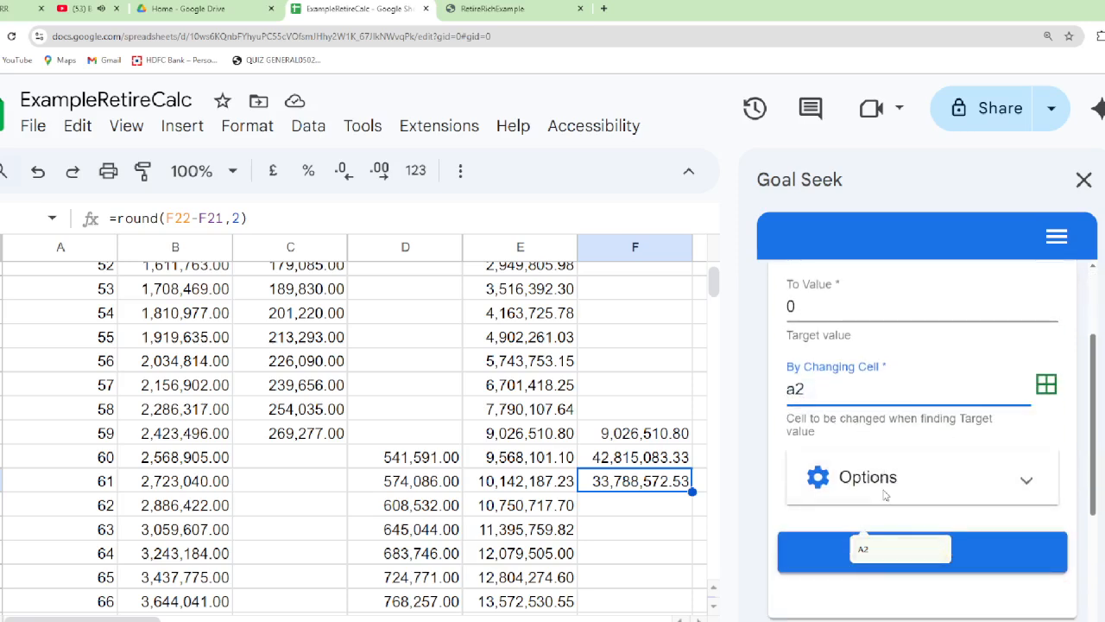
scroll(885, 494, "down", 2)
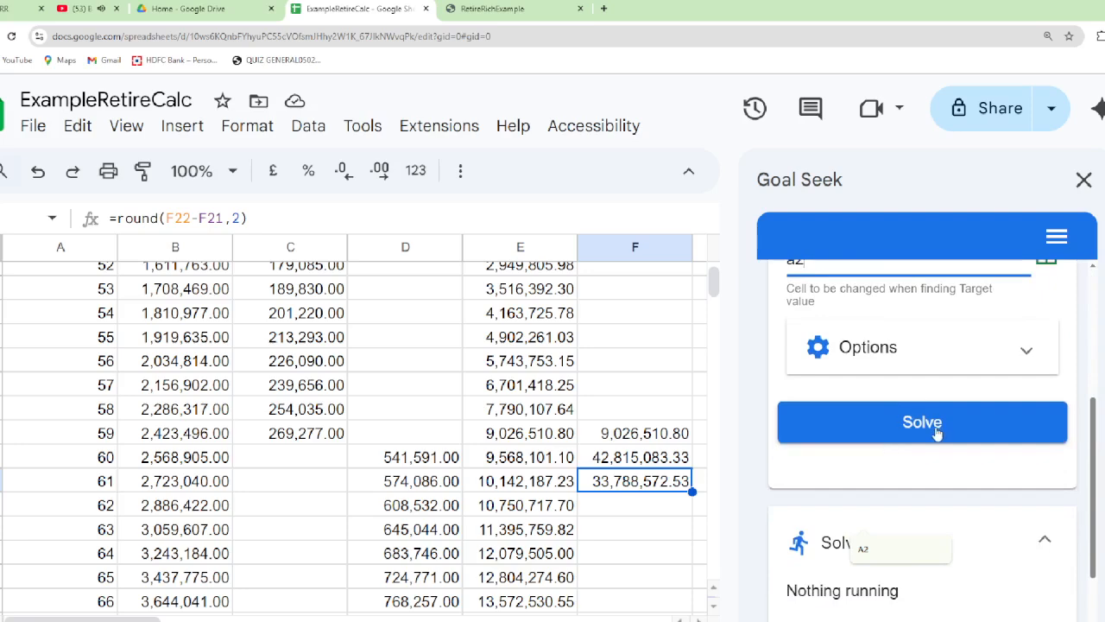
left_click(937, 431)
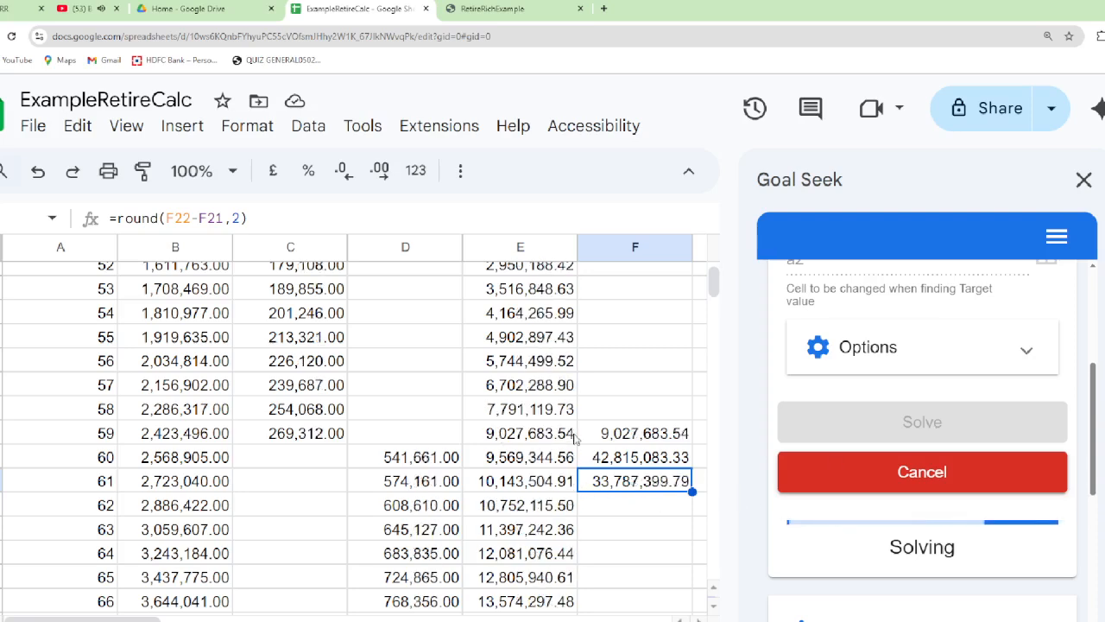
Check the age 59 fund value in E21, cell A1 and the reserved goal seek cell A2 during solving
left_click(574, 439)
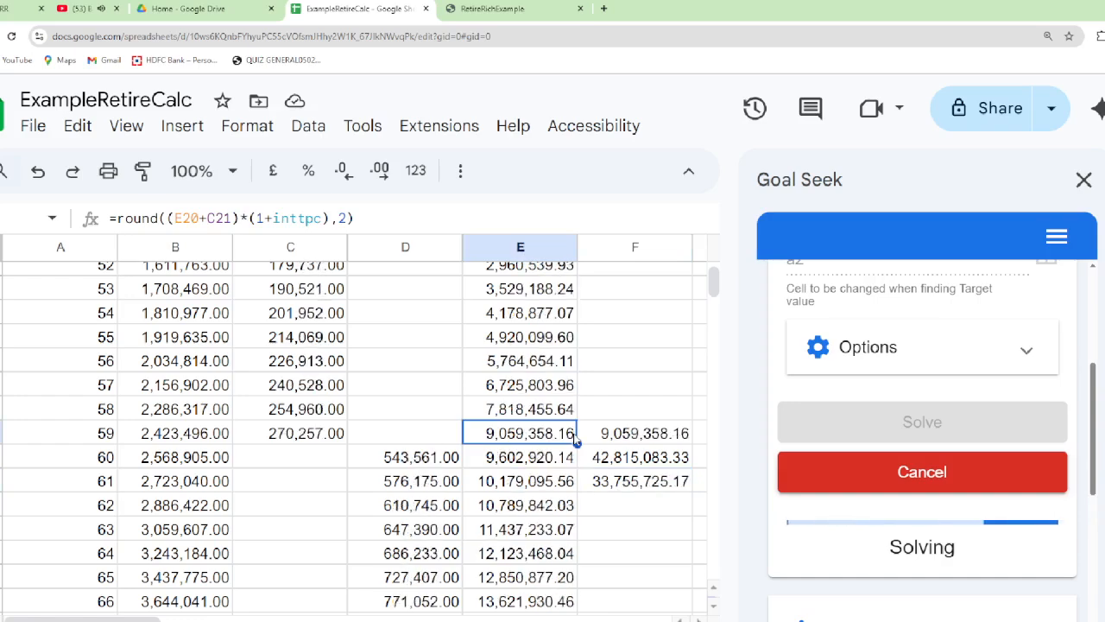
key("ctrl+Home")
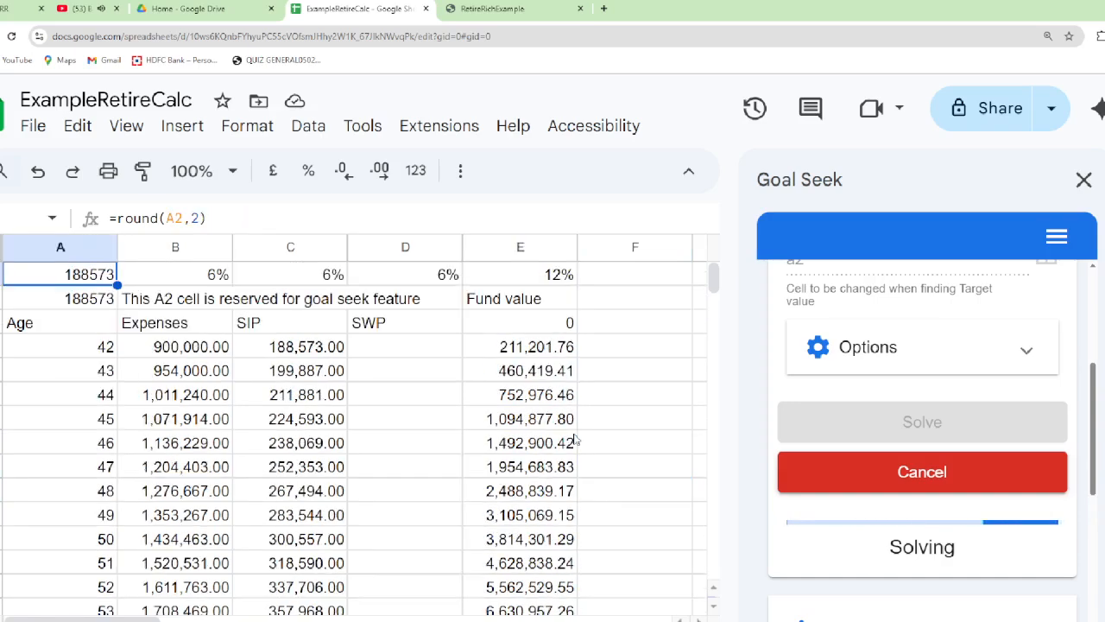
key("Down")
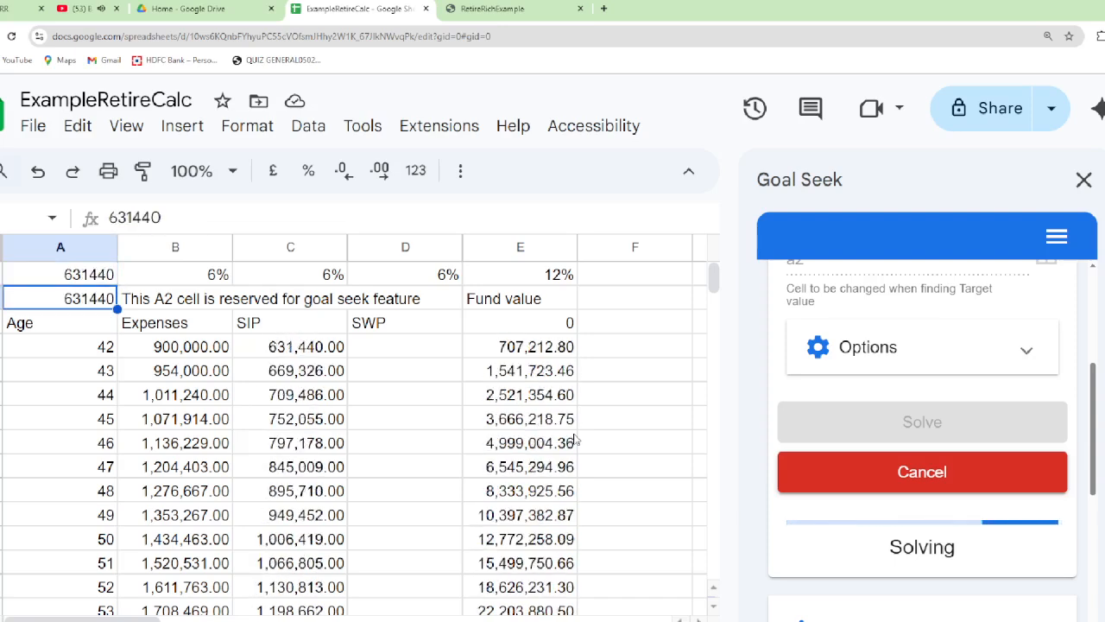
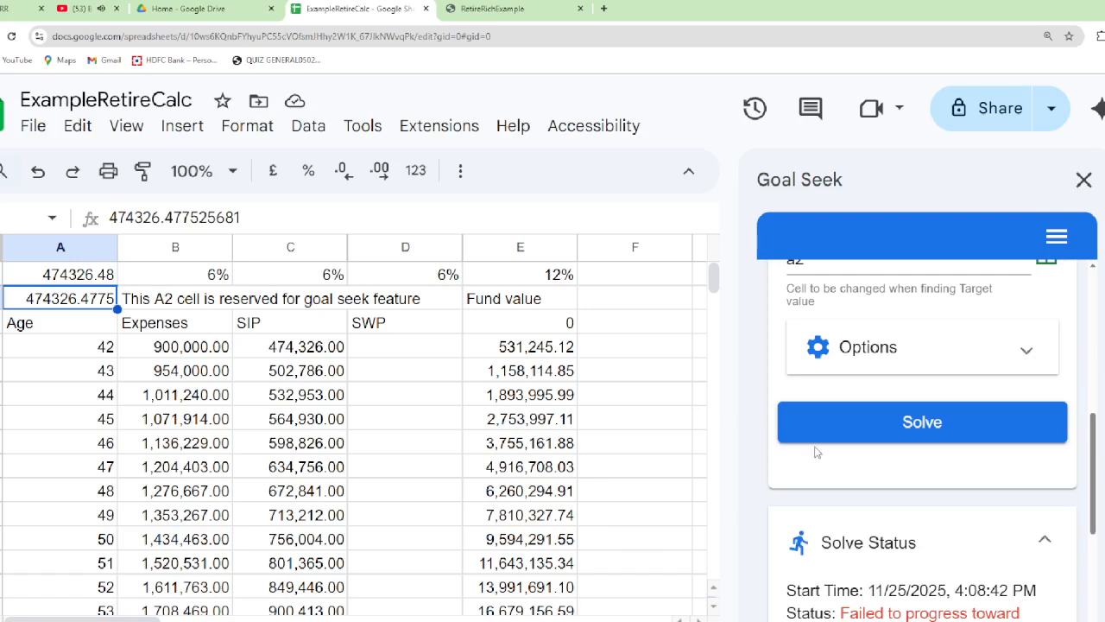
Check the age 59 fund value, the required corpus and the goal seek difference in cells F21 to F23
left_click(613, 284)
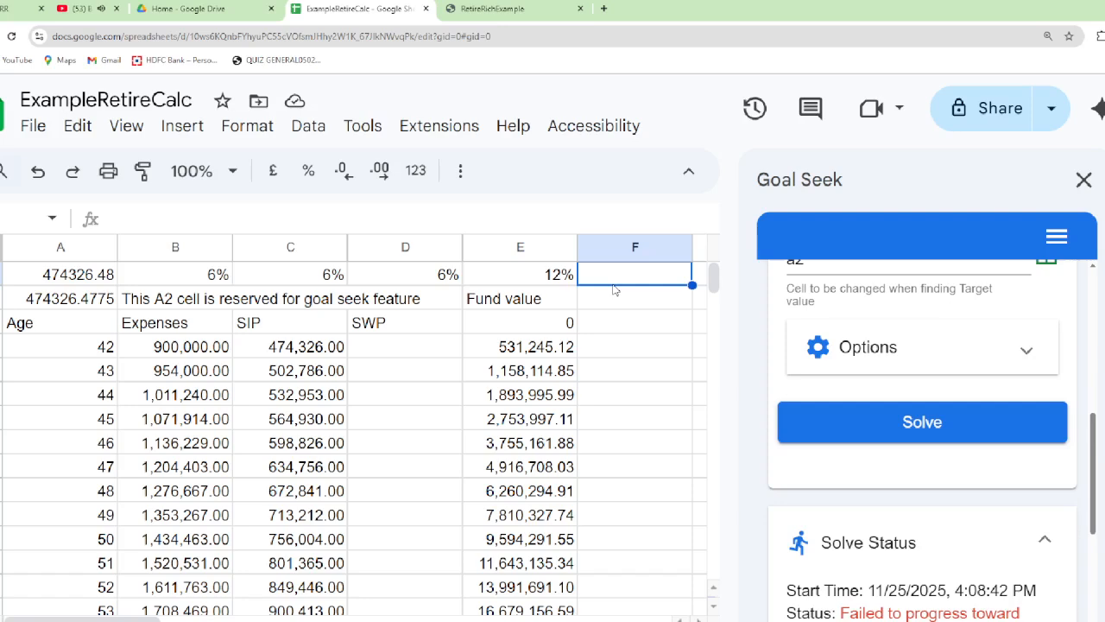
key("ctrl+Down")
key("Down")
key("Down")
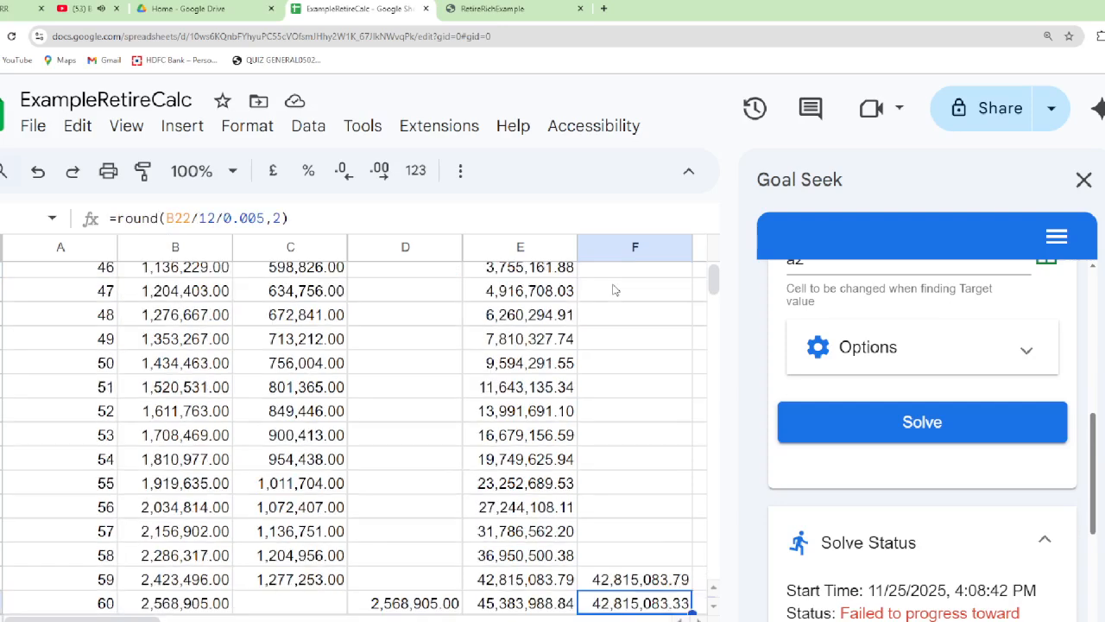
key("Down")
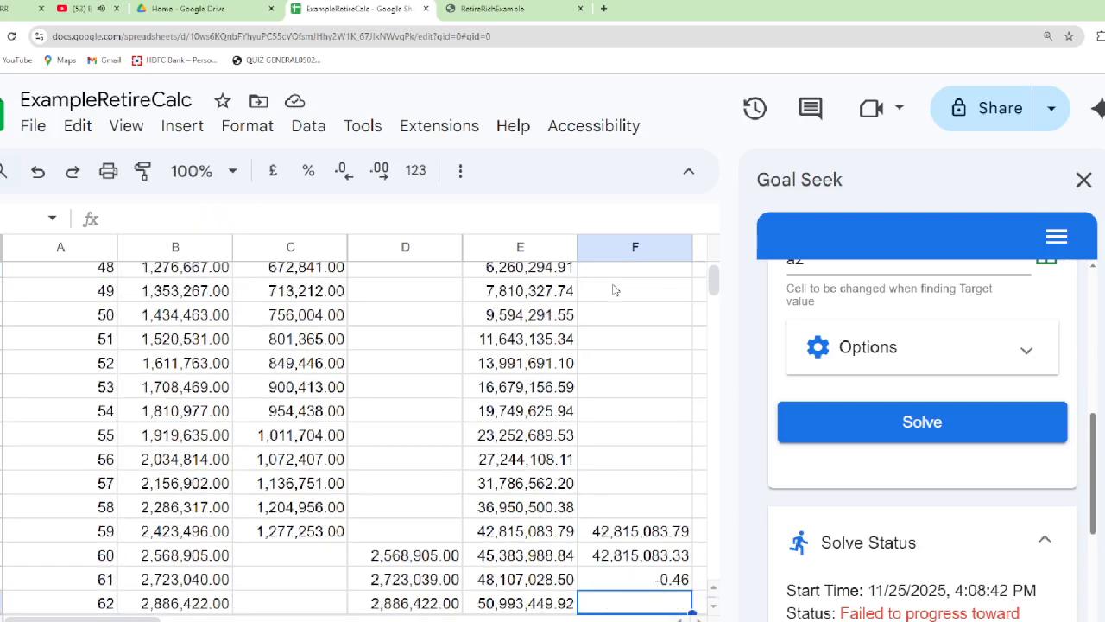
key("Up")
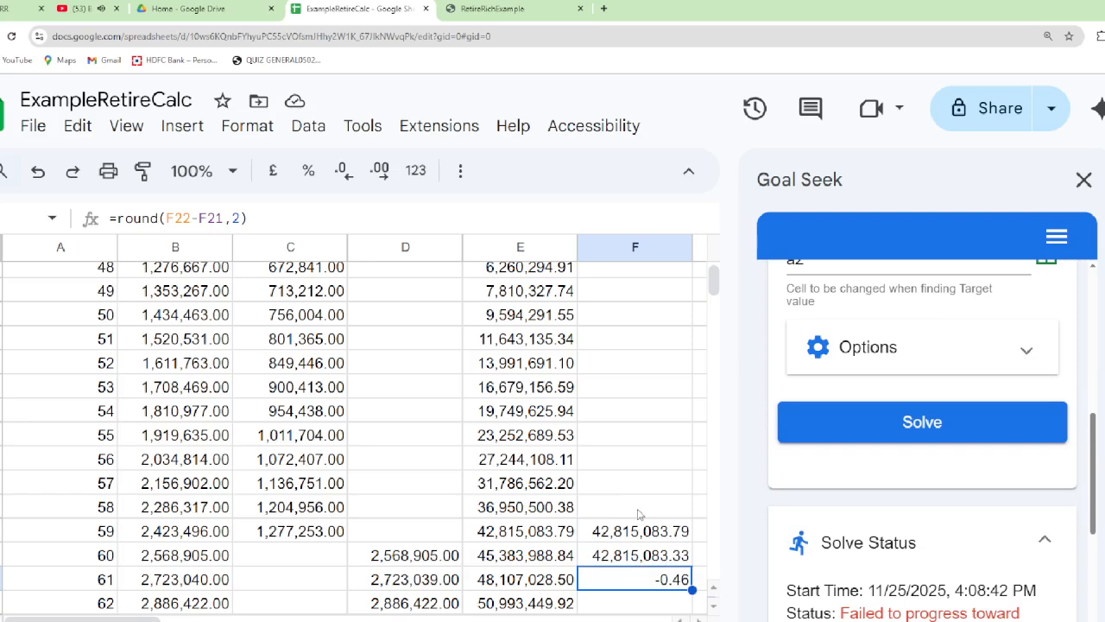
left_click(491, 514)
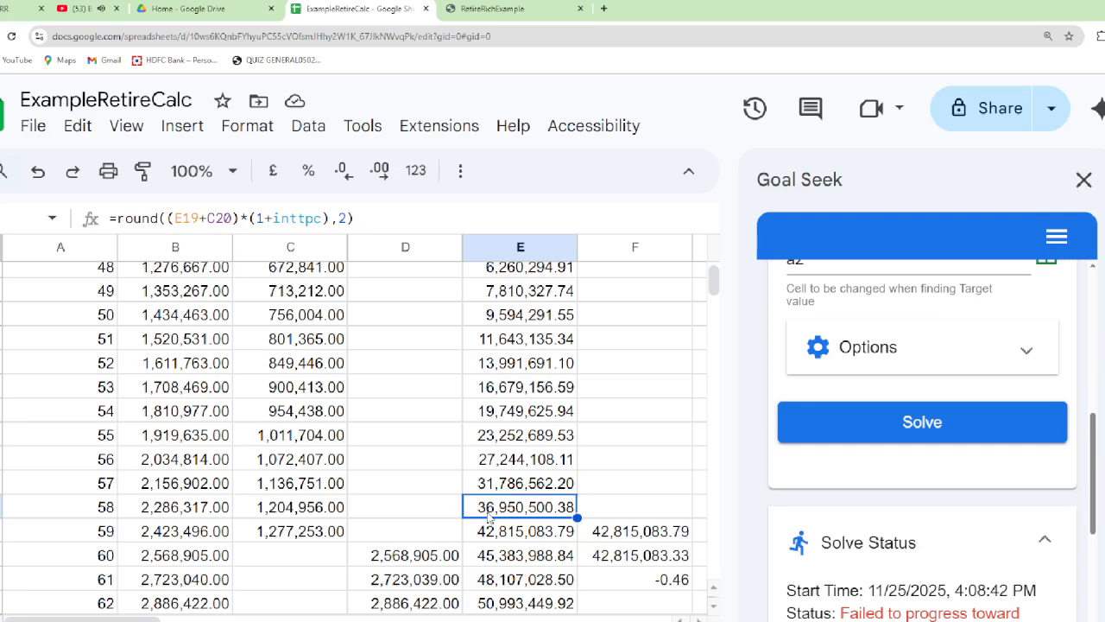
Enter the formula =A1/12 in cell F1 to convert the yearly base SIP into a monthly amount
key("ctrl+Home")
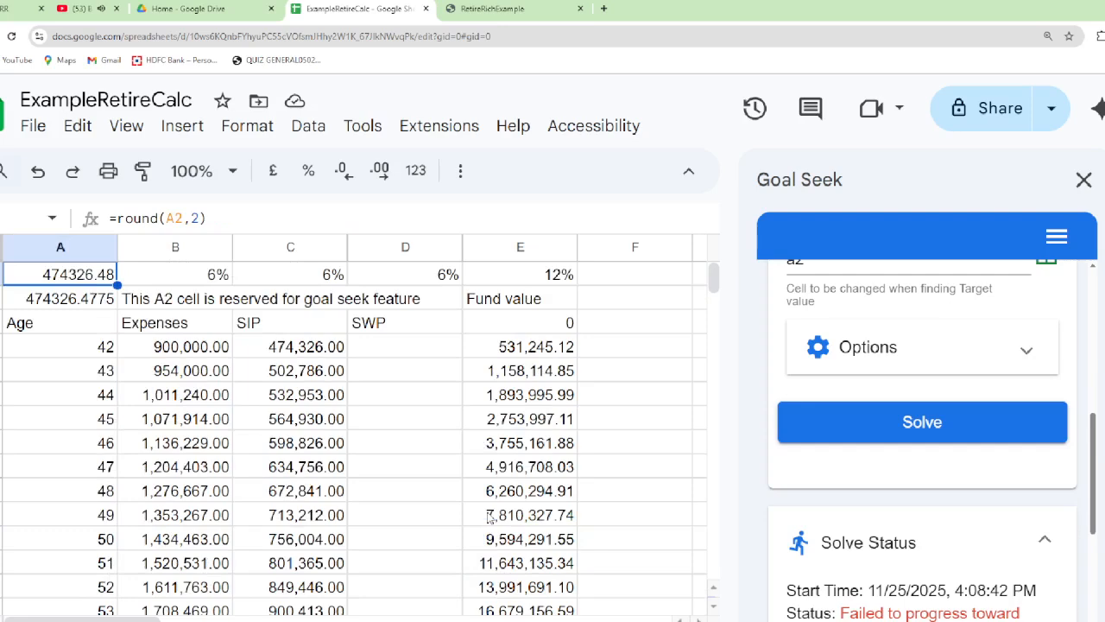
key("Right")
key("Right")
key("Right")
key("Right")
key("Right")
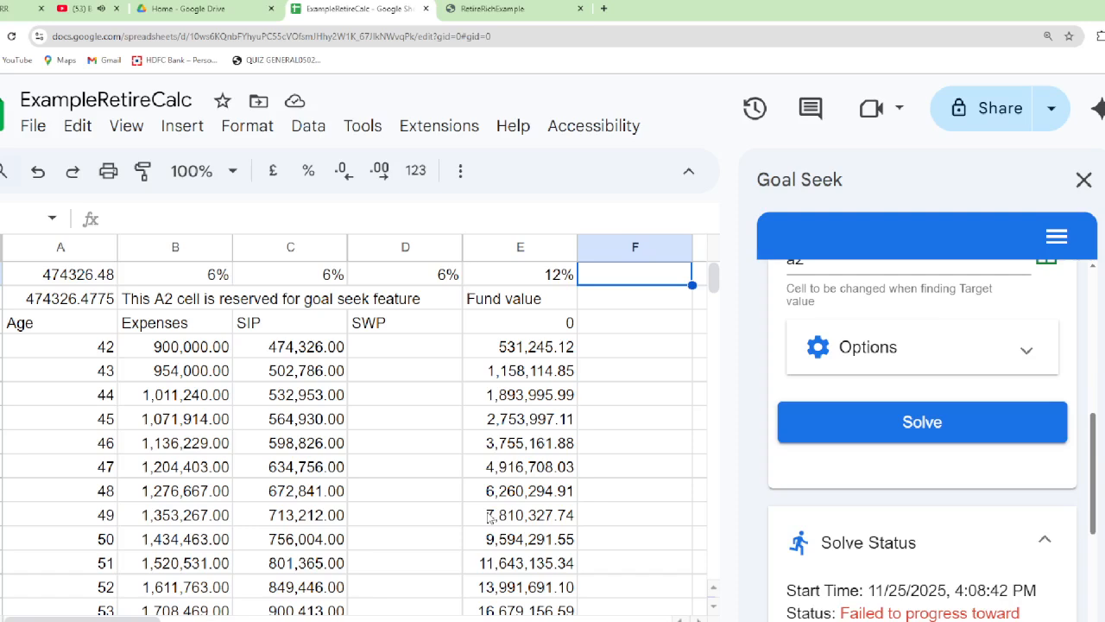
type("=")
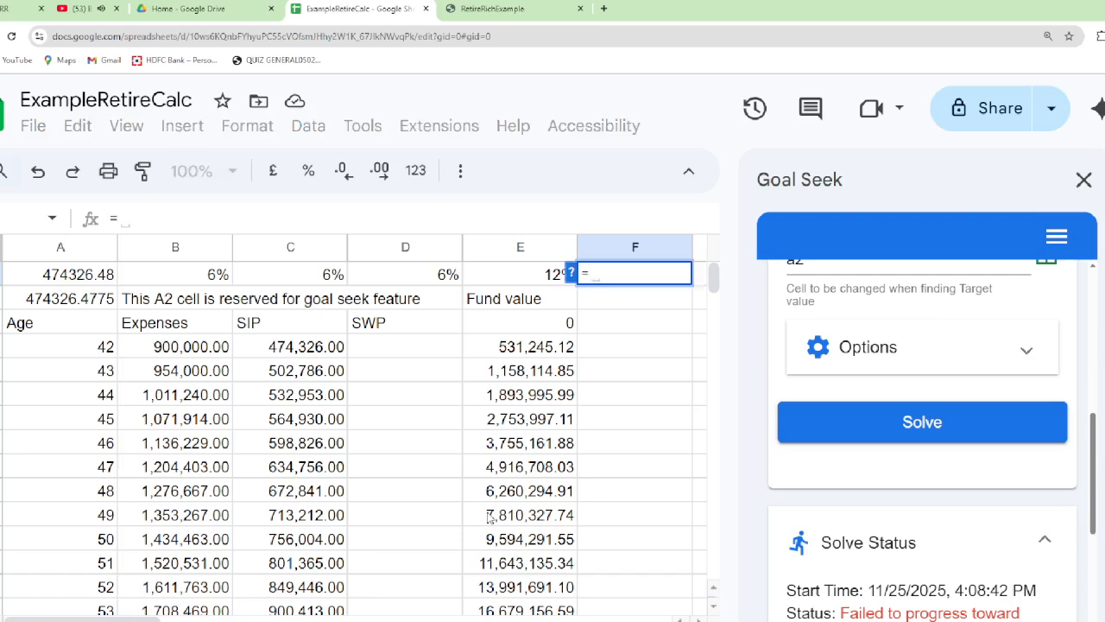
type("A")
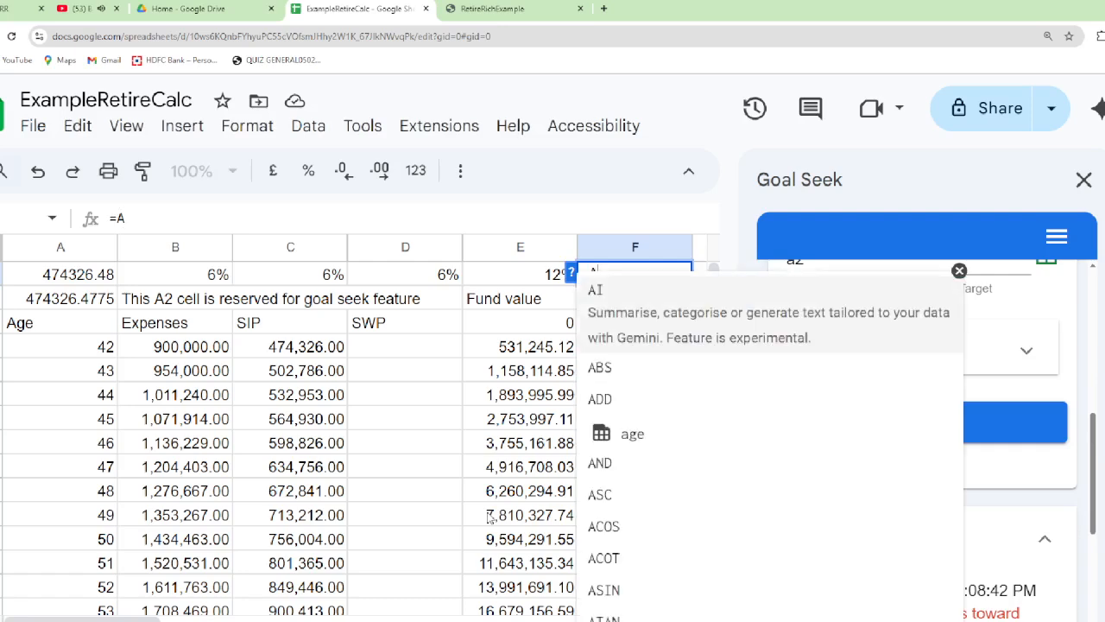
type("1/12")
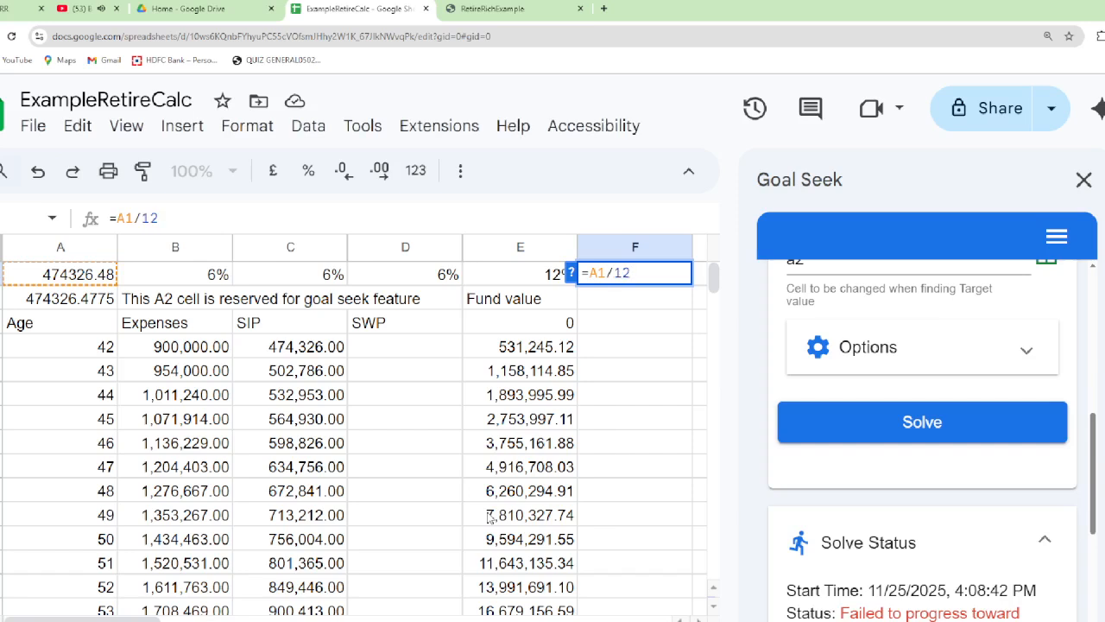
key("Return")
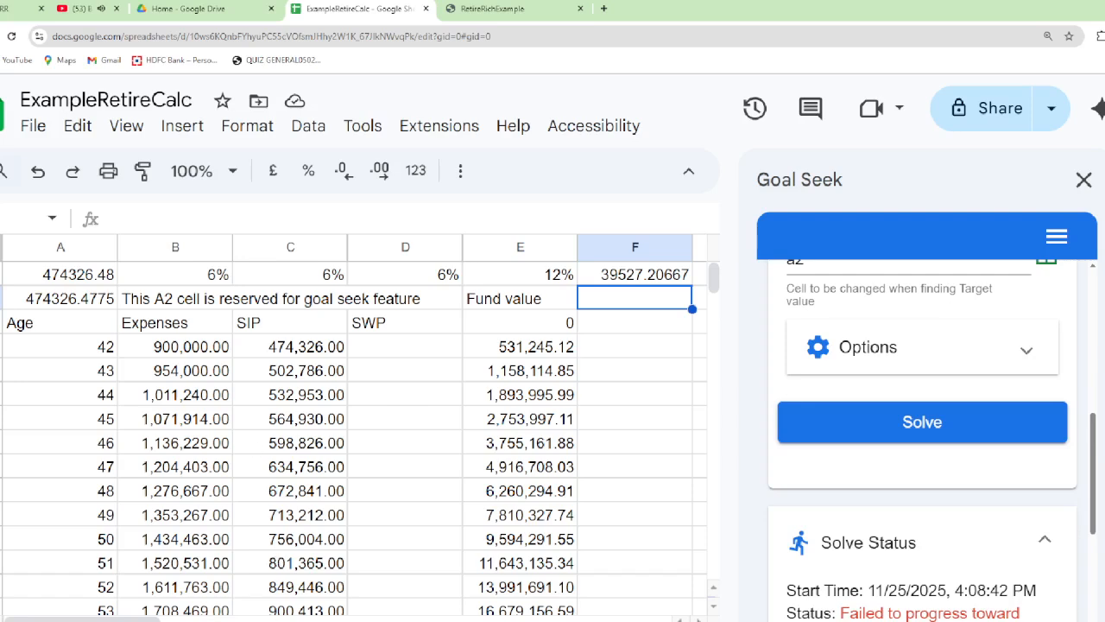
Examine the base SIP in cells A1 and A2 of the monthly sheet, and return to the yearly sheet
key("ctrl+shift+Page_Down")
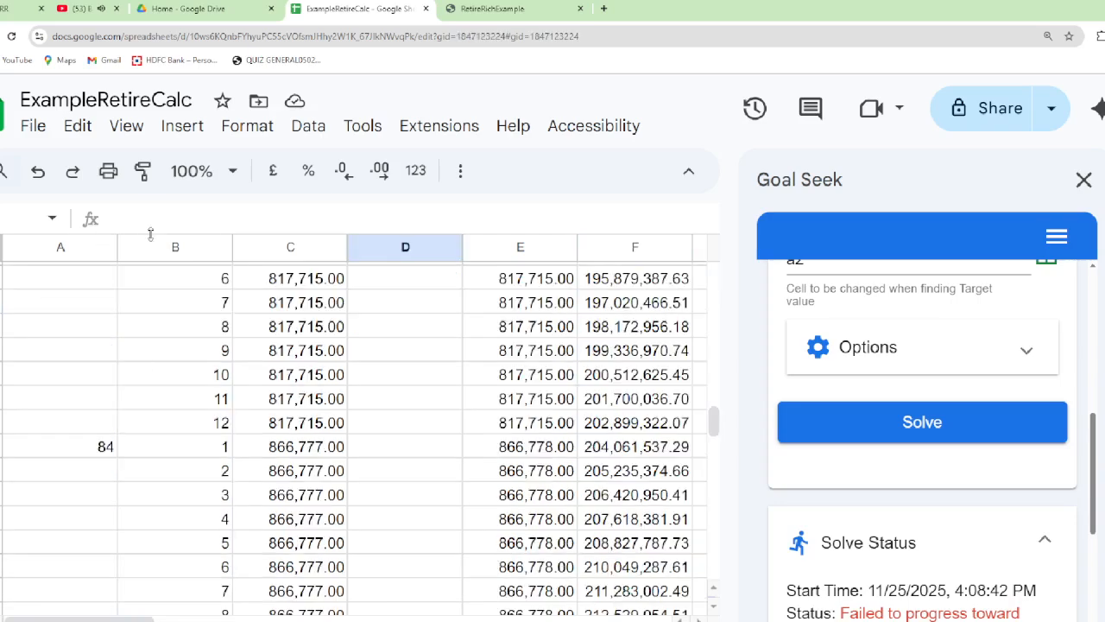
scroll(175, 349, "up", 20)
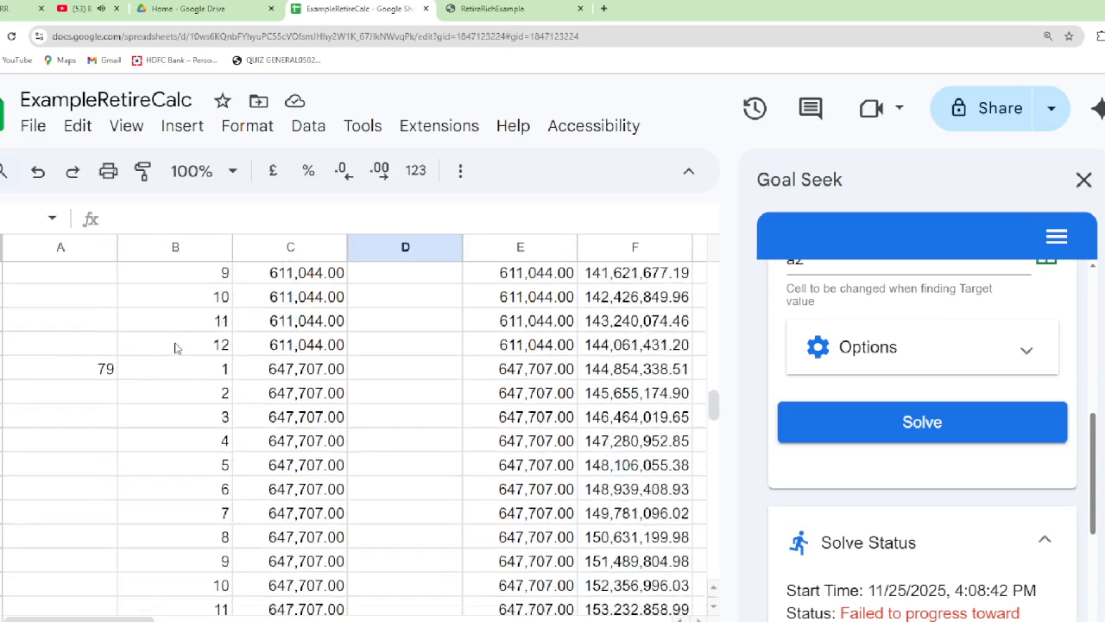
key("ctrl+Home")
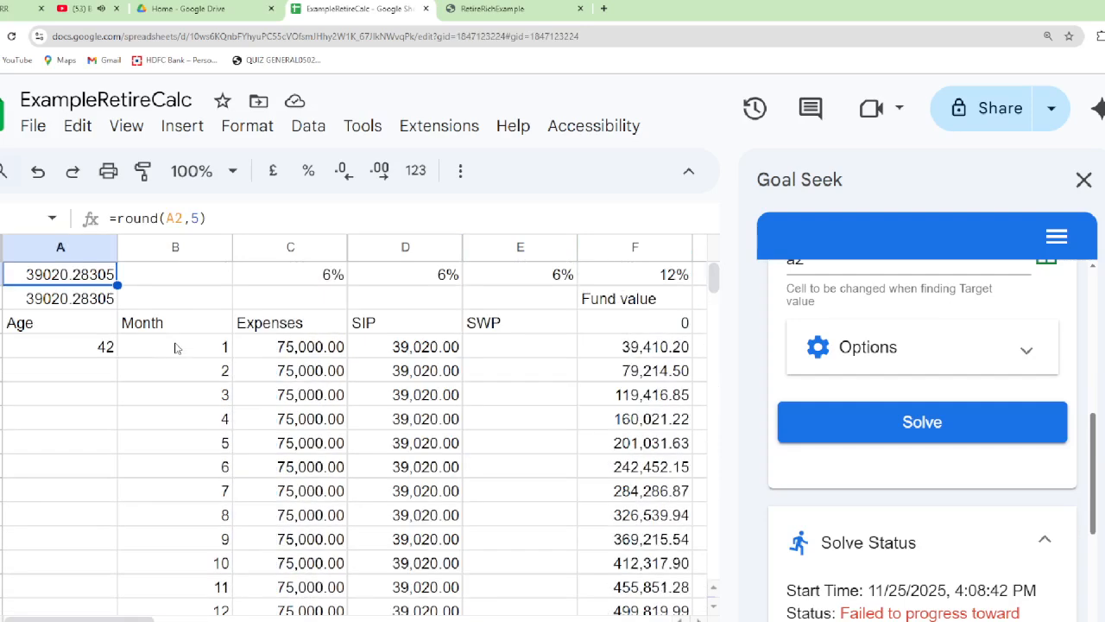
key("Down")
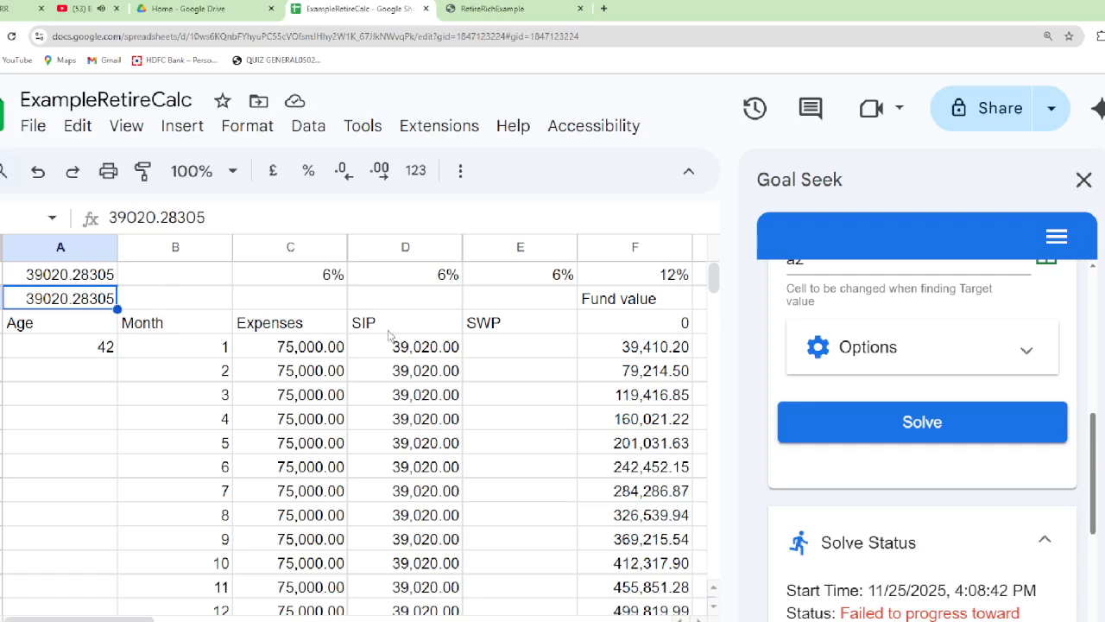
scroll(381, 336, "down", 5)
scroll(381, 336, "up", 5)
key("ctrl+shift+Page_Up")
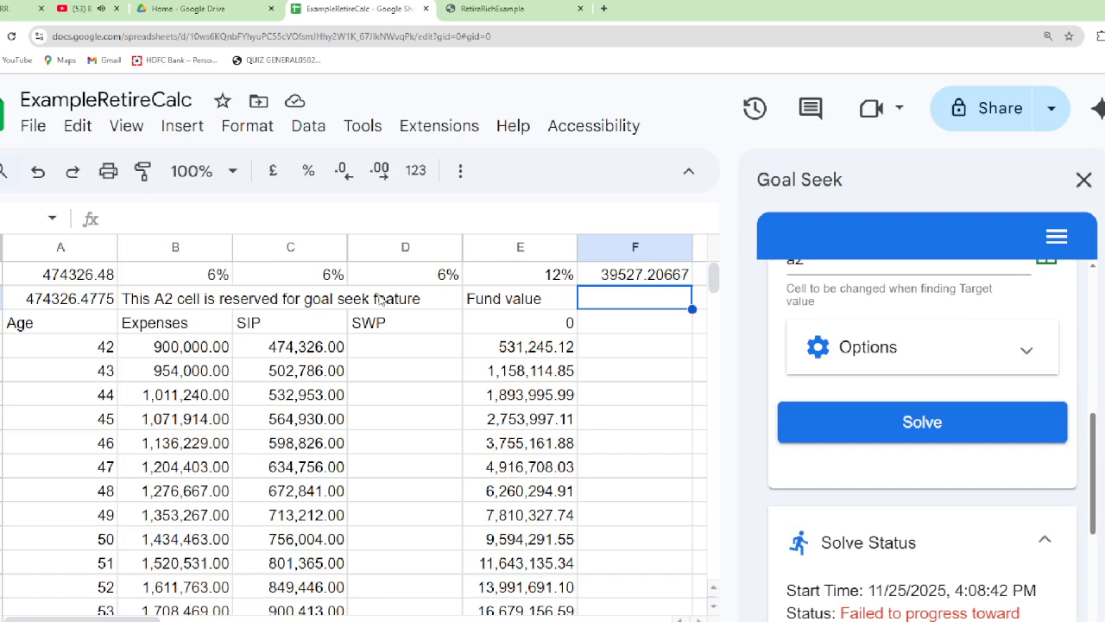
Compare the age 42 rows of the yearly and monthly sheets, and inspect the monthly sheet's totals row
left_click(70, 348)
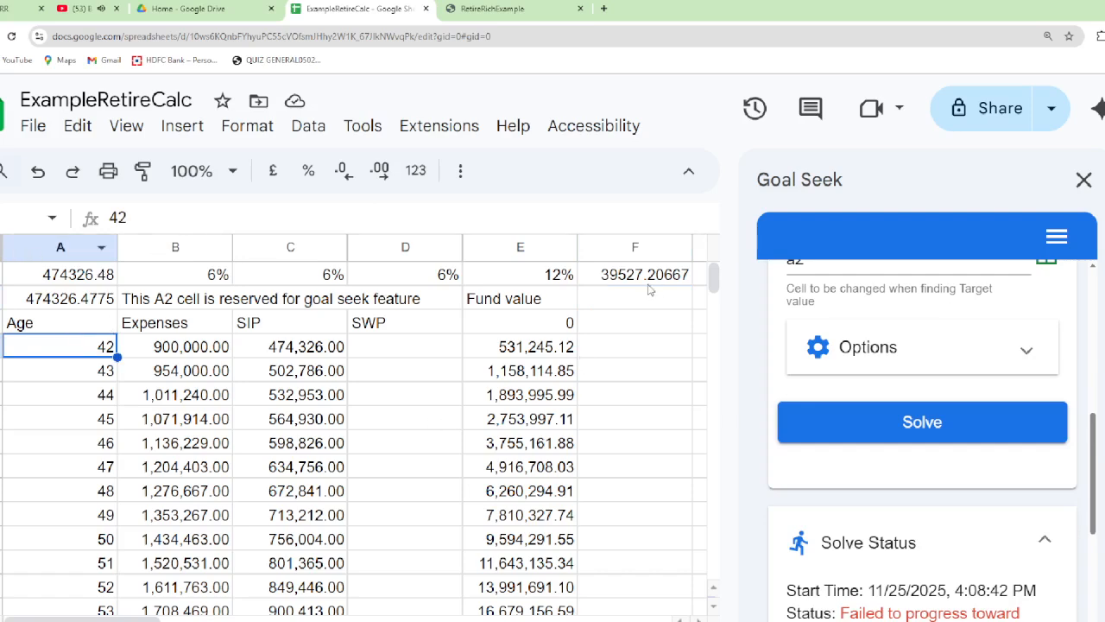
key("ctrl+shift+Page_Down")
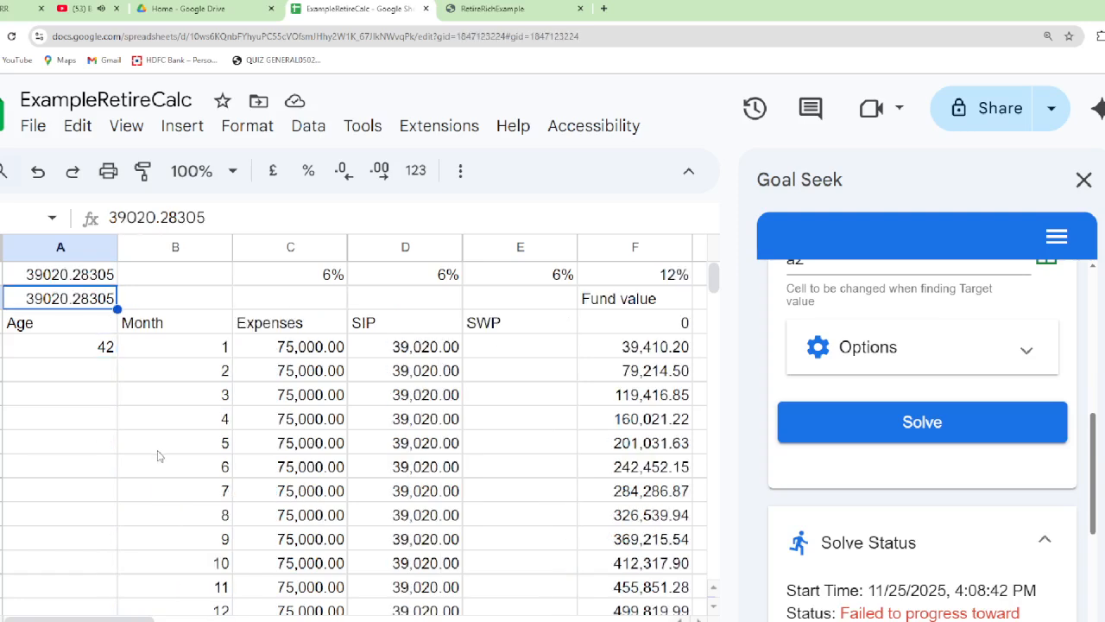
left_click(159, 348)
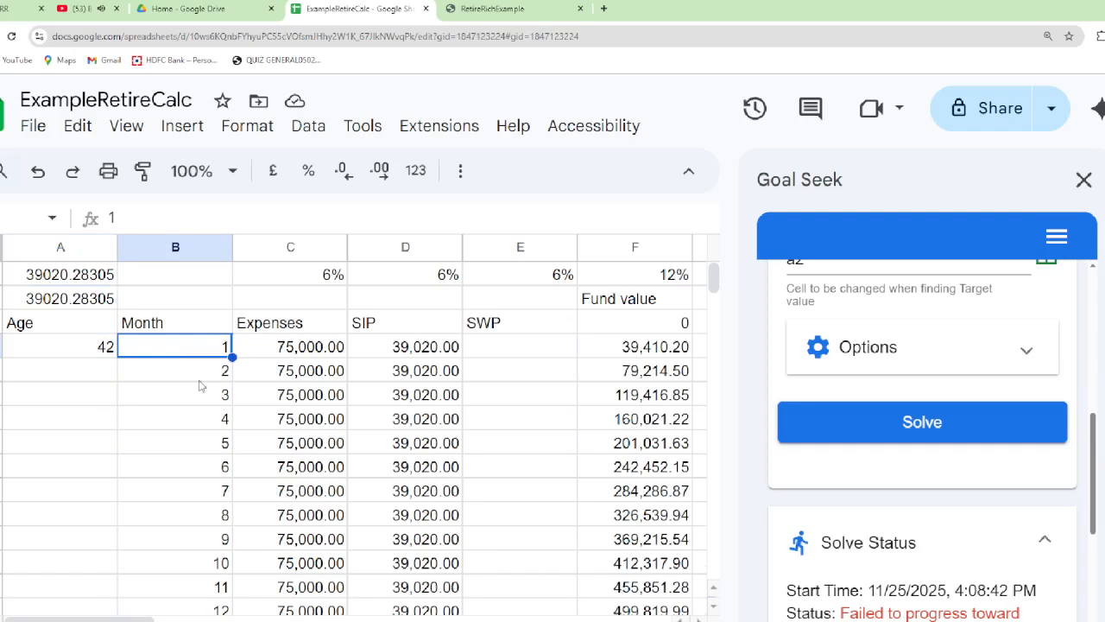
key("ctrl+Down")
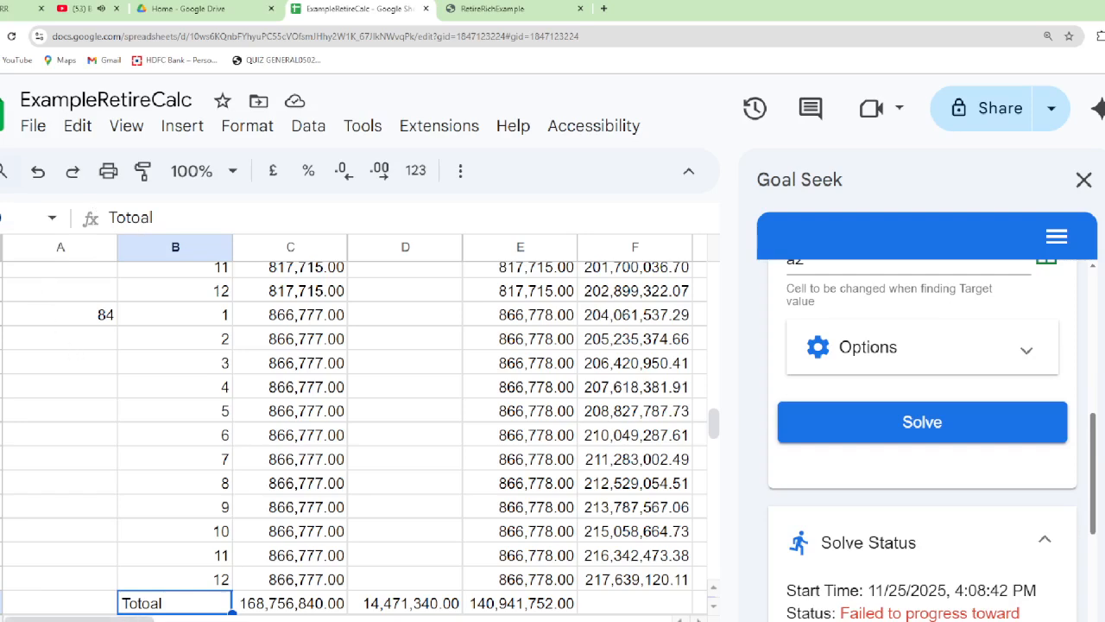
On the yearly sheet, enter the label Total in cell A47 below the age 84 row
left_click(258, 620)
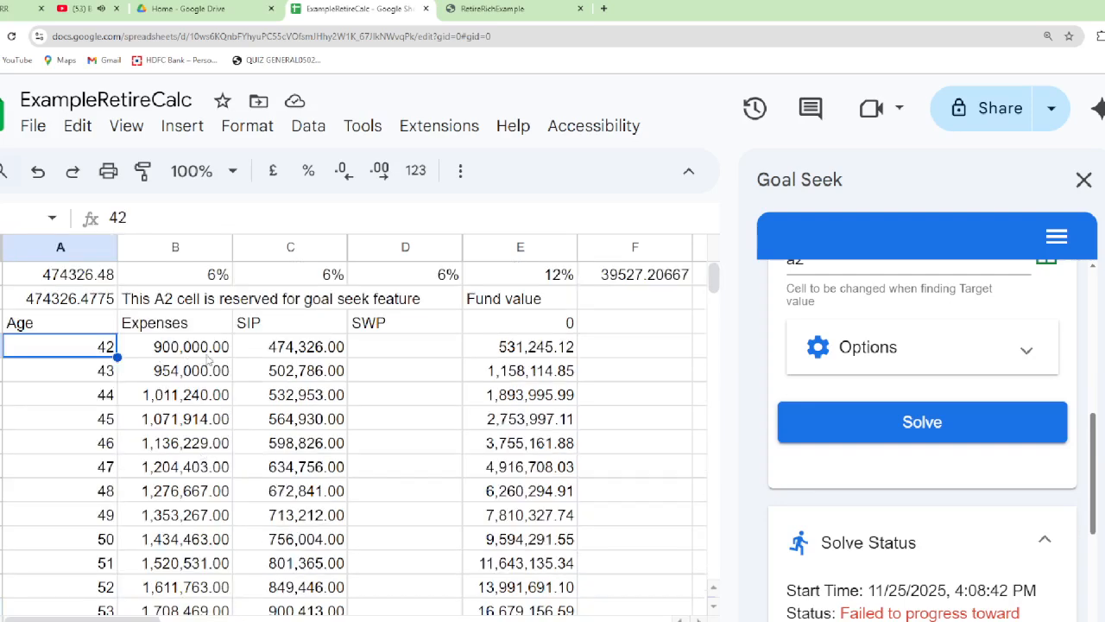
left_click(317, 357)
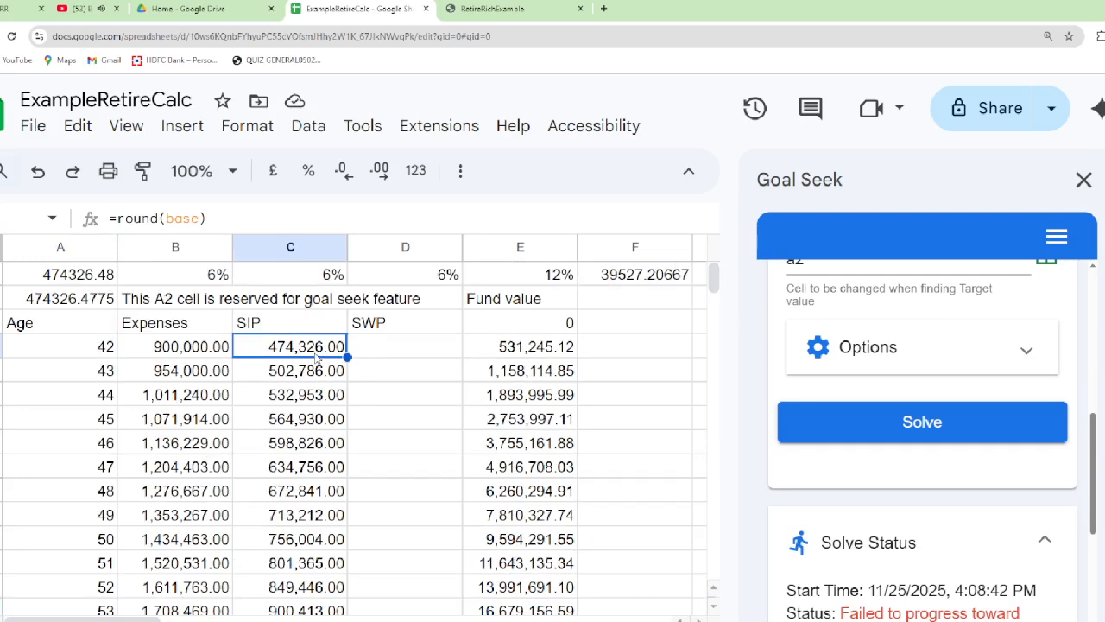
key("ctrl+Down")
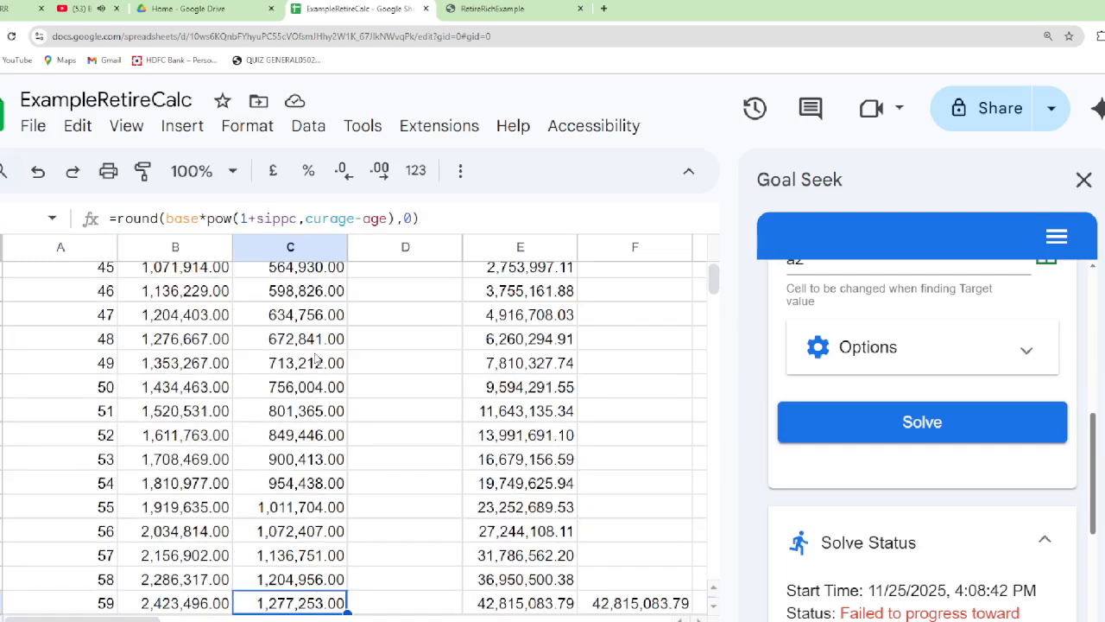
key("Down")
key("Right")
key("ctrl+Down")
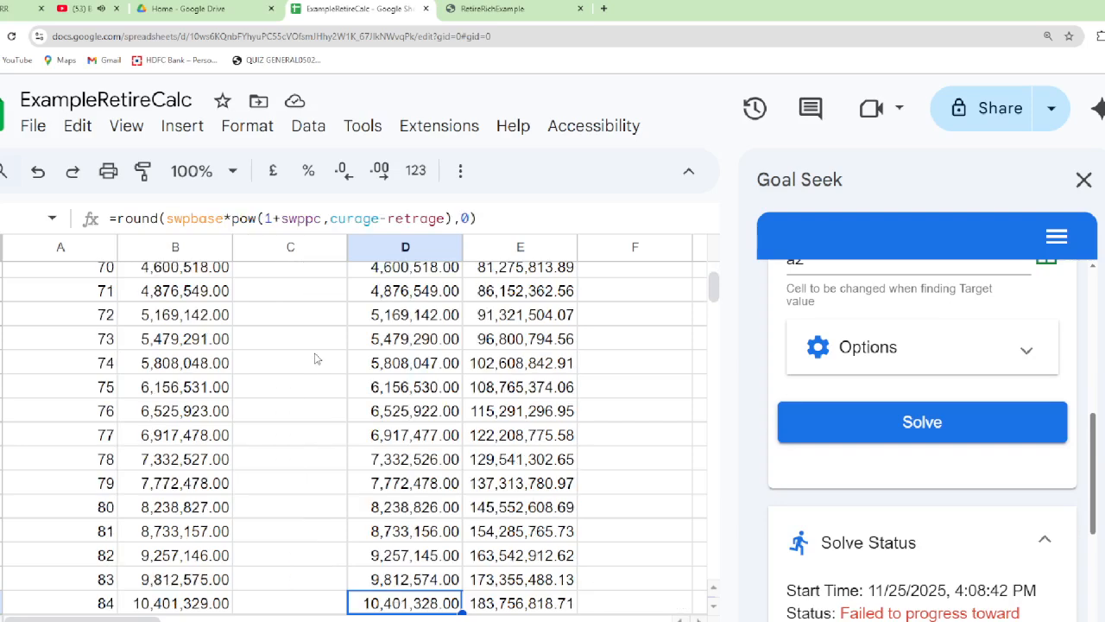
key("Down")
key("Left")
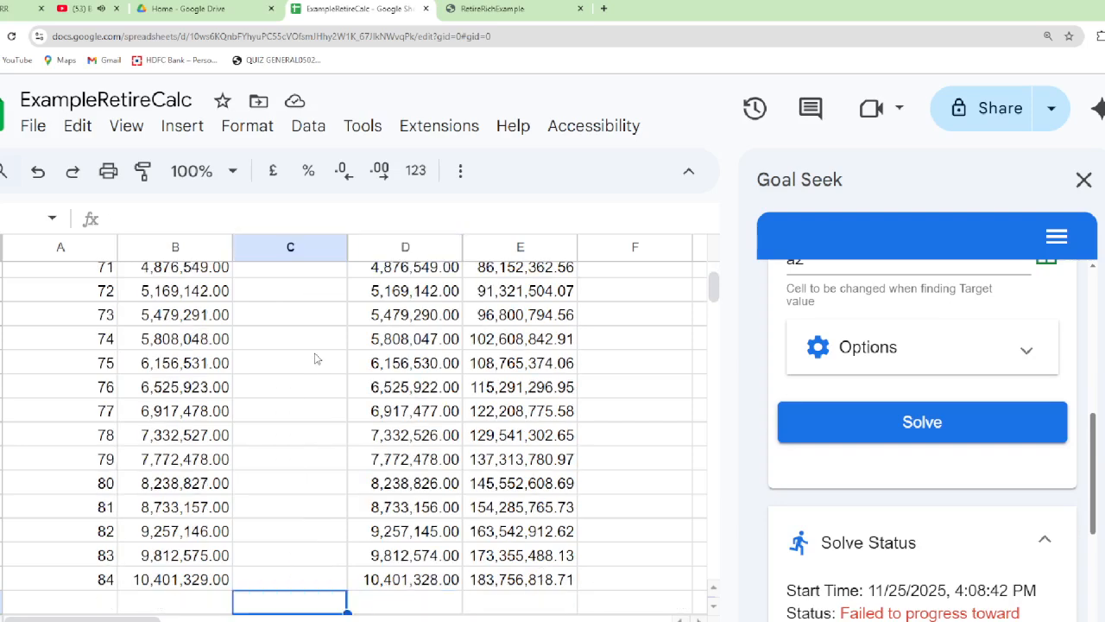
key("Left")
key("Left")
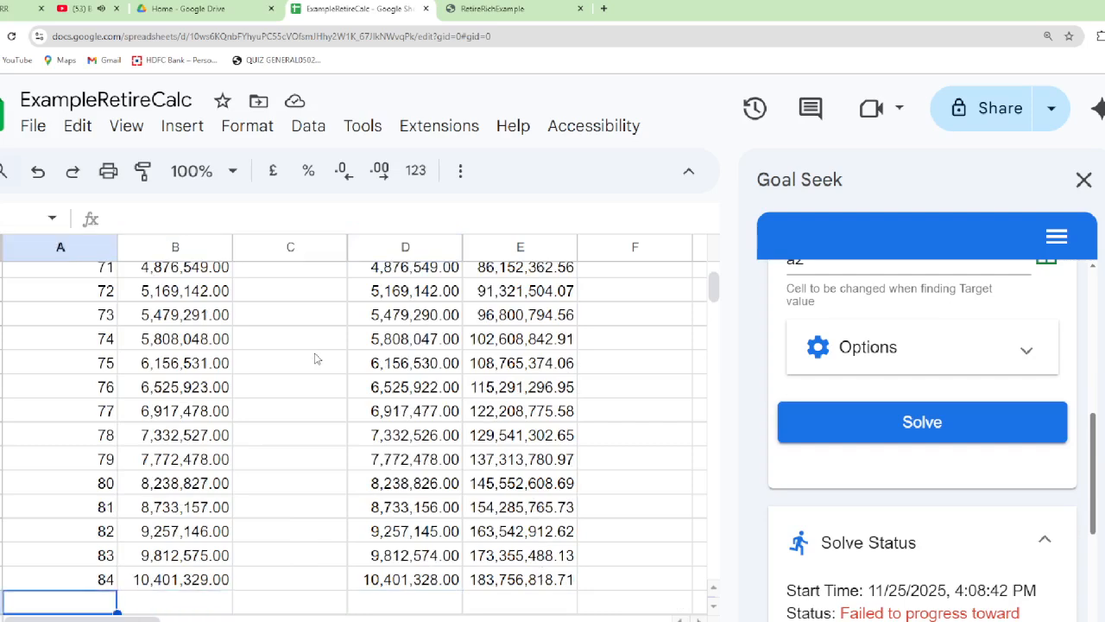
type("Total")
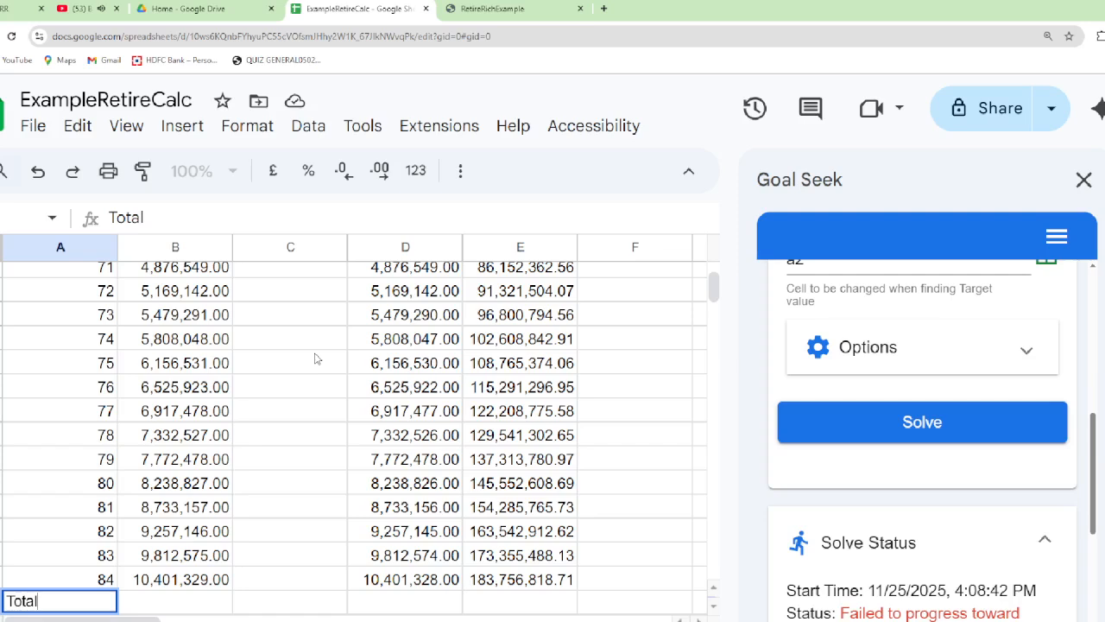
key("Tab")
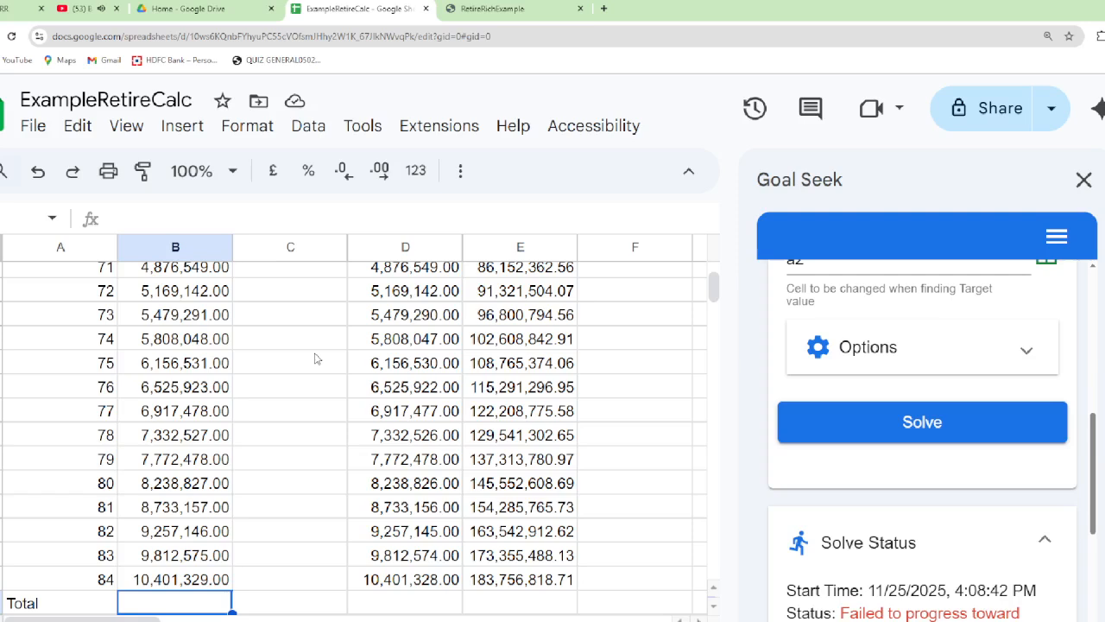
Sum the expenses with =SUM(B2:B46) in cell B47 and format the result as Number with two decimals
type("=sum(B2:B46")
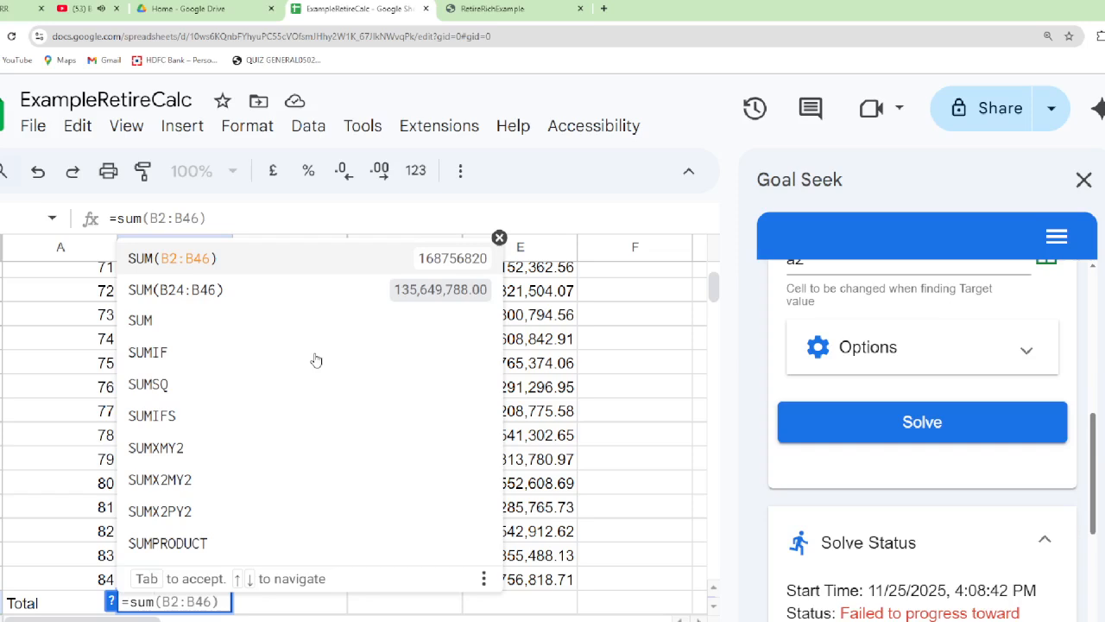
key("Return")
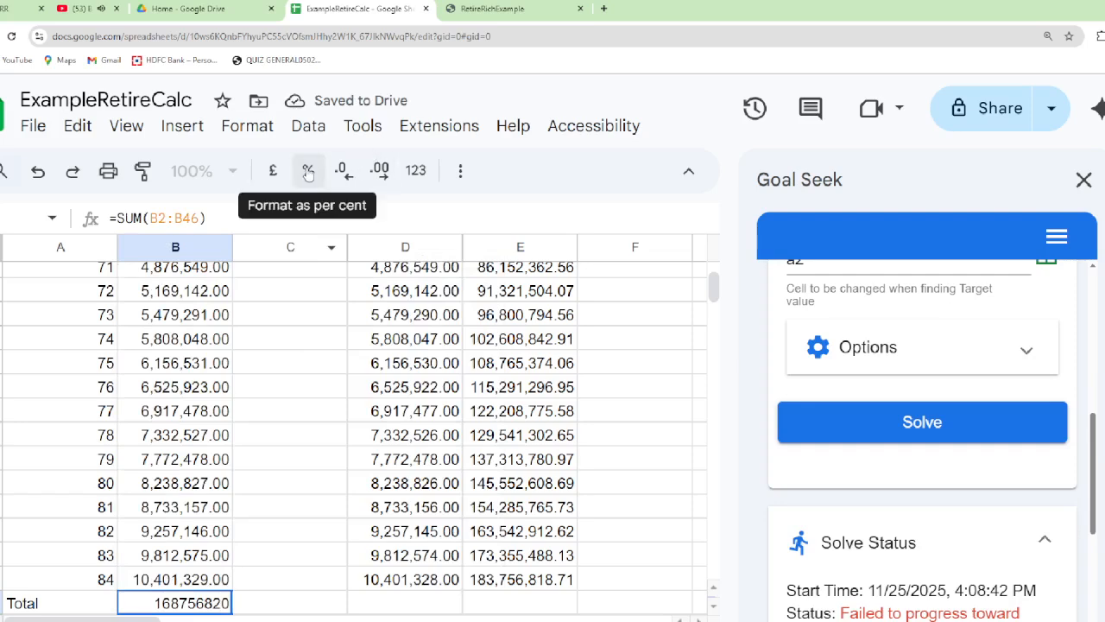
left_click(379, 172)
left_click(379, 172)
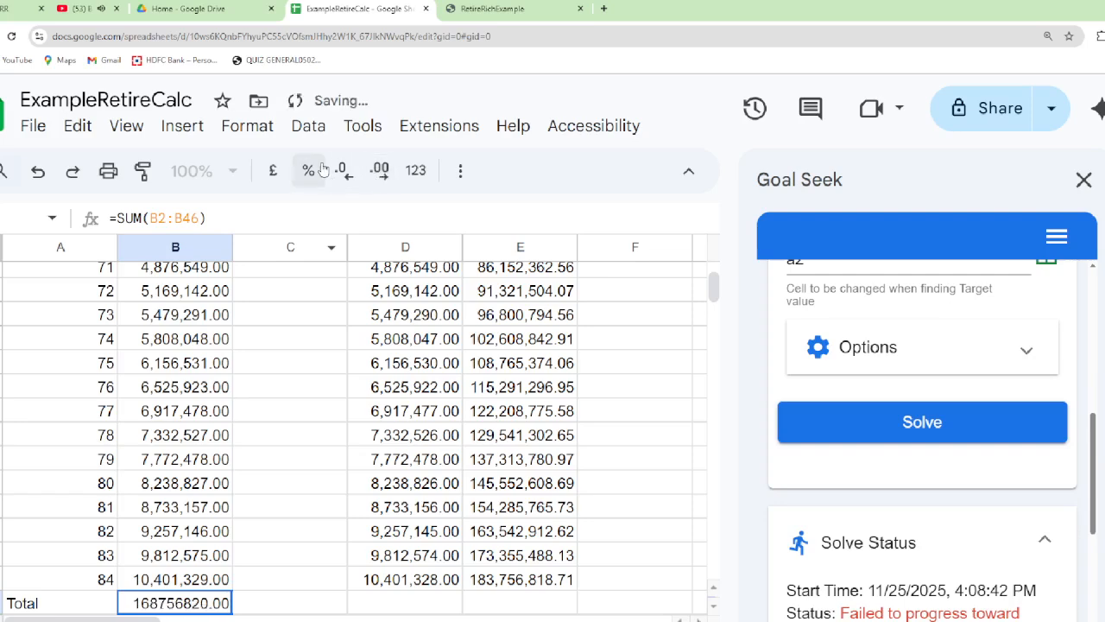
left_click(417, 170)
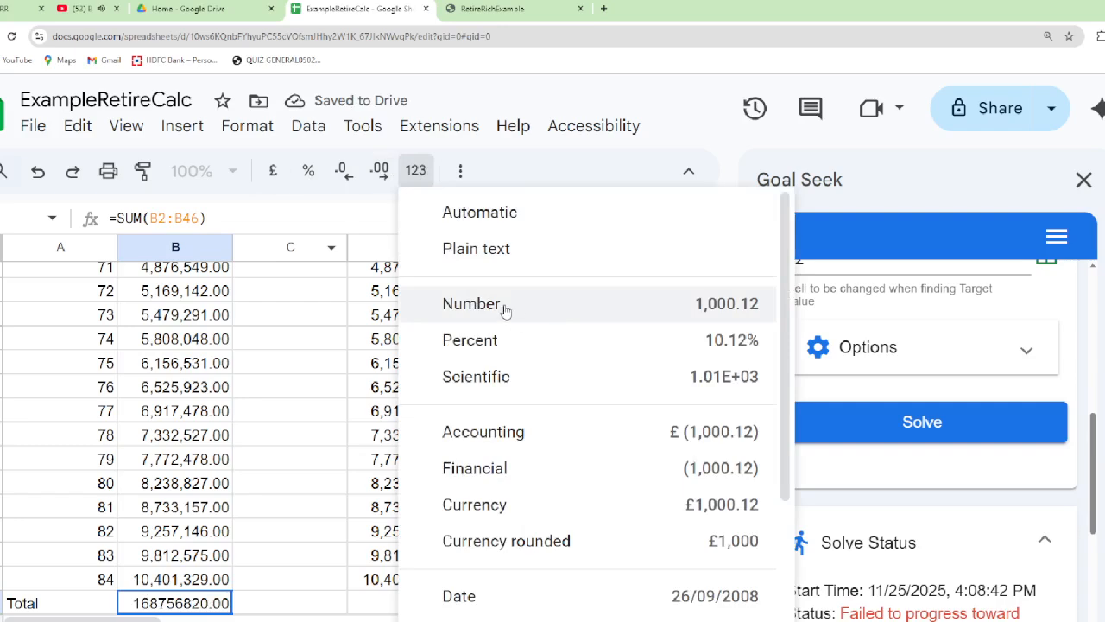
left_click(505, 309)
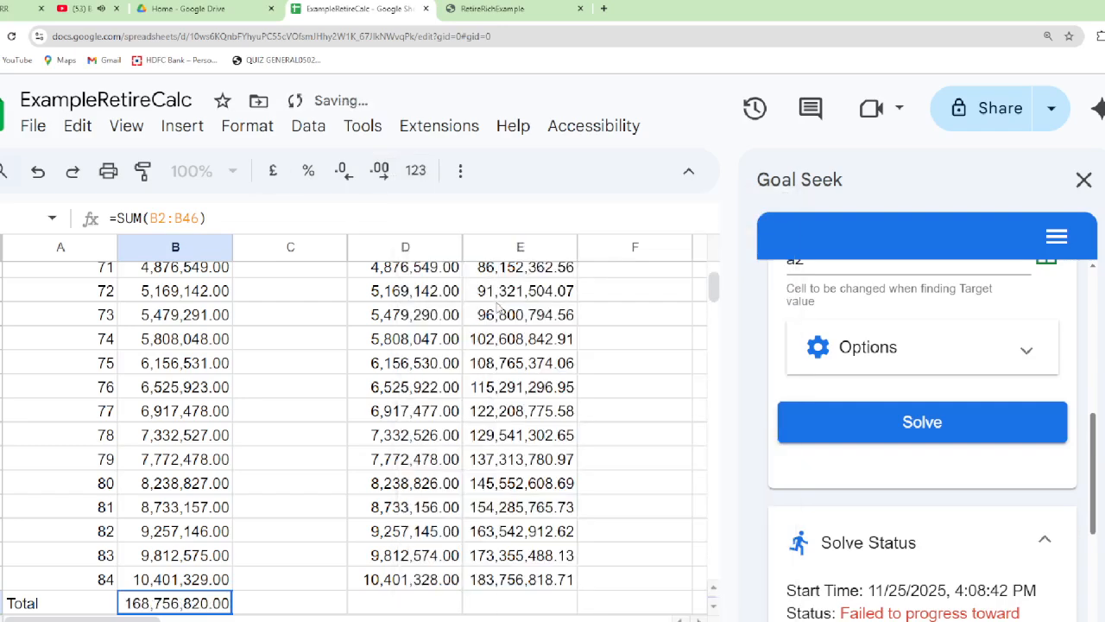
Sum the SIP column with =SUM(C2:C46) in cell C47 of the Total row
left_click(291, 602)
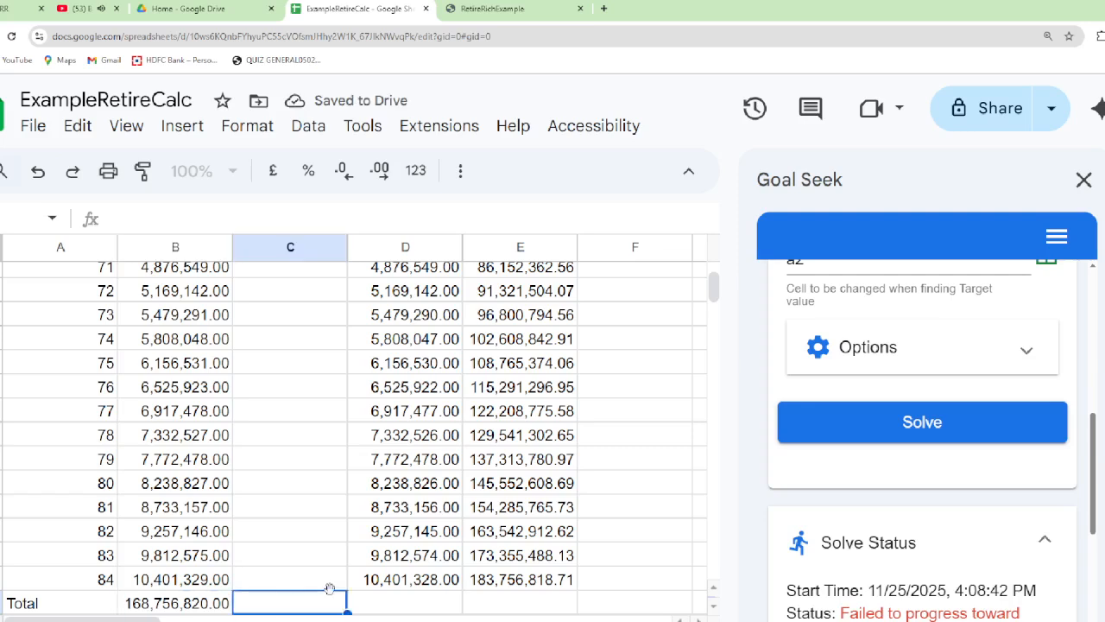
type("=sum(")
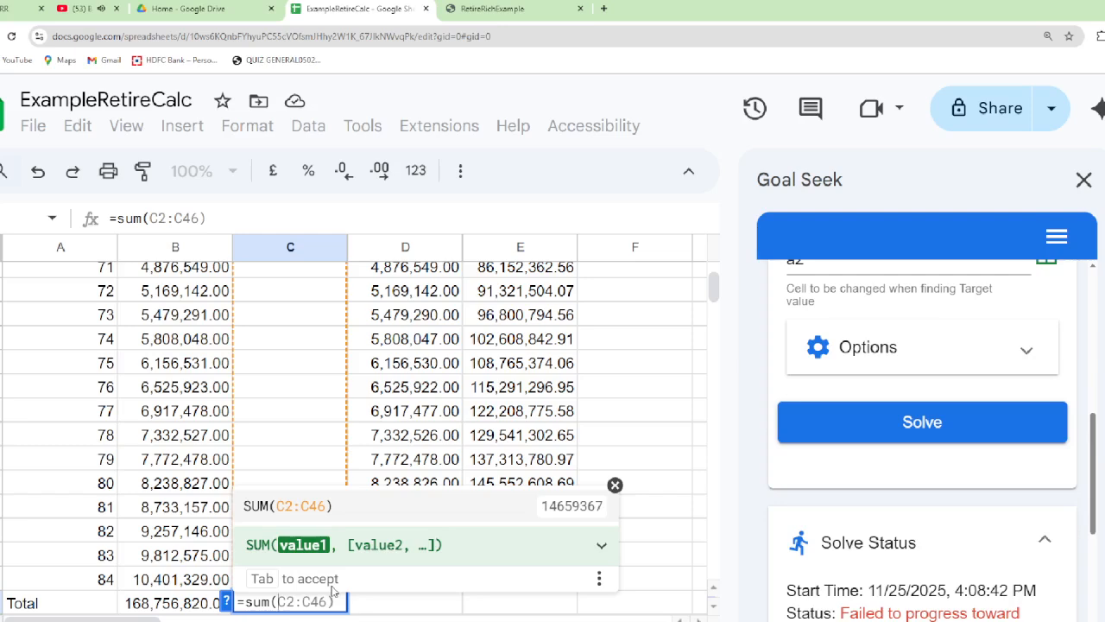
key("Tab")
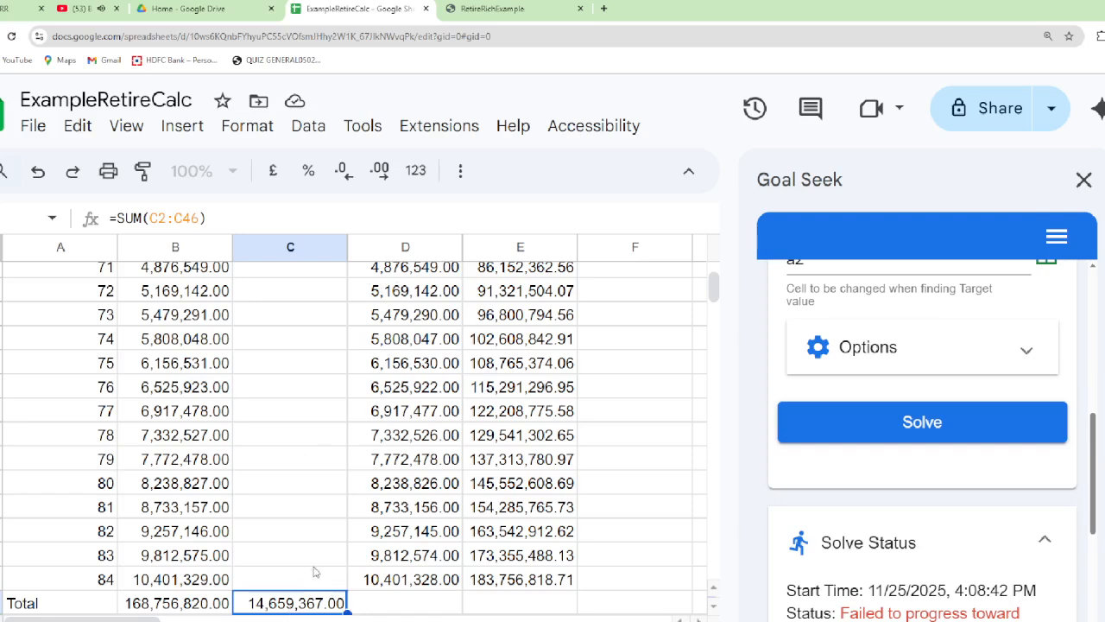
Examine the SIP column from its header down to the total in C47, including the formulas in the yearly rows
key("ctrl+Up")
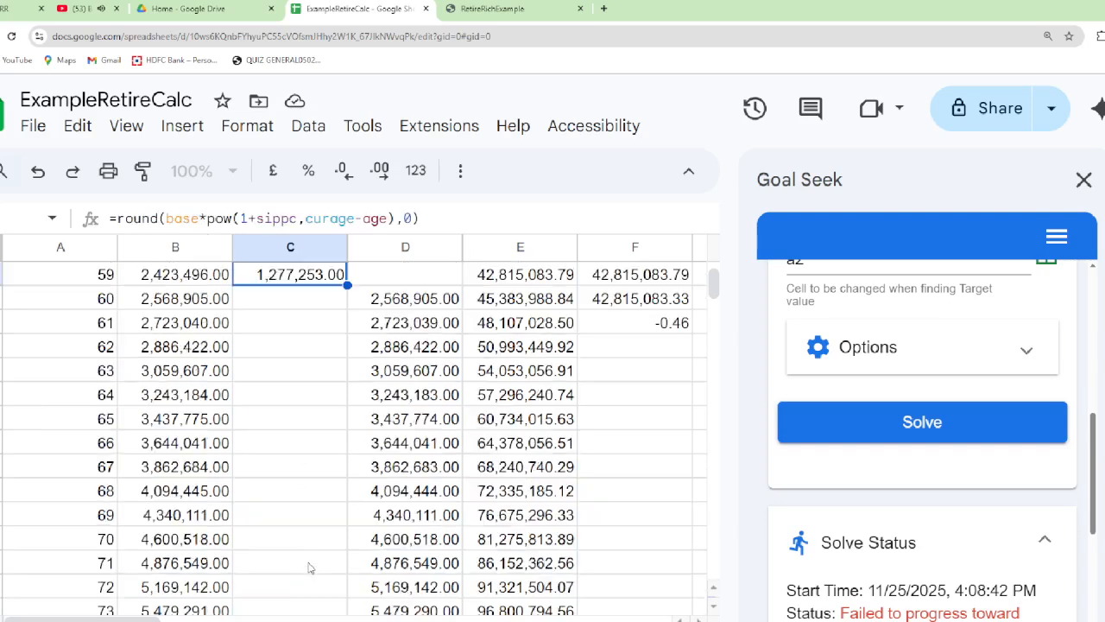
key("ctrl+Up")
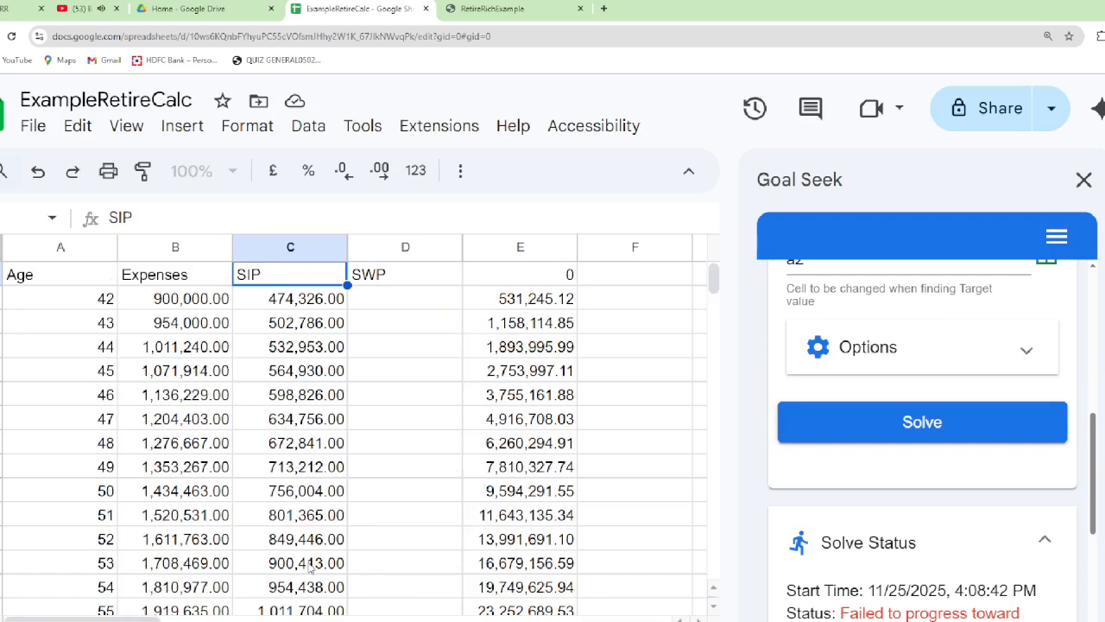
scroll(309, 566, "up", 1)
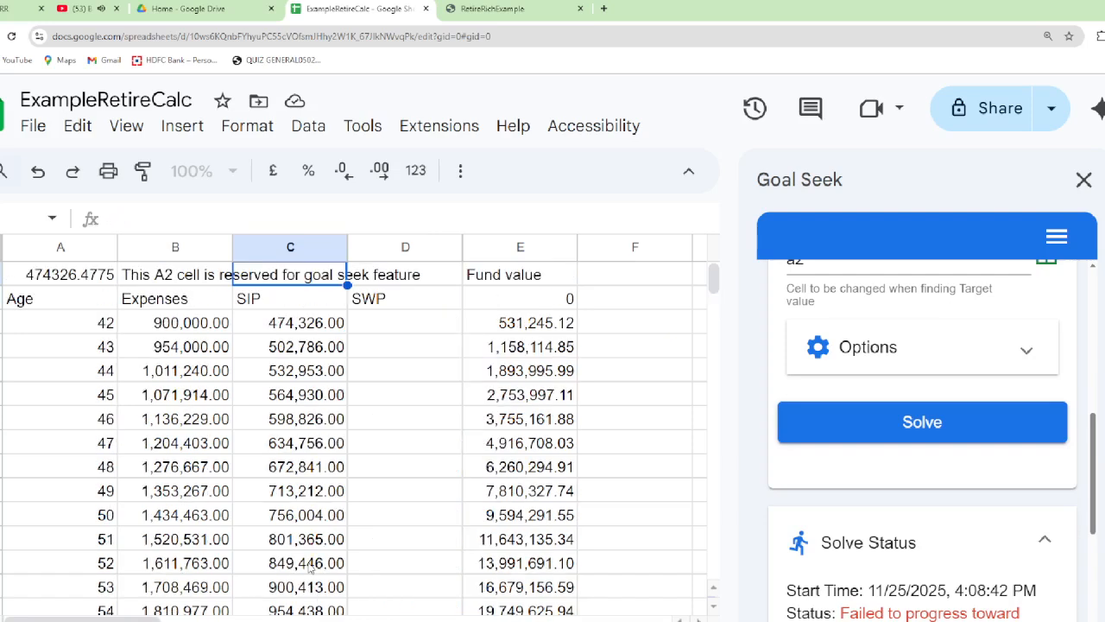
key("Up")
key("Down")
key("Down")
key("Down")
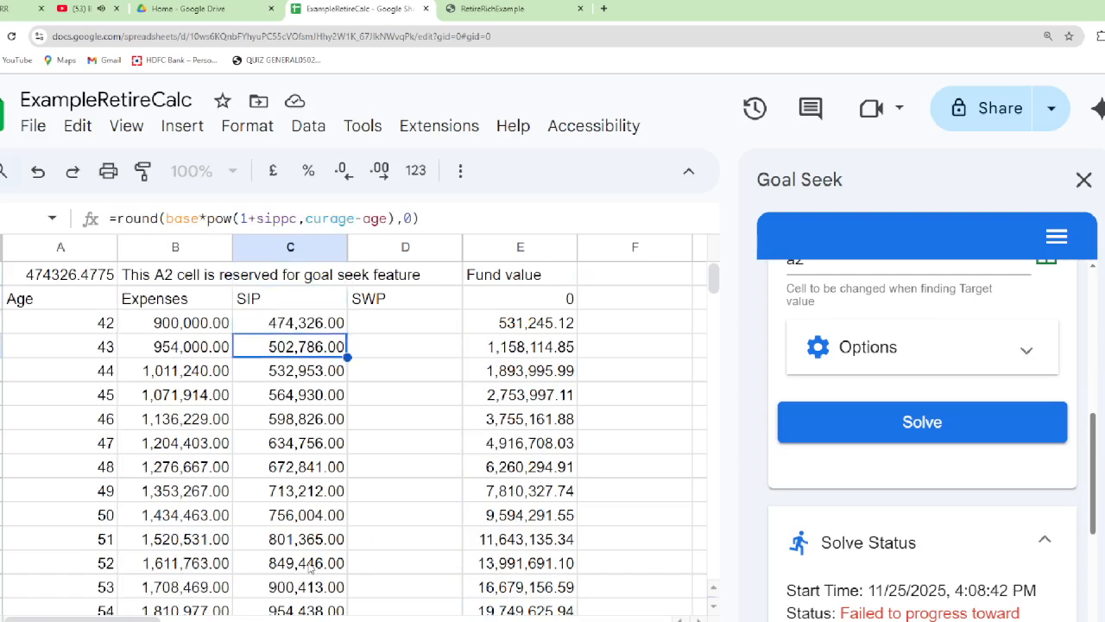
key("Down")
key("ctrl+Down")
key("ctrl+Down")
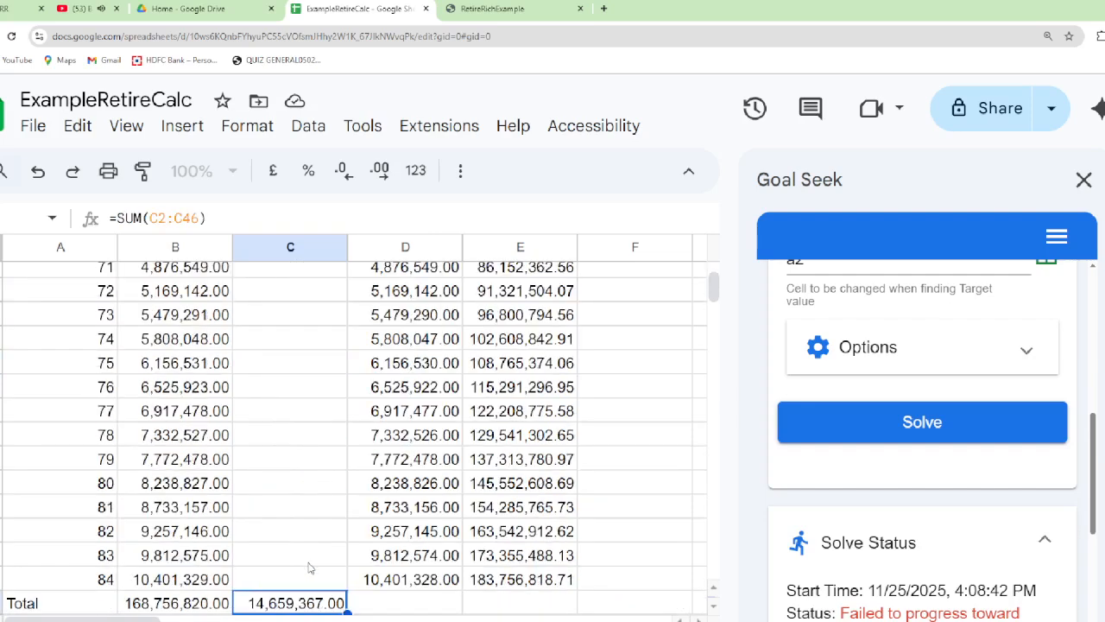
Copy the SIP total formula from C47 into D47 to total the SWP column as =SUM(D2:D46)
key("Right")
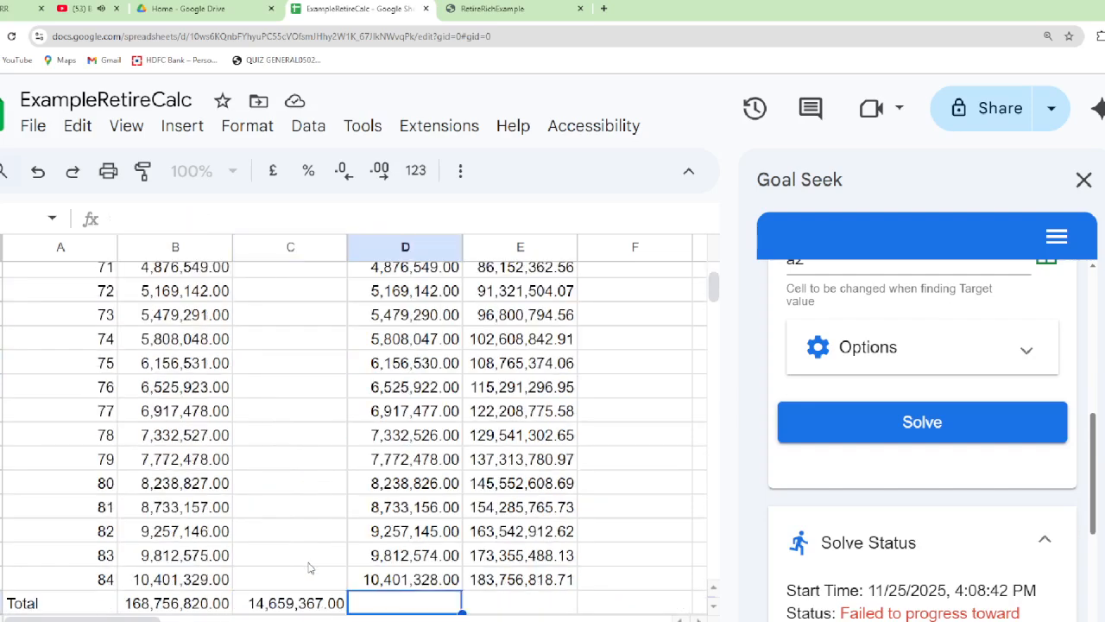
key("Left")
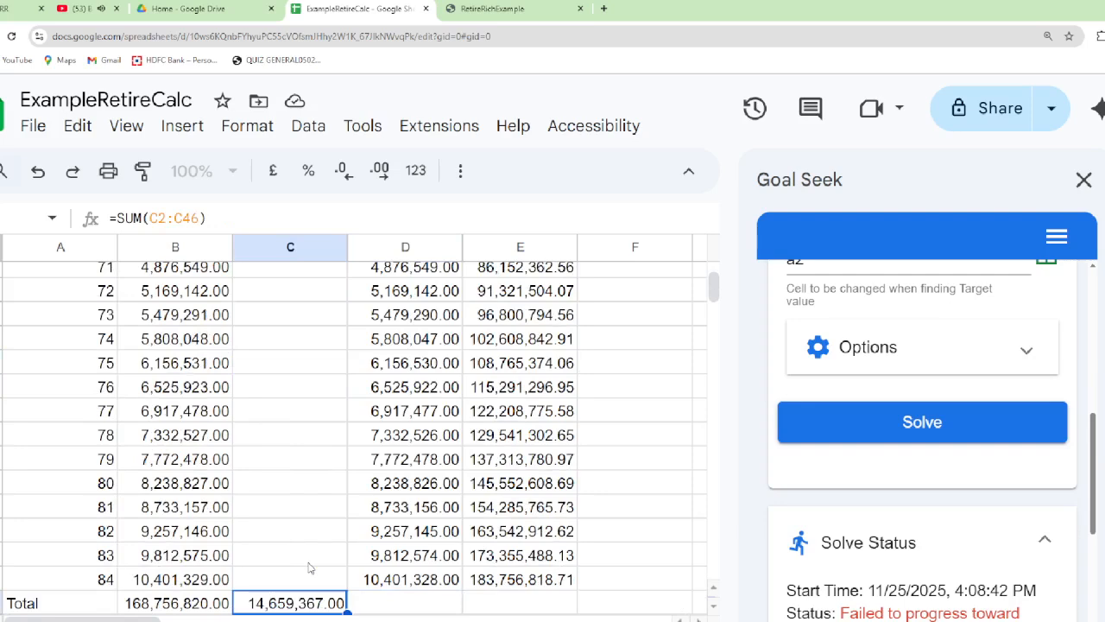
key("ctrl+c")
key("Right")
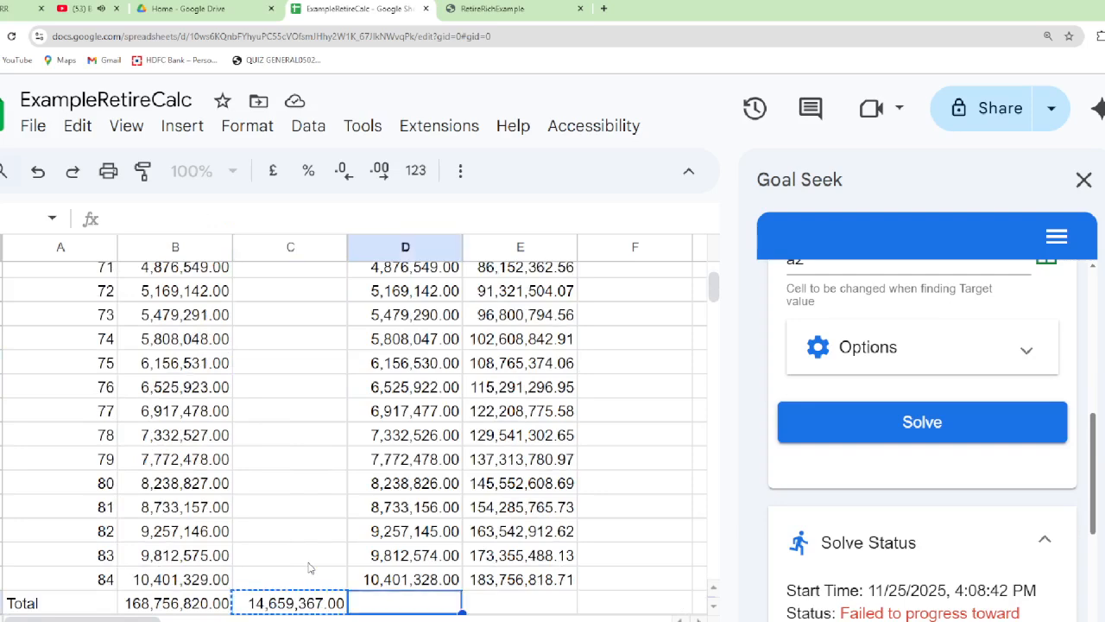
key("ctrl+v")
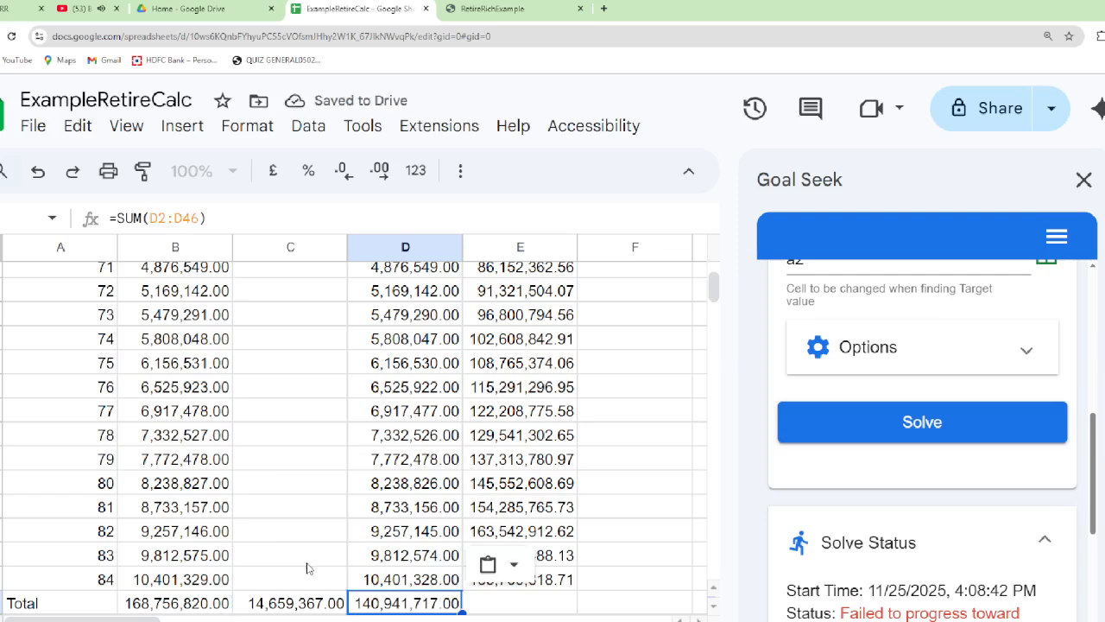
left_click(533, 603)
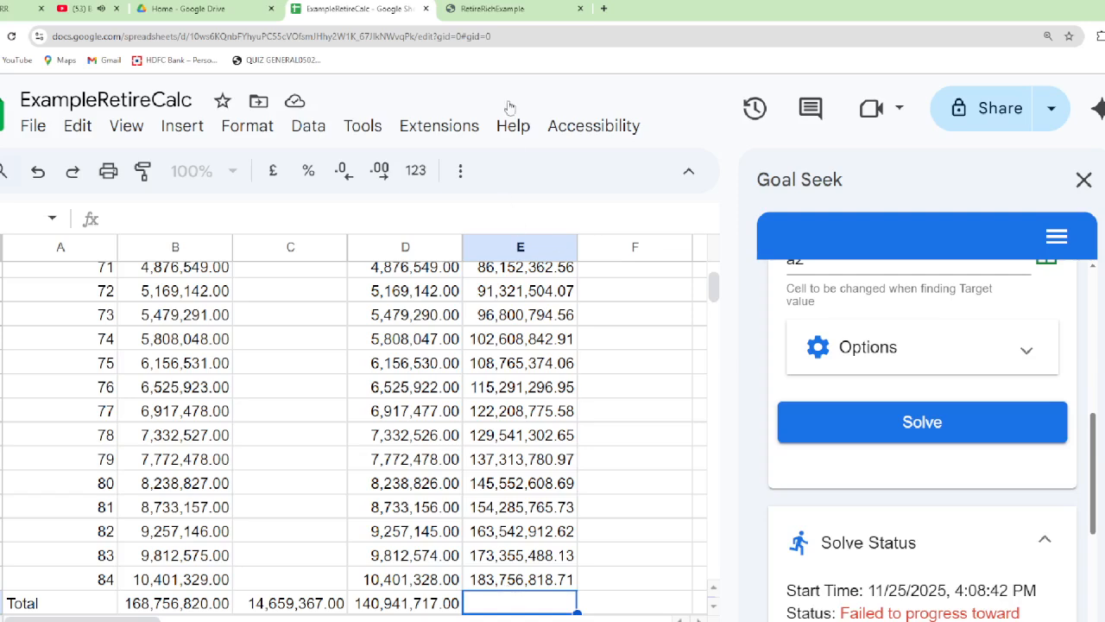
Switch to the RetireRichExample web page and set the Menu 1 frequency to Yearly
mouse_move(496, 7)
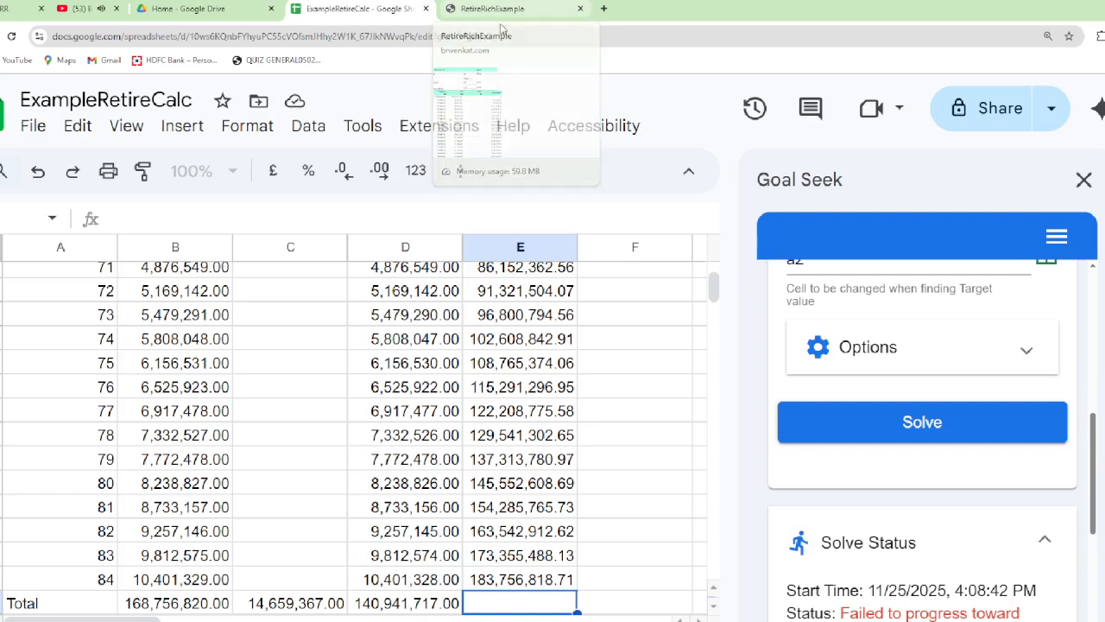
left_click(506, 8)
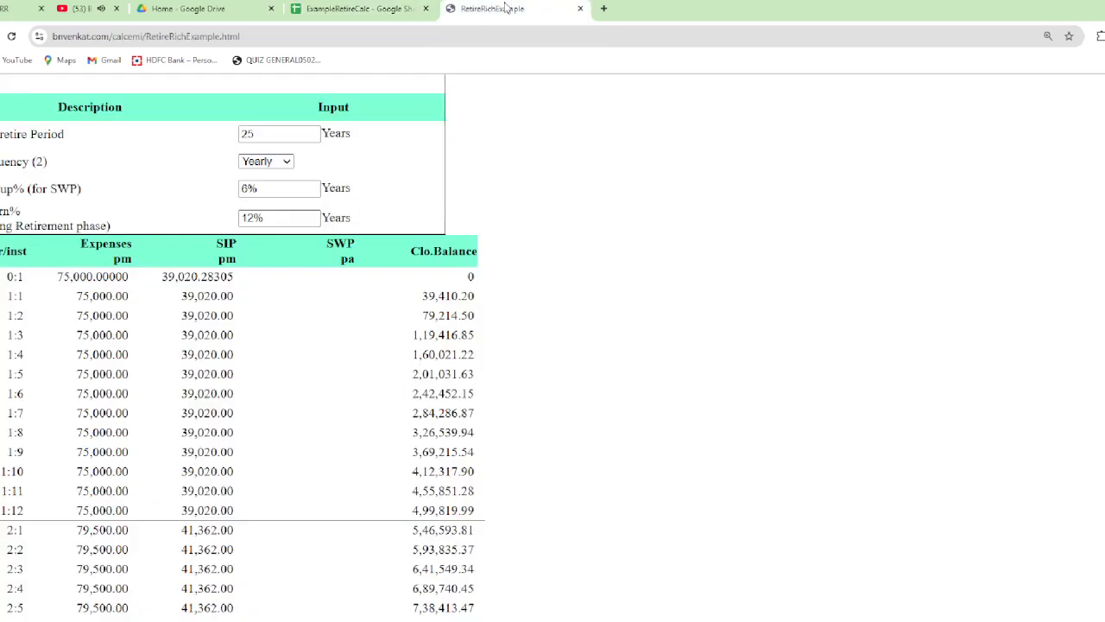
scroll(256, 257, "up", 3)
scroll(256, 258, "up", 2)
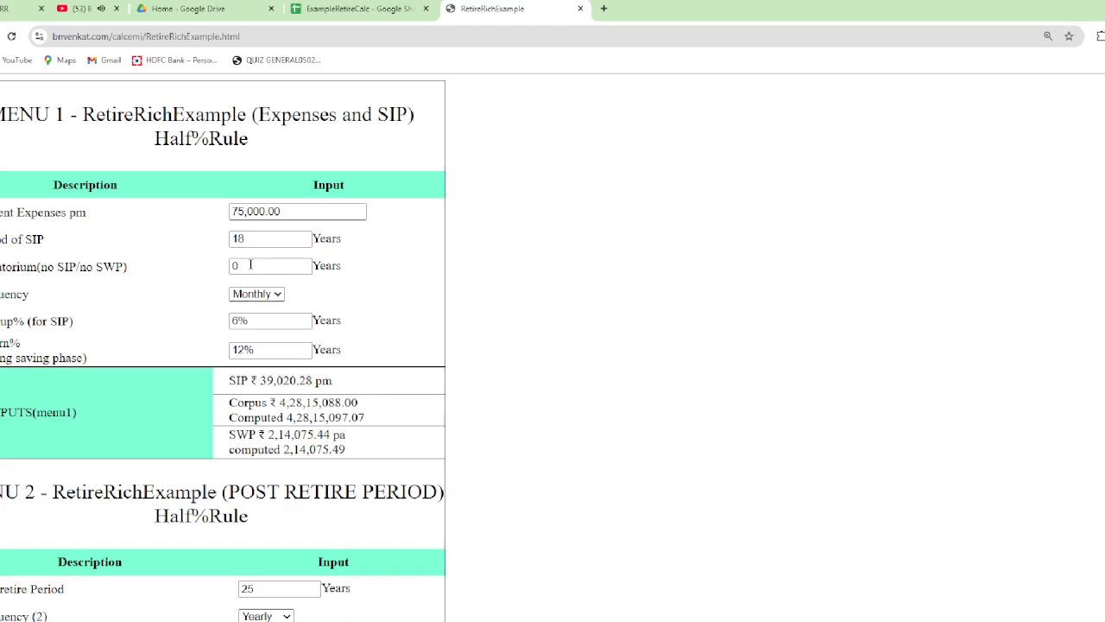
scroll(250, 264, "down", 1)
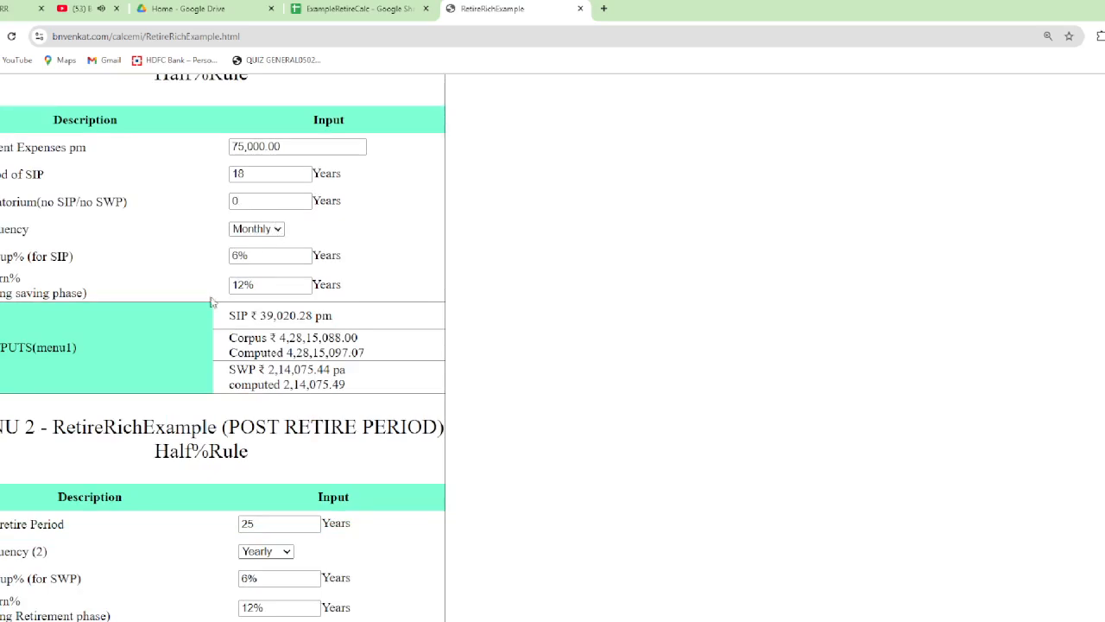
scroll(198, 386, "down", 4)
scroll(197, 386, "down", 4)
scroll(198, 386, "up", 8)
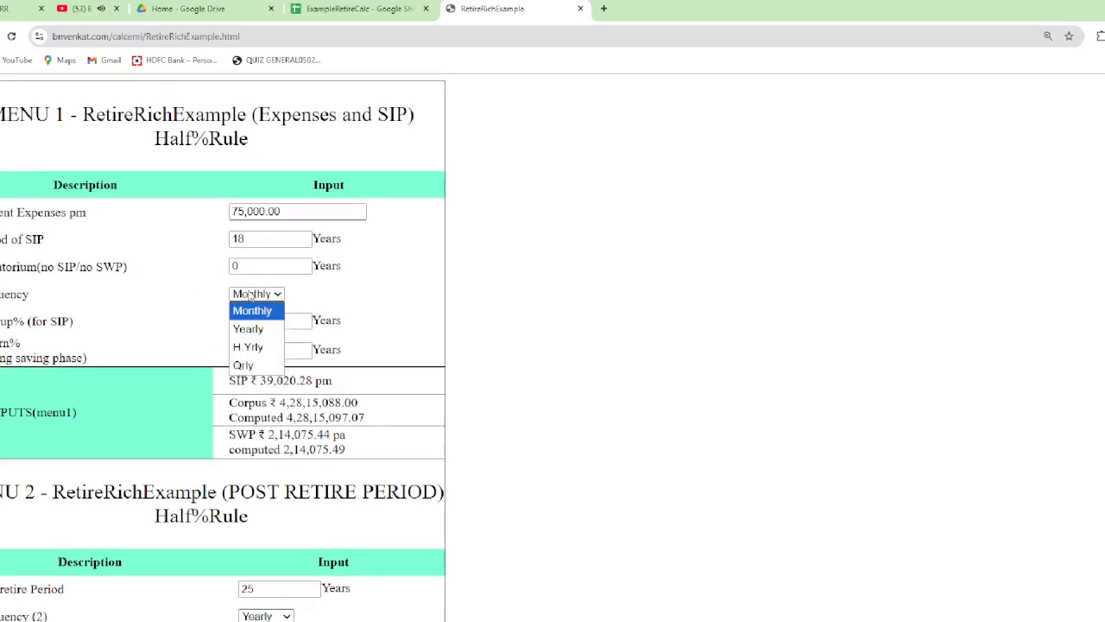
left_click(245, 329)
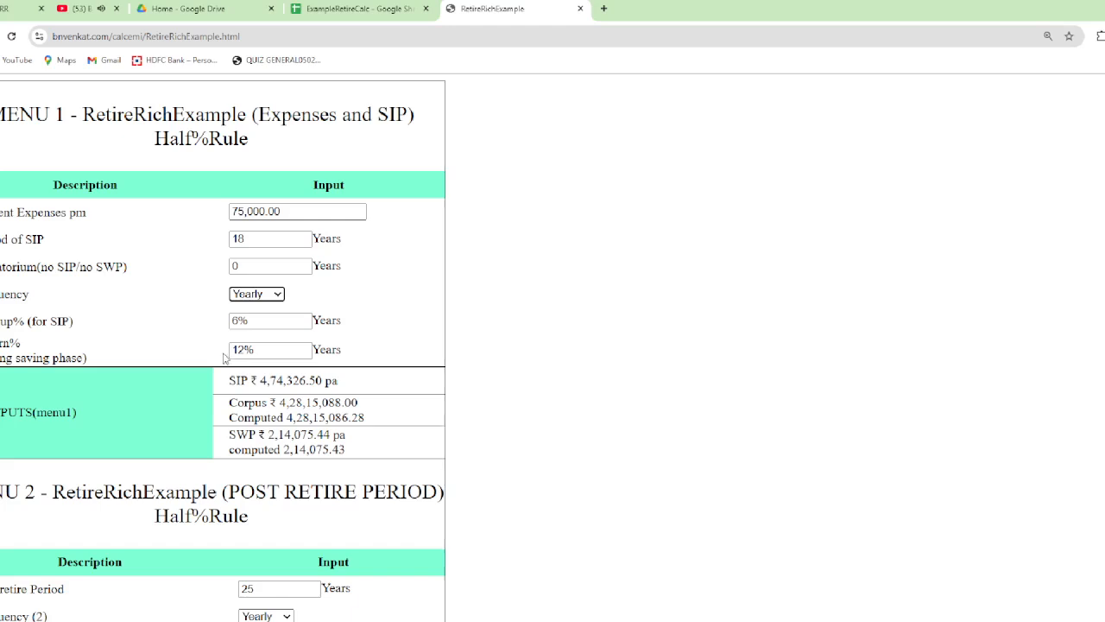
Examine the yearly SIP, corpus and SWP outputs and the year-by-year schedule down to year 18
scroll(256, 315, "down", 1)
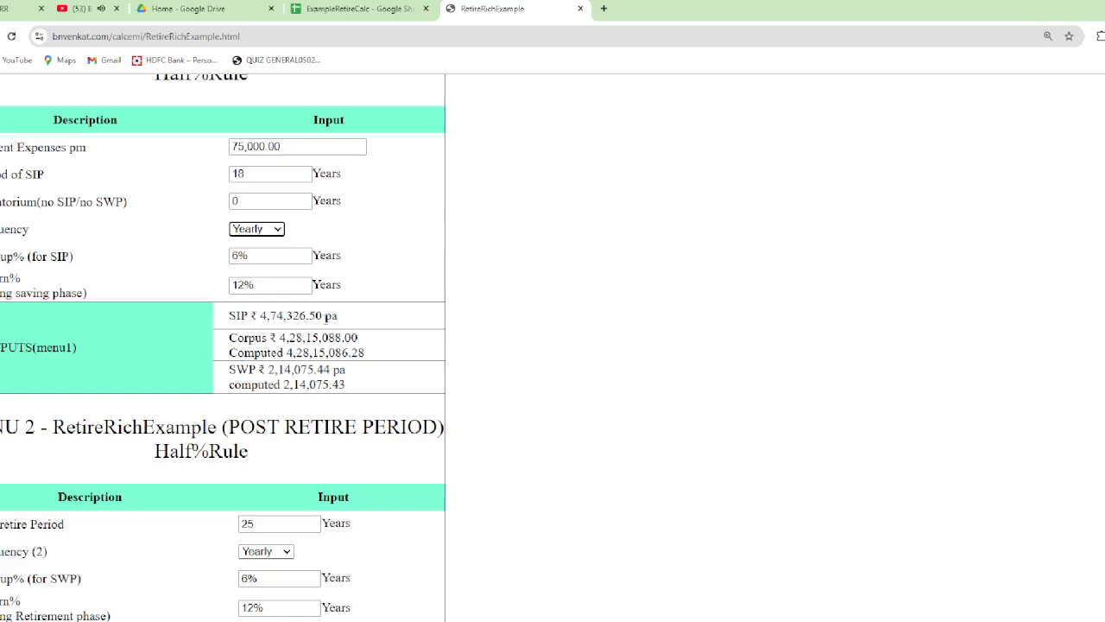
scroll(326, 320, "down", 2)
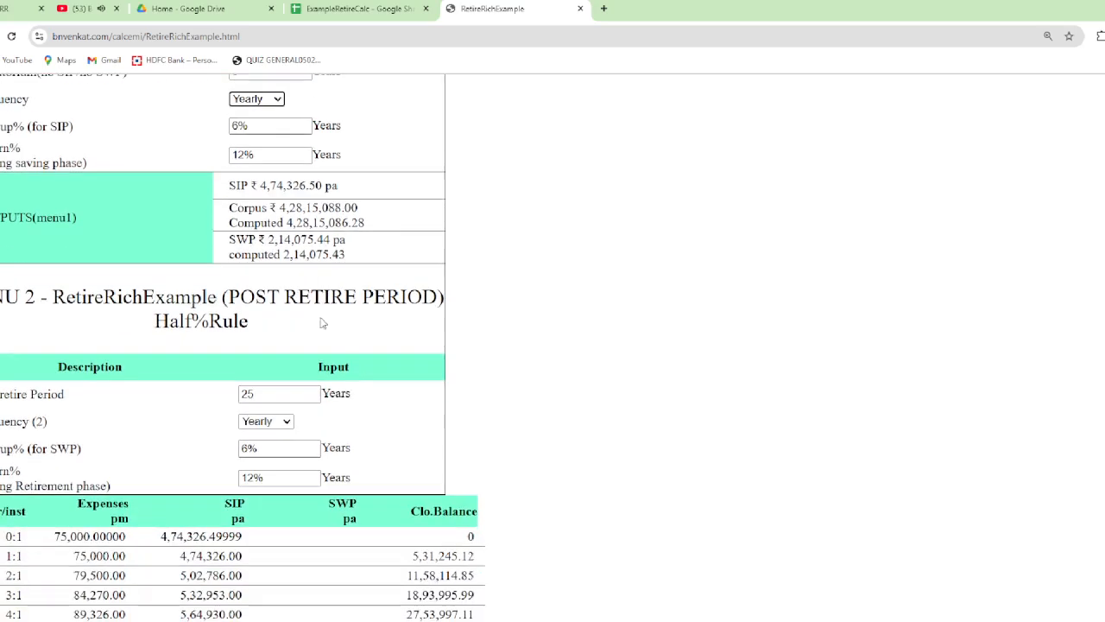
scroll(323, 321, "down", 1)
scroll(313, 300, "down", 1)
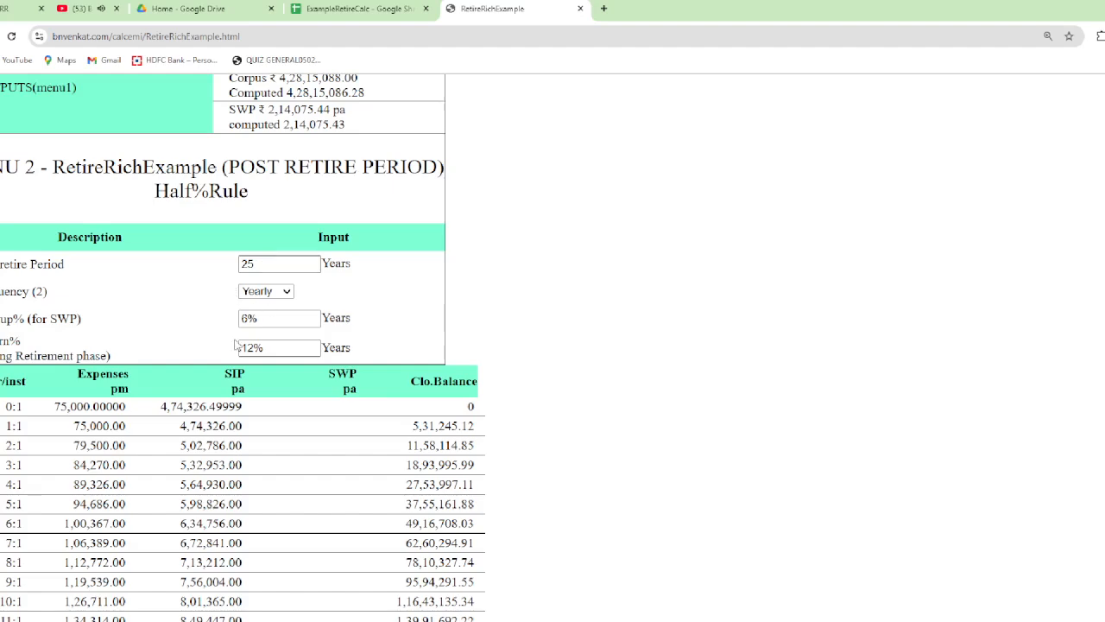
scroll(248, 336, "down", 1)
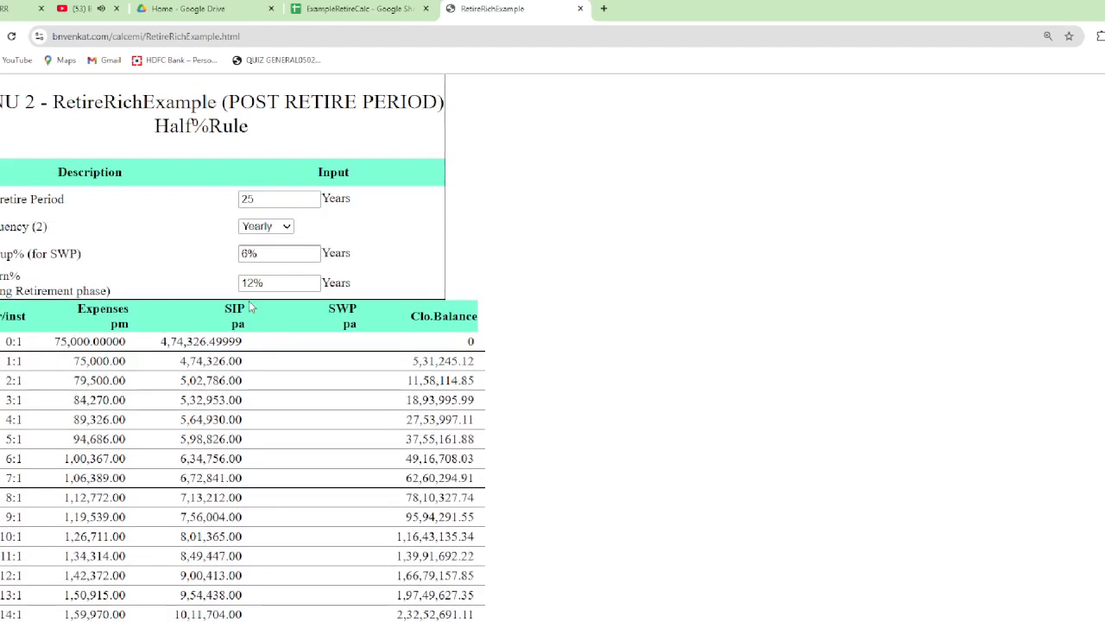
scroll(258, 285, "down", 2)
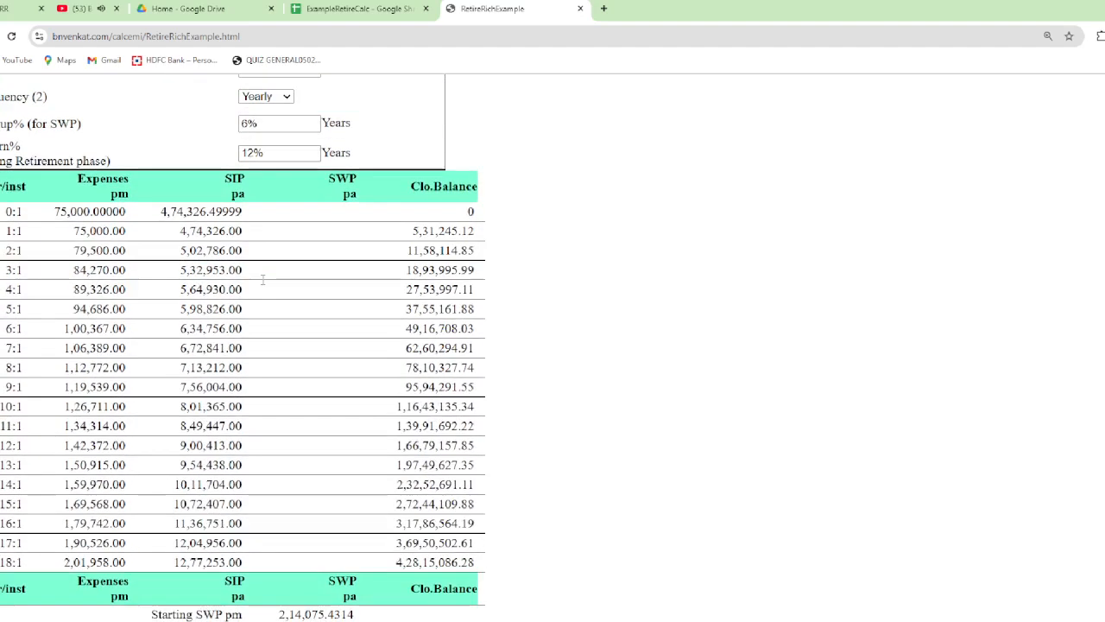
scroll(259, 262, "up", 2)
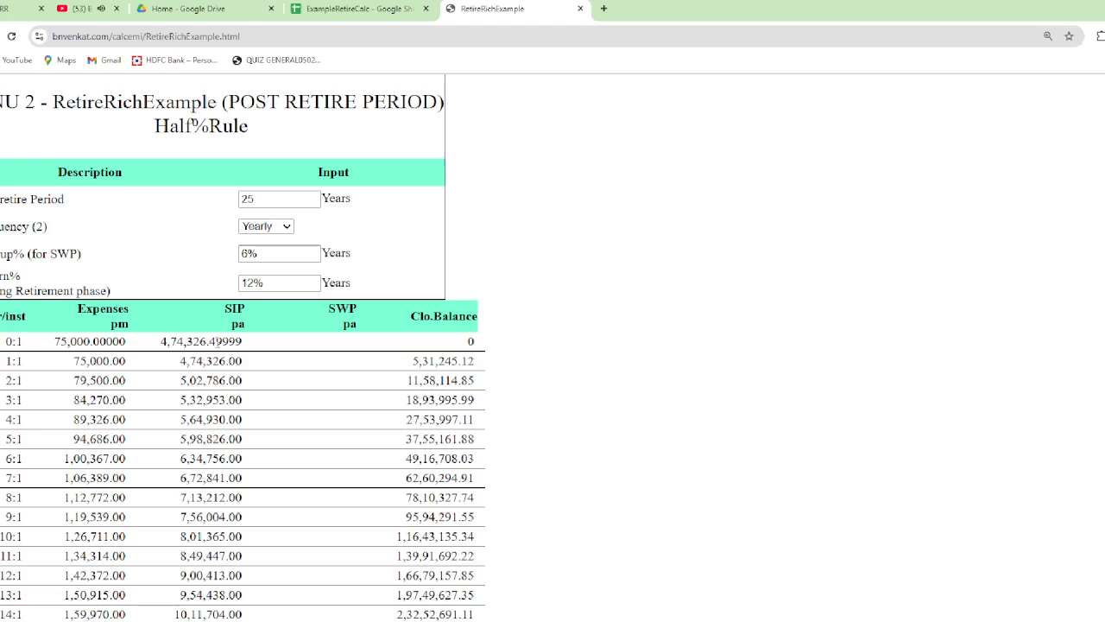
Return to the ExampleRetireCalc sheet and compare its base SIP and first yearly rows with the web calculator's figures
left_click(326, 10)
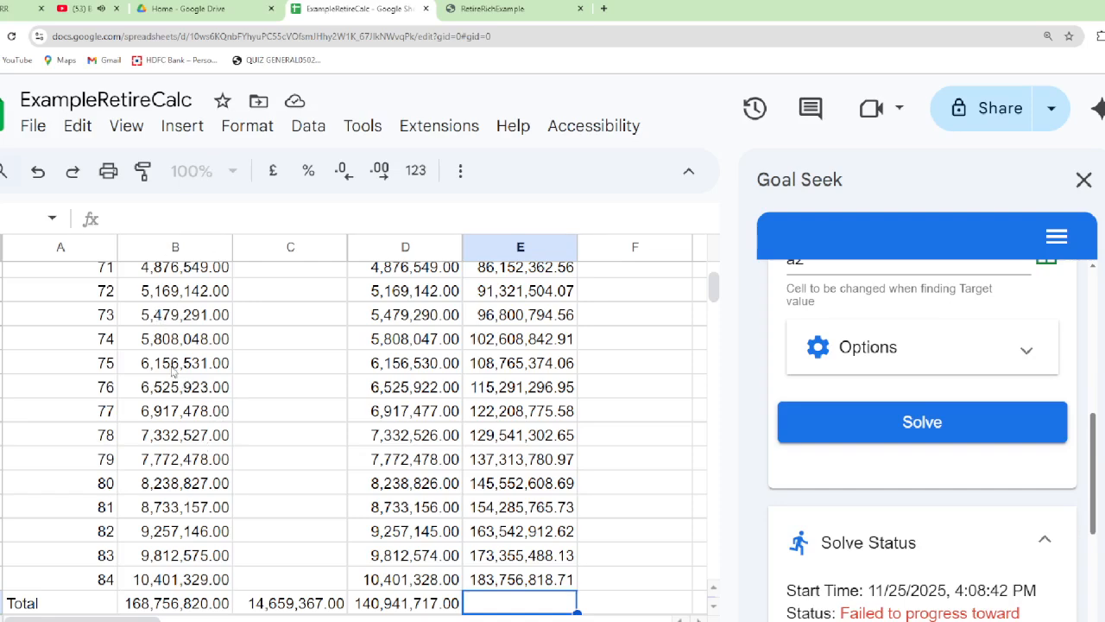
key("ctrl+Home")
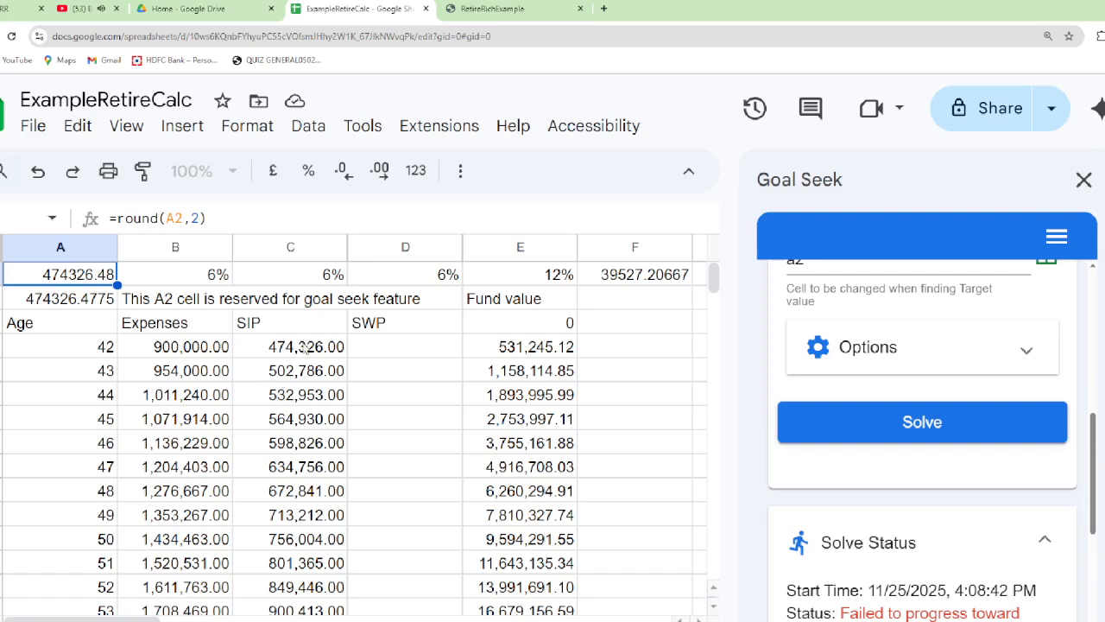
scroll(319, 345, "down", 1)
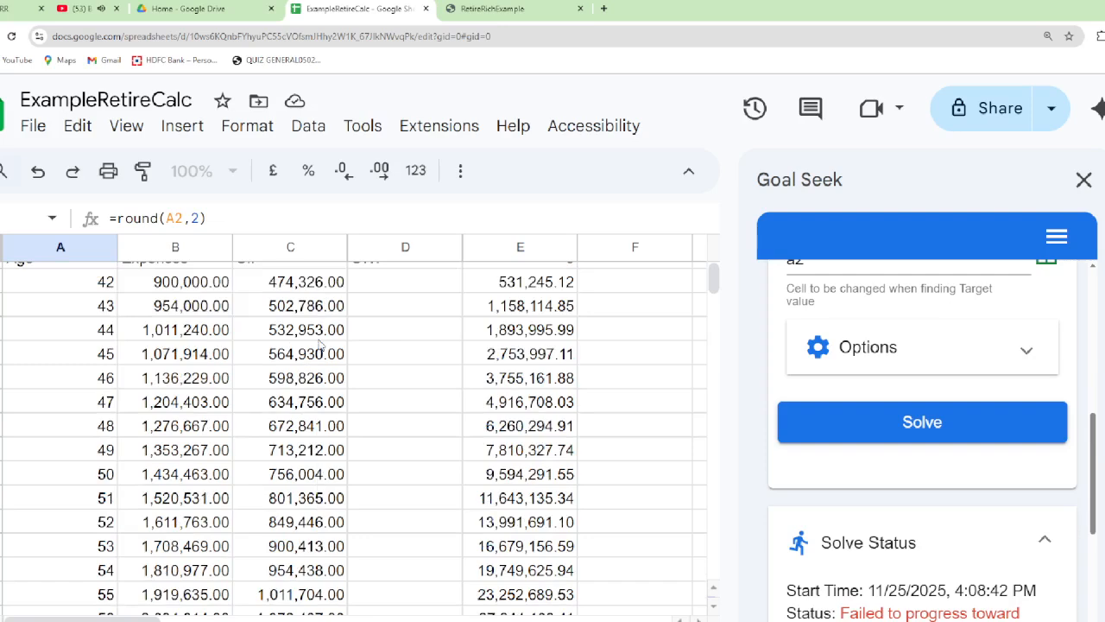
scroll(320, 345, "up", 1)
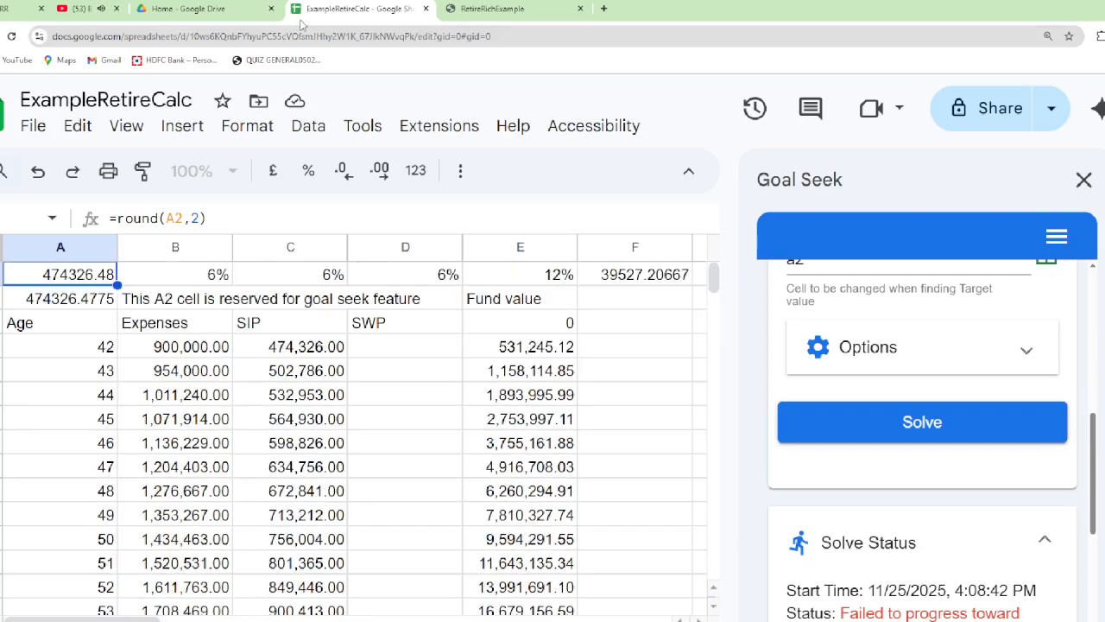
In the RetireRichExample calculator, set the period of SIP to 30 years
left_click(489, 8)
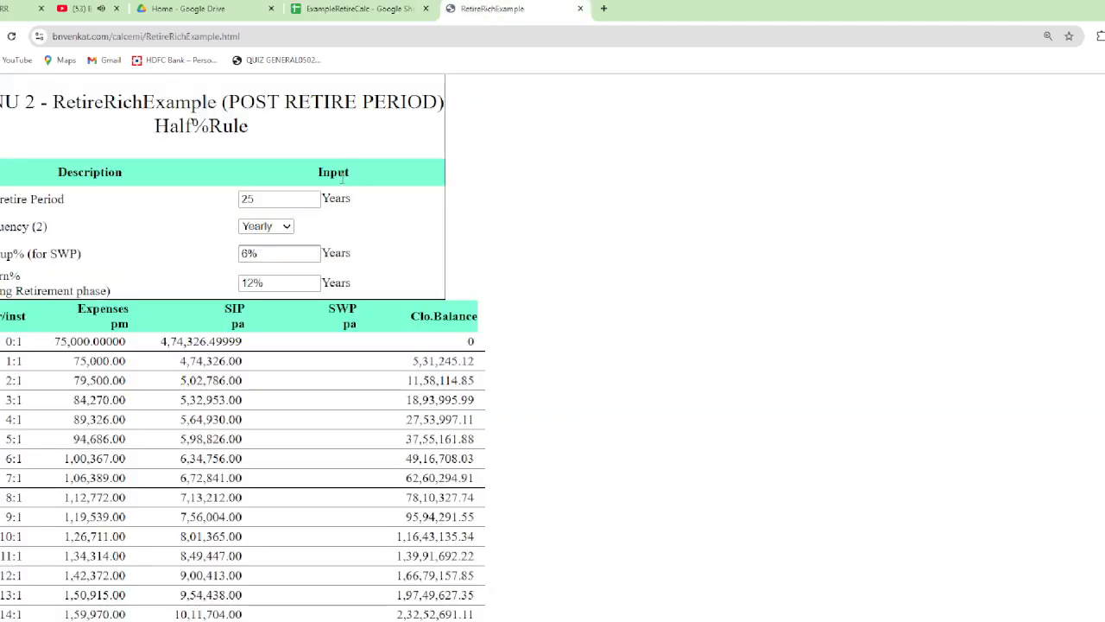
scroll(256, 302, "up", 5)
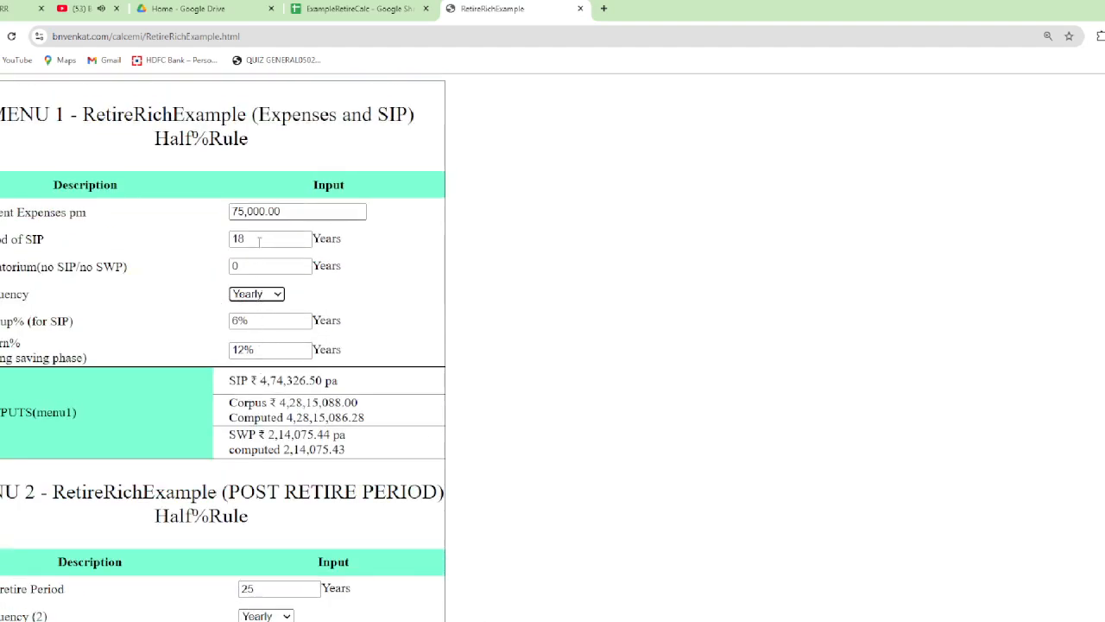
left_click_drag(261, 241, 196, 254)
type("30")
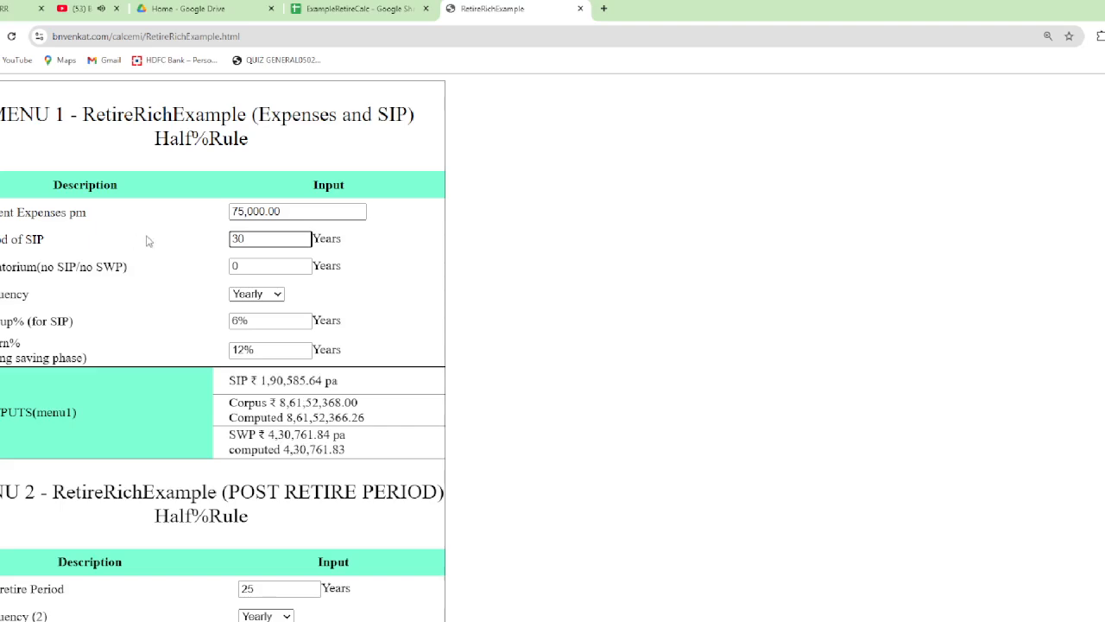
left_click(196, 265)
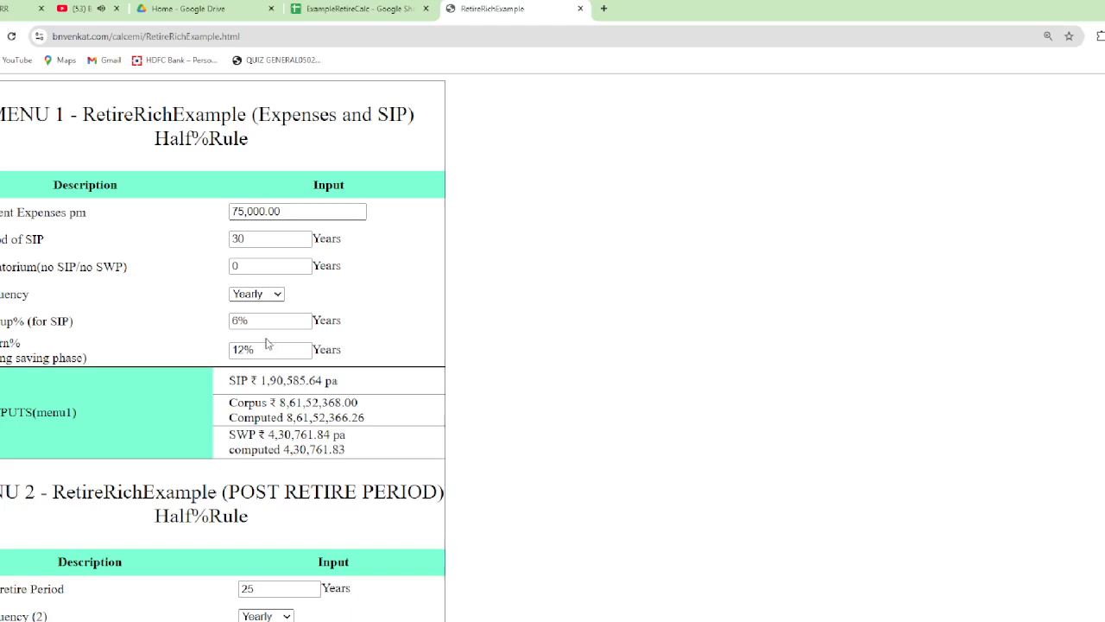
Check the 30-year SIP output with the Menu 1 frequency set to Monthly, and switch the frequency back to Yearly
scroll(267, 343, "down", 2)
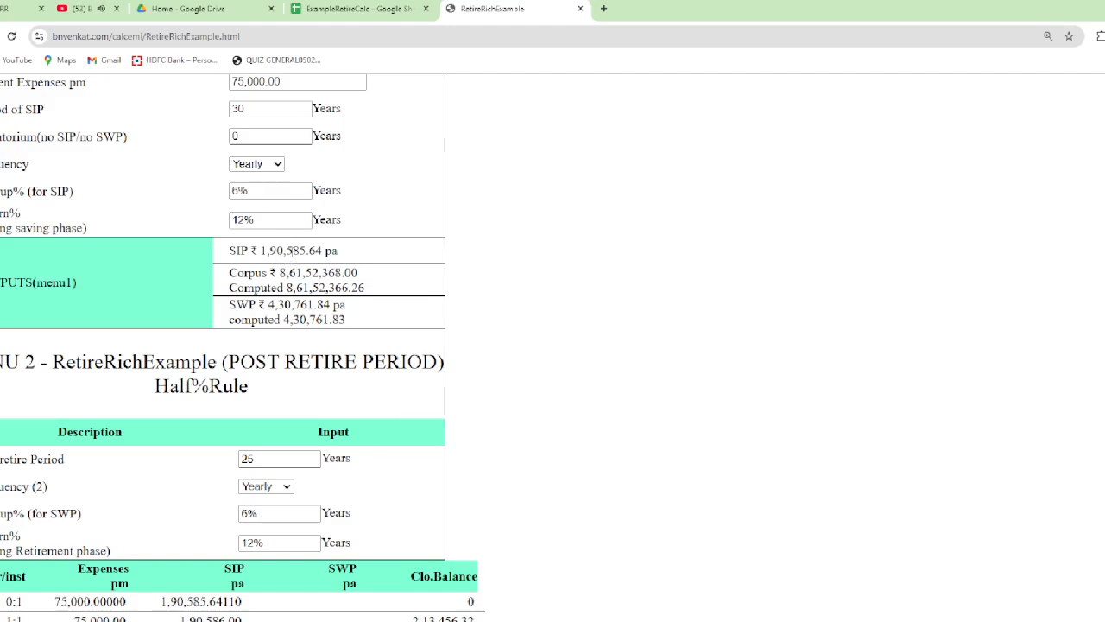
scroll(290, 251, "up", 2)
left_click(247, 296)
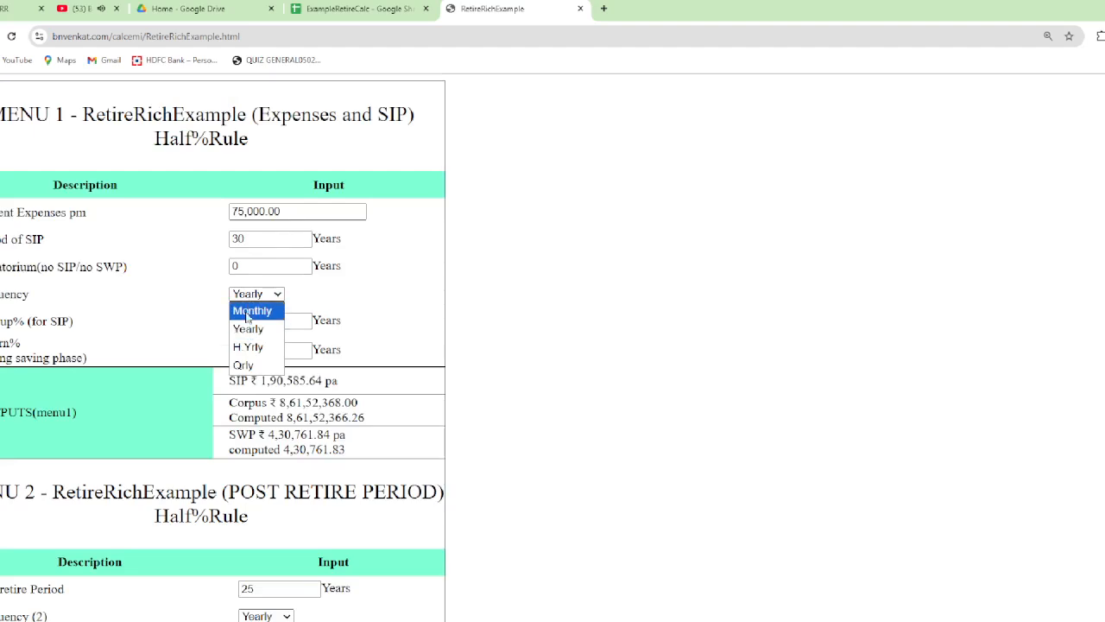
left_click(246, 310)
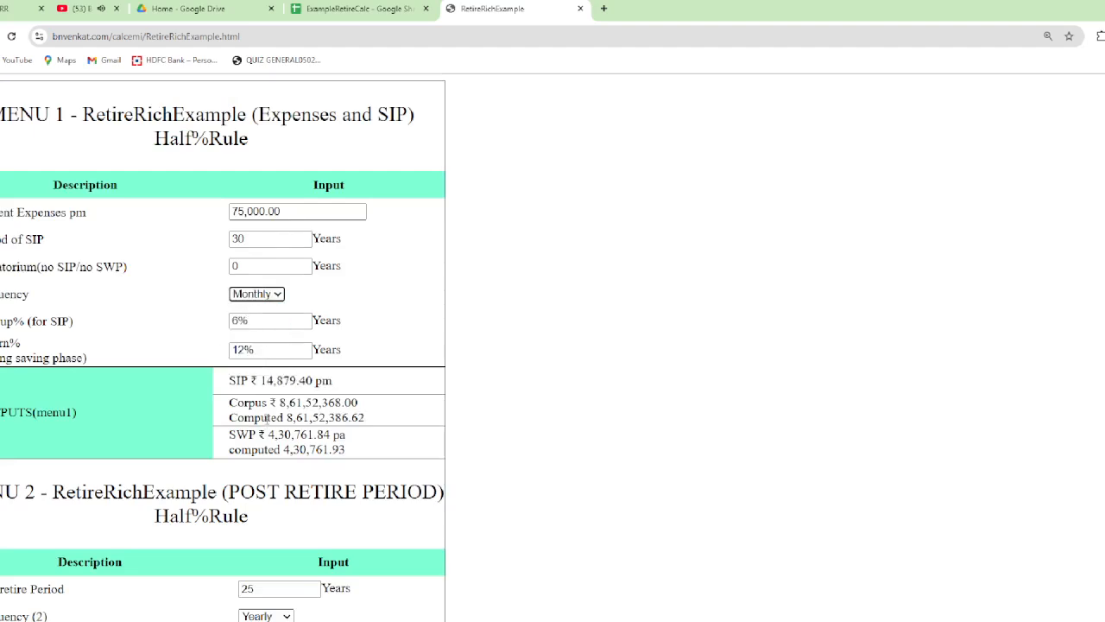
left_click(257, 294)
left_click(249, 330)
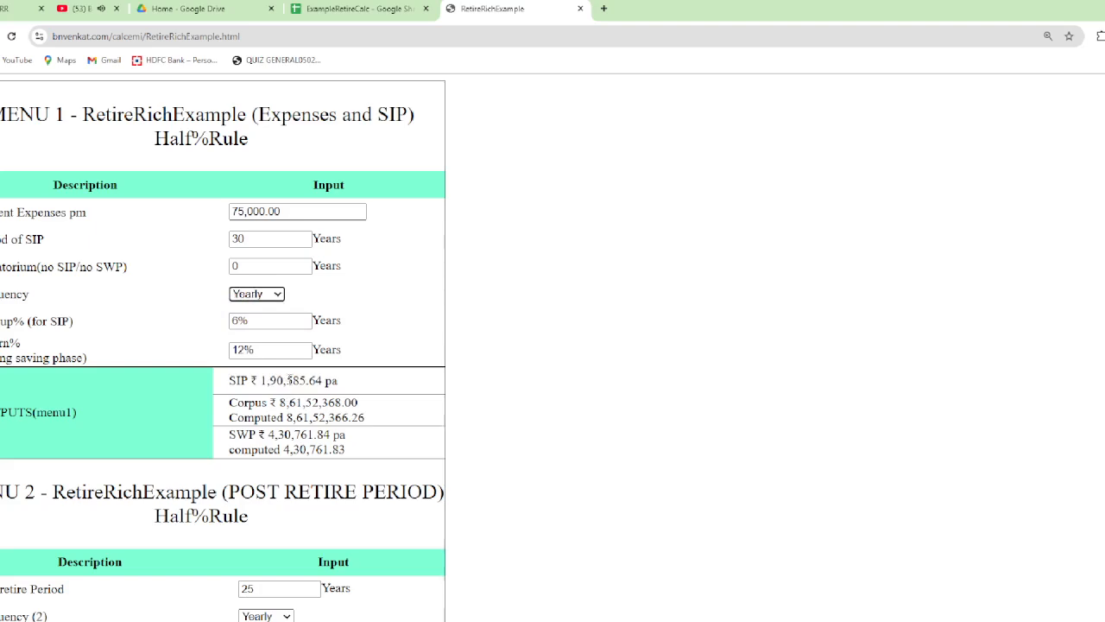
Examine the 30-year yearly schedule of expenses, SIP and closing balances alongside the Menu 1 outputs
scroll(318, 268, "down", 3)
scroll(318, 267, "up", 3)
scroll(301, 253, "down", 9)
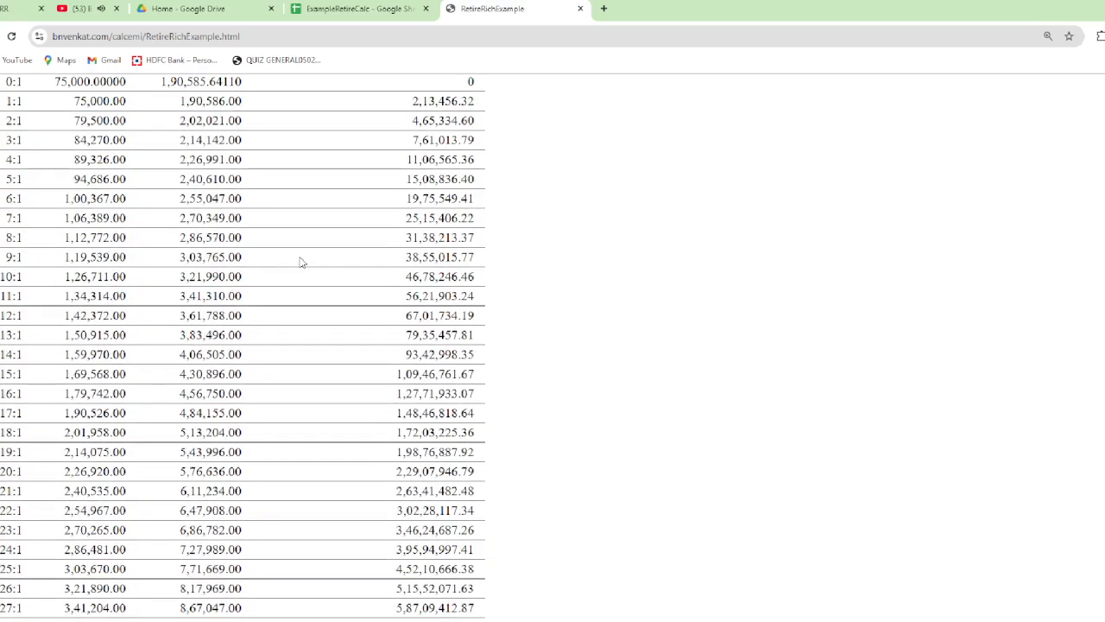
scroll(301, 262, "up", 9)
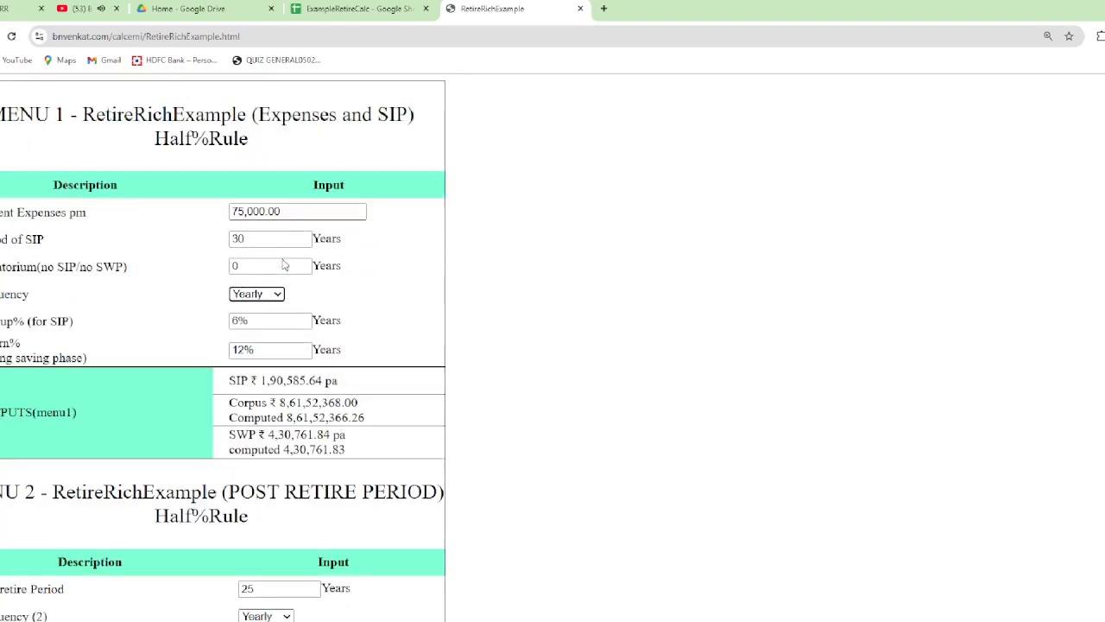
Set the period of SIP to 18 years and review the recalculated schedule down to the SIP and SWP sums
double_click(257, 240)
type("18")
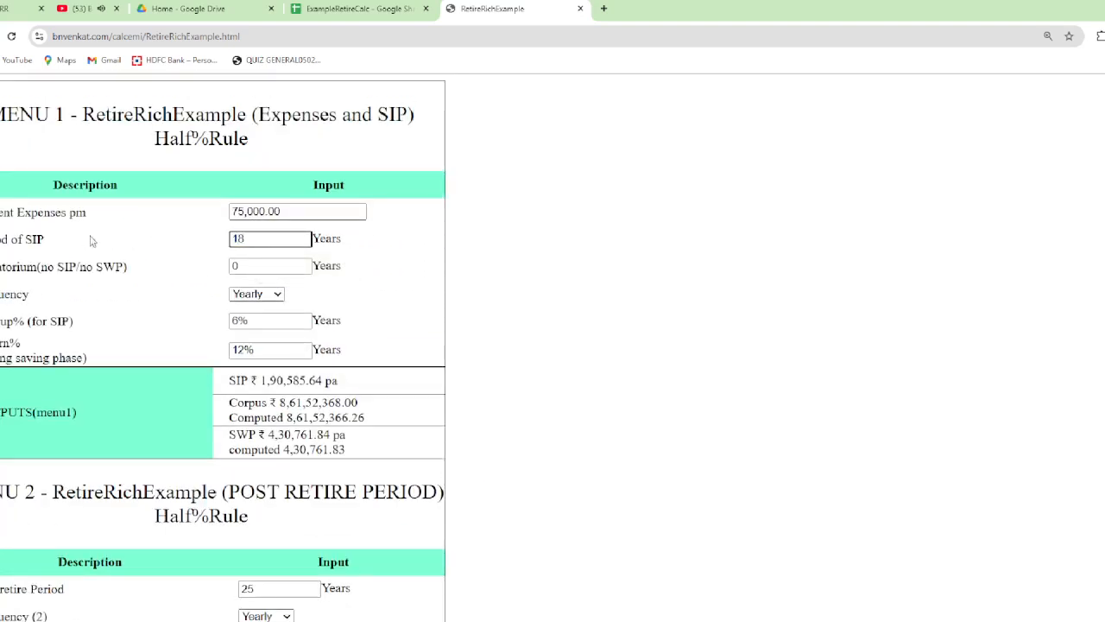
left_click(139, 295)
scroll(138, 295, "down", 1)
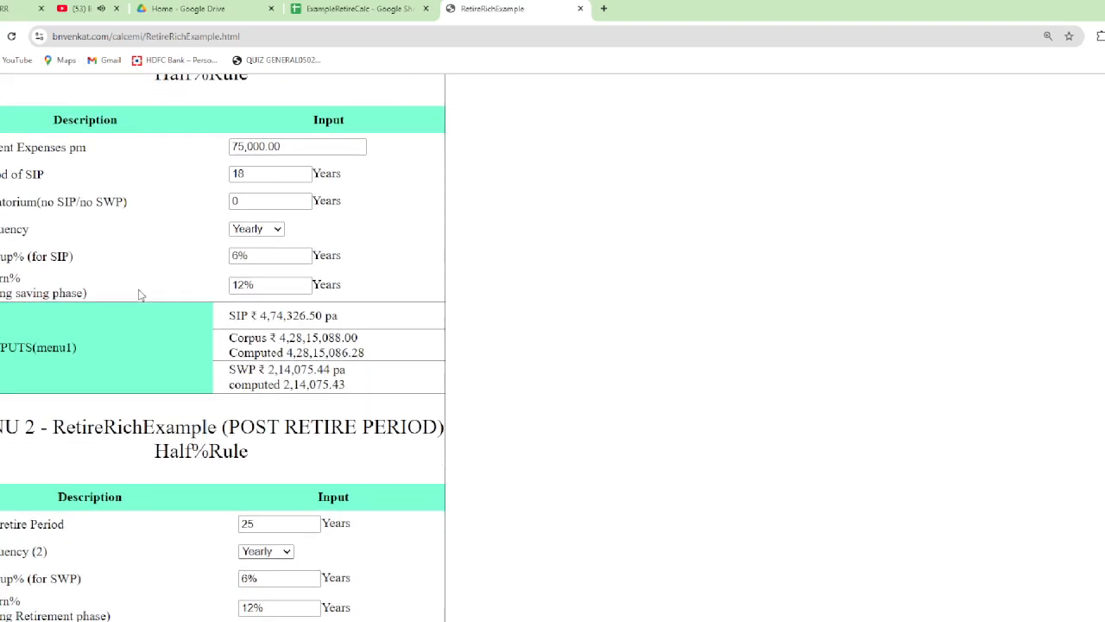
scroll(138, 294, "down", 10)
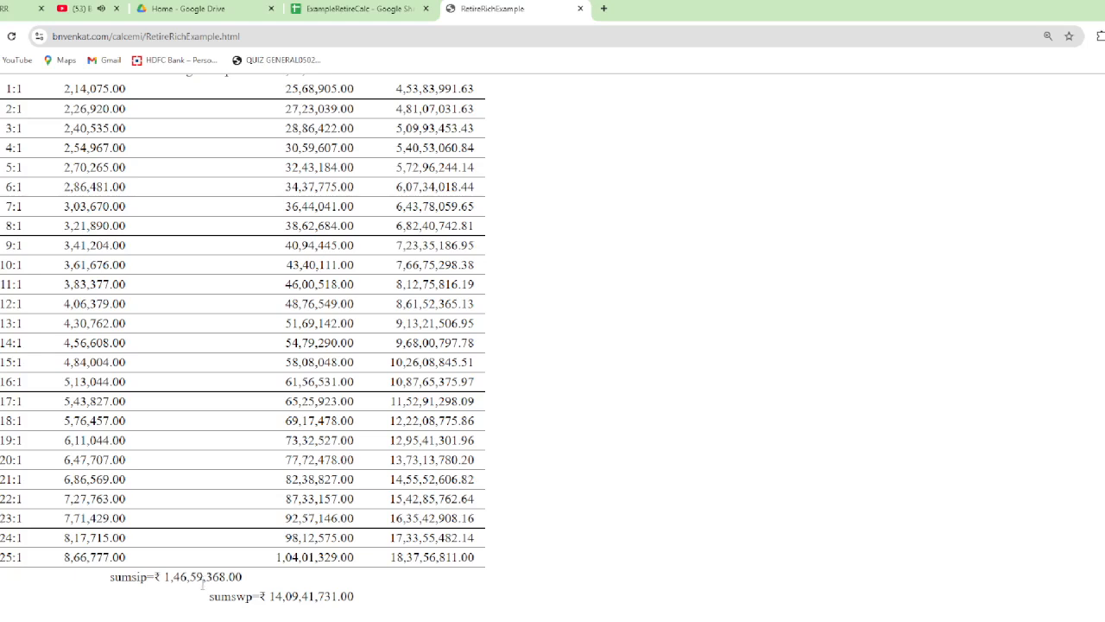
Compare the SIP total in the ExampleRetireCalc sheet's Total row with the sums and 18-year schedule on the RetireRichExample page
left_click(343, 12)
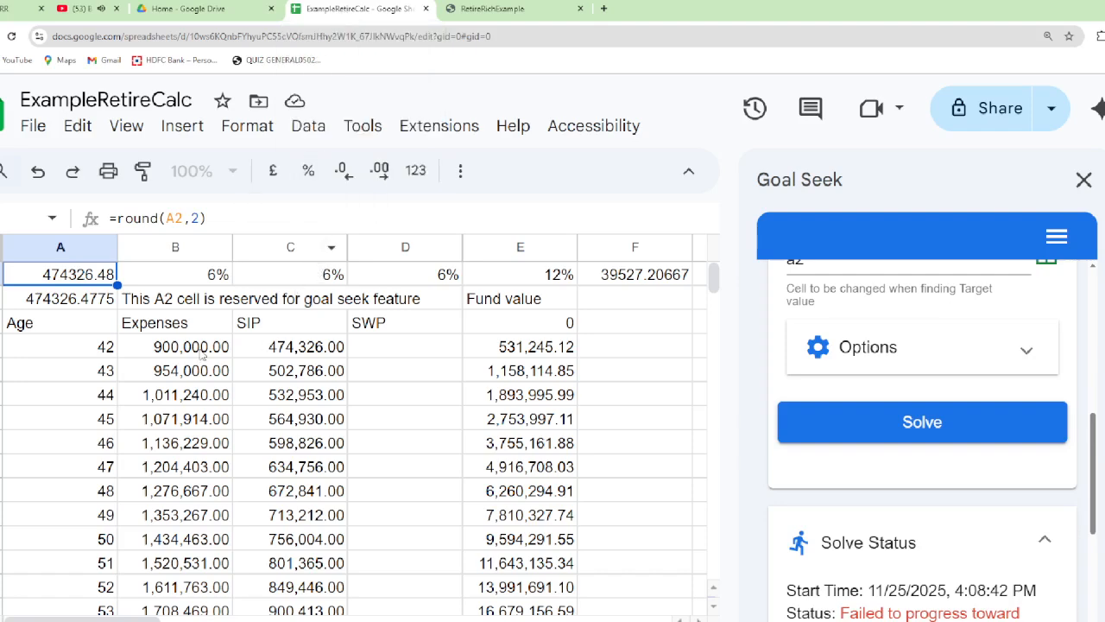
left_click(257, 345)
key("ctrl+Down")
key("ctrl+Down")
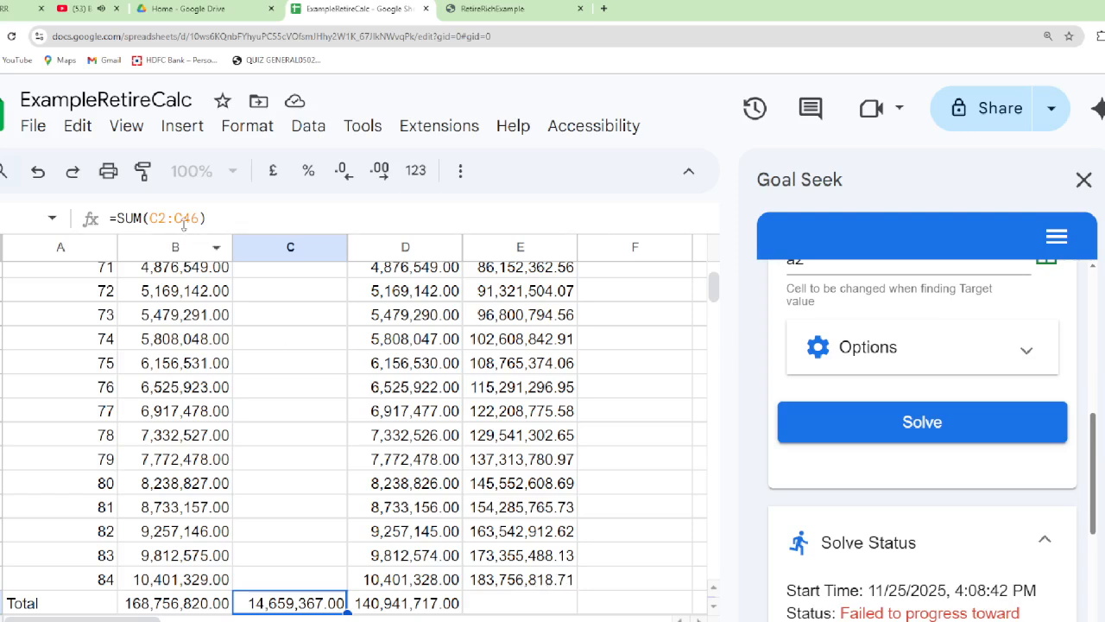
left_click(474, 7)
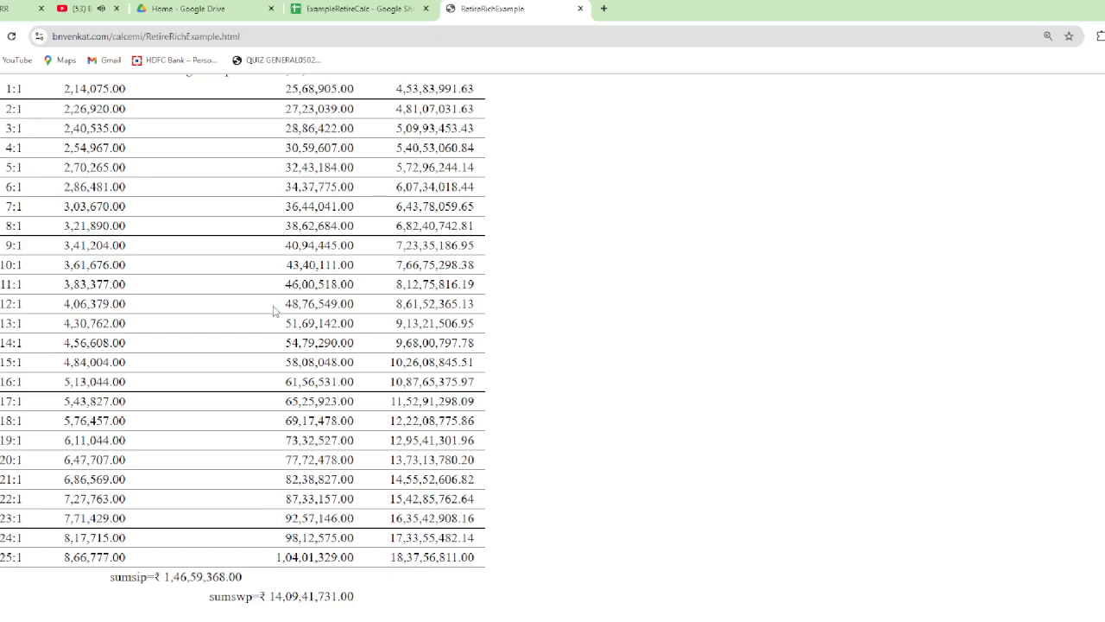
scroll(385, 278, "up", 3)
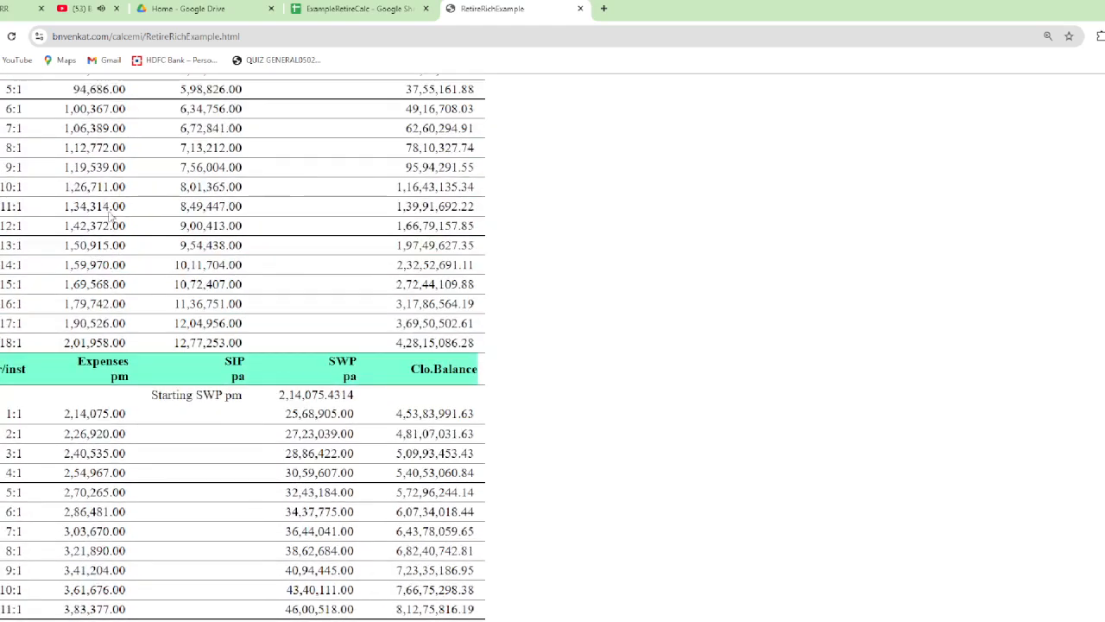
Return to the ExampleRetireCalc sheet, check the difference formula beside age 61, and rerun Goal Seek with A2 as the changing cell
left_click(367, 9)
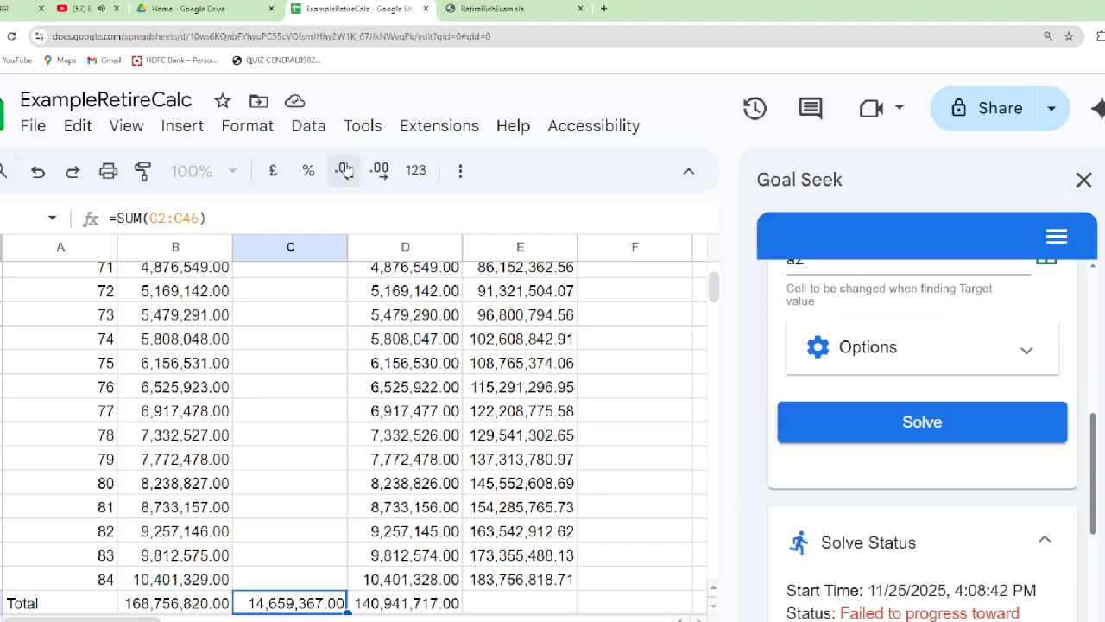
scroll(530, 453, "up", 2)
scroll(531, 453, "up", 6)
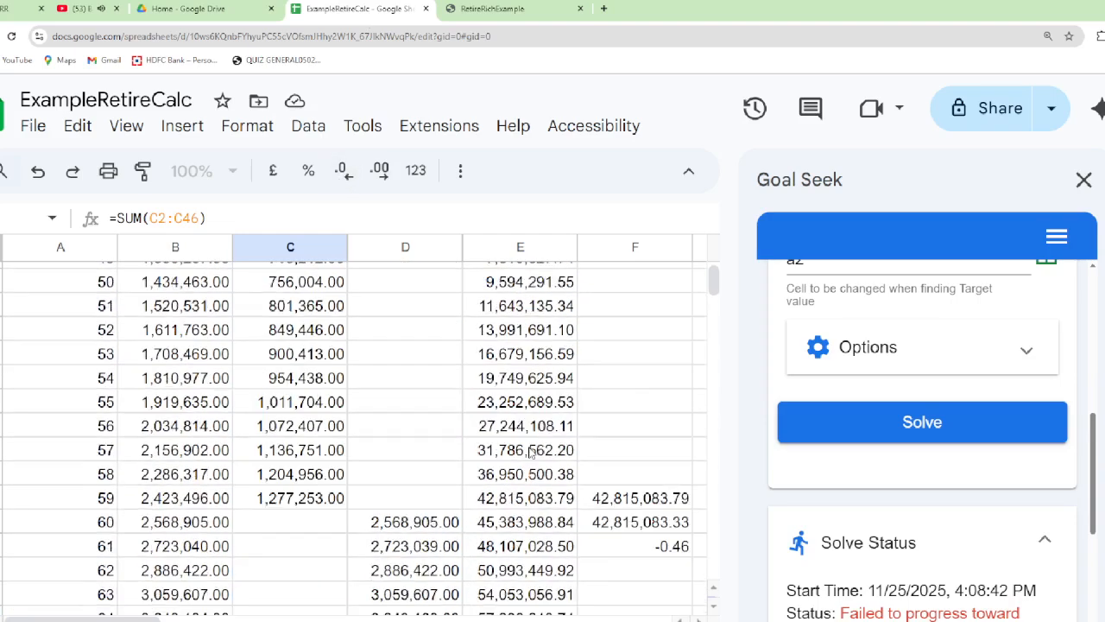
scroll(595, 580, "down", 3)
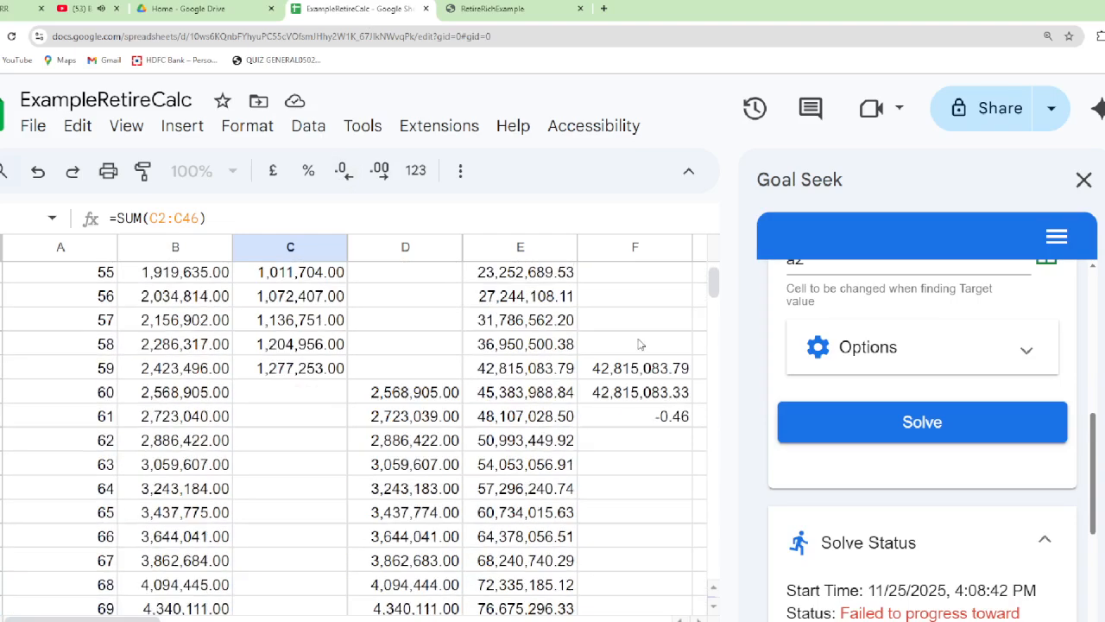
left_click(650, 423)
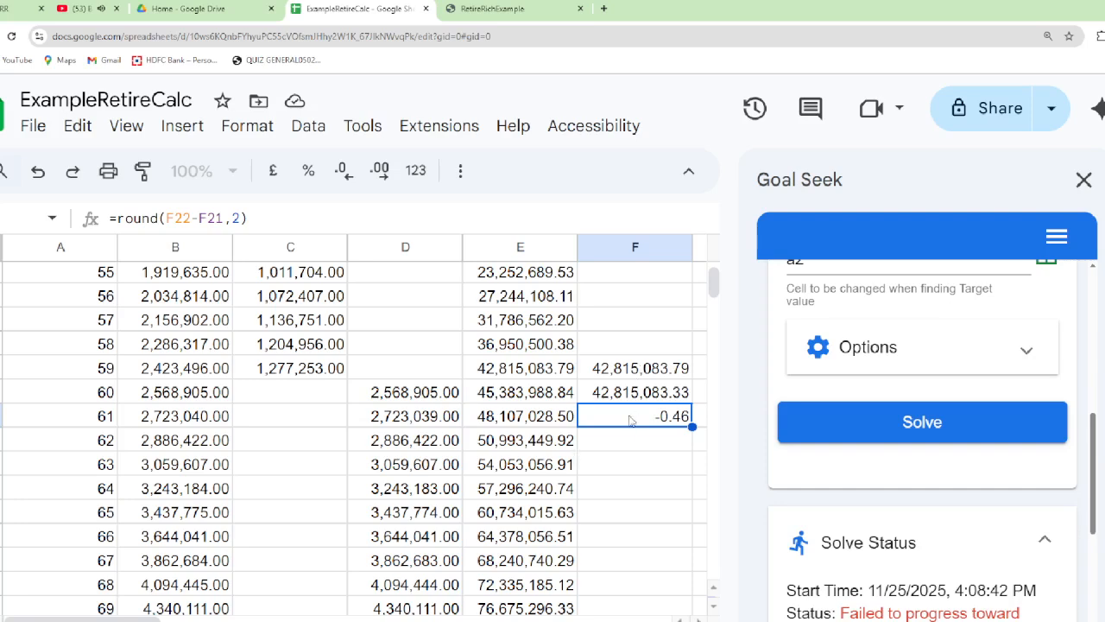
left_click(887, 425)
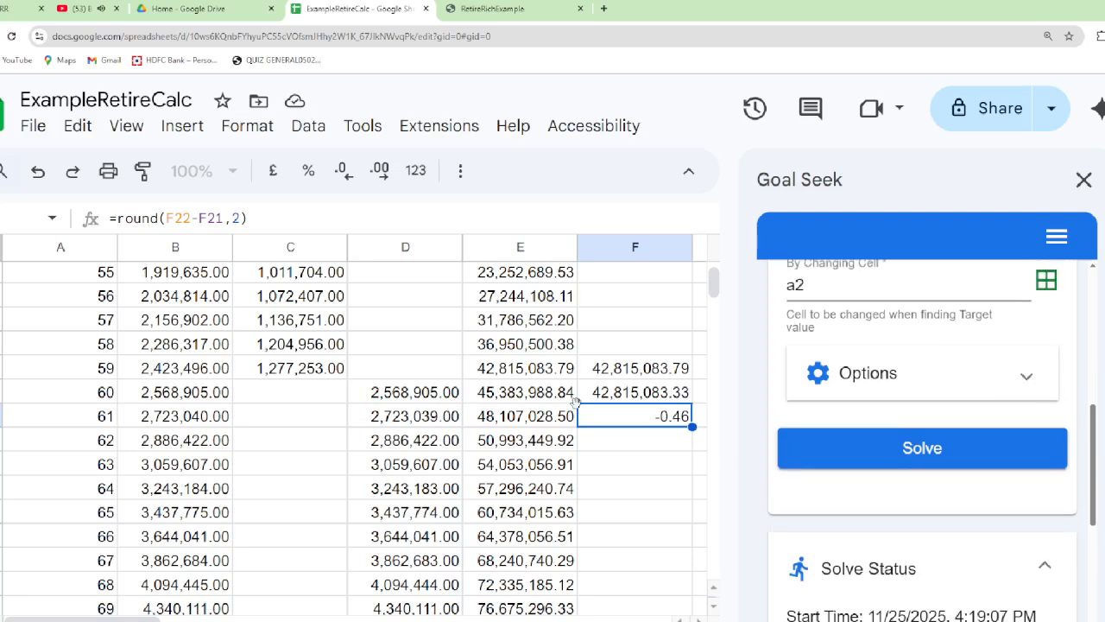
left_click(619, 431)
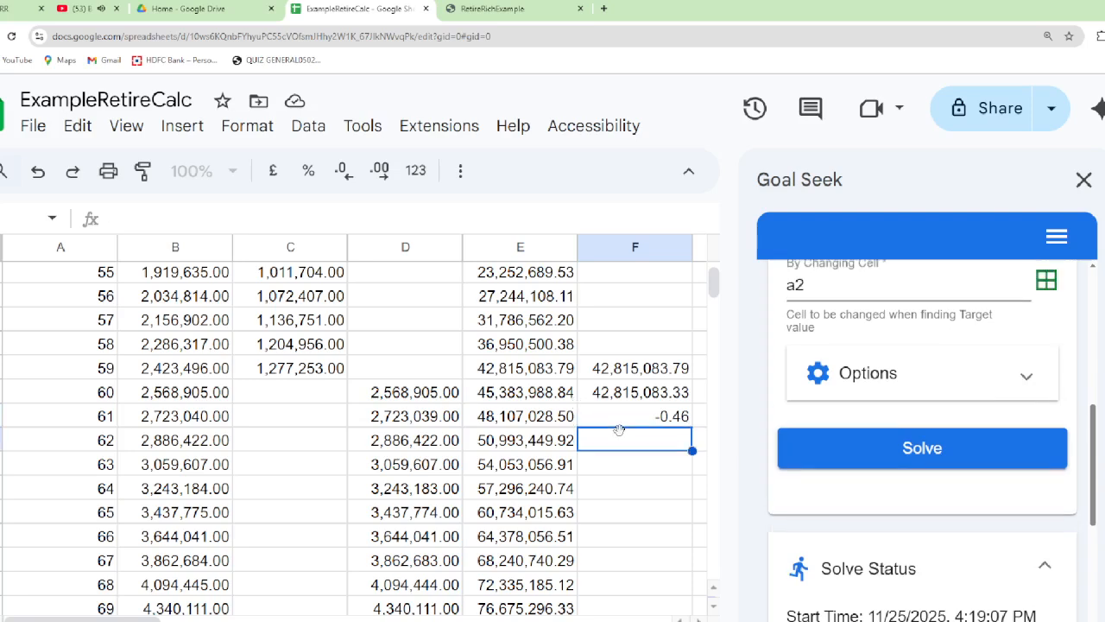
key("ctrl+Home")
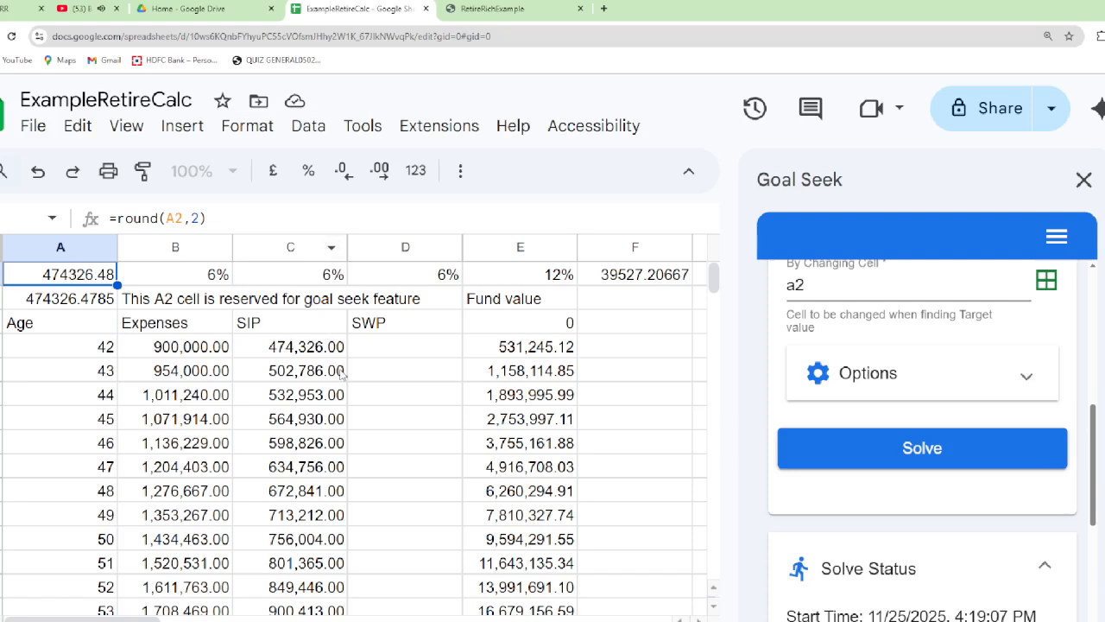
Switch to the PowerPoint slide show and advance to the slide on the estimation of SIP for self pension fund
key("alt+Tab")
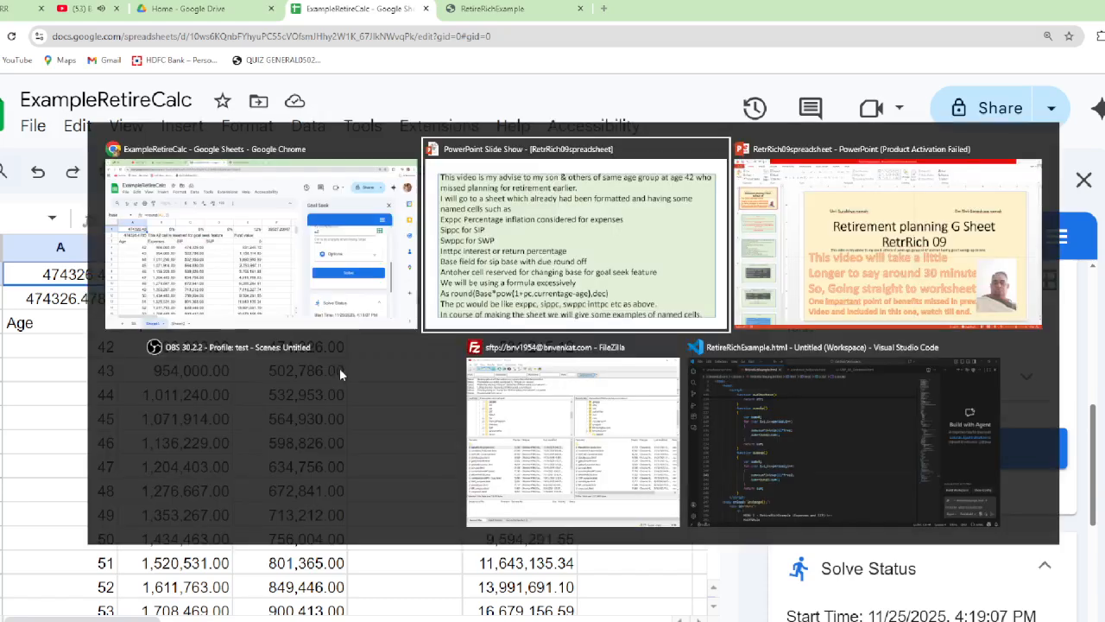
key("alt+Tab")
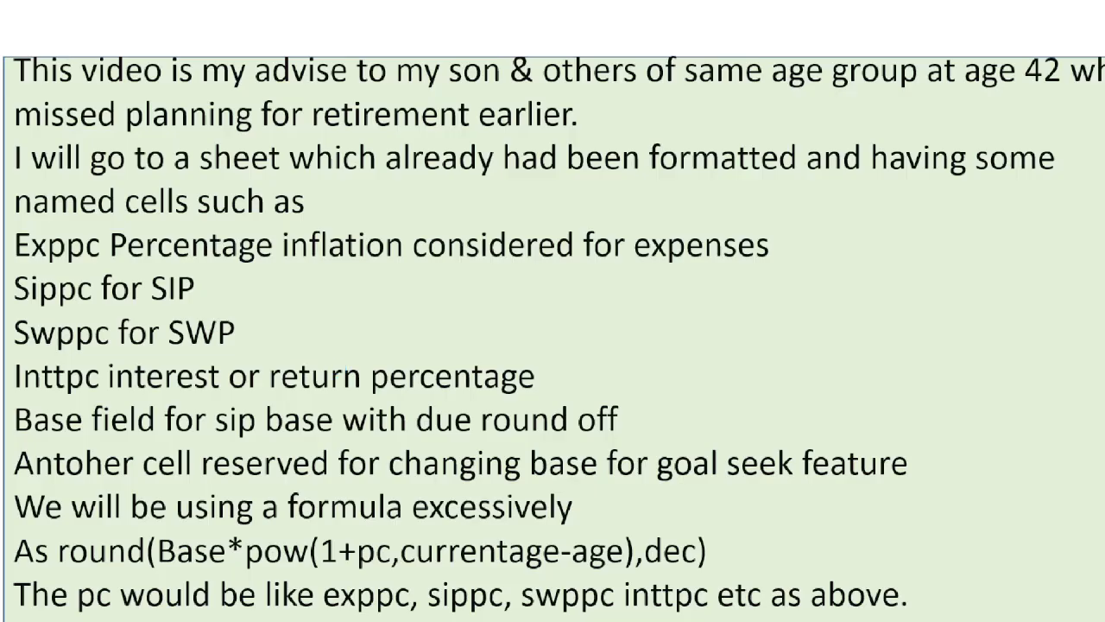
key("Right")
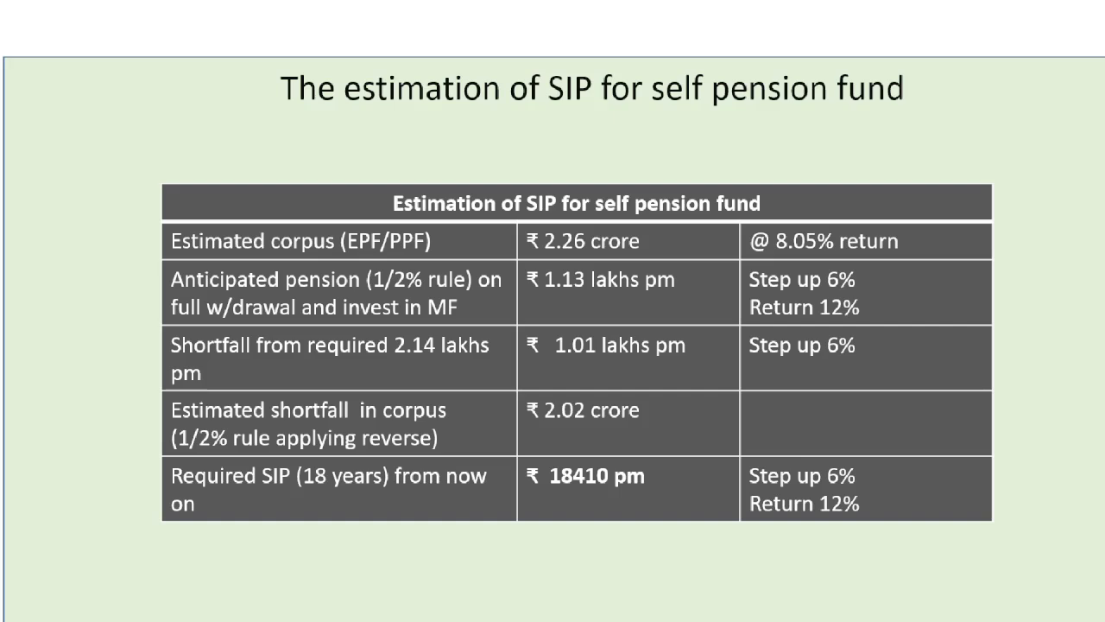